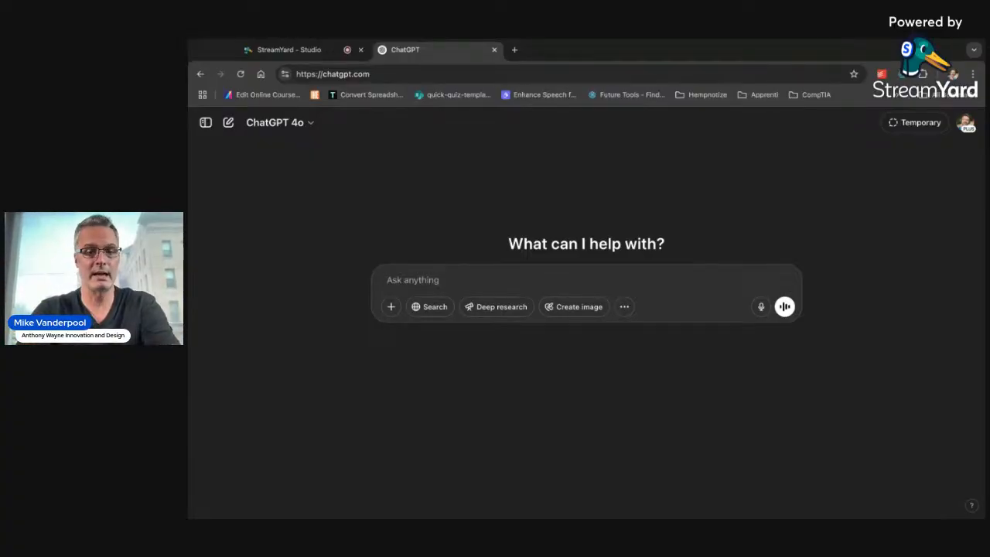
Send ChatGPT the prompt "i want to design a landing page"
{"action": "type", "text": "i want to d"}
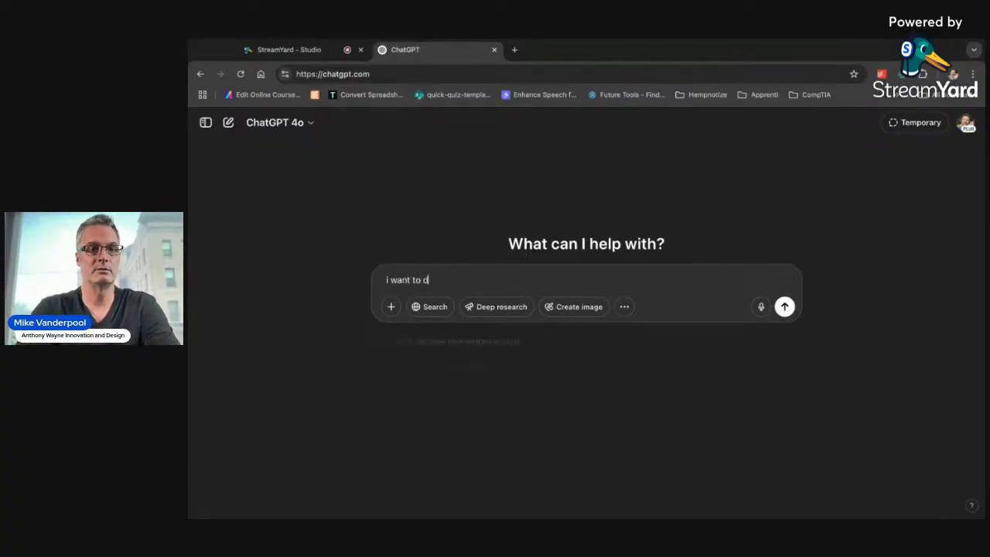
{"action": "type", "text": "esign a landin"}
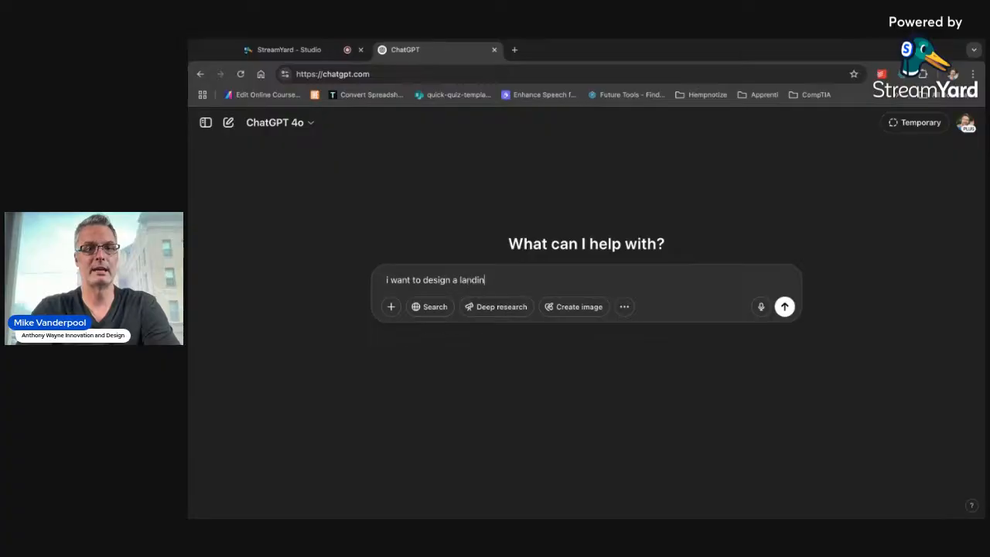
{"action": "type", "text": "g page"}
{"action": "key", "text": "Return"}
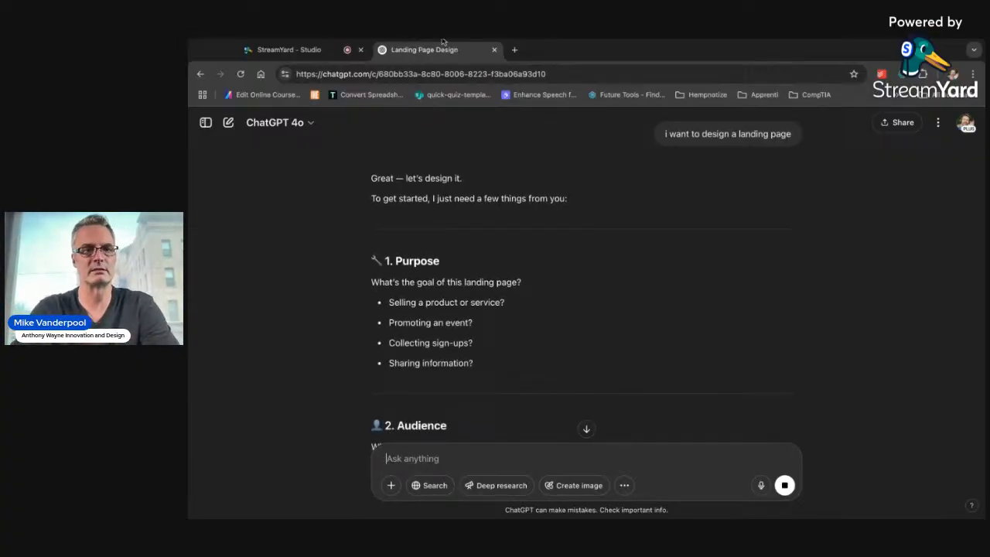
Reply to the list of landing page questions with "can we slow down and can you ask me one question at a time"
{"action": "scroll", "coordinate": [453, 124], "scroll_direction": "down", "scroll_amount": 1}
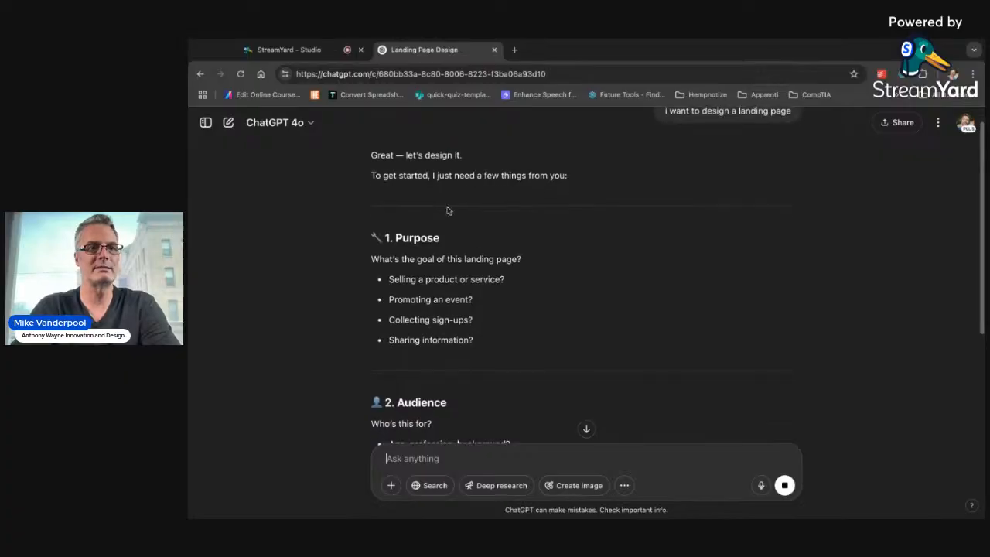
{"action": "scroll", "coordinate": [447, 210], "scroll_direction": "down", "scroll_amount": 5}
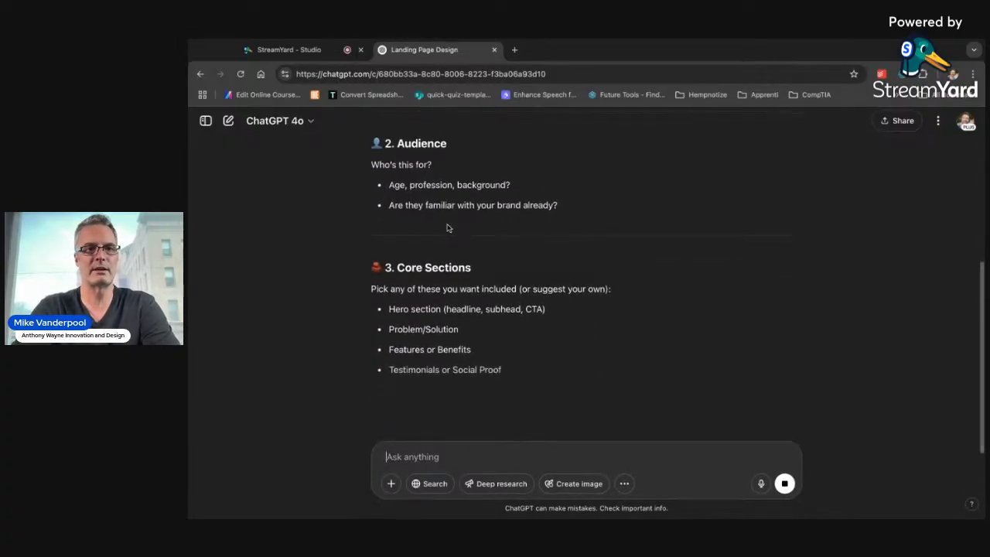
{"action": "type", "text": "can y"}
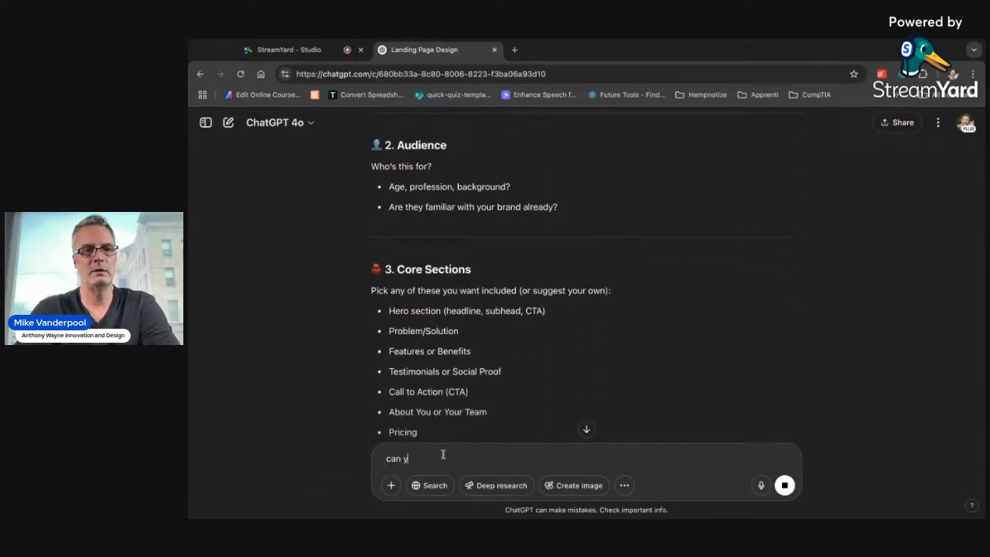
{"action": "key", "text": "BackSpace"}
{"action": "type", "text": "we slow down a"}
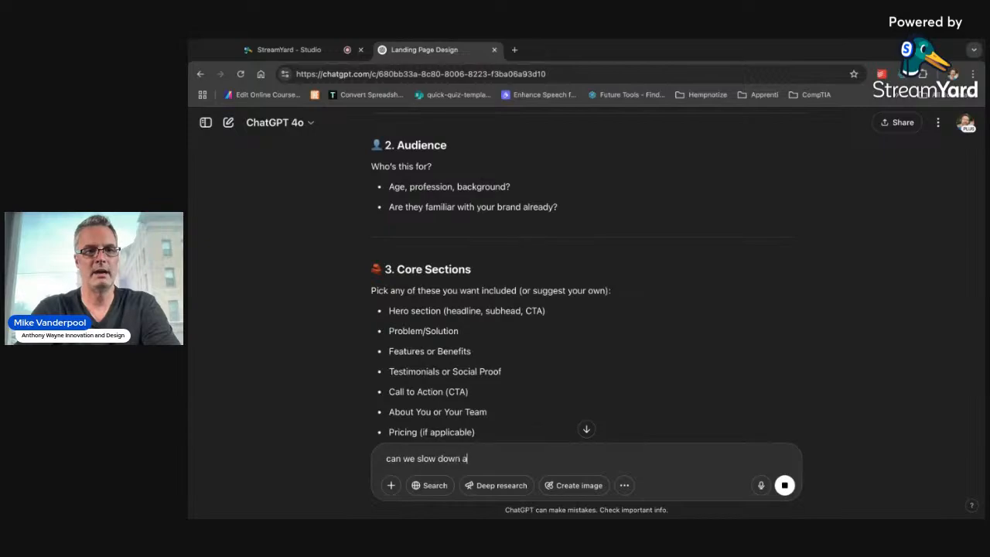
{"action": "type", "text": "nd can you ask"}
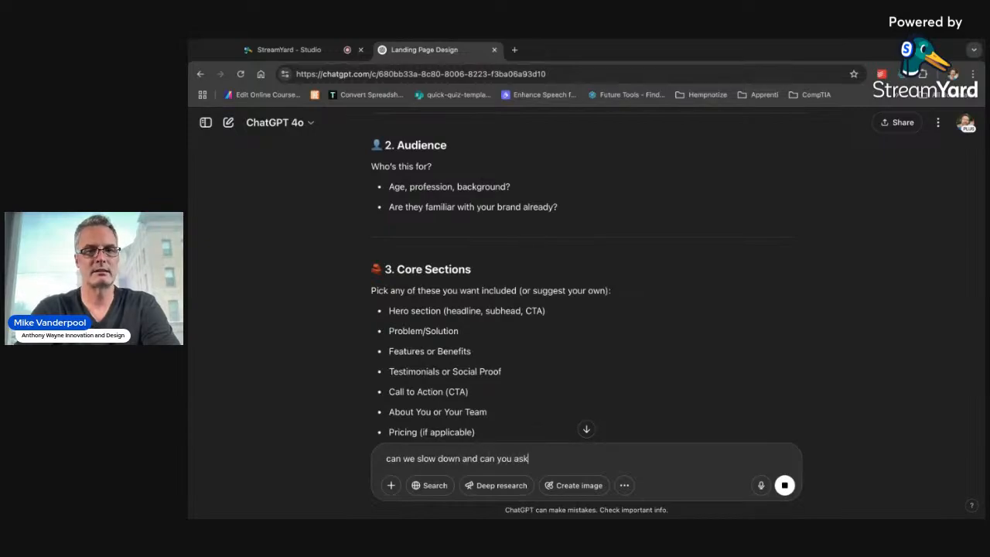
{"action": "type", "text": " me one ques"}
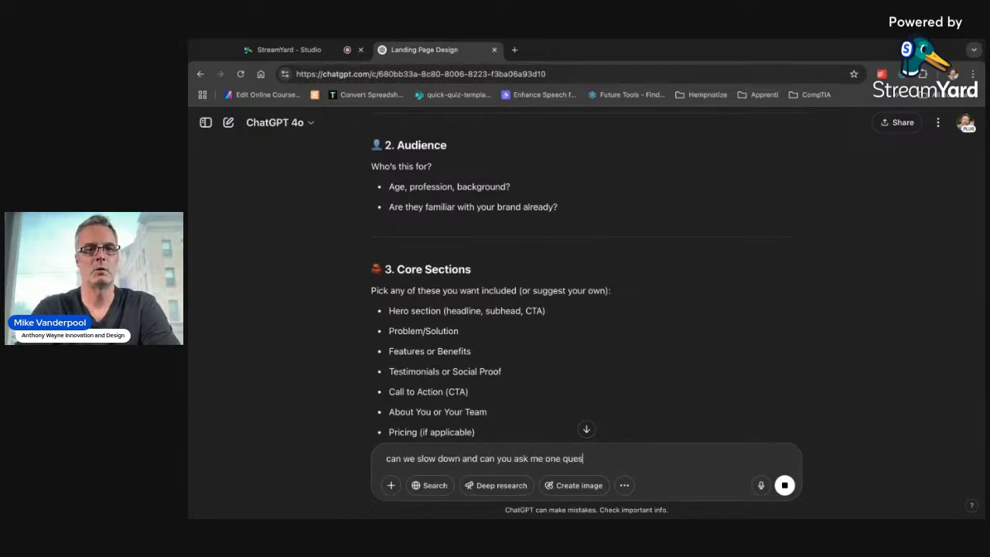
{"action": "type", "text": "tion ata"}
{"action": "key", "text": "BackSpace"}
{"action": "type", "text": "a time"}
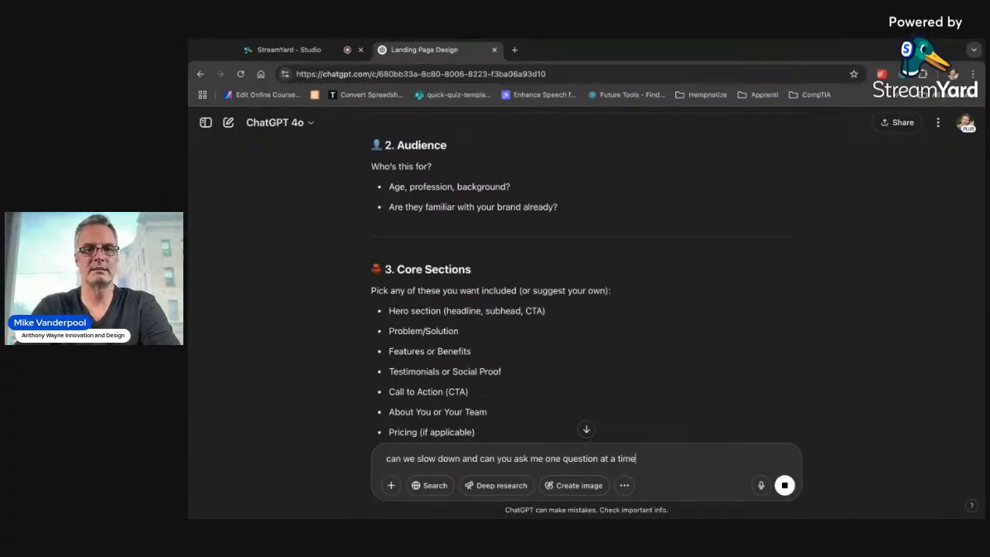
{"action": "scroll", "coordinate": [448, 426], "scroll_direction": "down", "scroll_amount": 10}
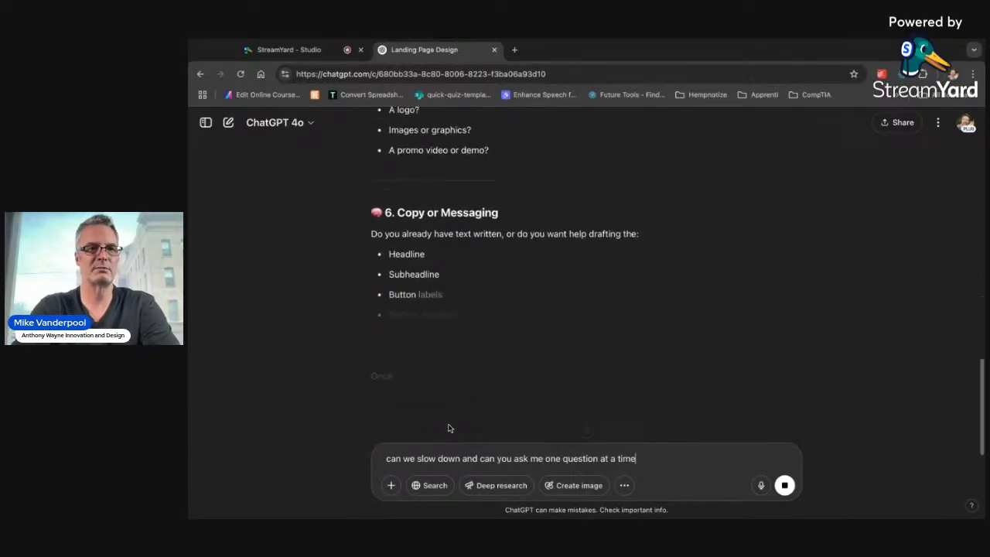
{"action": "scroll", "coordinate": [452, 402], "scroll_direction": "up", "scroll_amount": 15}
{"action": "scroll", "coordinate": [467, 321], "scroll_direction": "down", "scroll_amount": 10}
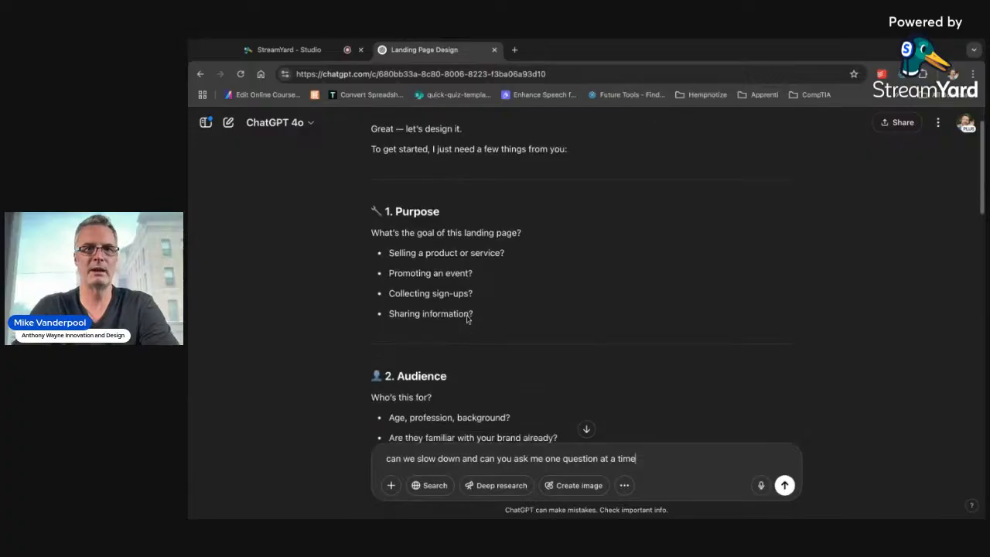
{"action": "scroll", "coordinate": [466, 320], "scroll_direction": "down", "scroll_amount": 5}
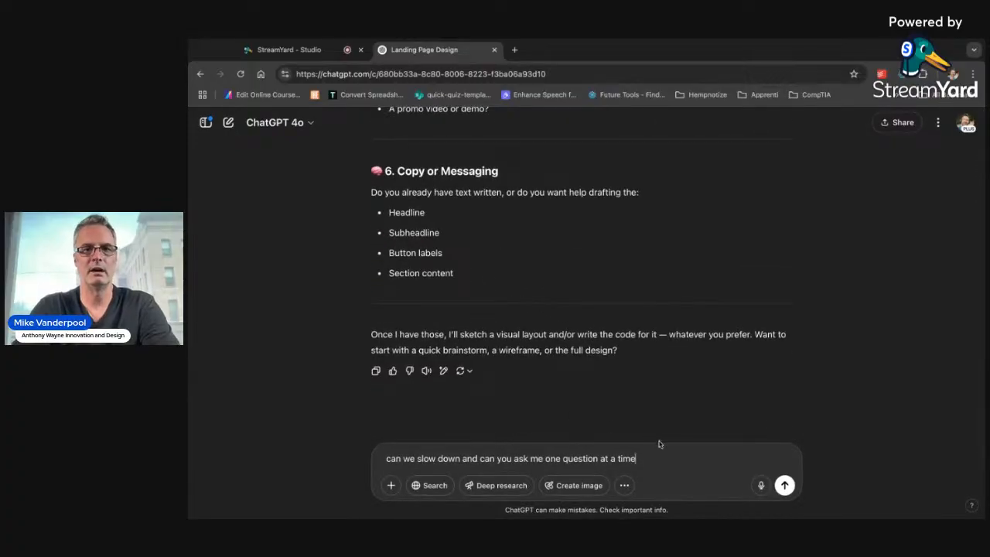
{"action": "left_click", "coordinate": [783, 485]}
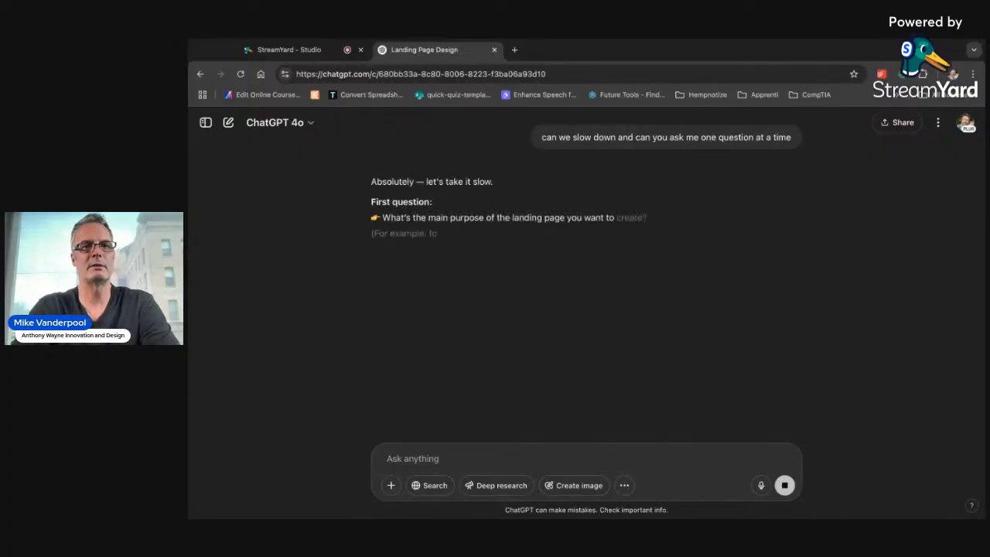
Answer the landing page purpose question with "will be selling office hours for design thinking and fractional CLO service"
{"action": "left_click", "coordinate": [583, 453]}
{"action": "type", "text": "will be "}
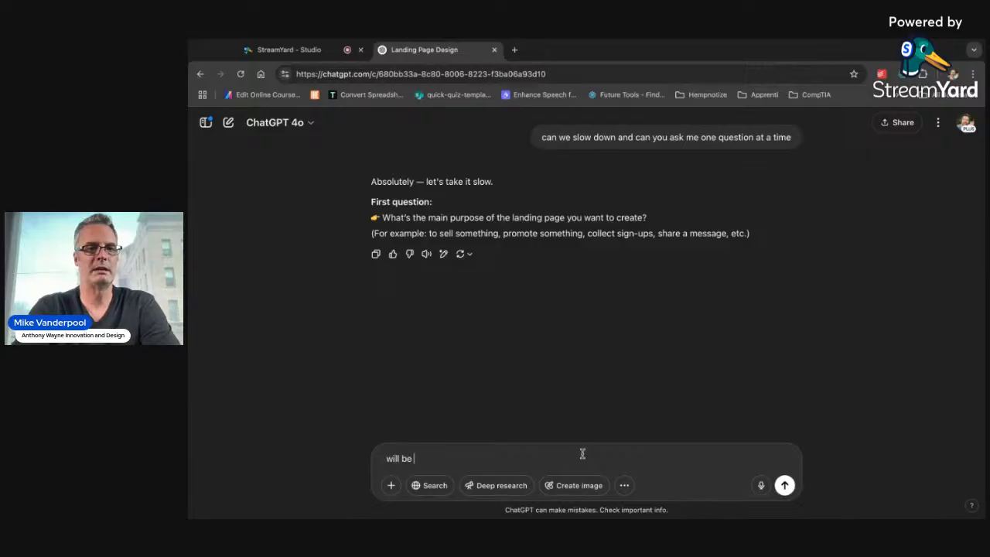
{"action": "type", "text": "selling off"}
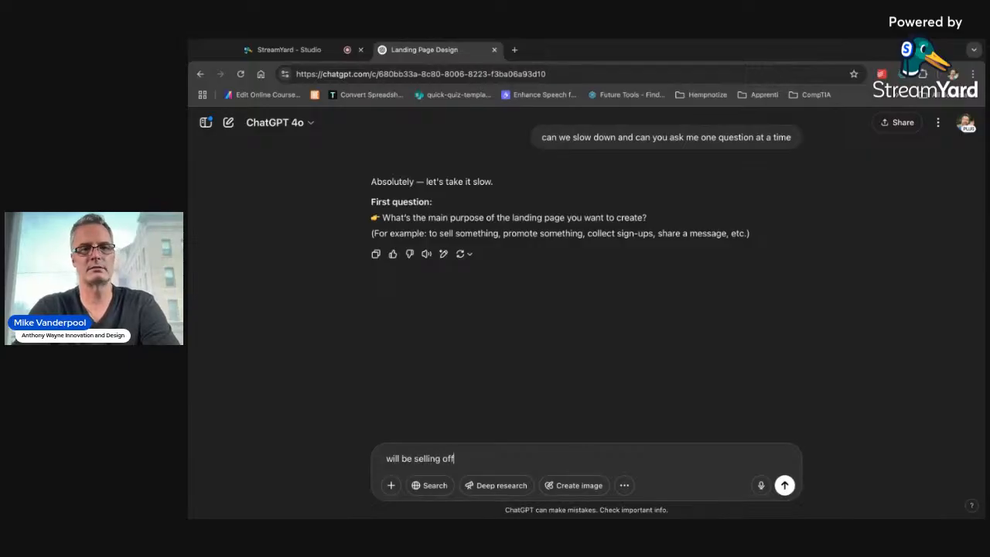
{"action": "type", "text": "ice hours for d"}
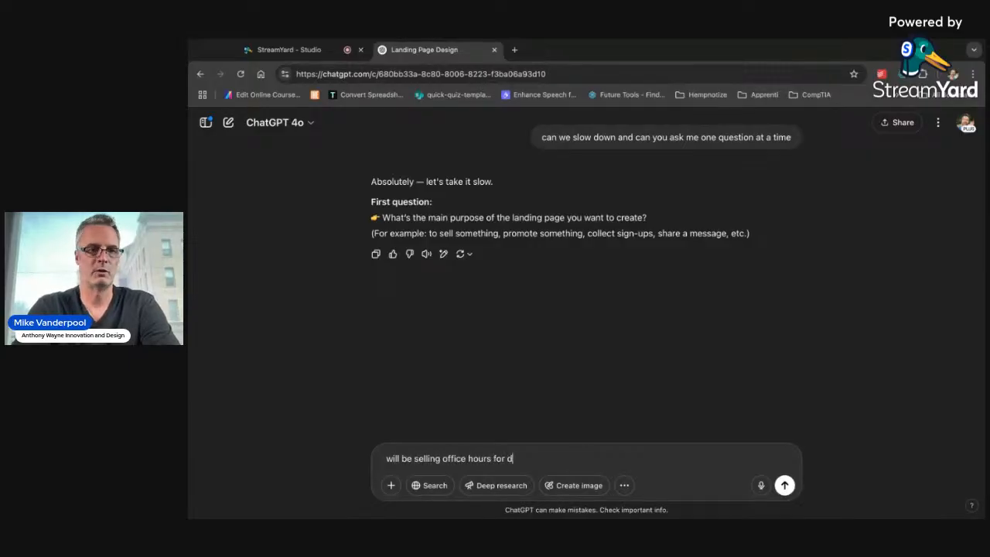
{"action": "type", "text": "esign thinking a"}
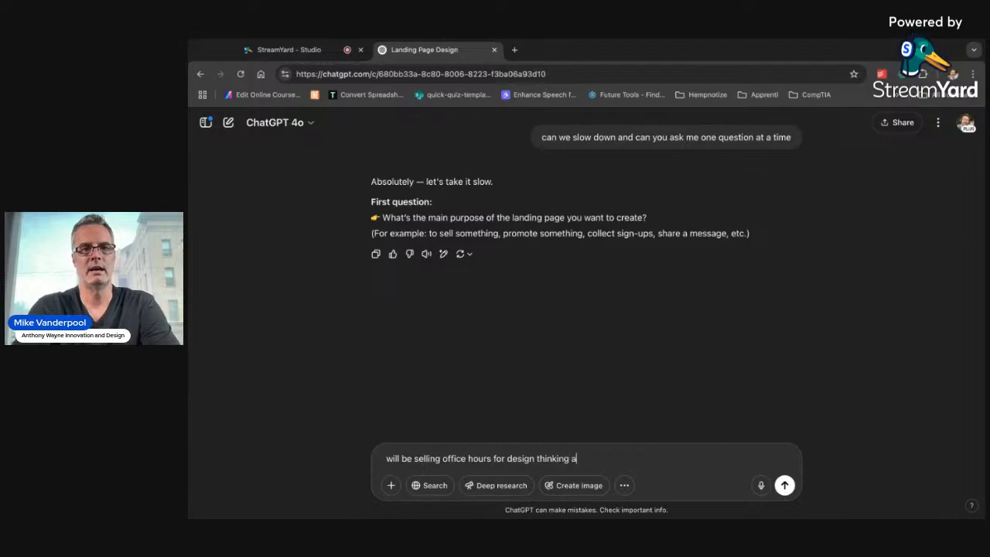
{"action": "type", "text": "nd fracti"}
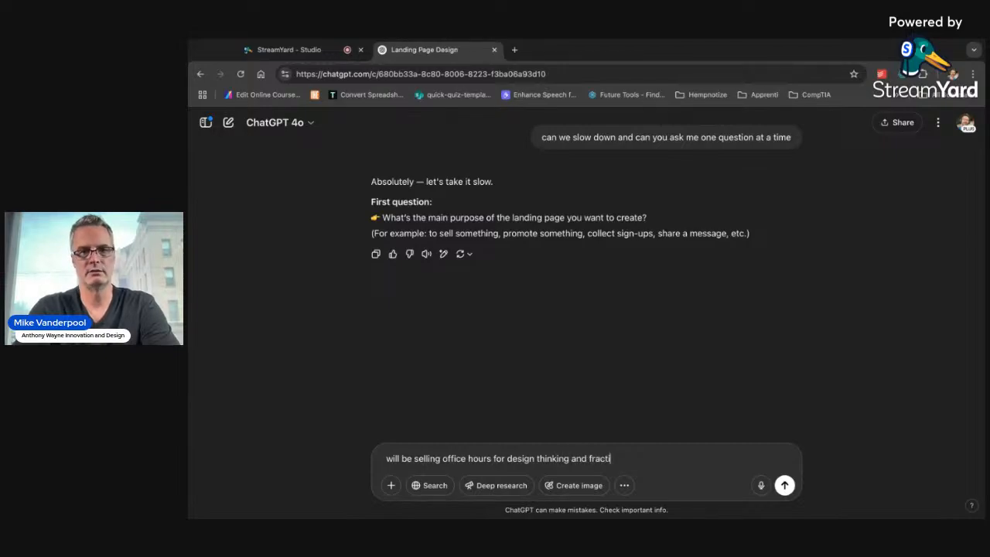
{"action": "type", "text": "onal CLO sevices"}
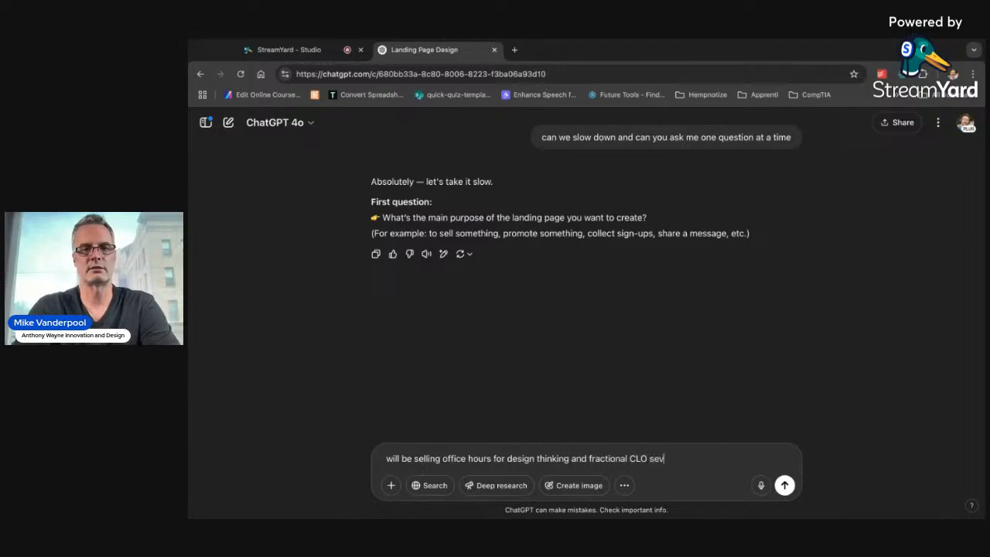
{"action": "key", "text": "BackSpace"}
{"action": "key", "text": "BackSpace"}
{"action": "key", "text": "BackSpace"}
{"action": "key", "text": "BackSpace"}
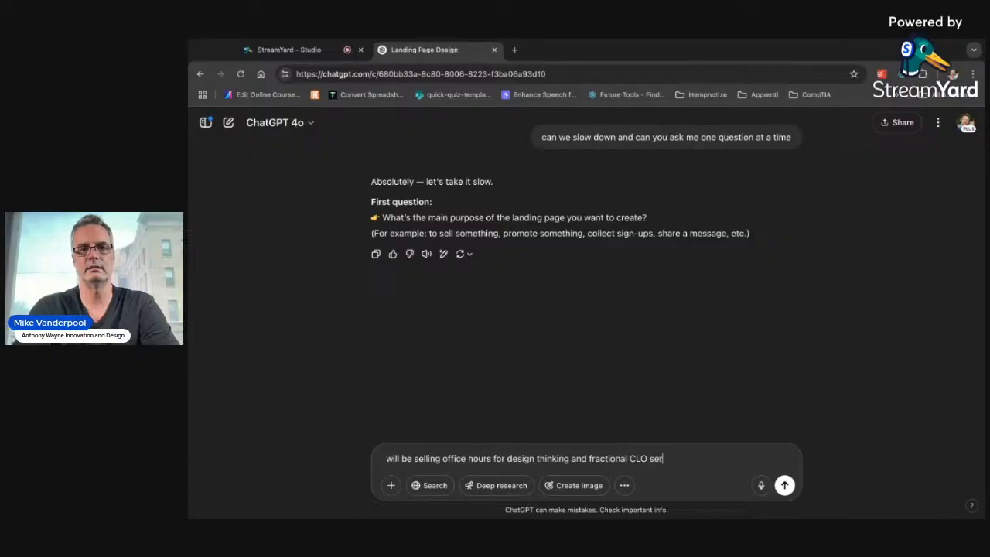
{"action": "type", "text": "vice"}
{"action": "key", "text": "Return"}
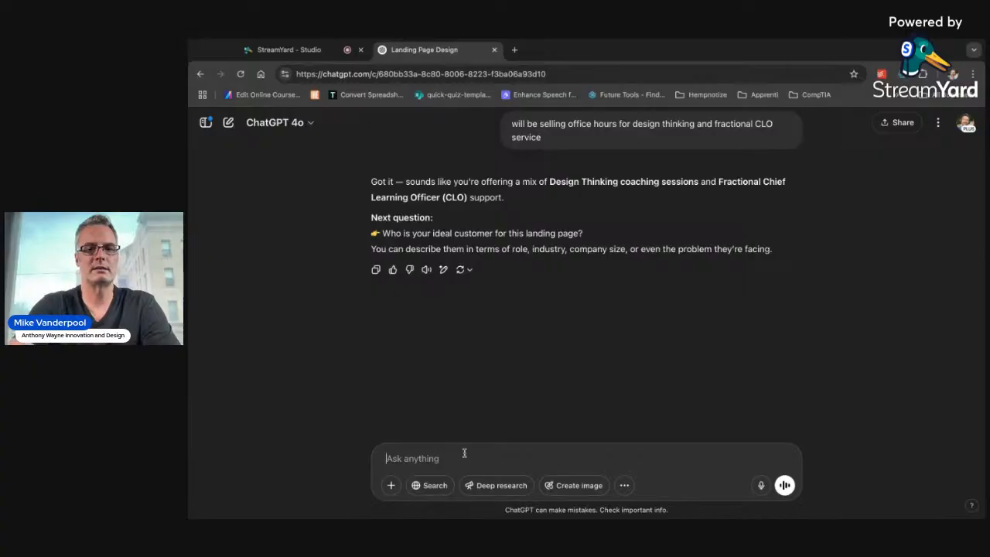
{"action": "type", "text": "small to"}
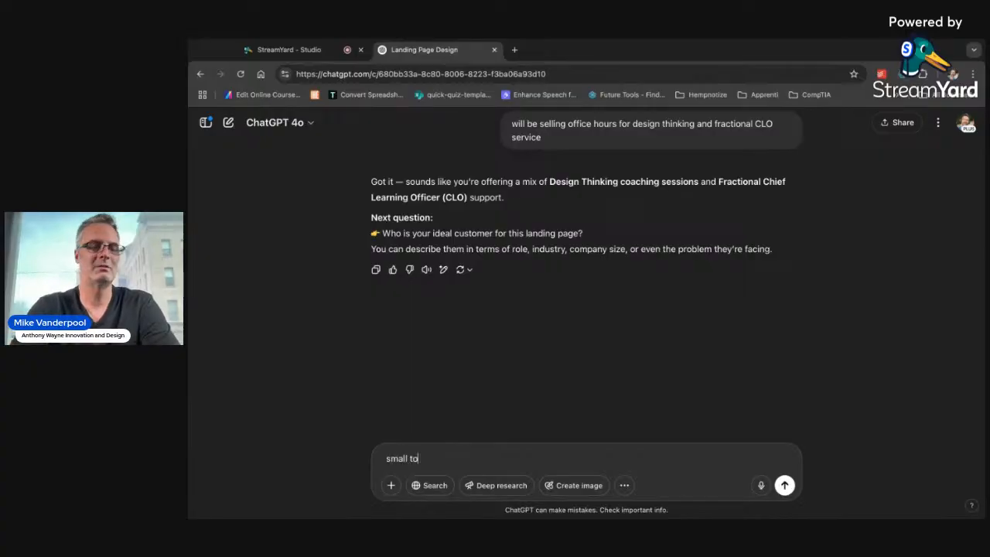
{"action": "key", "text": "BackSpace"}
{"action": "key", "text": "BackSpace"}
{"action": "key", "text": "BackSpace"}
{"action": "key", "text": "BackSpace"}
{"action": "key", "text": "BackSpace"}
{"action": "key", "text": "BackSpace"}
{"action": "key", "text": "BackSpace"}
{"action": "key", "text": "BackSpace"}
Start the ideal customer answer with "mid to large size companies who are looking to solve problems"
{"action": "type", "text": "mid"}
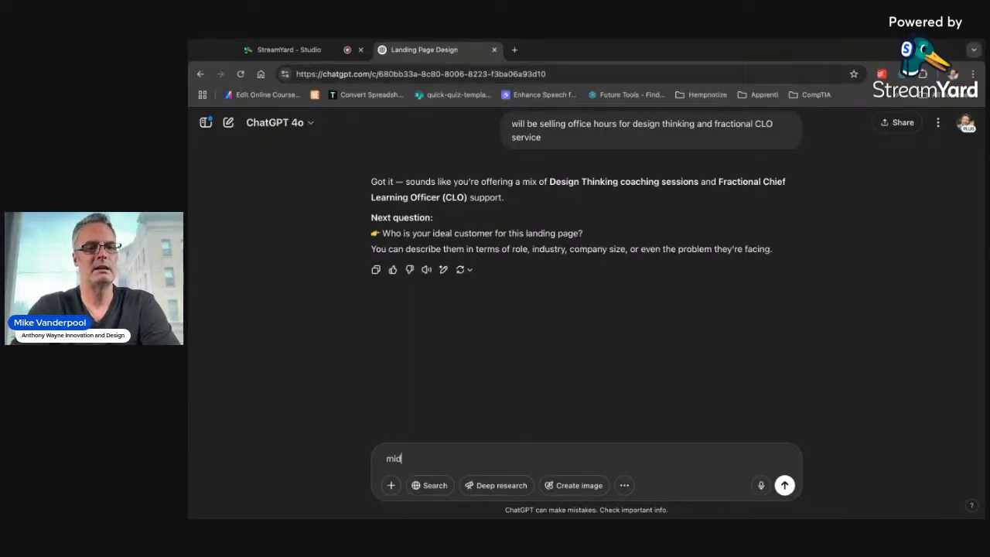
{"action": "type", "text": " to large com"}
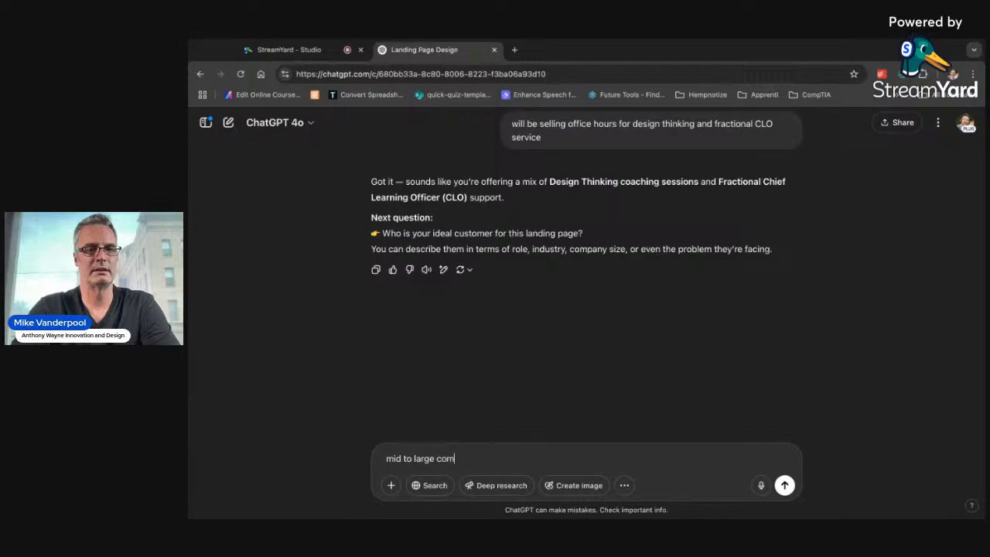
{"action": "key", "text": "BackSpace"}
{"action": "key", "text": "BackSpace"}
{"action": "key", "text": "BackSpace"}
{"action": "type", "text": "size comp"}
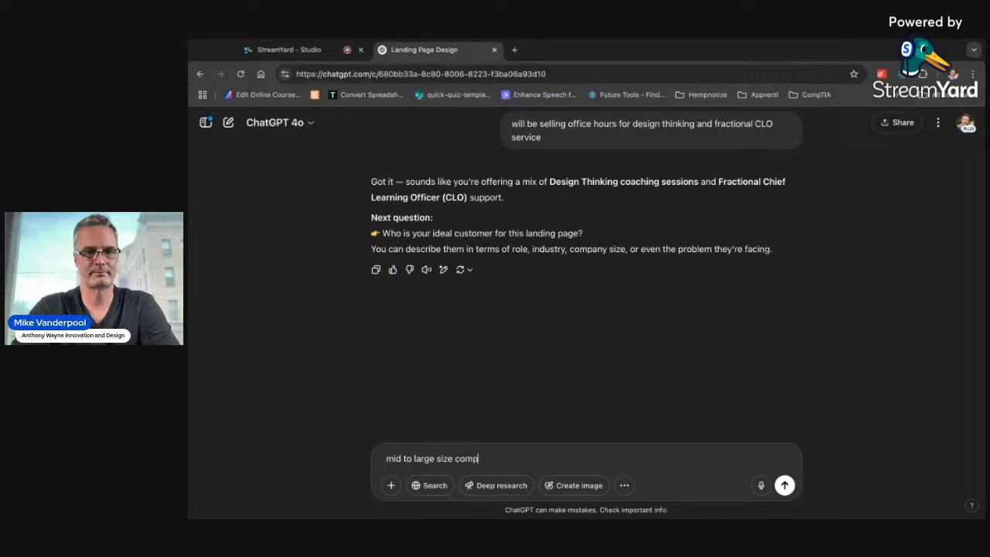
{"action": "type", "text": "anies who are "}
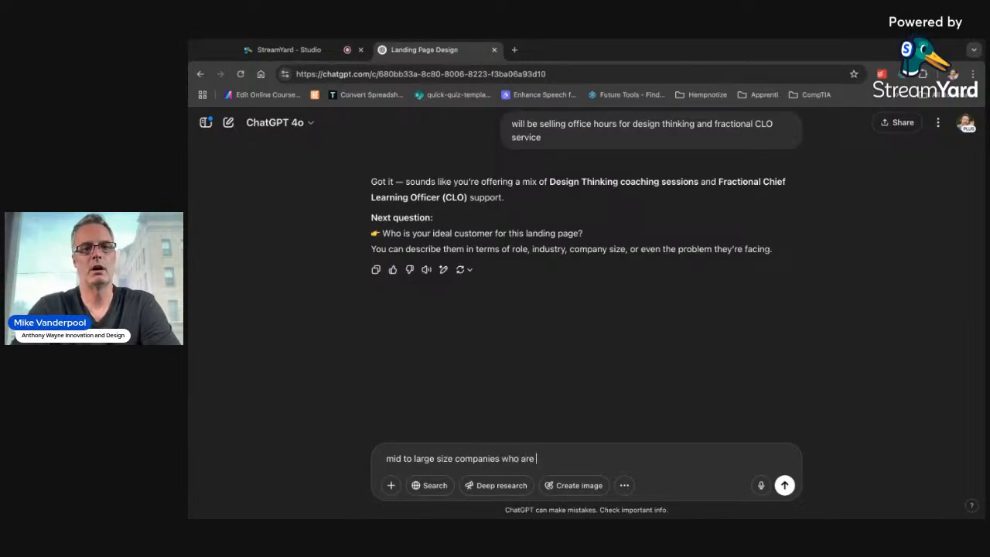
{"action": "type", "text": "looking to "}
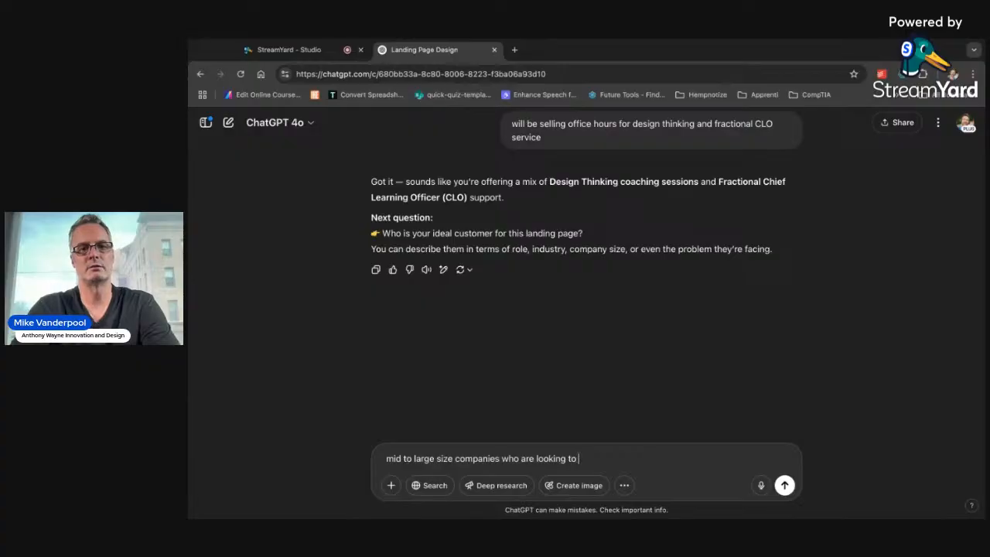
{"action": "type", "text": "solve p"}
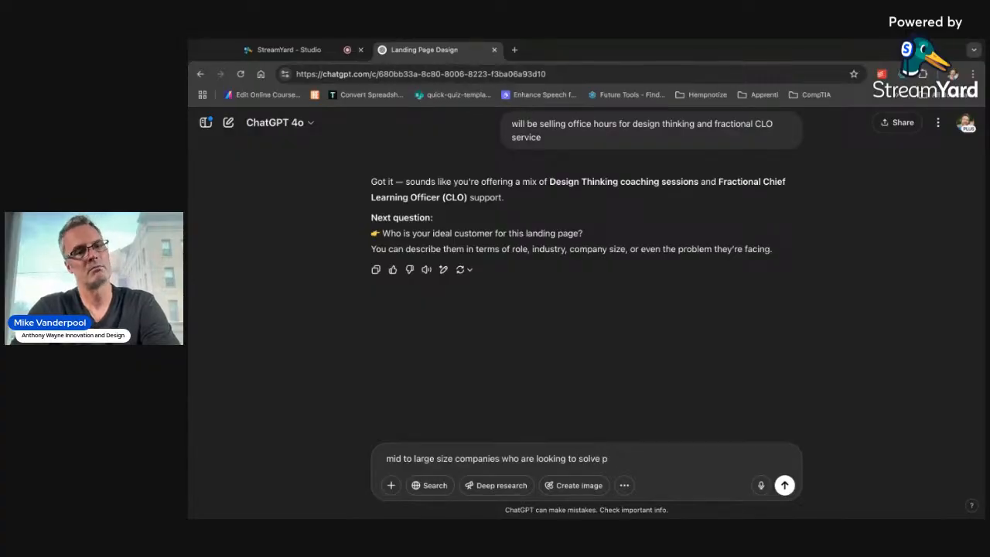
{"action": "type", "text": "roblems"}
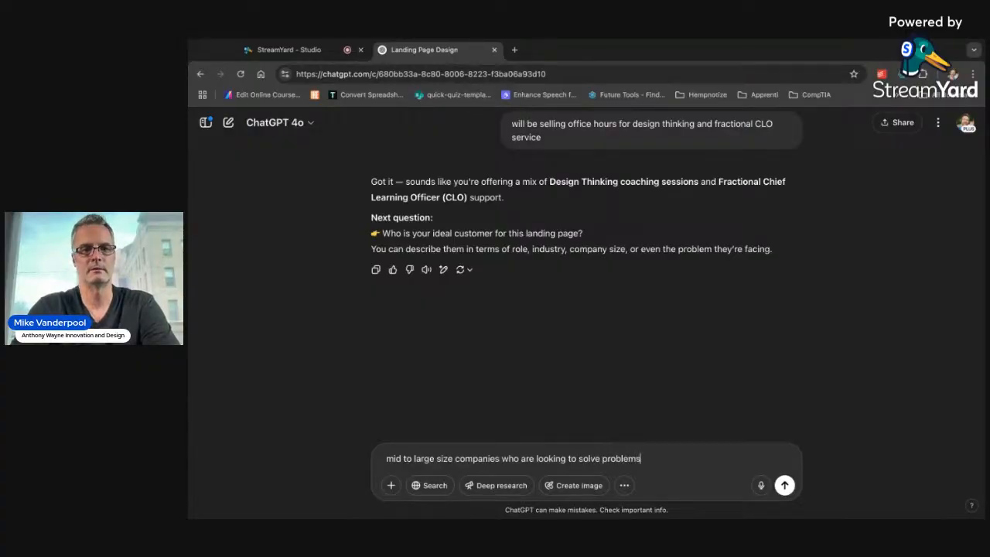
Complete the ideal customer answer with ", innovate around exsiting products and services, or develop learning plans for how their people grow" and send it
{"action": "type", "text": ", innovation"}
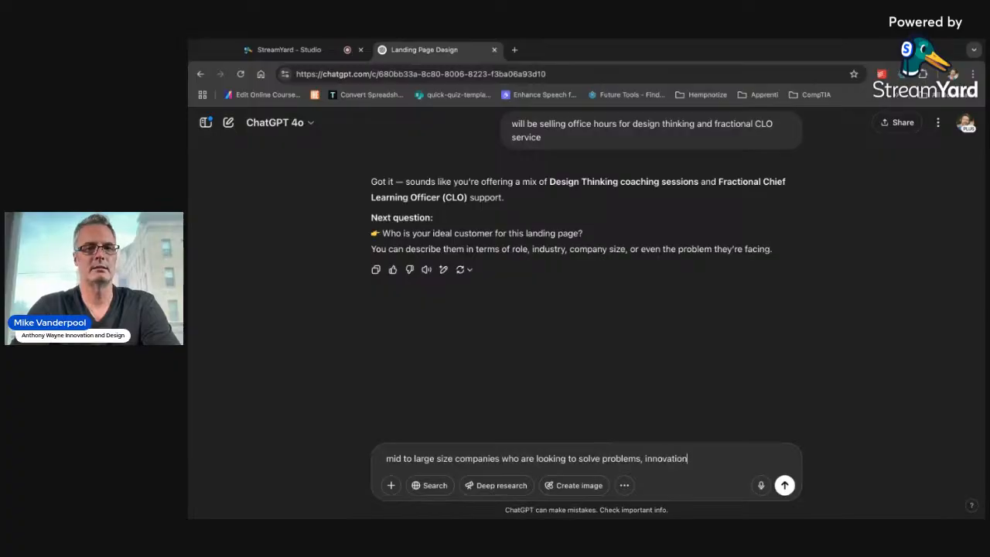
{"action": "key", "text": "BackSpace"}
{"action": "key", "text": "BackSpace"}
{"action": "key", "text": "BackSpace"}
{"action": "type", "text": "e "}
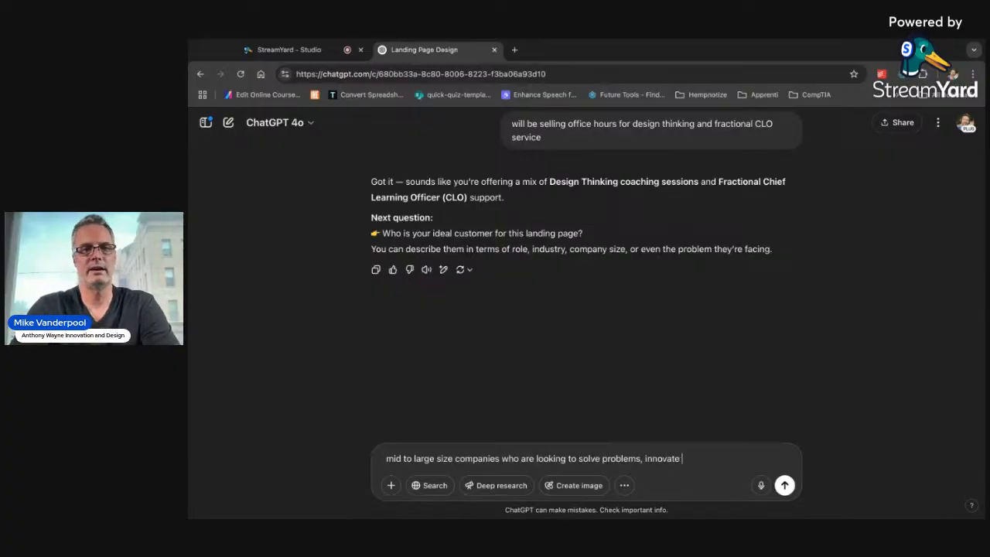
{"action": "type", "text": "around exsiting "}
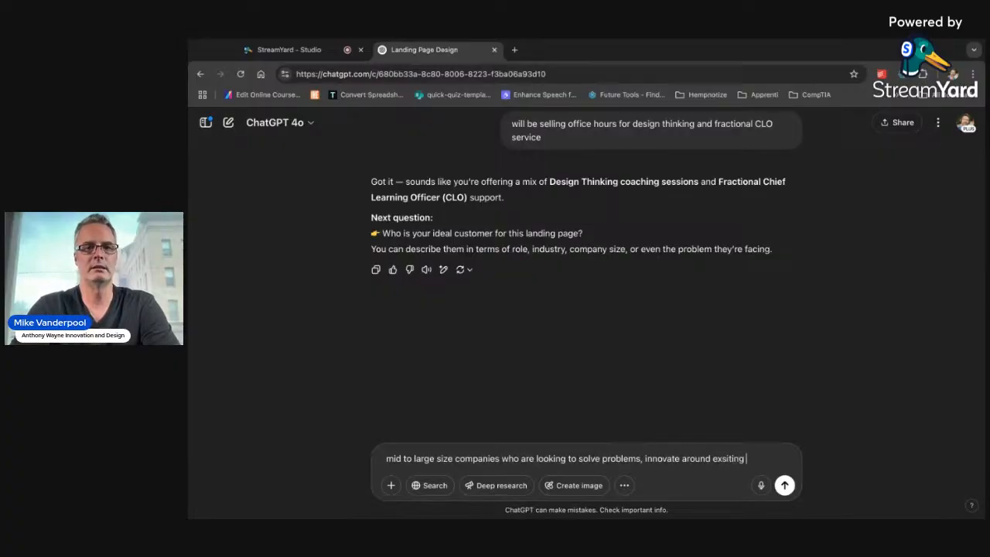
{"action": "type", "text": "products and services, or"}
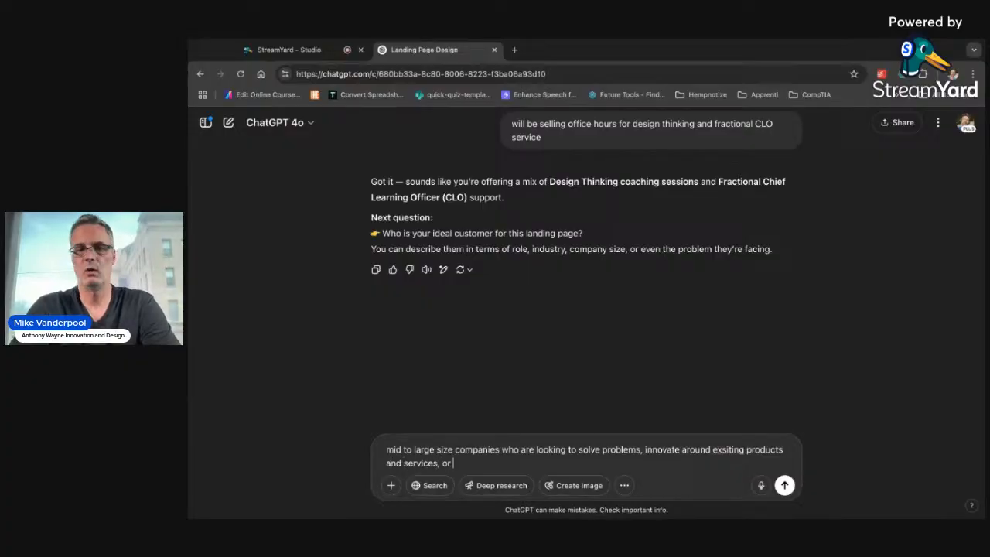
{"action": "type", "text": " develop"}
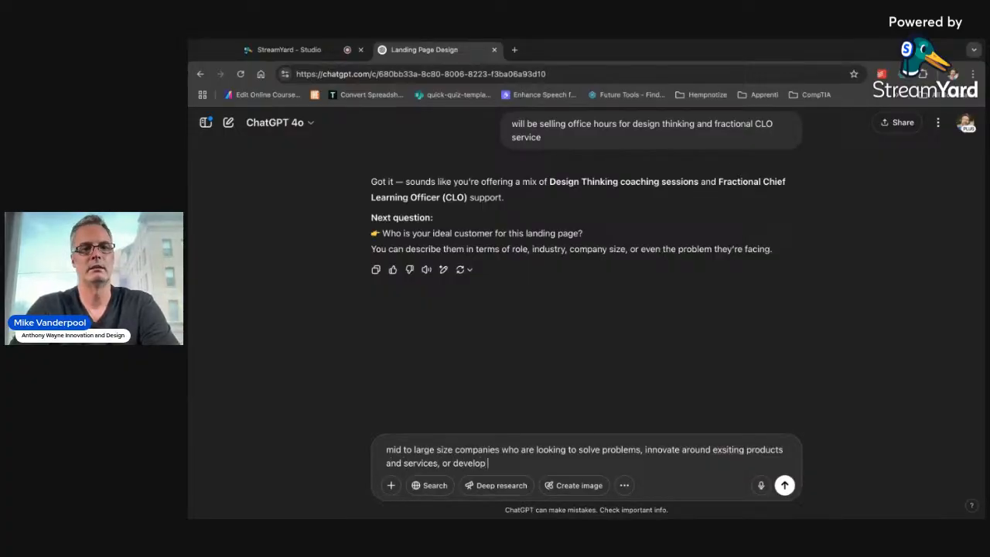
{"action": "type", "text": " learning plans for "}
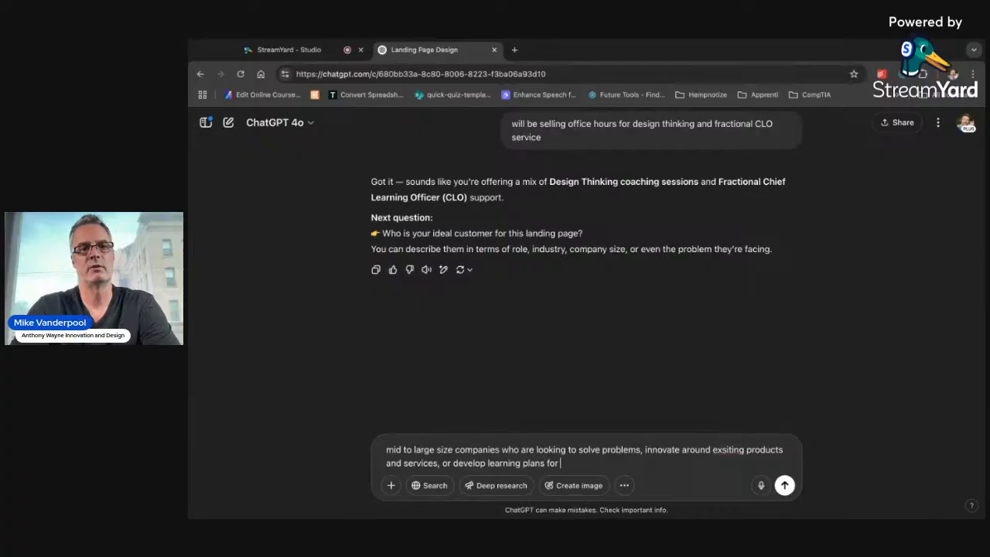
{"action": "type", "text": "how theyir"}
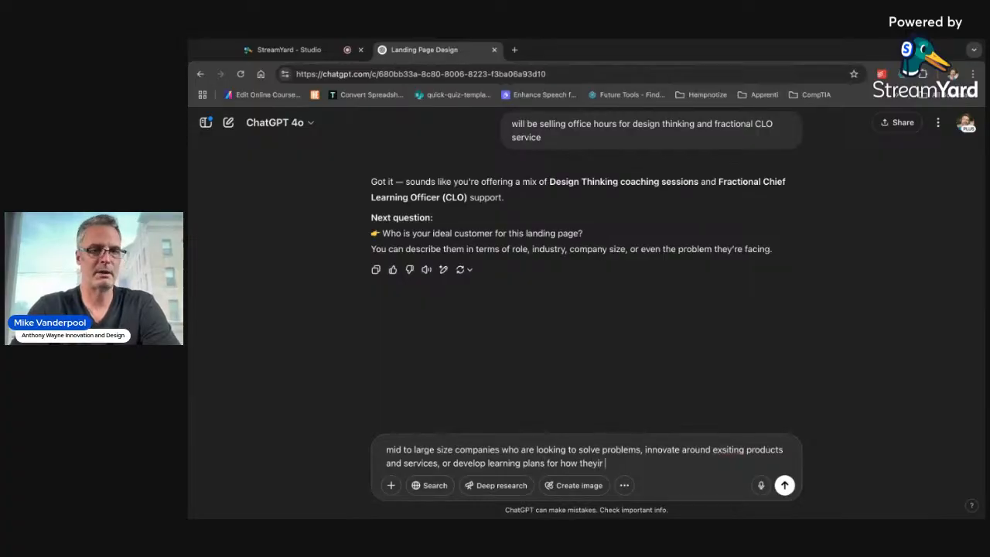
{"action": "key", "text": "BackSpace"}
{"action": "type", "text": "ir people grow"}
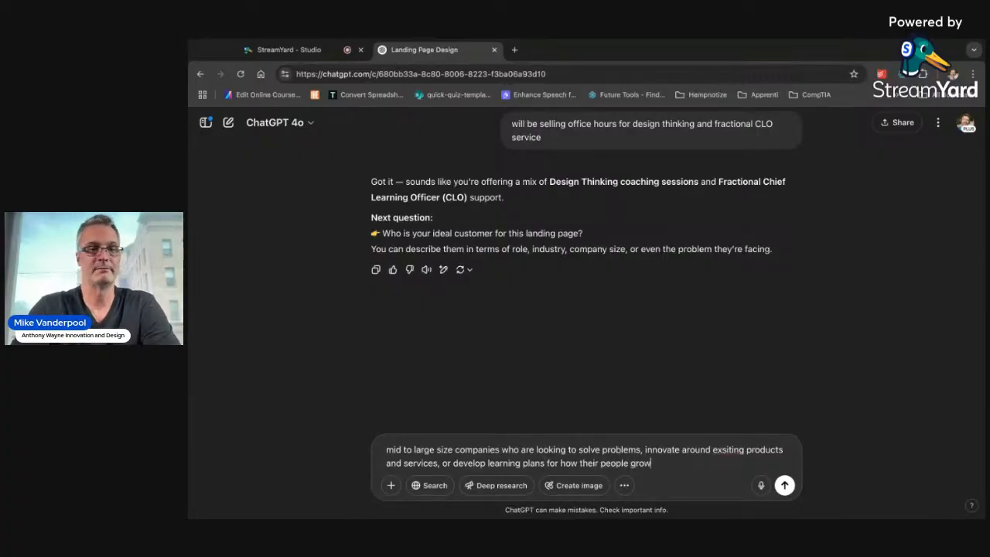
{"action": "key", "text": "Return"}
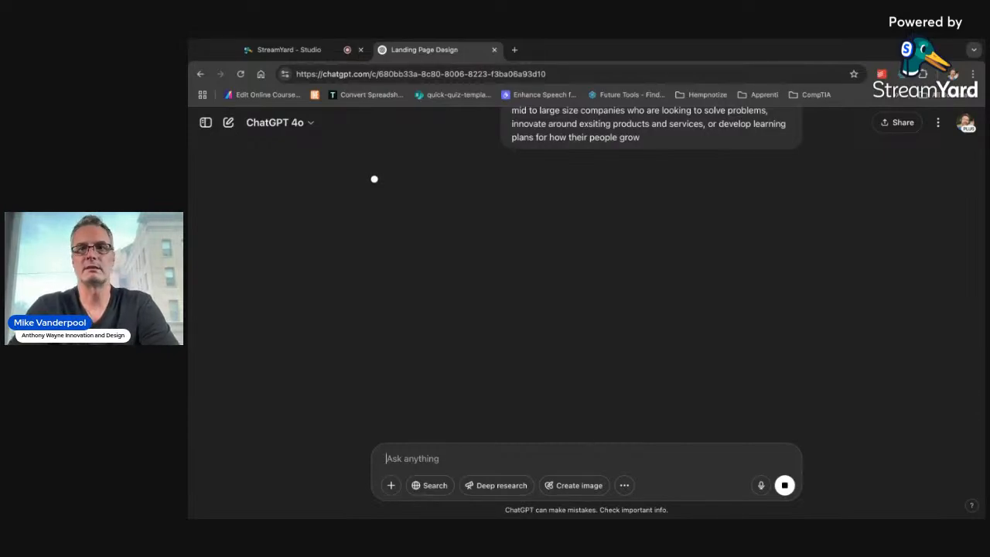
Switch the browser window to full screen and answer the question about the desired visitor action with "book office hours"
{"action": "left_click", "coordinate": [222, 51]}
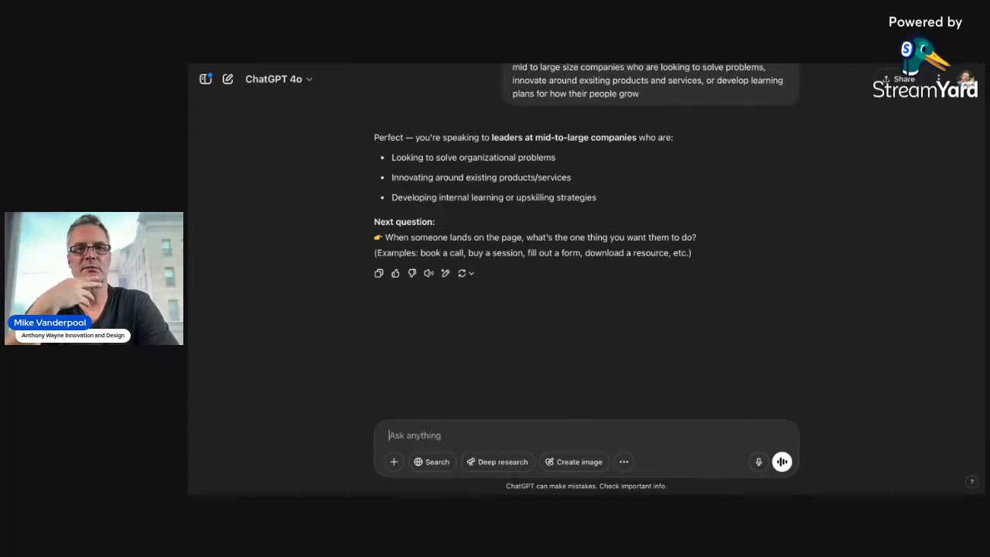
{"action": "type", "text": "bo"}
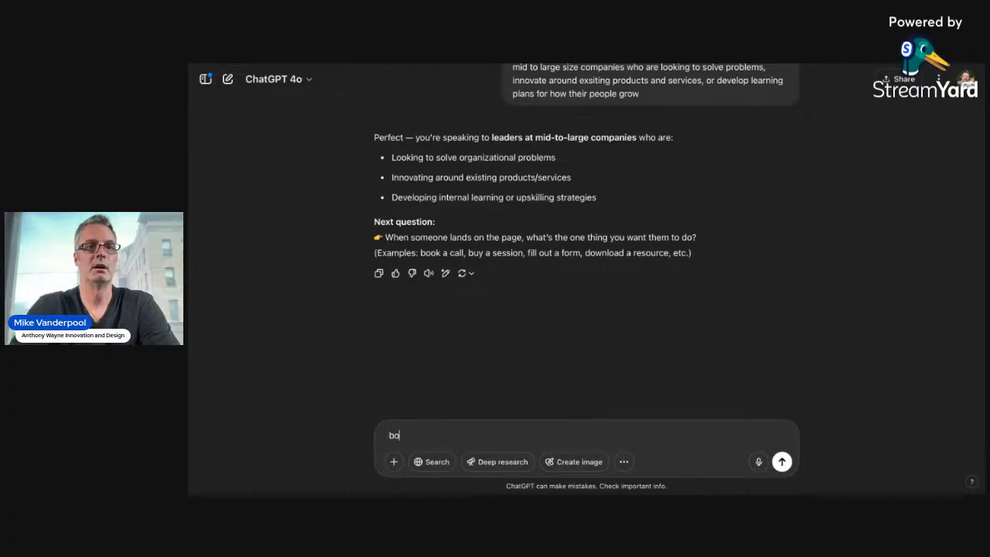
{"action": "type", "text": "ok office hours"}
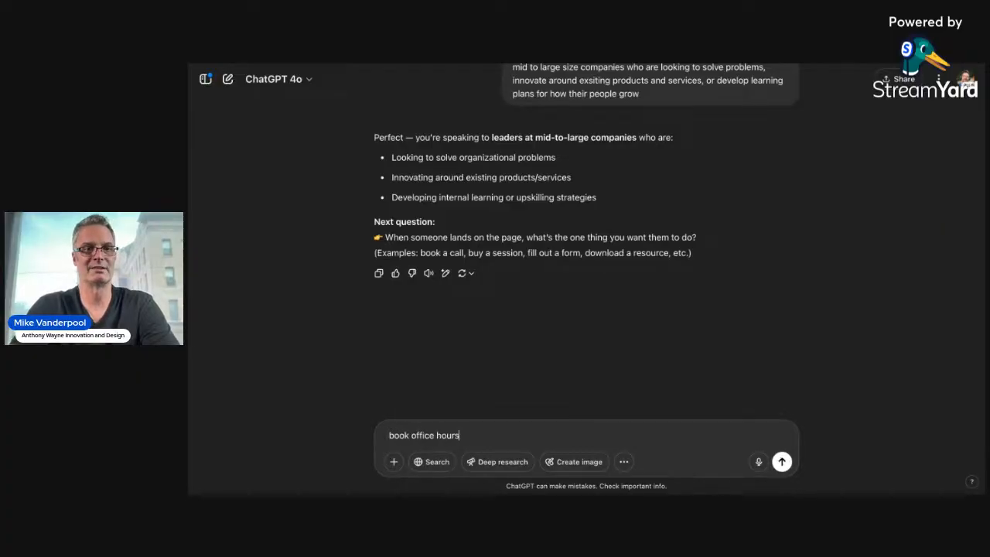
{"action": "key", "text": "Return"}
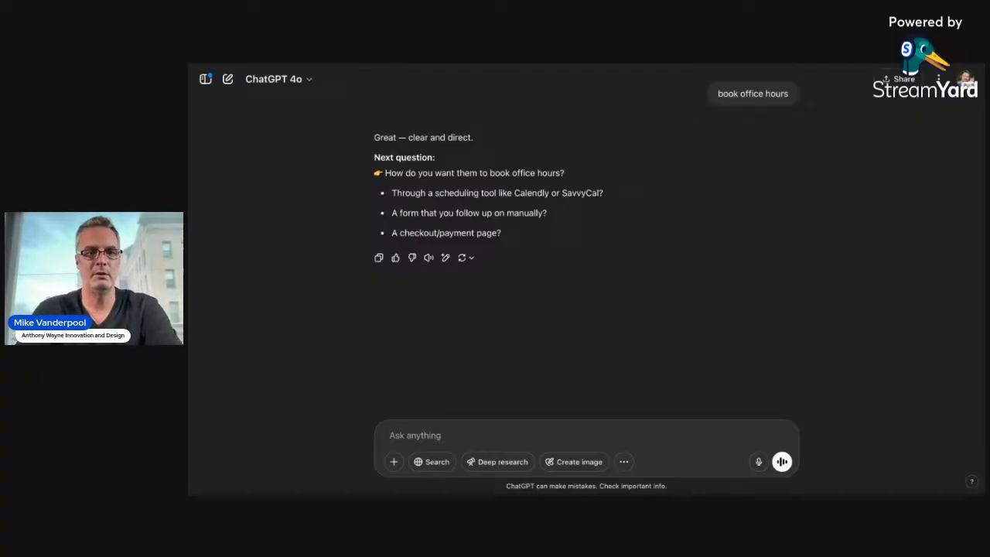
Answer the booking method question with "we will provide all of that outside of this design"
{"action": "type", "text": "we will provide "}
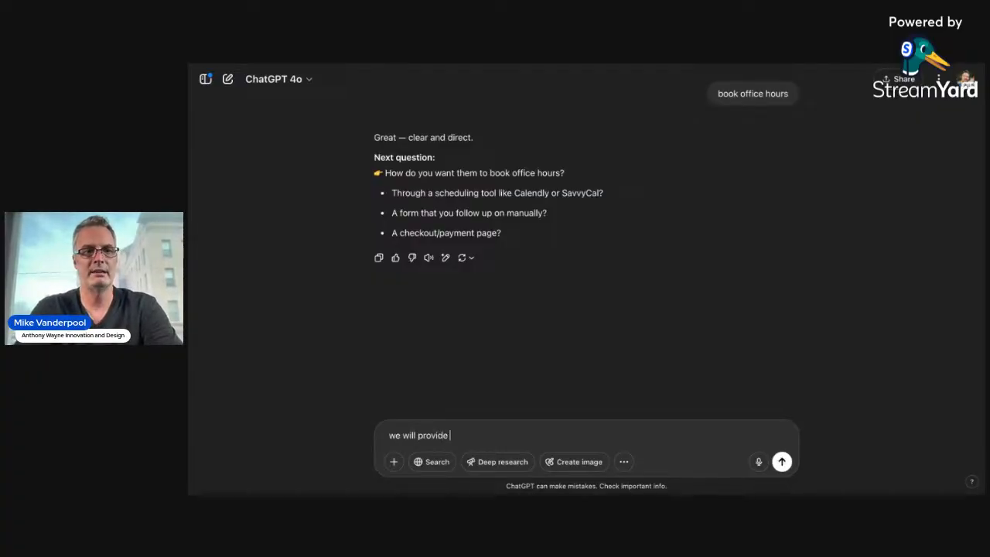
{"action": "type", "text": "all of th"}
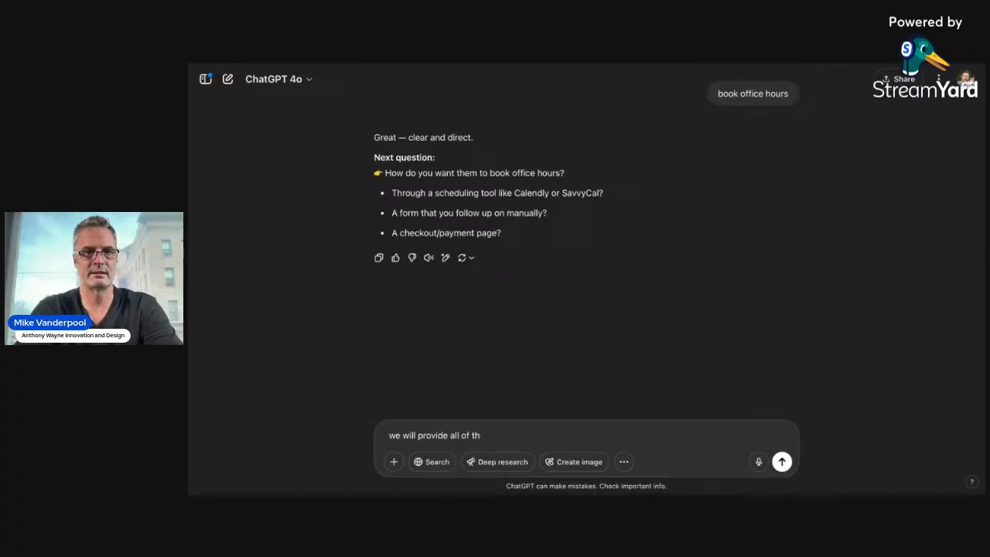
{"action": "type", "text": "at outside of this design"}
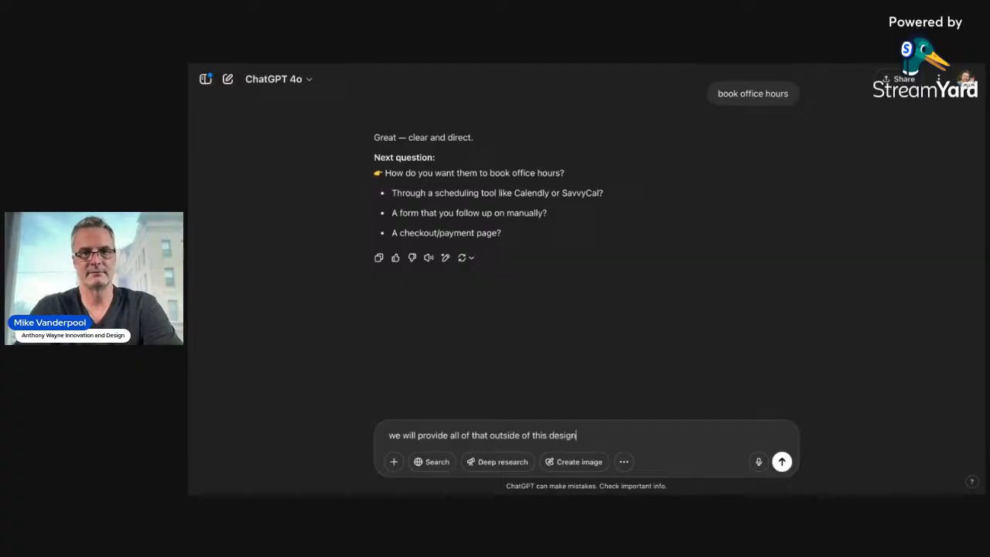
{"action": "key", "text": "Return"}
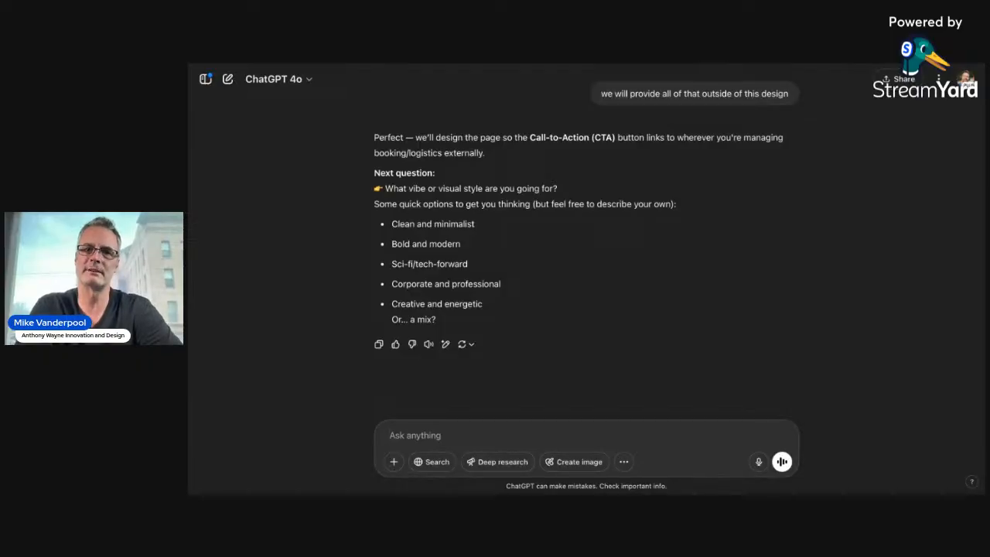
Reply to the visual style question with "what would best appeal to forward-thinking companies"
{"action": "type", "text": "what "}
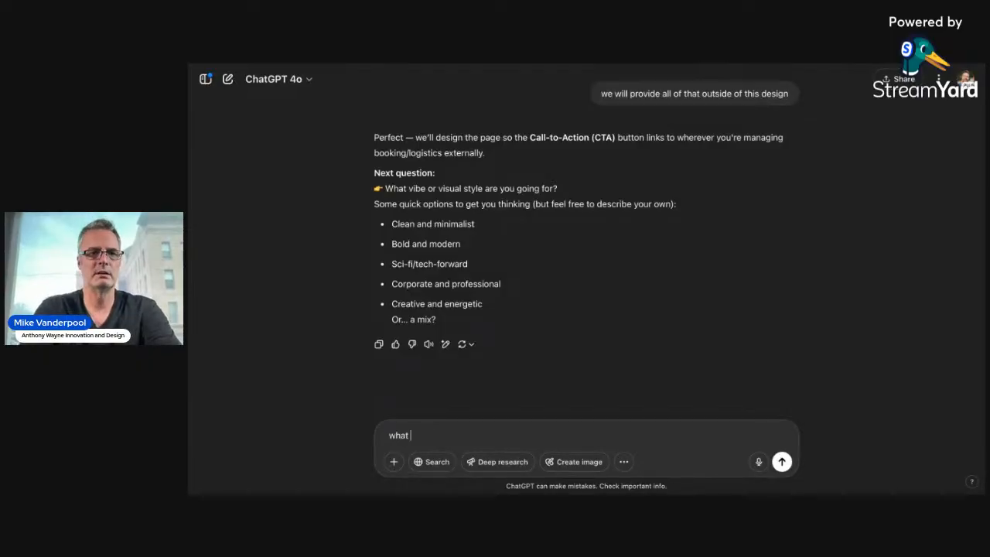
{"action": "type", "text": "would best app"}
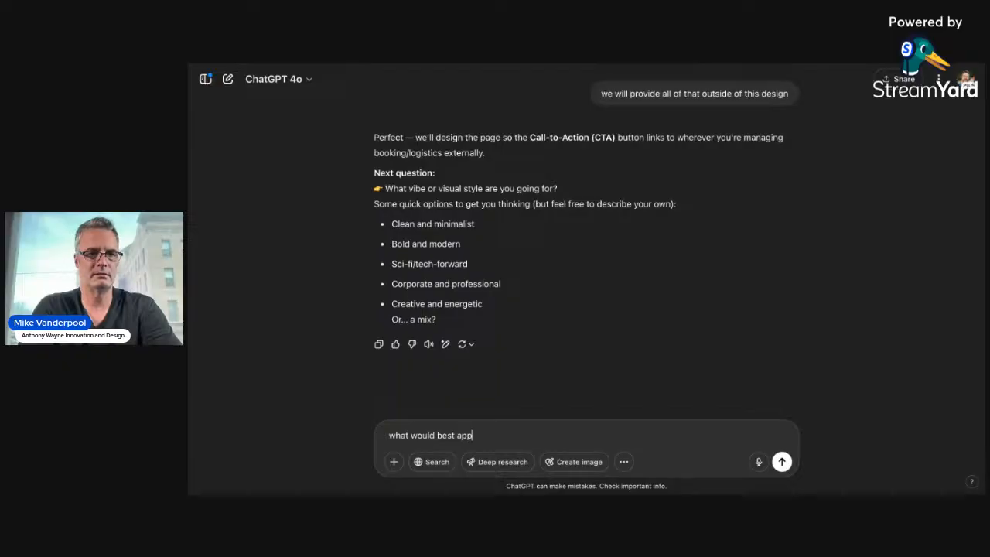
{"action": "type", "text": "ear"}
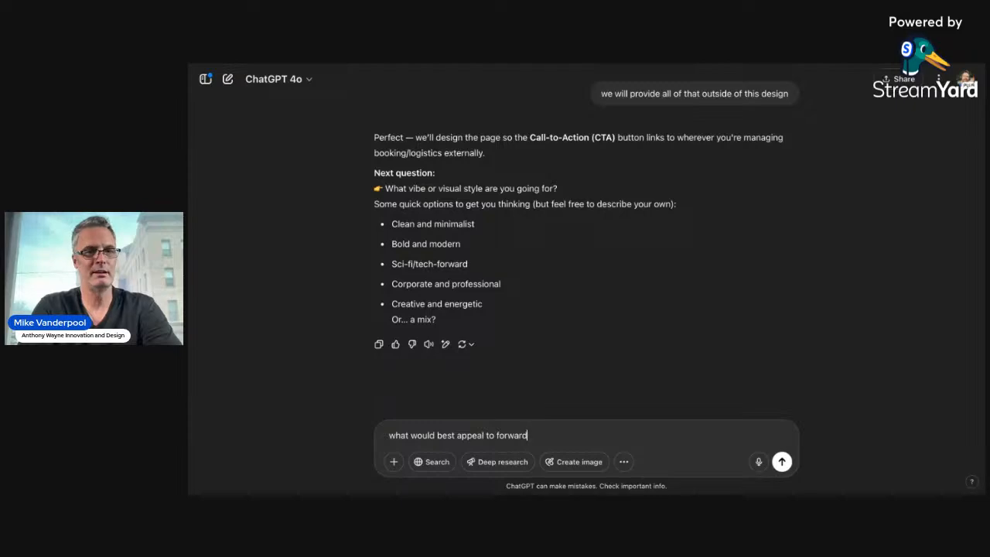
{"action": "type", "text": "nking comp"}
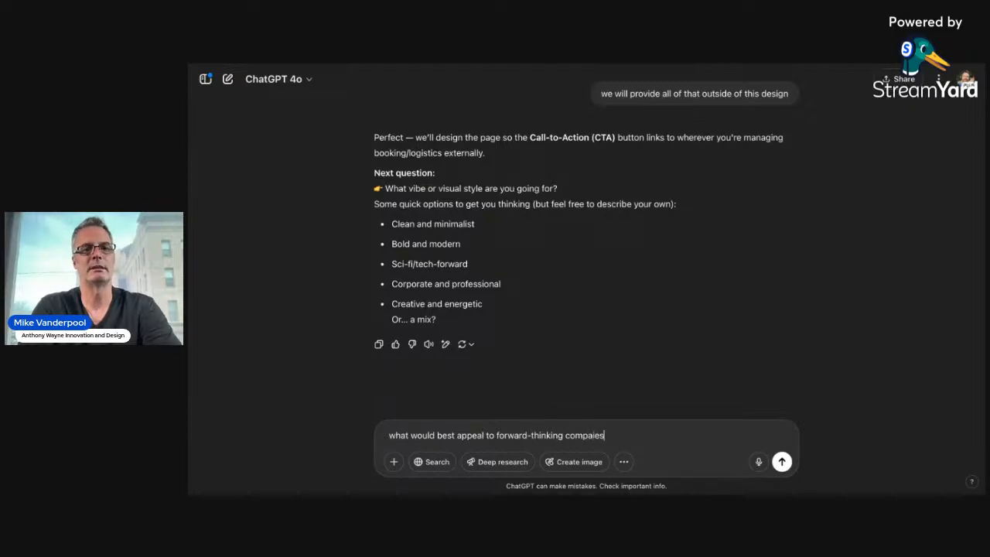
{"action": "type", "text": "anies"}
{"action": "key", "text": "Return"}
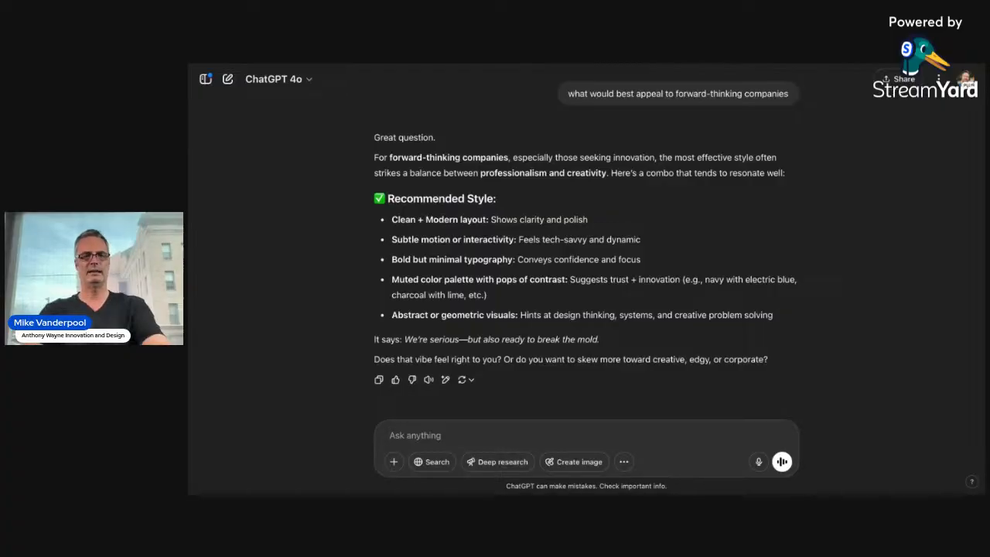
Accept the recommended landing page style by replying "let's go!"
{"action": "type", "text": "let's go"}
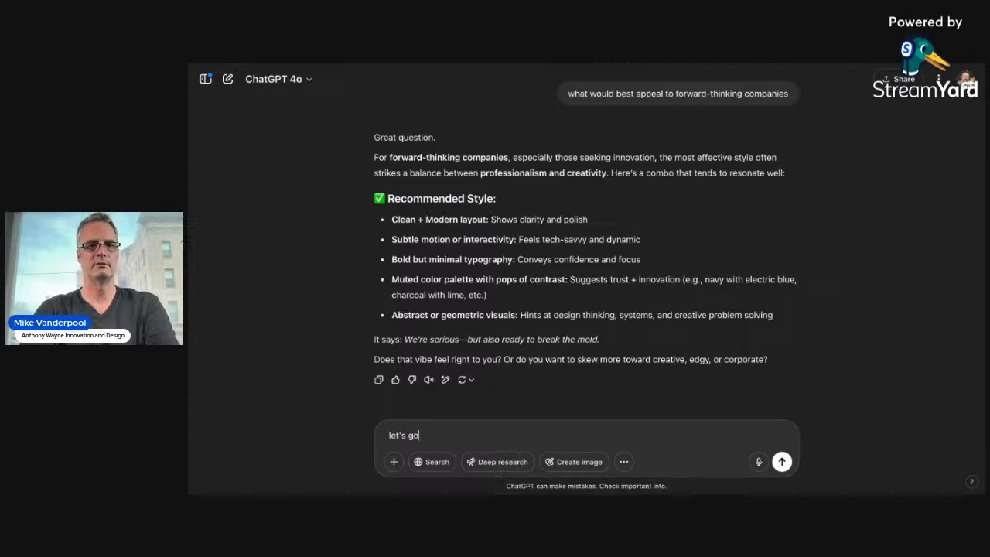
{"action": "type", "text": "!"}
{"action": "key", "text": "Return"}
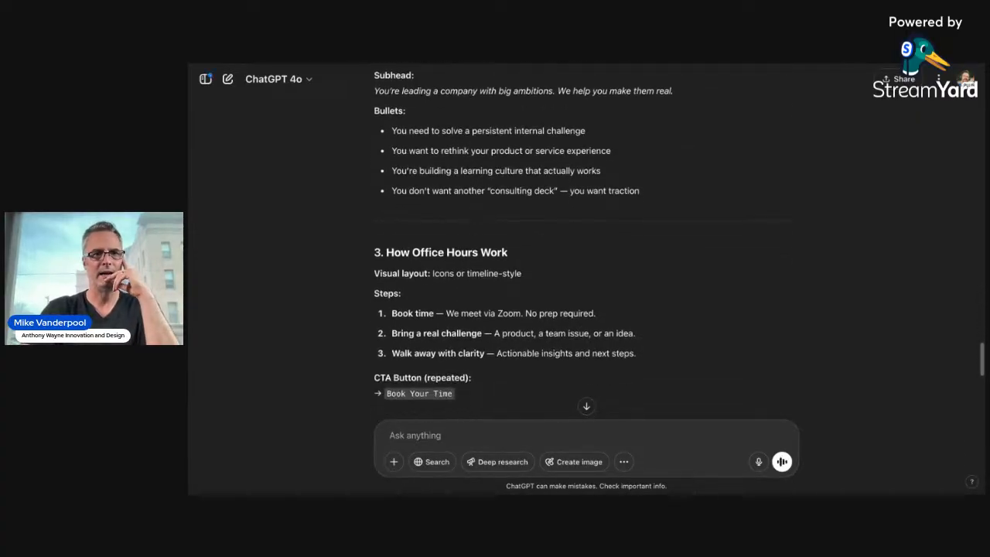
Review the generated landing page layout from the hero section through to the final call to action and the closing question
{"action": "scroll", "coordinate": [586, 247], "scroll_direction": "down", "scroll_amount": 1}
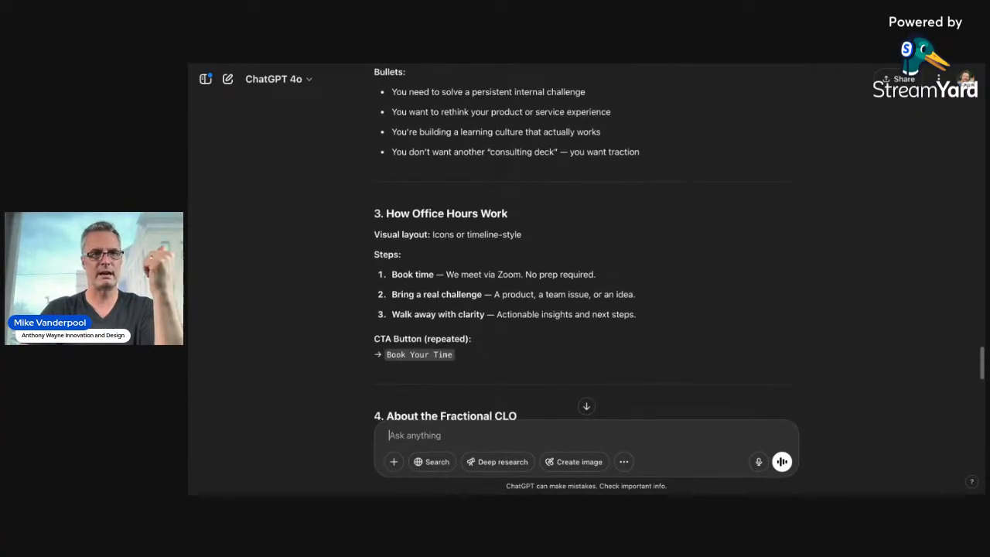
{"action": "scroll", "coordinate": [586, 247], "scroll_direction": "up", "scroll_amount": 5}
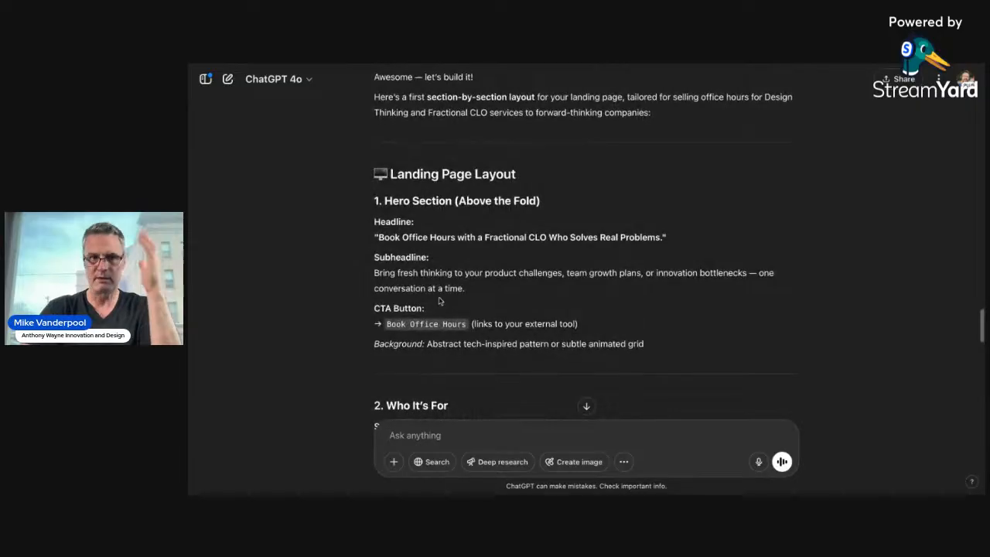
{"action": "scroll", "coordinate": [626, 191], "scroll_direction": "down", "scroll_amount": 3}
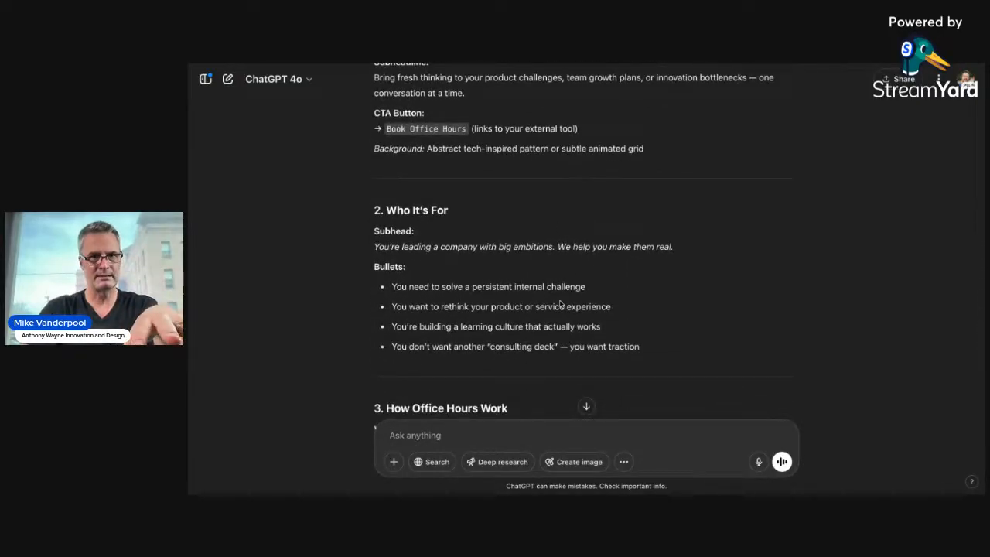
{"action": "scroll", "coordinate": [552, 273], "scroll_direction": "down", "scroll_amount": 2}
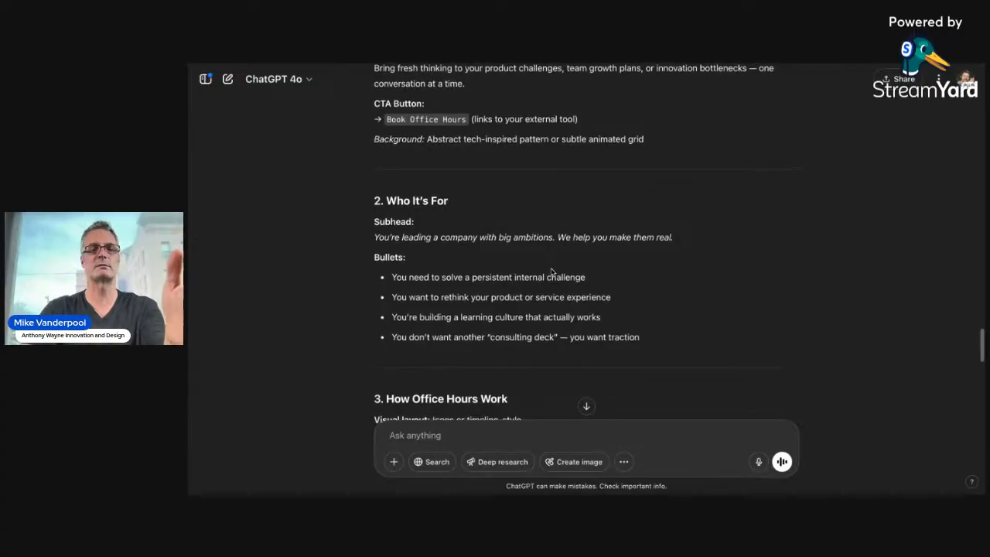
{"action": "scroll", "coordinate": [552, 272], "scroll_direction": "down", "scroll_amount": 3}
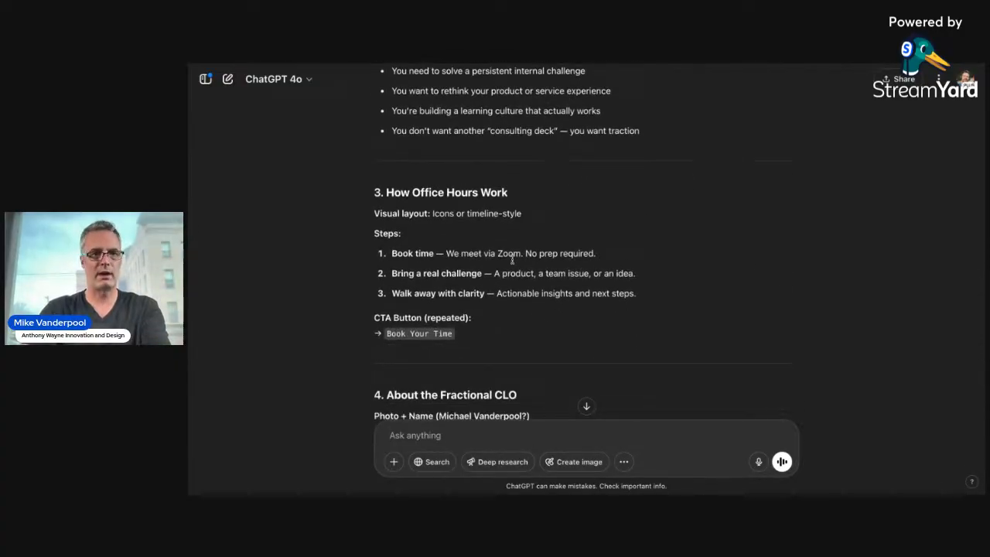
{"action": "scroll", "coordinate": [551, 310], "scroll_direction": "down", "scroll_amount": 7}
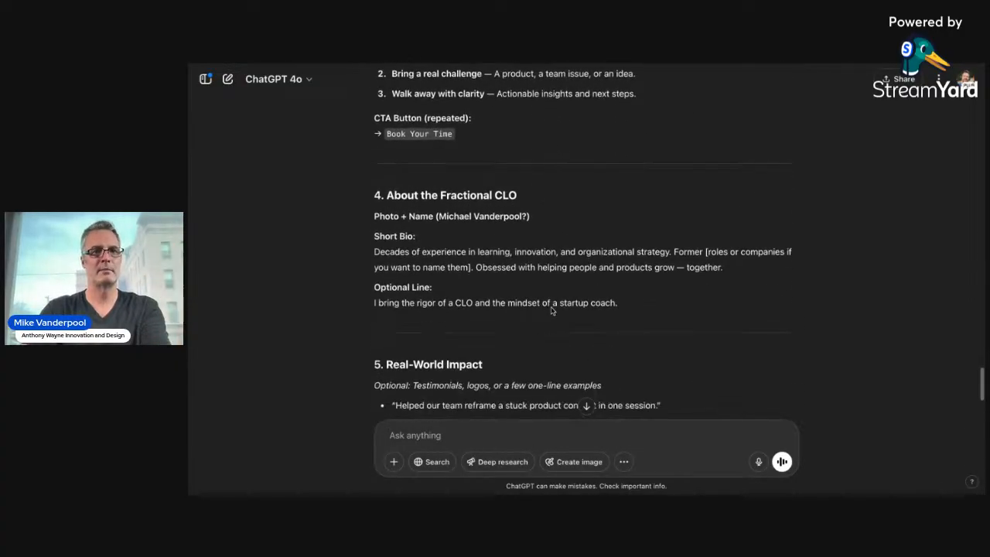
{"action": "scroll", "coordinate": [552, 310], "scroll_direction": "down", "scroll_amount": 3}
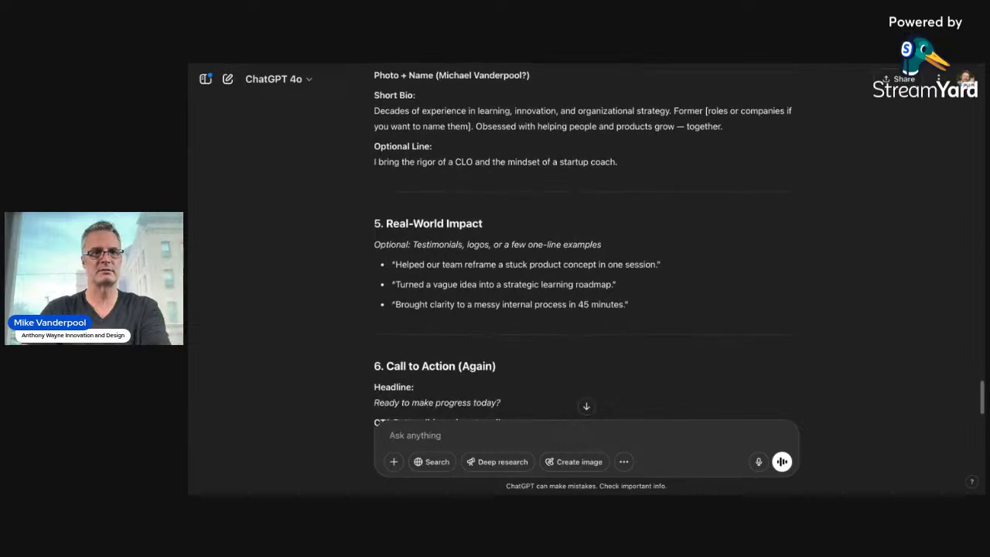
{"action": "scroll", "coordinate": [565, 175], "scroll_direction": "down", "scroll_amount": 2}
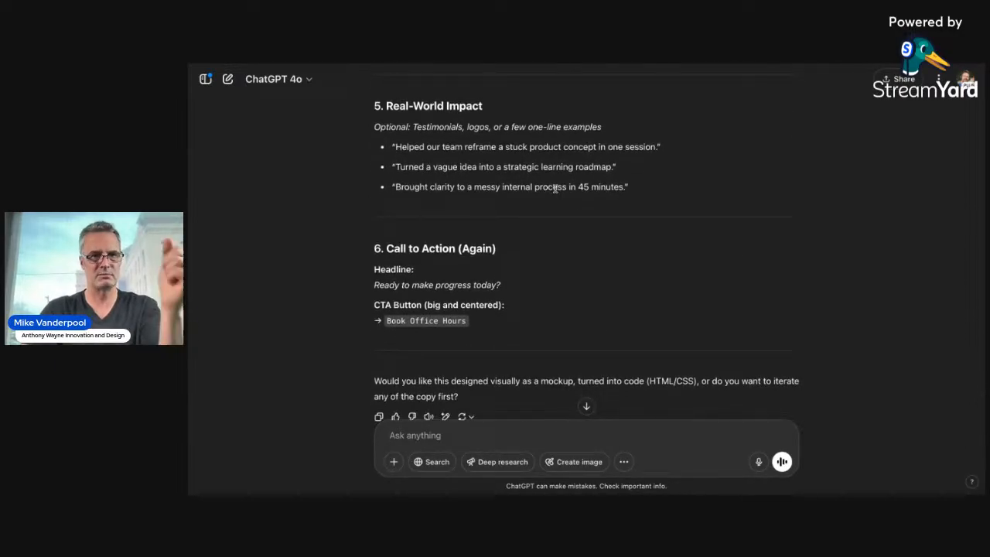
{"action": "scroll", "coordinate": [546, 219], "scroll_direction": "down", "scroll_amount": 2}
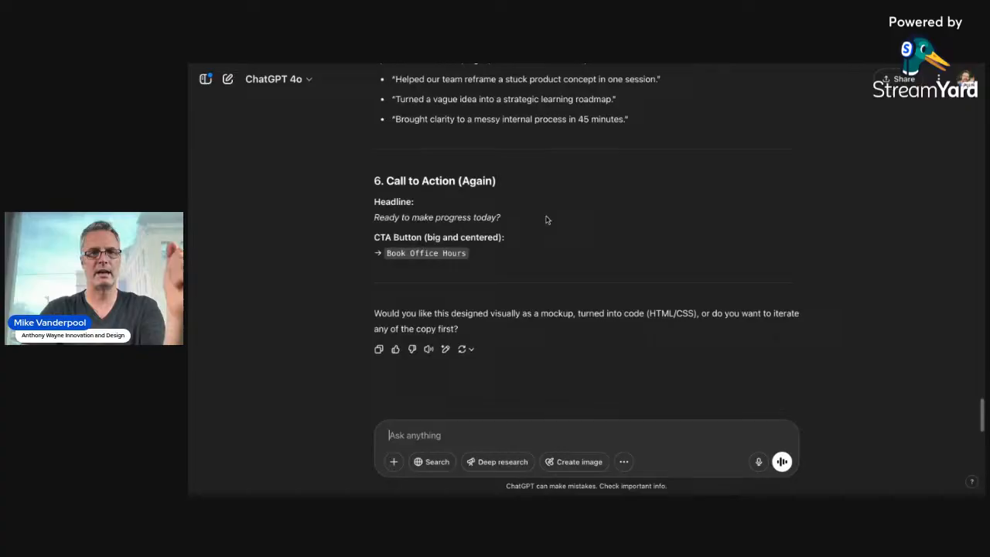
Reply to the proposed layout with "i like this, make sure we include the design thining services as well"
{"action": "left_click", "coordinate": [477, 434]}
{"action": "type", "text": "i like this, m"}
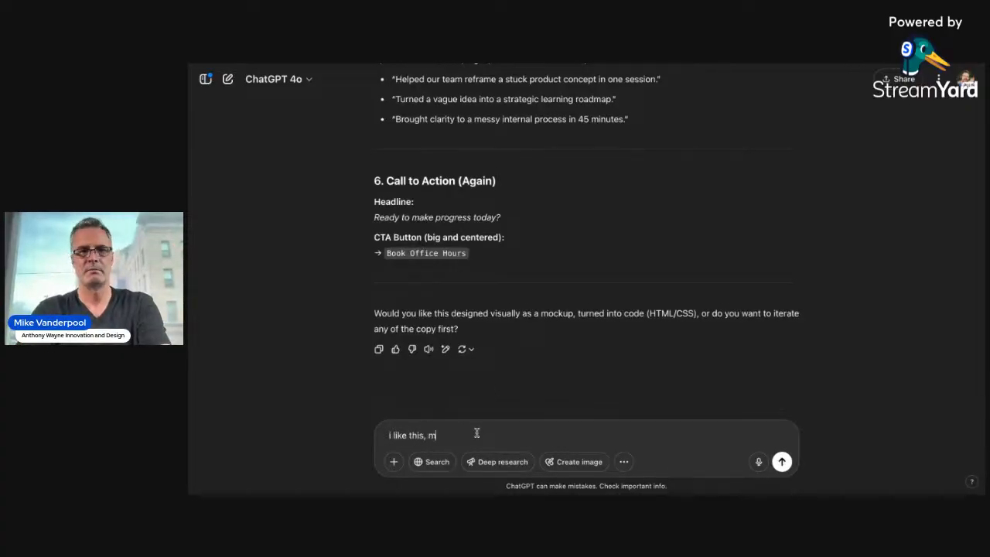
{"action": "type", "text": "ake sure we include the "}
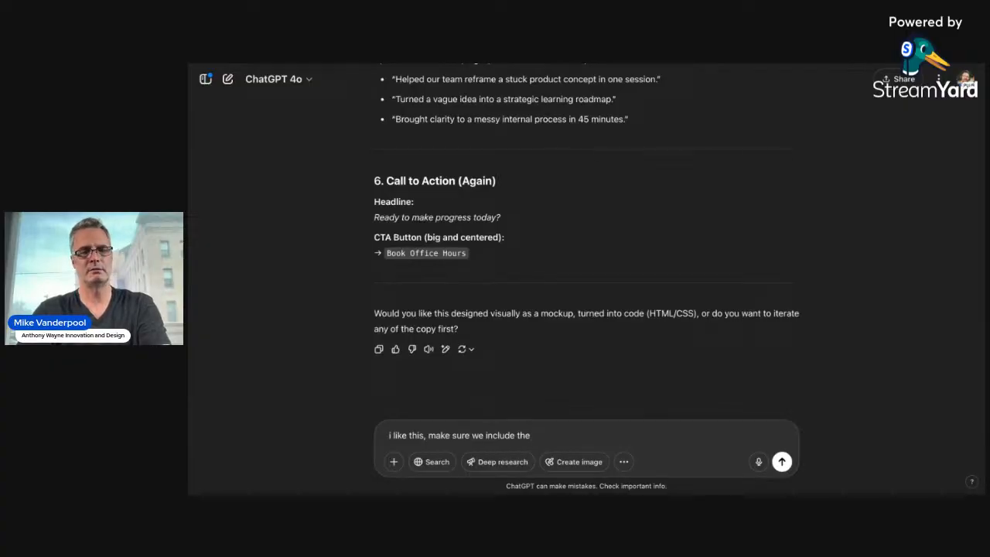
{"action": "type", "text": "design thining ser"}
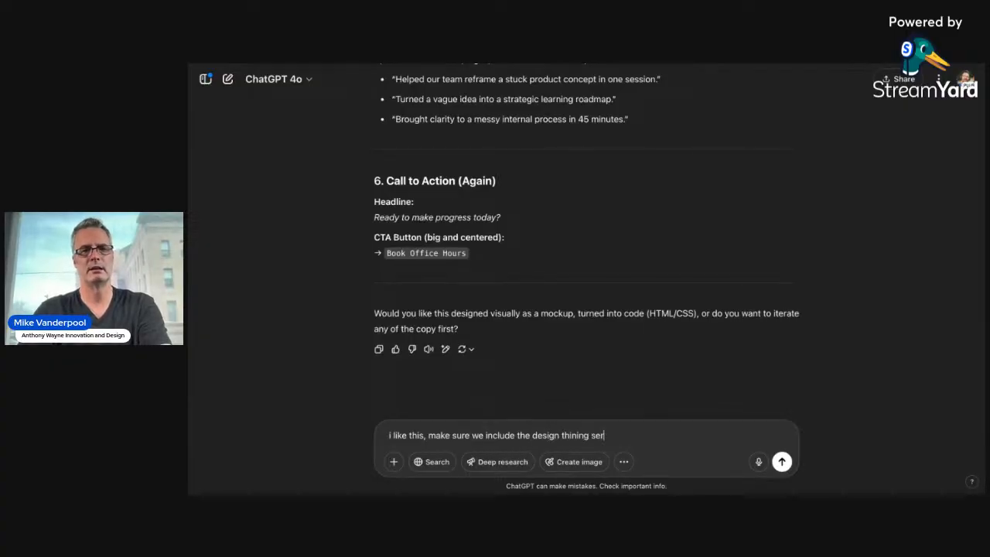
{"action": "type", "text": "vices as well"}
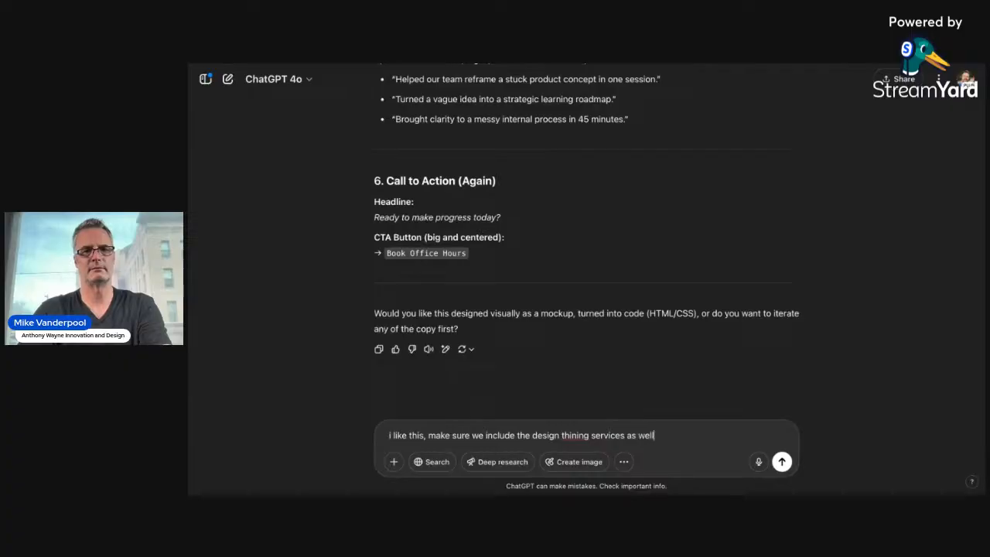
{"action": "key", "text": "Return"}
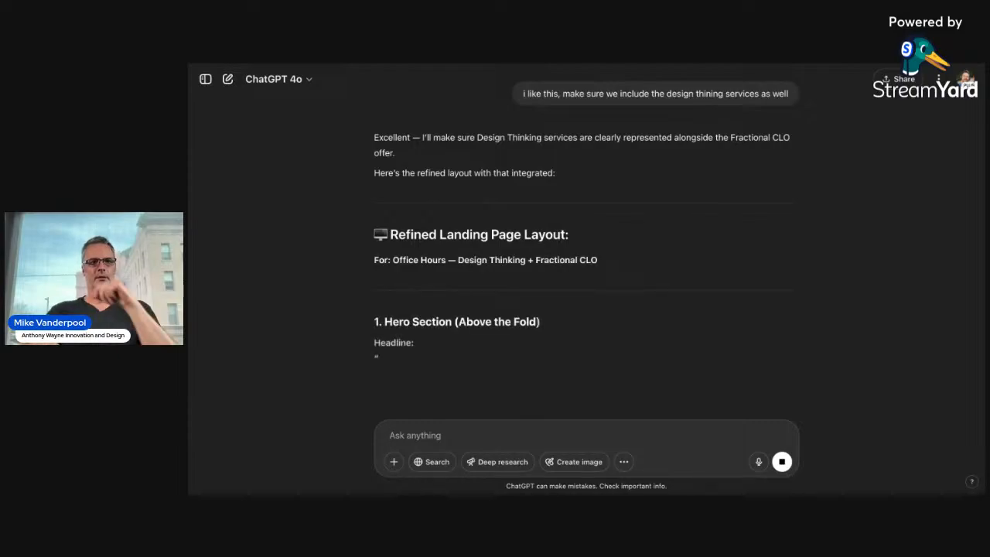
Draft a reply to the refined layout's hero section reading "make the headline "We help forward-thinking leaders achieve more!"", without sending it
{"action": "scroll", "coordinate": [565, 331], "scroll_direction": "down", "scroll_amount": 1}
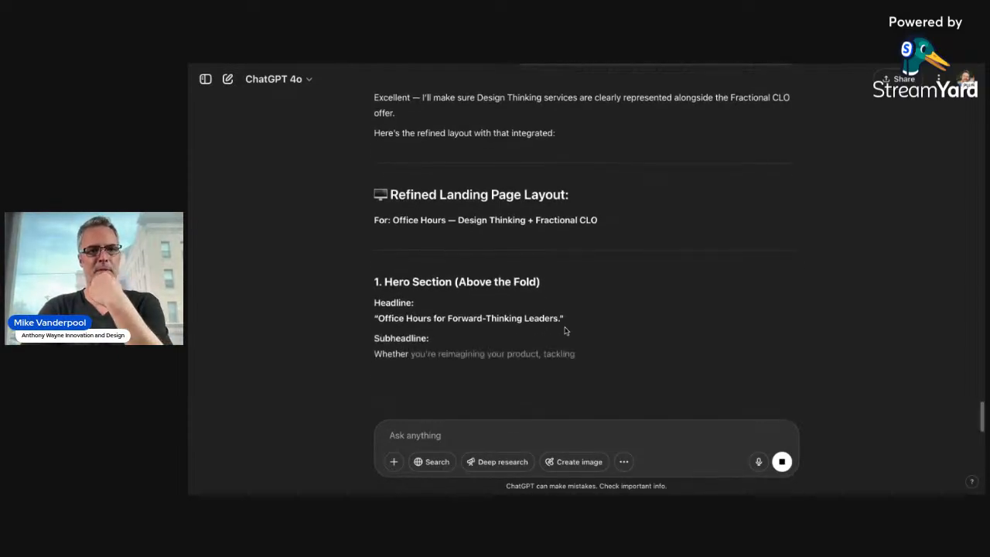
{"action": "scroll", "coordinate": [565, 331], "scroll_direction": "down", "scroll_amount": 1}
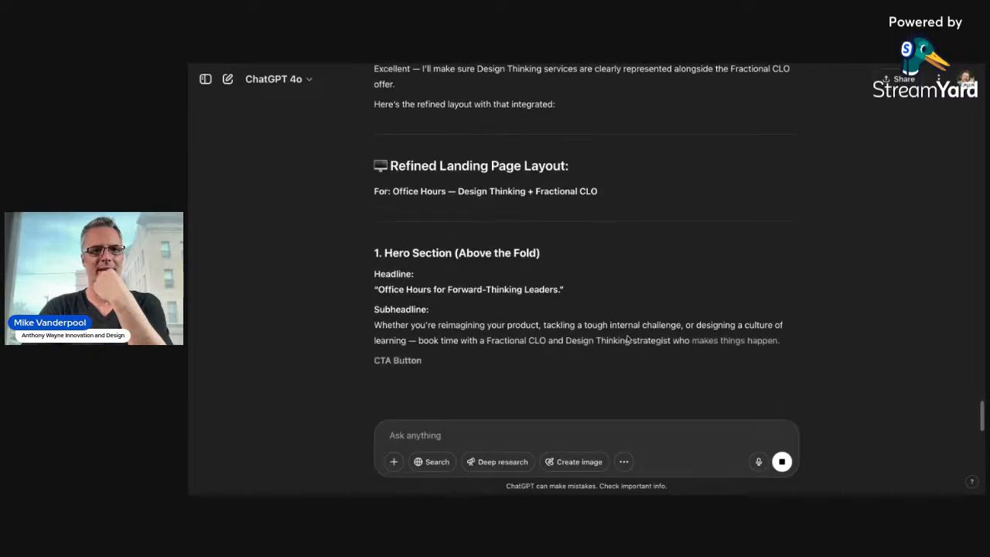
{"action": "scroll", "coordinate": [626, 334], "scroll_direction": "down", "scroll_amount": 1}
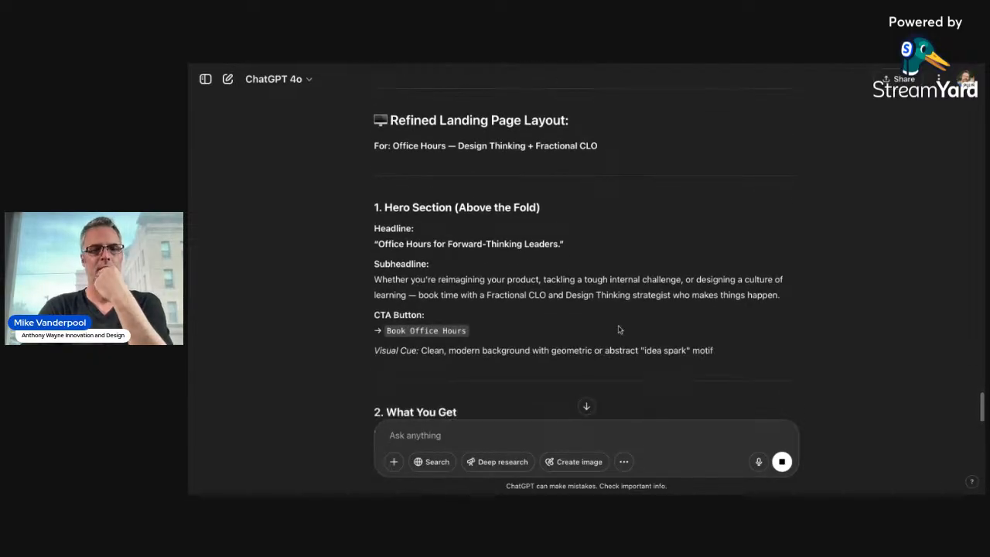
{"action": "left_click", "coordinate": [460, 428]}
{"action": "type", "text": "ma"}
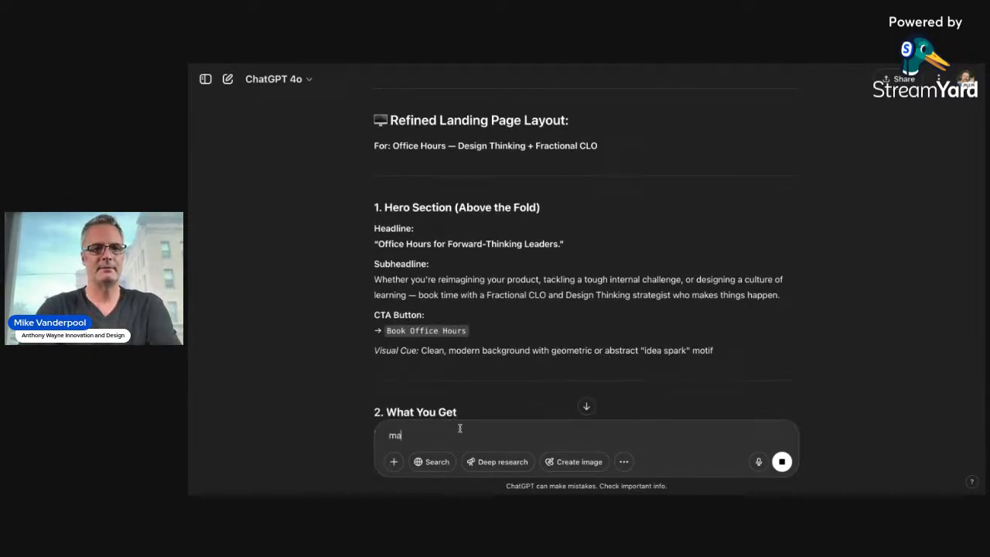
{"action": "type", "text": "ke the headline \"We help forw"}
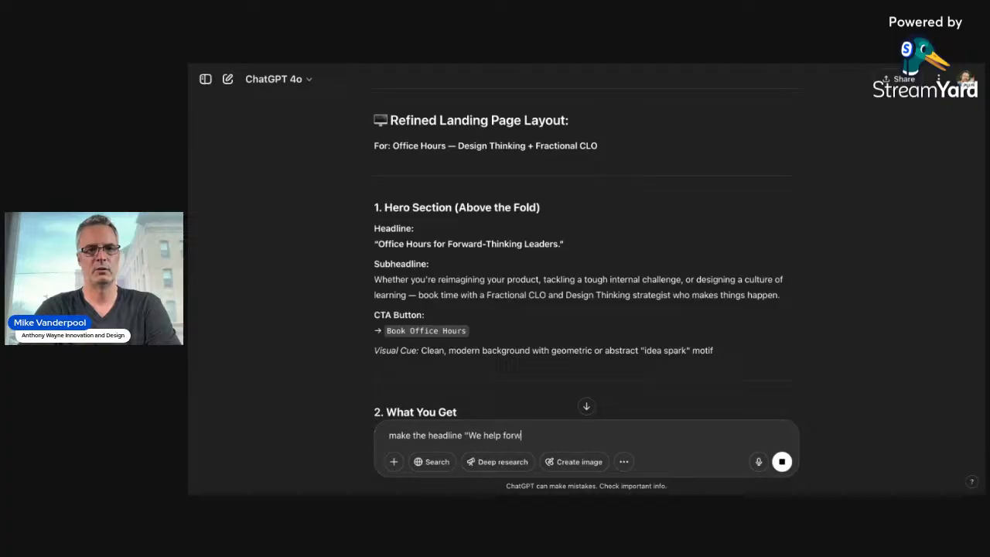
{"action": "type", "text": "ard-thinking leade"}
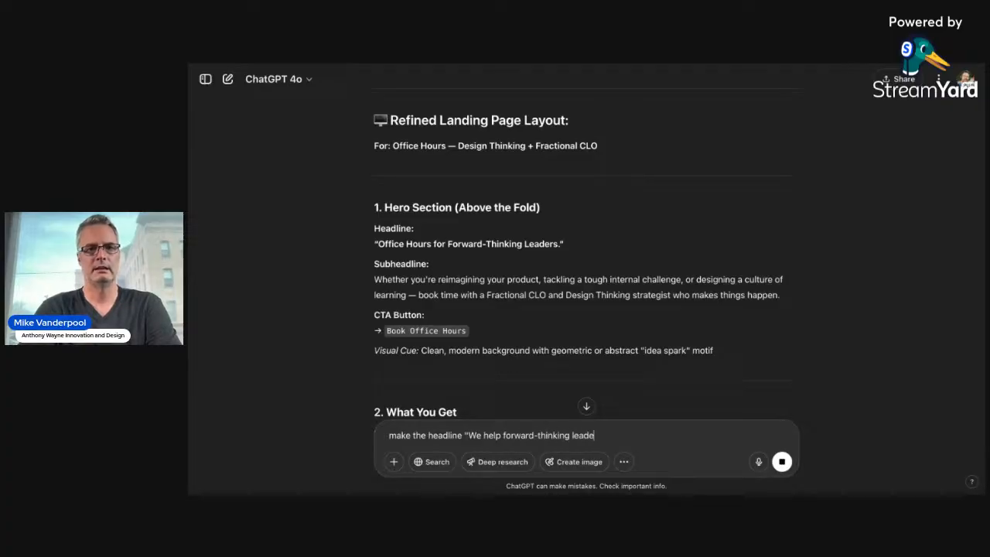
{"action": "type", "text": "rs achieve more!\""}
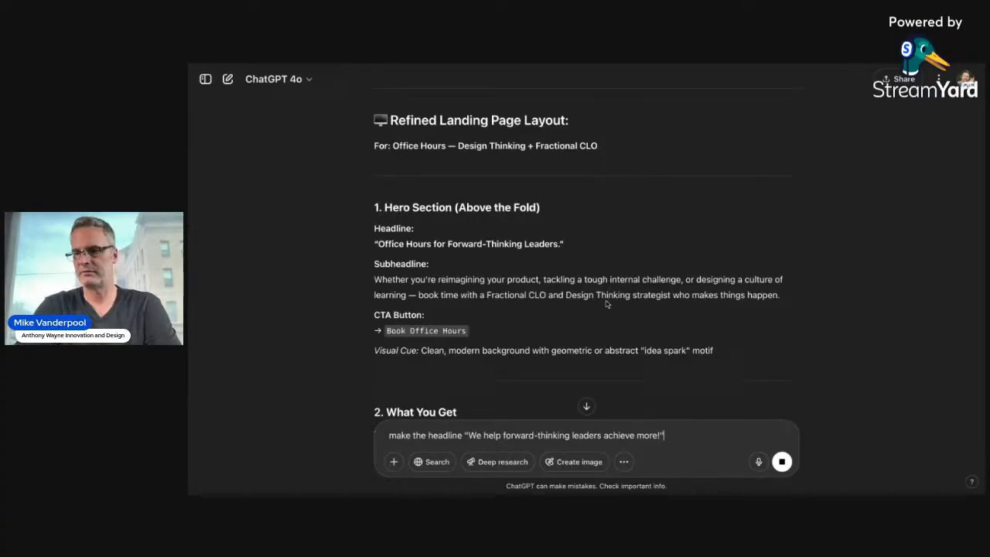
Review the refined layout's hero section, highlighting its headline, and the two-column What You Get section
{"action": "scroll", "coordinate": [599, 298], "scroll_direction": "down", "scroll_amount": 1}
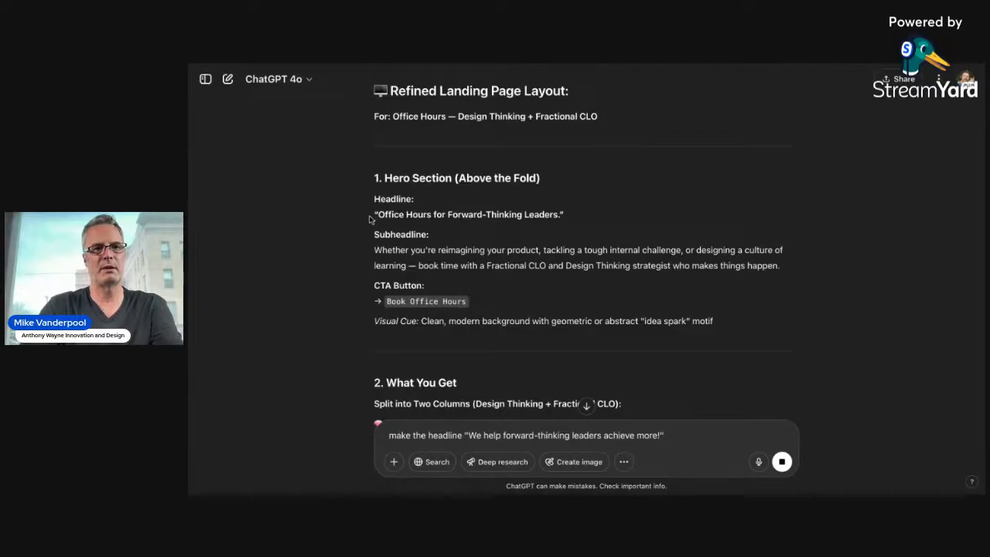
{"action": "left_click_drag", "start_coordinate": [369, 220], "coordinate": [565, 214]}
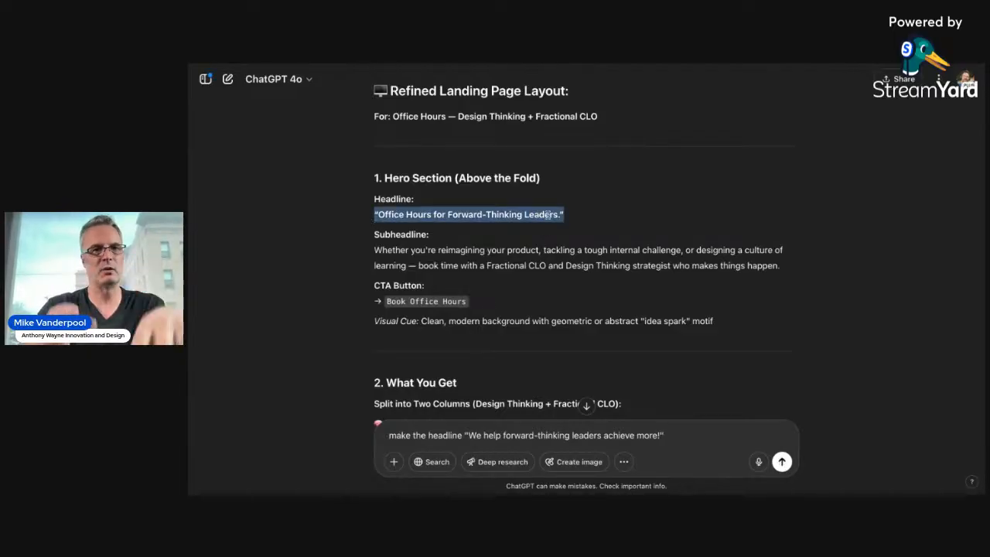
{"action": "scroll", "coordinate": [549, 215], "scroll_direction": "down", "scroll_amount": 1}
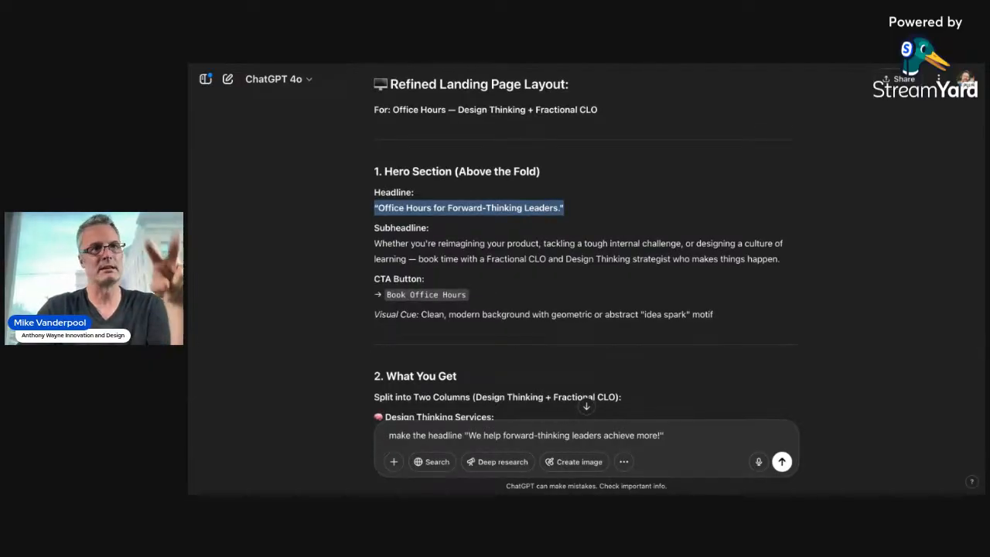
{"action": "scroll", "coordinate": [586, 247], "scroll_direction": "down", "scroll_amount": 2}
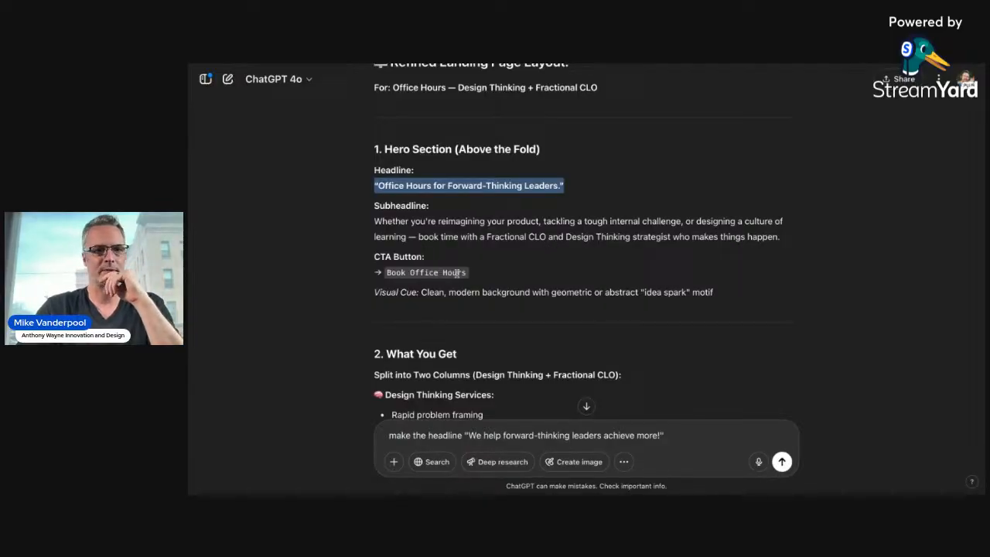
{"action": "scroll", "coordinate": [462, 292], "scroll_direction": "down", "scroll_amount": 1}
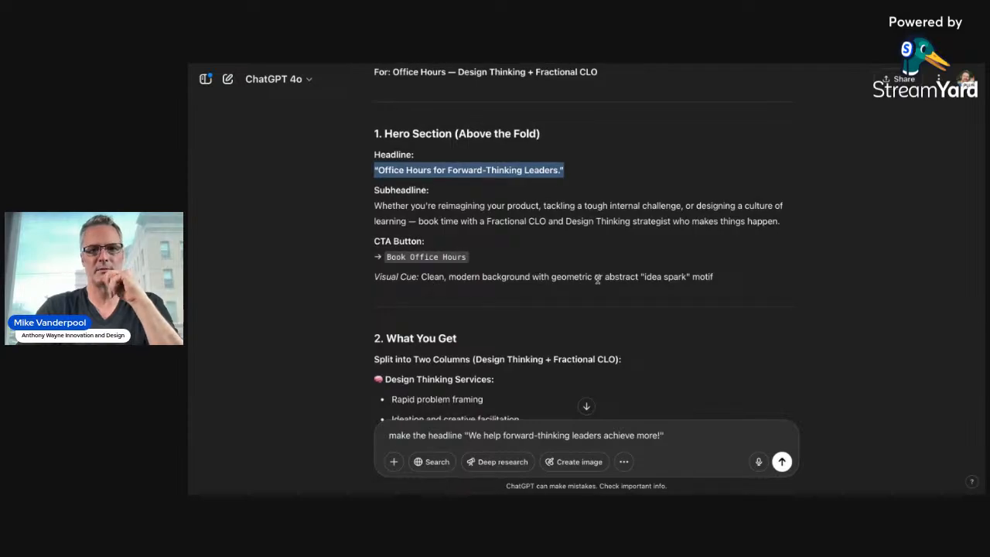
{"action": "scroll", "coordinate": [616, 281], "scroll_direction": "down", "scroll_amount": 2}
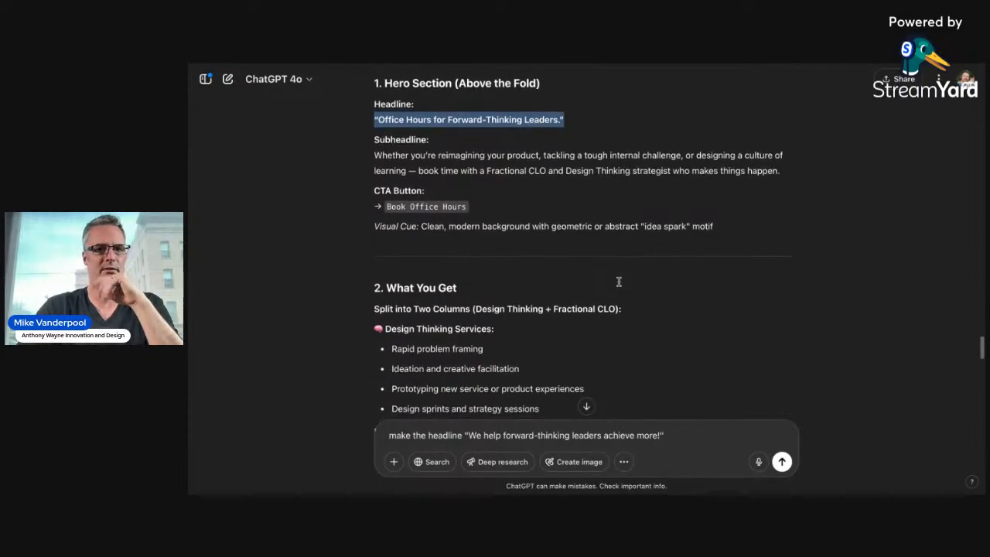
{"action": "scroll", "coordinate": [619, 281], "scroll_direction": "down", "scroll_amount": 3}
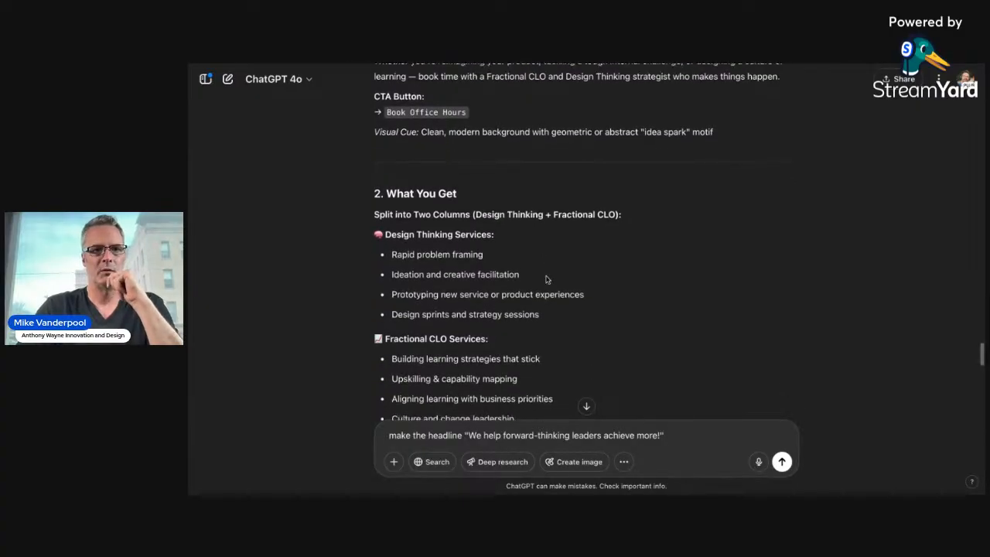
{"action": "scroll", "coordinate": [545, 279], "scroll_direction": "down", "scroll_amount": 2}
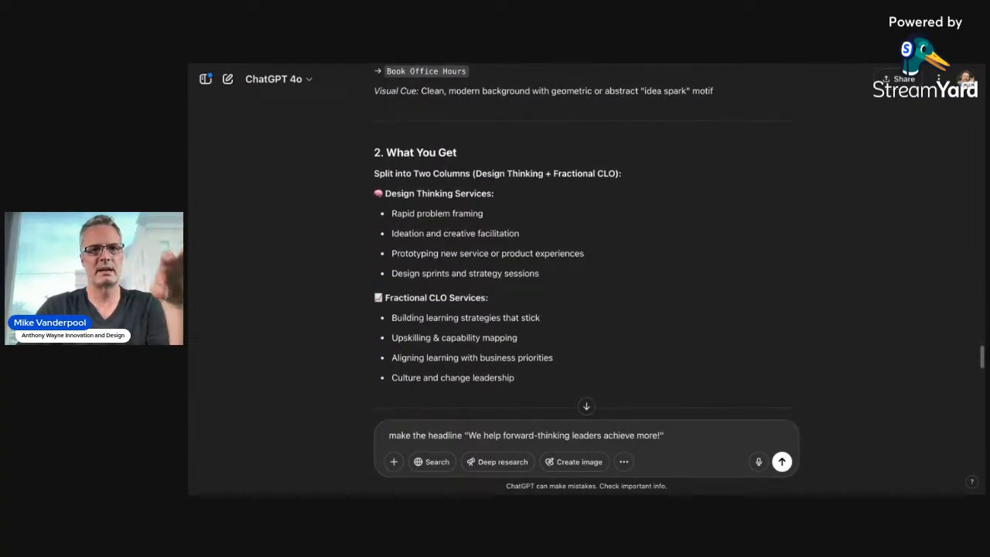
{"action": "scroll", "coordinate": [545, 279], "scroll_direction": "down", "scroll_amount": 2}
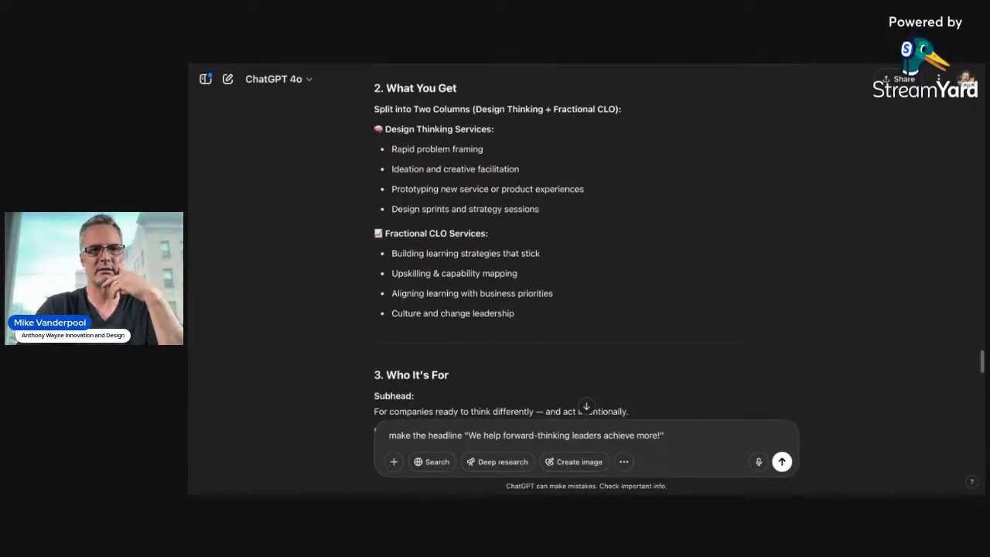
Look back through the earlier landing page layout, then return to the refined layout's Who It's For section
{"action": "scroll", "coordinate": [585, 256], "scroll_direction": "up", "scroll_amount": 5}
{"action": "scroll", "coordinate": [585, 255], "scroll_direction": "down", "scroll_amount": 2}
{"action": "scroll", "coordinate": [585, 255], "scroll_direction": "down", "scroll_amount": 3}
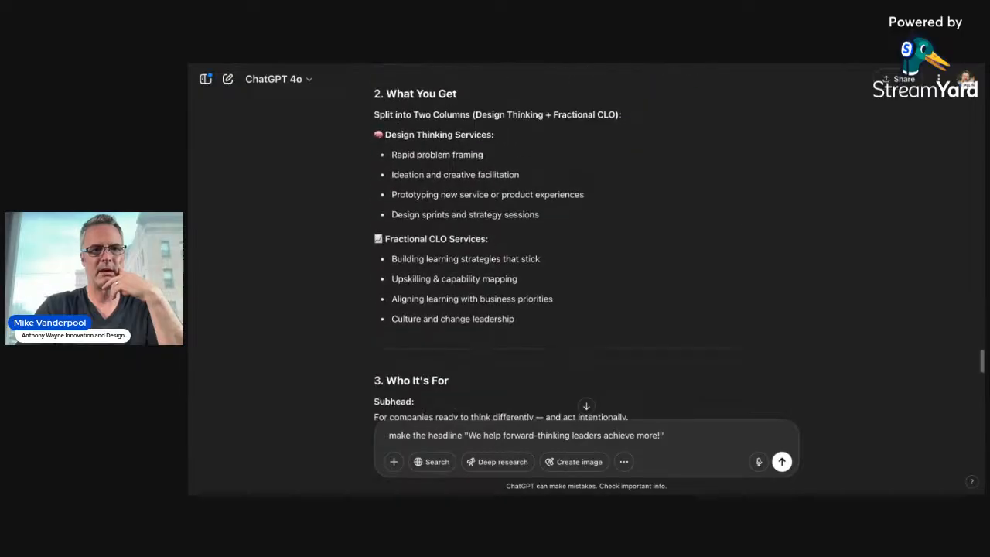
{"action": "scroll", "coordinate": [586, 255], "scroll_direction": "down", "scroll_amount": 15}
{"action": "scroll", "coordinate": [586, 255], "scroll_direction": "up", "scroll_amount": 3}
{"action": "scroll", "coordinate": [585, 255], "scroll_direction": "up", "scroll_amount": 10}
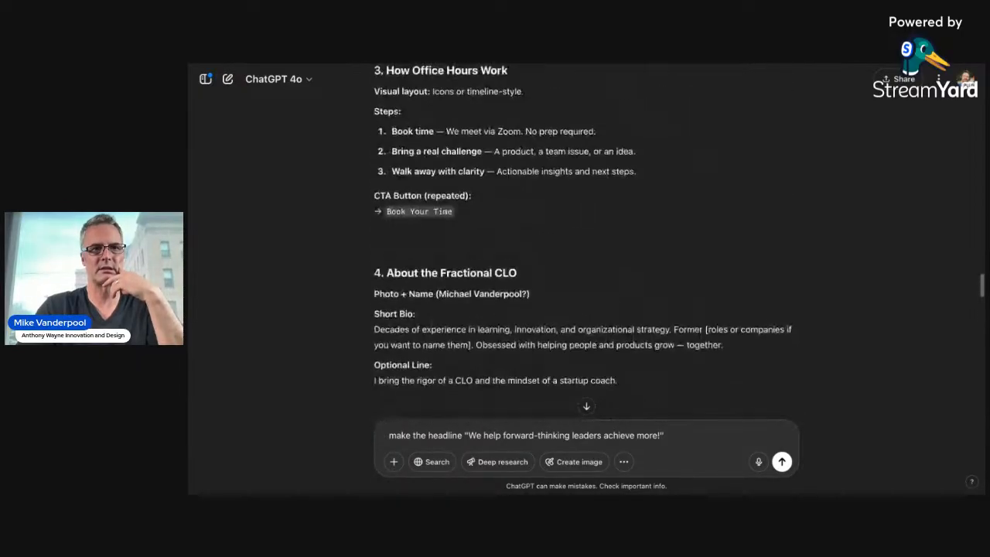
{"action": "scroll", "coordinate": [586, 255], "scroll_direction": "up", "scroll_amount": 3}
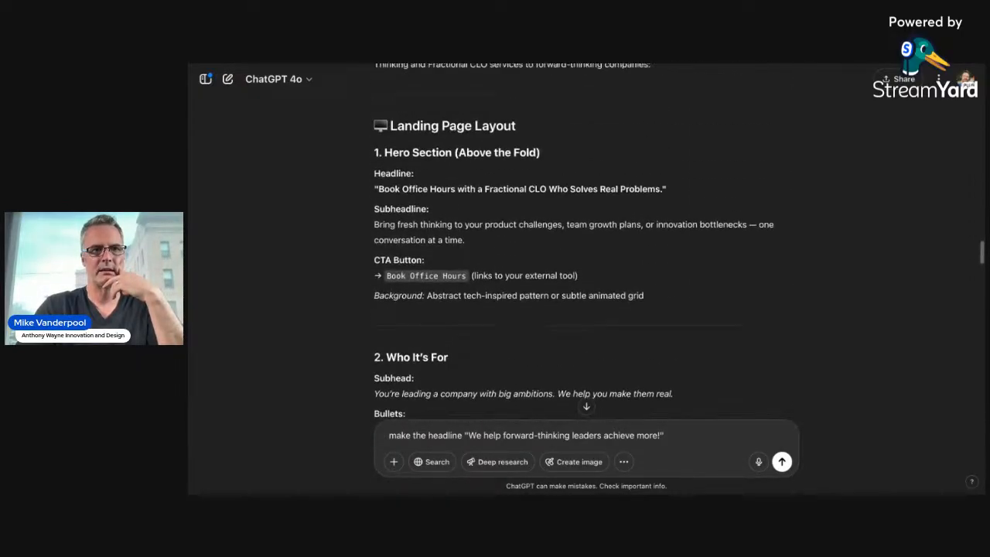
{"action": "scroll", "coordinate": [585, 255], "scroll_direction": "down", "scroll_amount": 7}
{"action": "scroll", "coordinate": [585, 255], "scroll_direction": "down", "scroll_amount": 6}
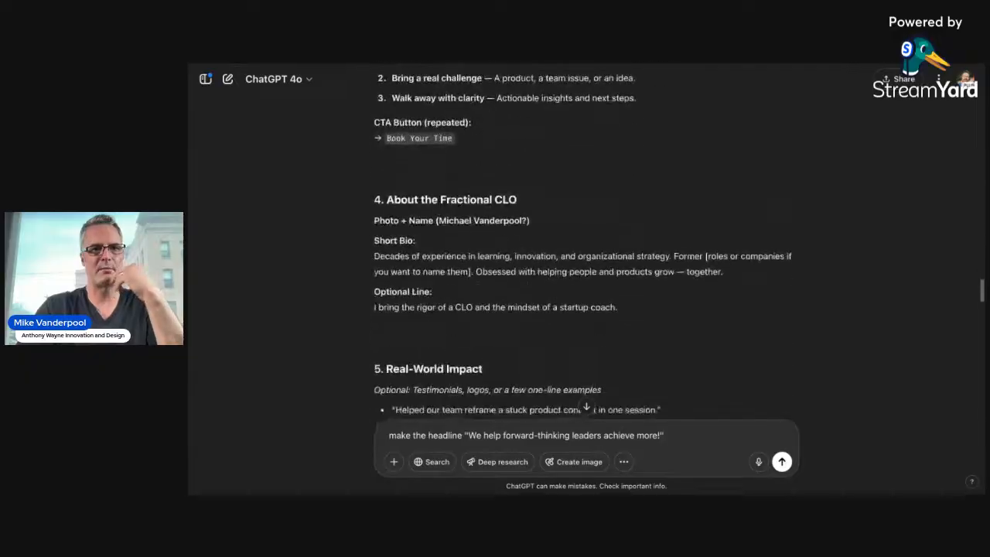
{"action": "scroll", "coordinate": [585, 256], "scroll_direction": "up", "scroll_amount": 2}
{"action": "scroll", "coordinate": [585, 256], "scroll_direction": "down", "scroll_amount": 8}
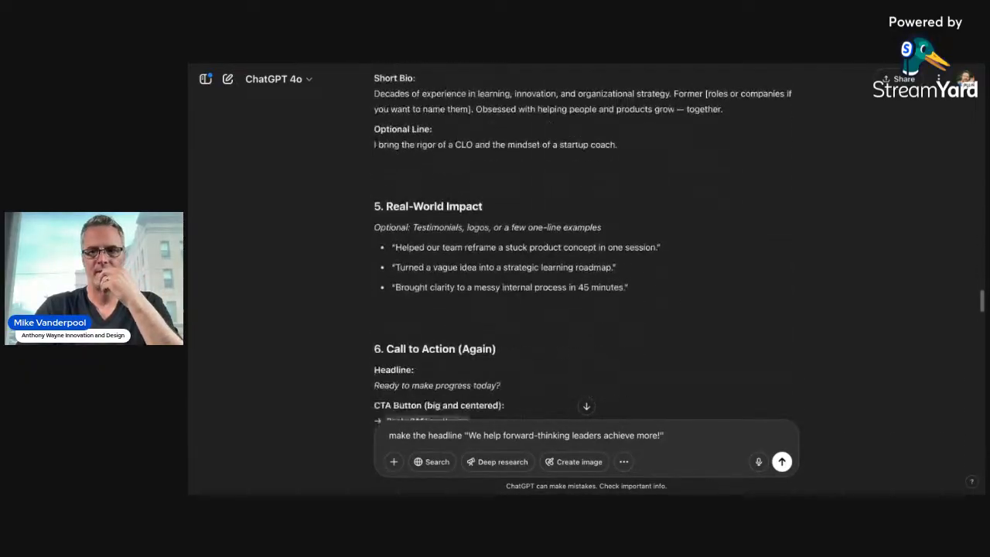
{"action": "scroll", "coordinate": [586, 255], "scroll_direction": "down", "scroll_amount": 7}
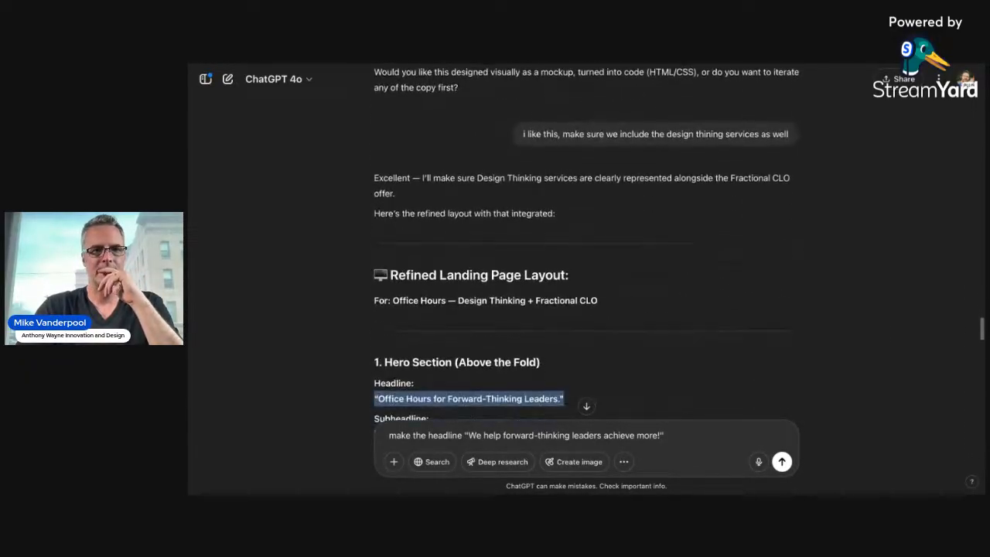
{"action": "scroll", "coordinate": [474, 273], "scroll_direction": "down", "scroll_amount": 5}
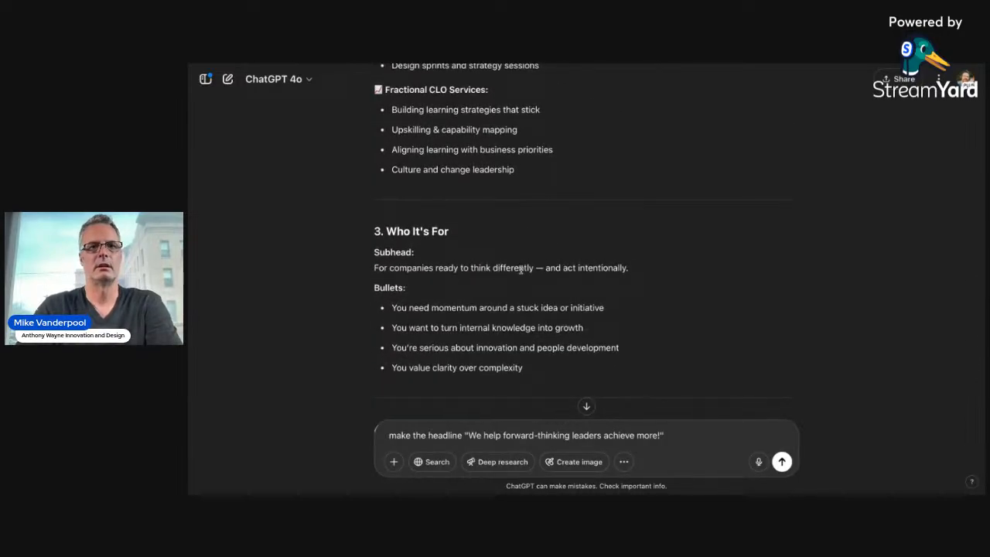
Extend the drafted reply with an instruction to change "think differently" from the Who It's For subhead to "achieve more"
{"action": "left_click_drag", "start_coordinate": [533, 268], "coordinate": [469, 268]}
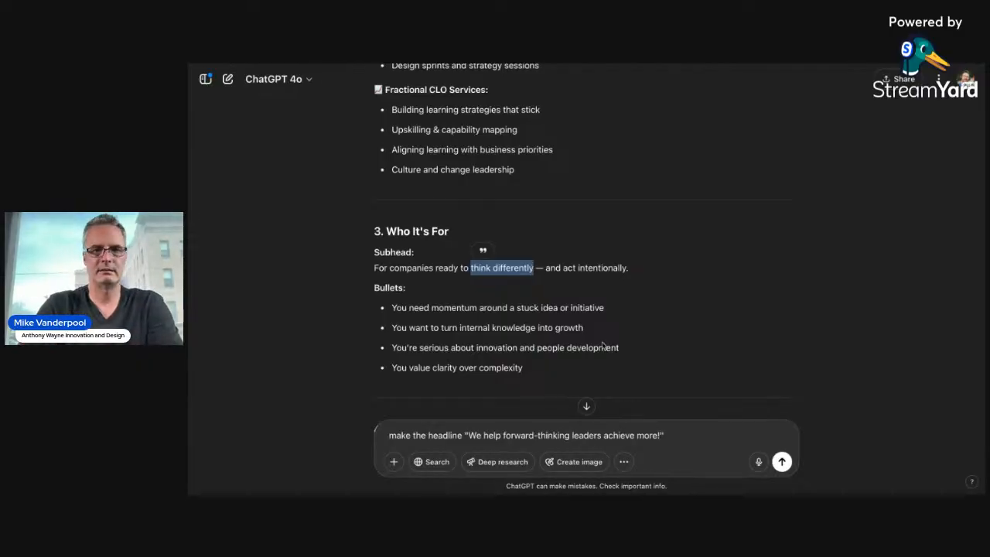
{"action": "left_click", "coordinate": [688, 438]}
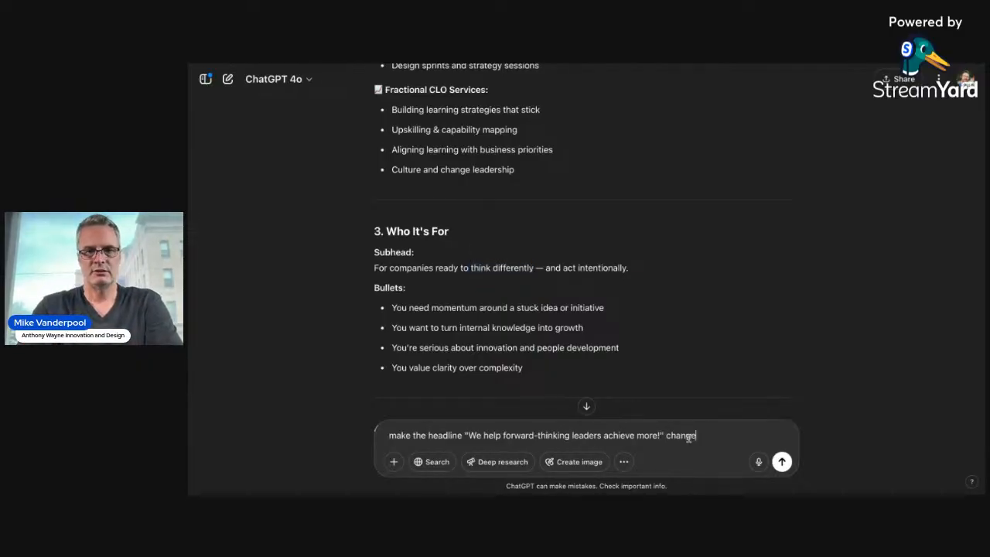
{"action": "key", "text": "BackSpace"}
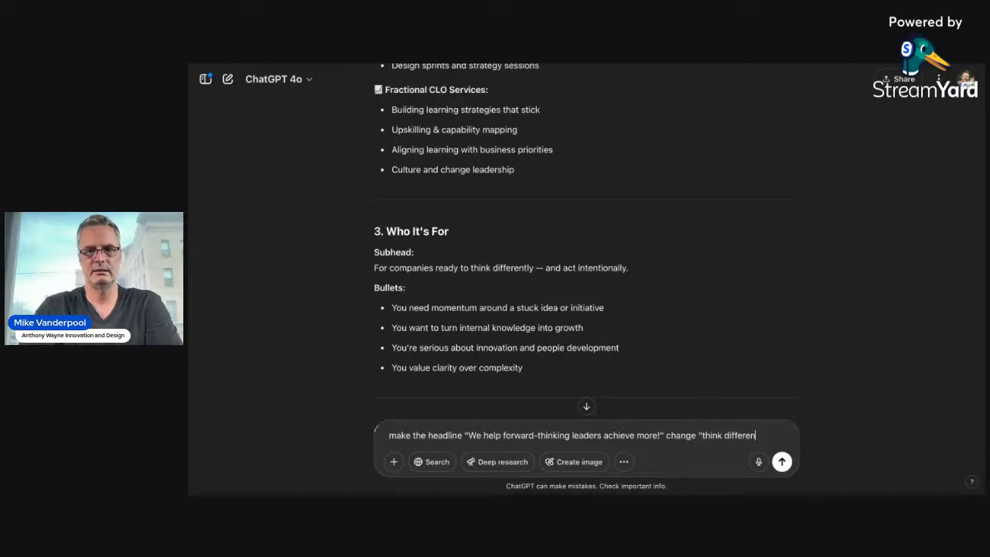
{"action": "type", "text": "to"}
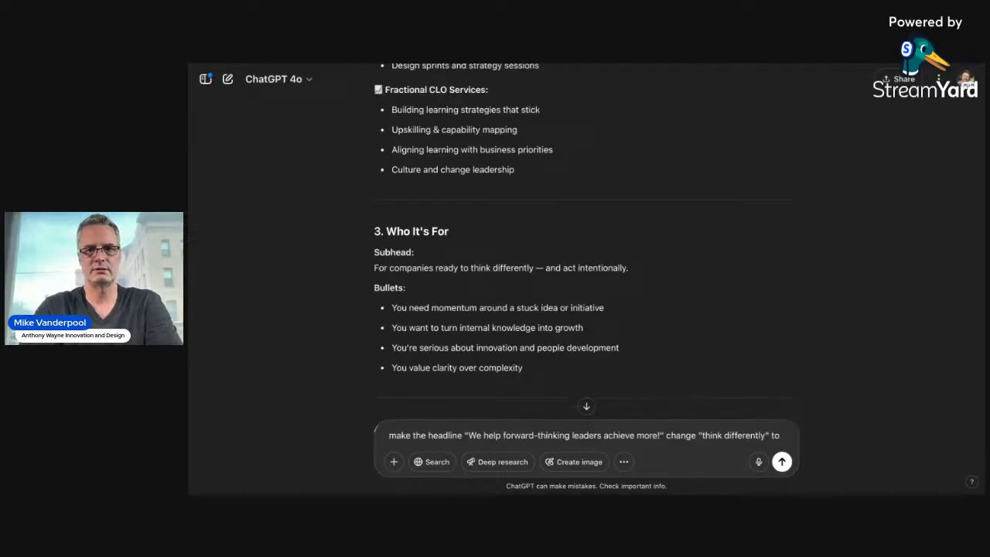
{"action": "type", "text": " \"achieve more\" use"}
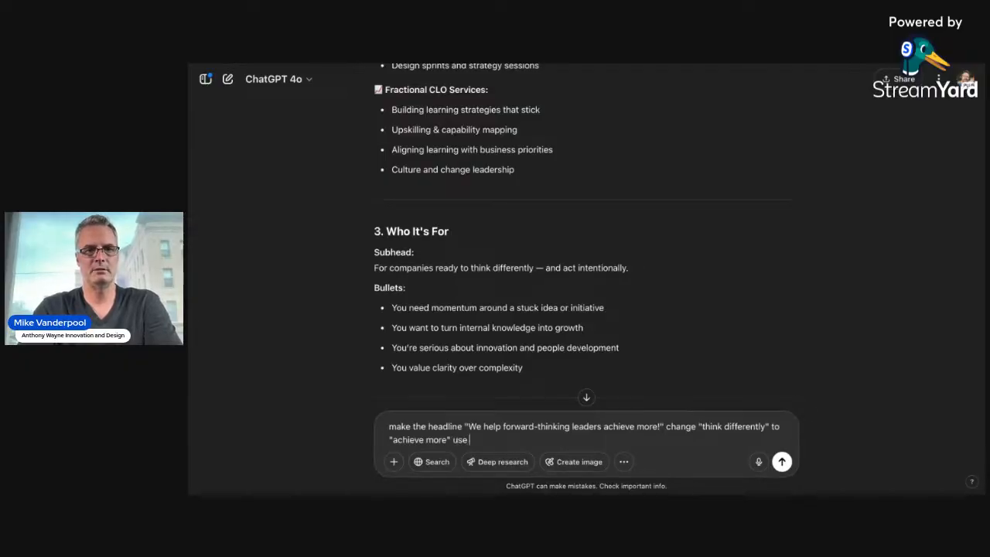
Add to the draft: use the word "align" or "alignment" when possible - but not too much
{"action": "type", "text": "the word al"}
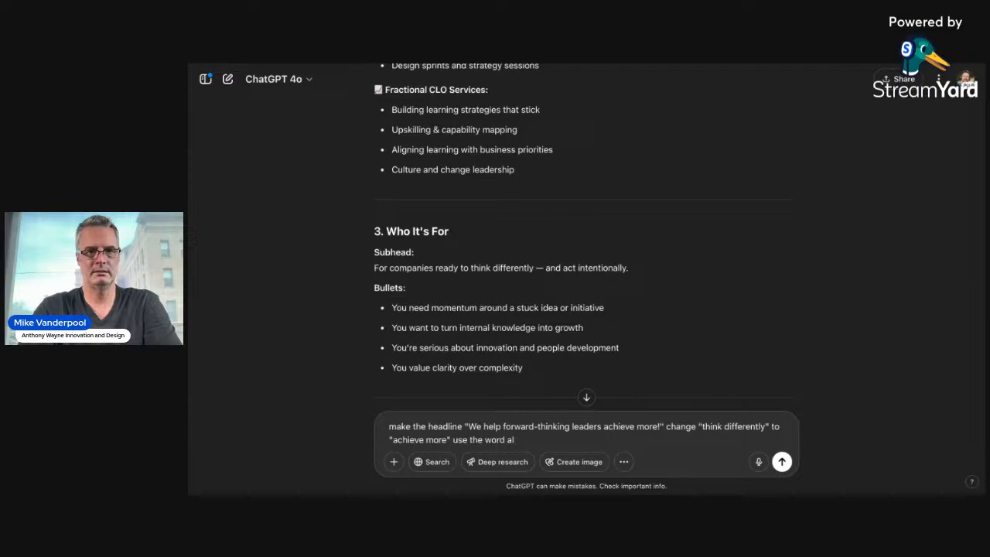
{"action": "type", "text": "ingligh"}
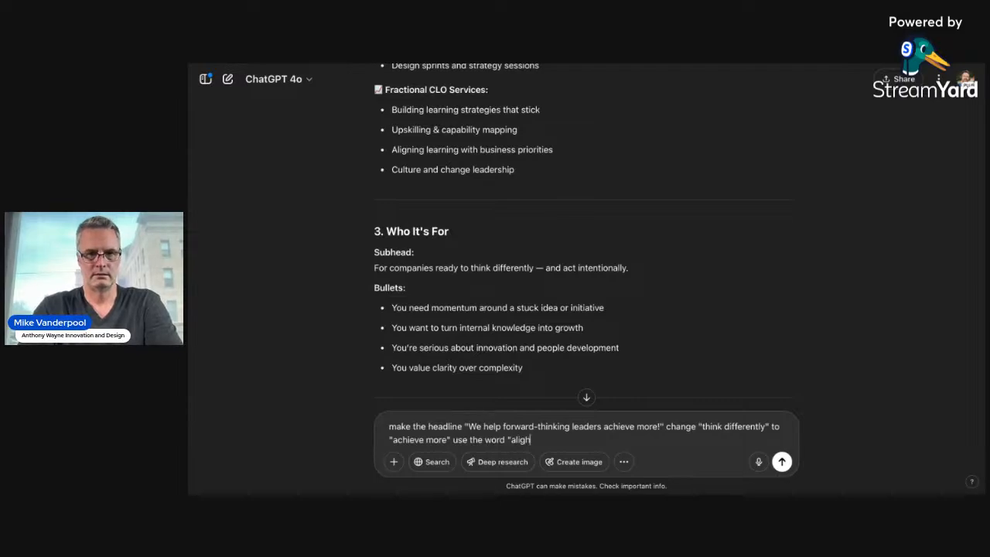
{"action": "type", "text": "\" o"}
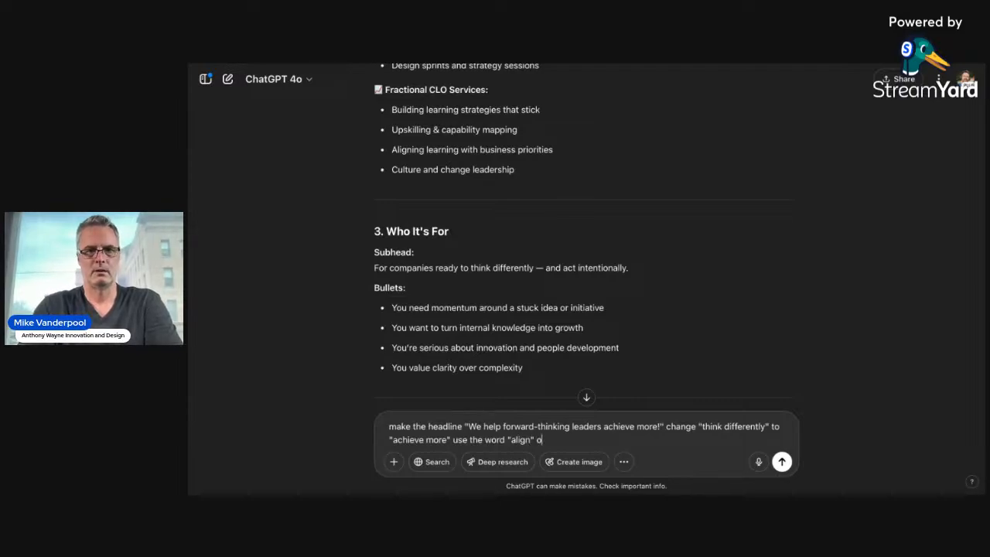
{"action": "type", "text": "r alignme"}
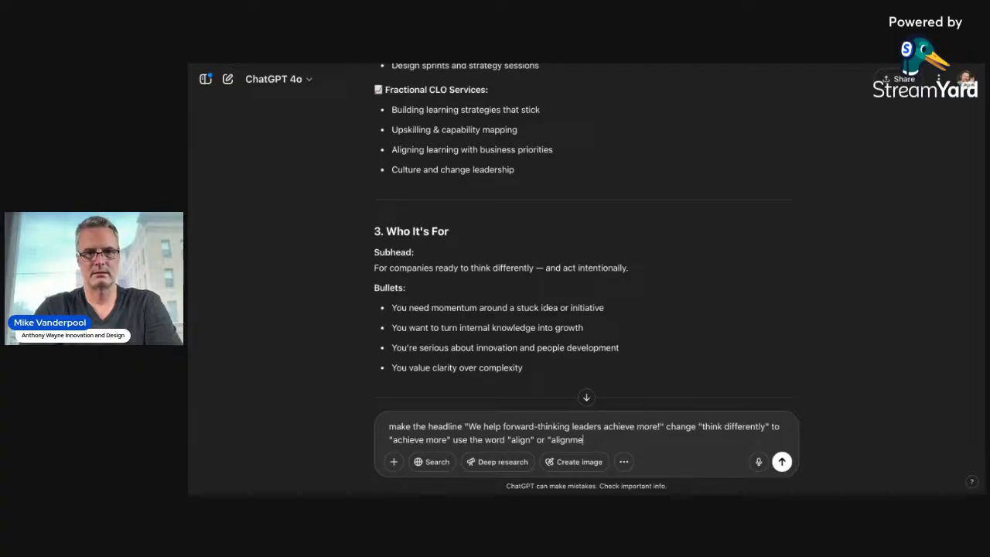
{"action": "type", "text": "nt\" when possible 0- bu"}
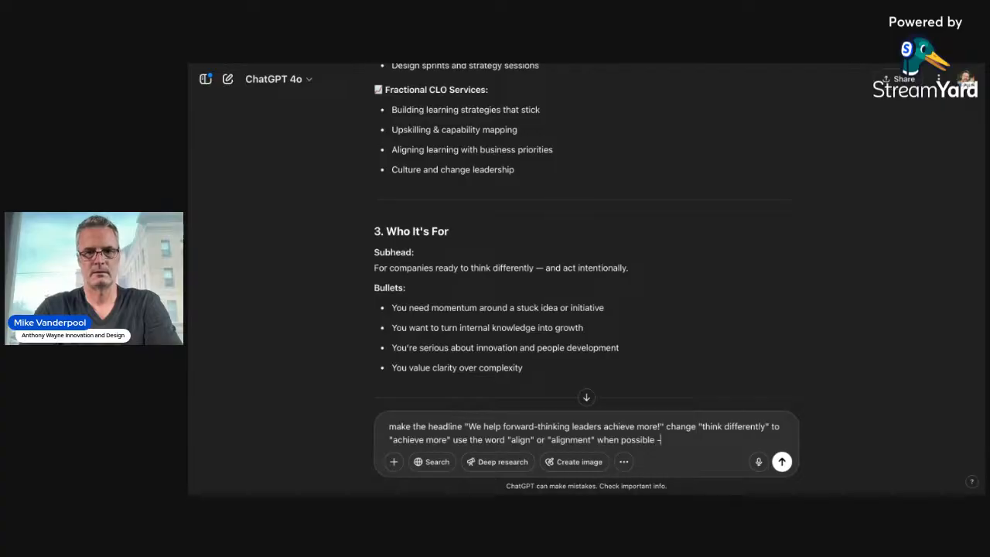
{"action": "type", "text": "but not too m"}
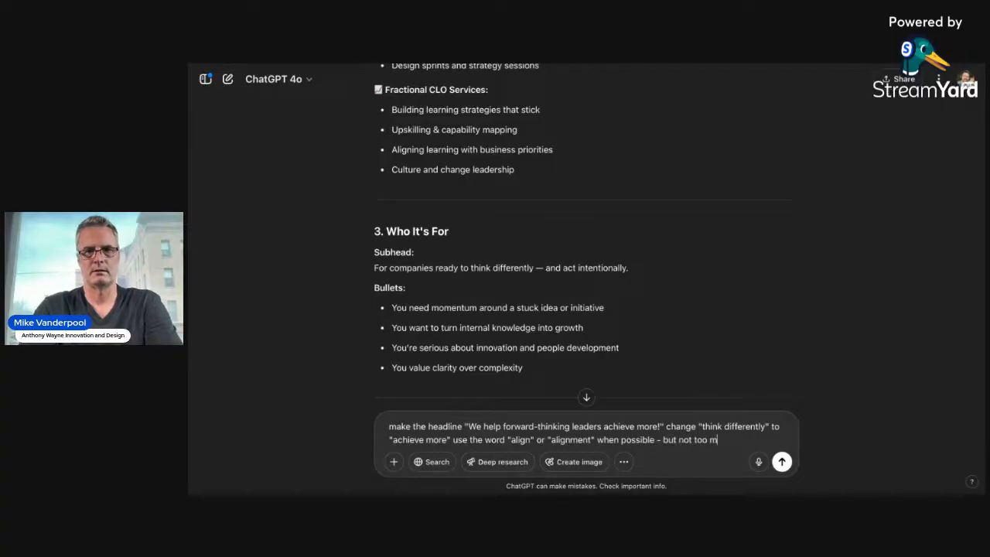
{"action": "type", "text": "uch, move s"}
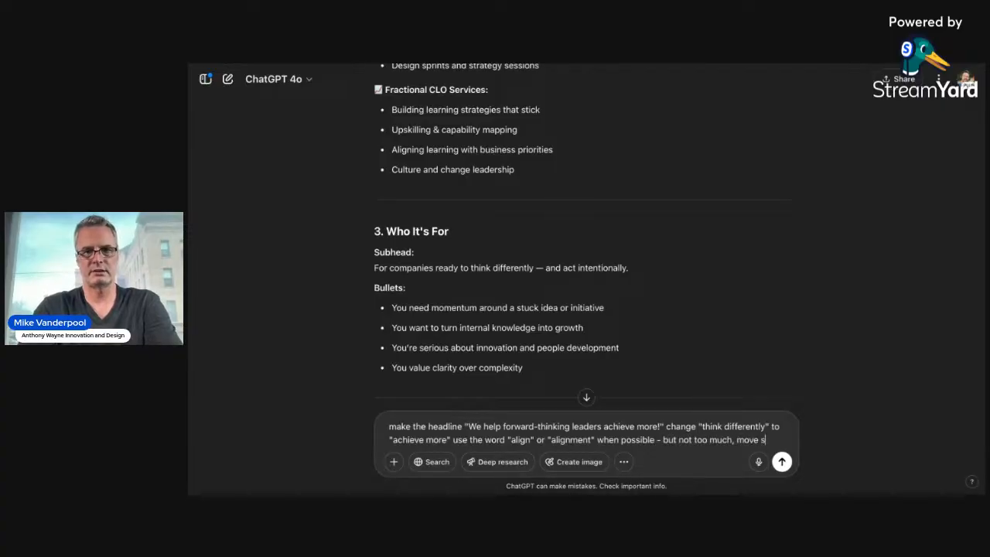
End the draft with a request to switch sections 2 and 3, replacing the begun wording about moving a section
{"action": "type", "text": "ection 2 befor"}
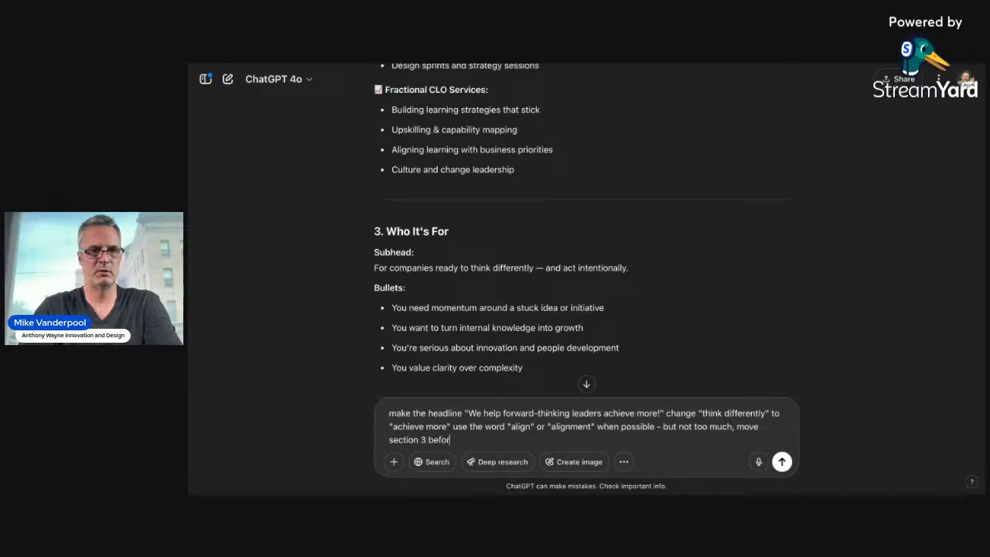
{"action": "key", "text": "BackSpace"}
{"action": "key", "text": "BackSpace"}
{"action": "key", "text": "BackSpace"}
{"action": "key", "text": "BackSpace"}
{"action": "key", "text": "BackSpace"}
{"action": "key", "text": "BackSpace"}
{"action": "key", "text": "BackSpace"}
{"action": "key", "text": "BackSpace"}
{"action": "key", "text": "BackSpace"}
{"action": "key", "text": "BackSpace"}
{"action": "key", "text": "BackSpace"}
{"action": "key", "text": "BackSpace"}
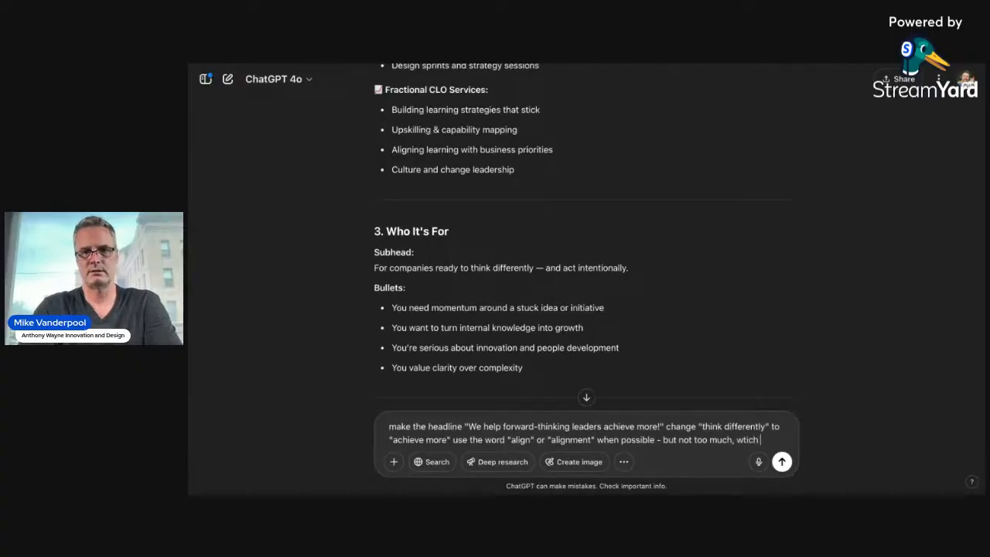
{"action": "type", "text": "ction 32"}
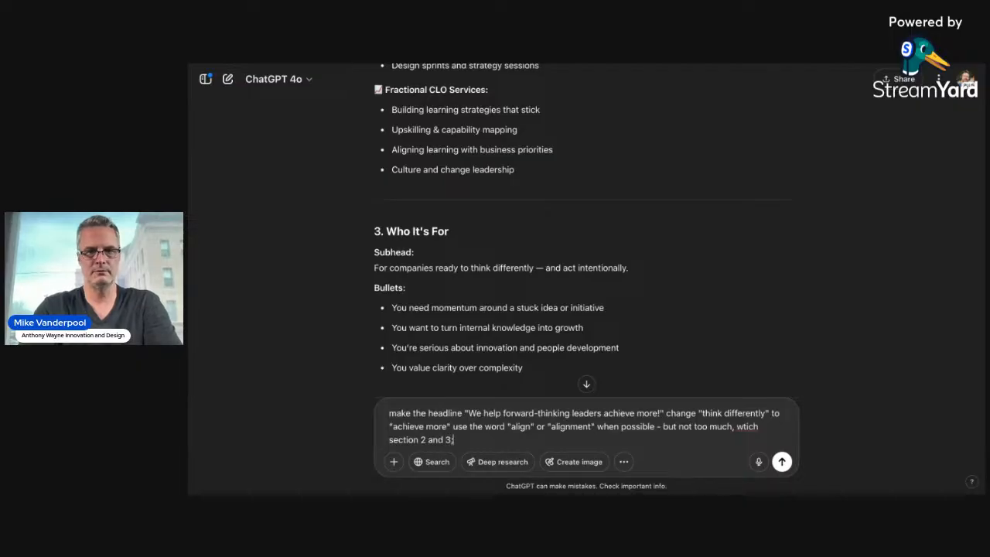
Review the refined layout's remaining sections, from How Office Hours Work through About Your Guide and Real-World Results to Final Call to Action
{"action": "scroll", "coordinate": [689, 368], "scroll_direction": "down", "scroll_amount": 5}
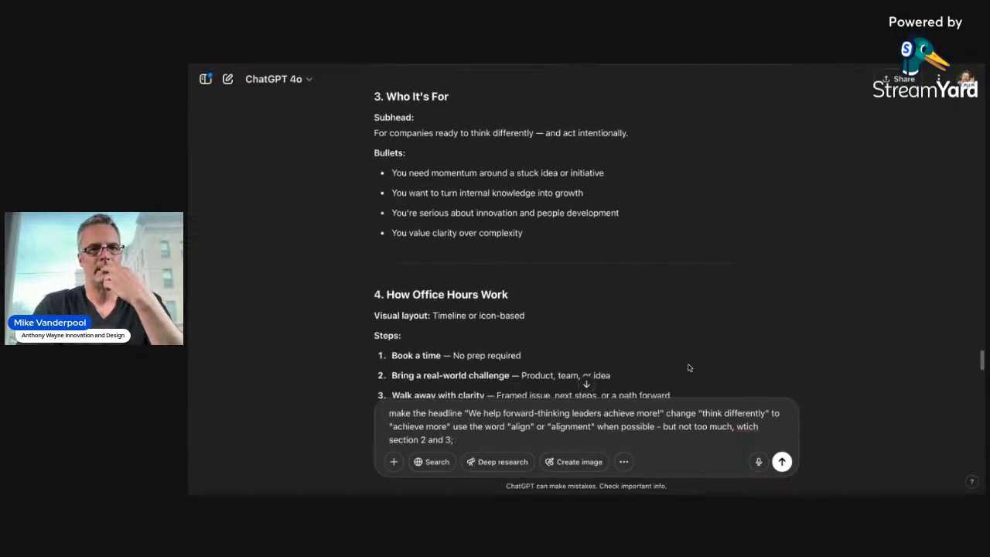
{"action": "scroll", "coordinate": [689, 368], "scroll_direction": "down", "scroll_amount": 3}
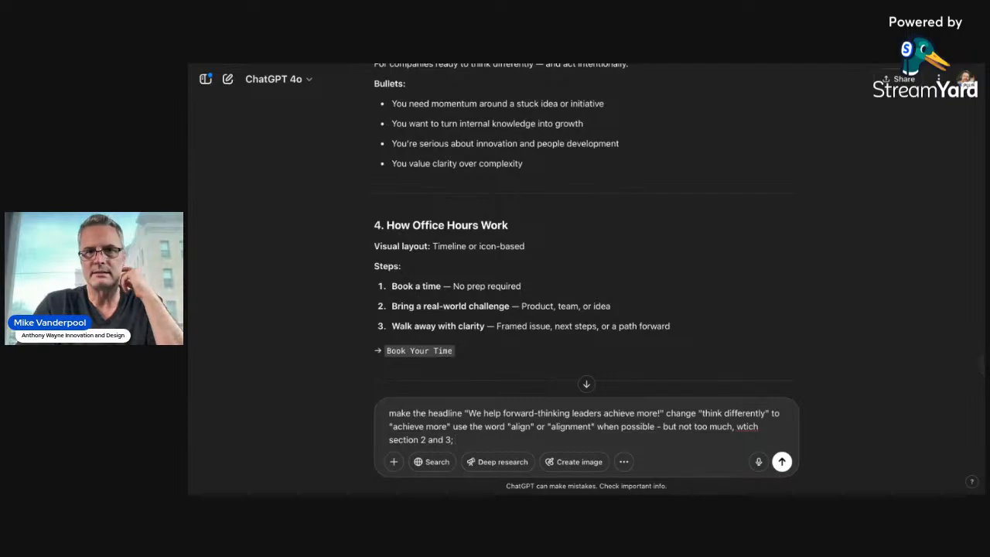
{"action": "scroll", "coordinate": [689, 368], "scroll_direction": "down", "scroll_amount": 2}
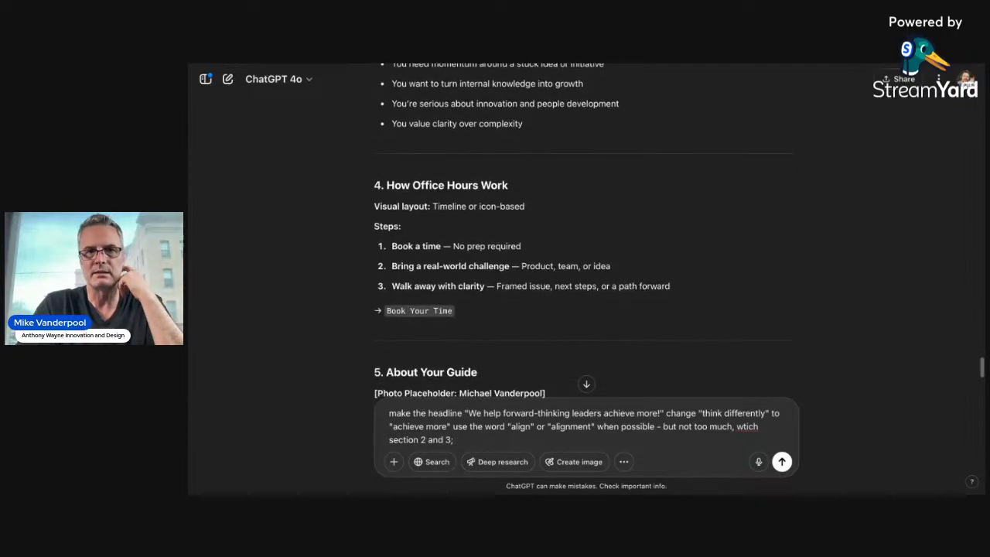
{"action": "scroll", "coordinate": [532, 236], "scroll_direction": "down", "scroll_amount": 1}
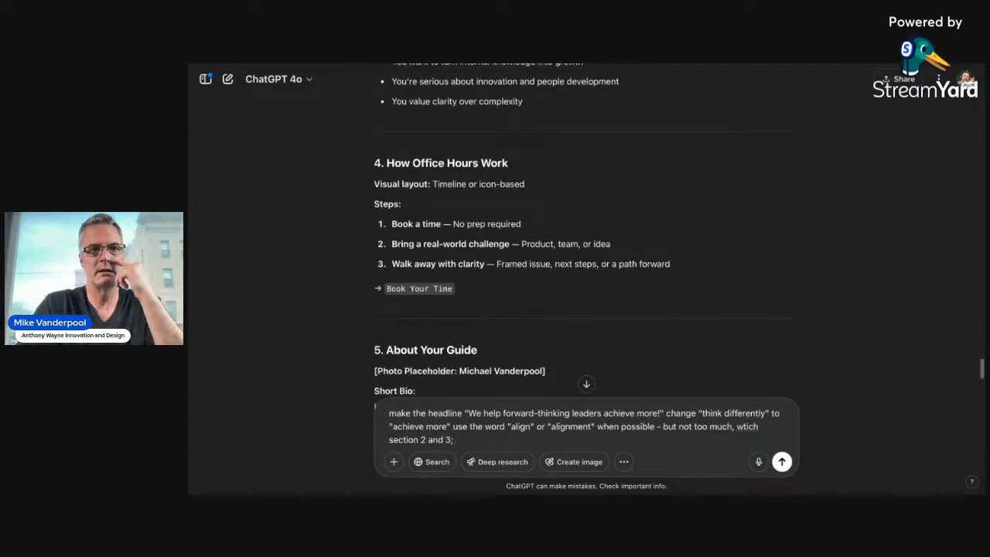
{"action": "scroll", "coordinate": [565, 232], "scroll_direction": "down", "scroll_amount": 2}
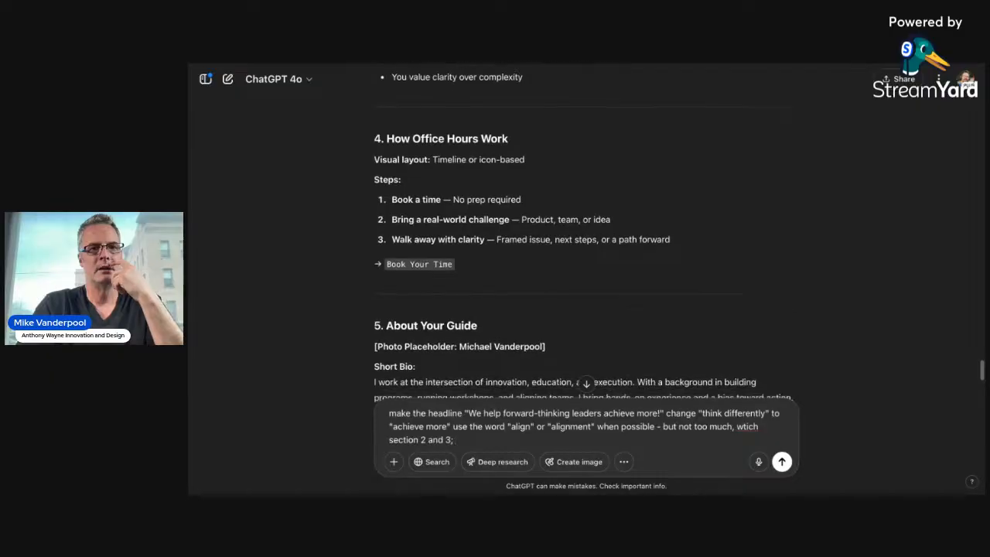
{"action": "scroll", "coordinate": [565, 232], "scroll_direction": "down", "scroll_amount": 2}
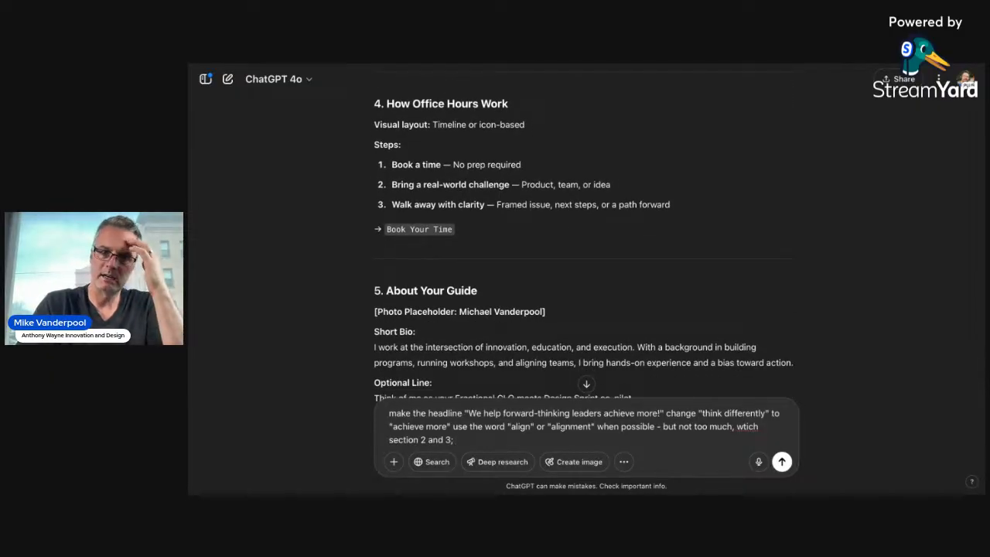
{"action": "scroll", "coordinate": [610, 302], "scroll_direction": "down", "scroll_amount": 3}
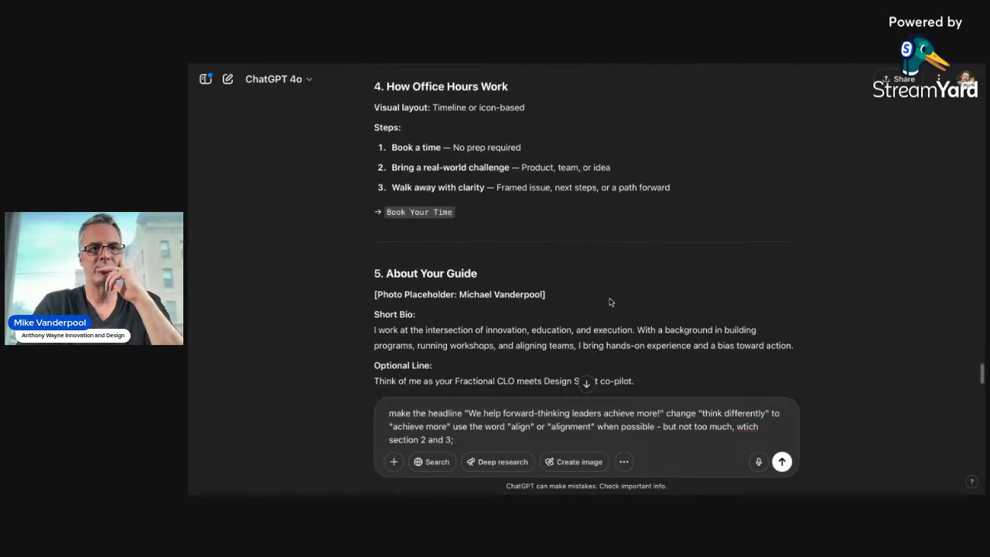
{"action": "scroll", "coordinate": [610, 302], "scroll_direction": "down", "scroll_amount": 1}
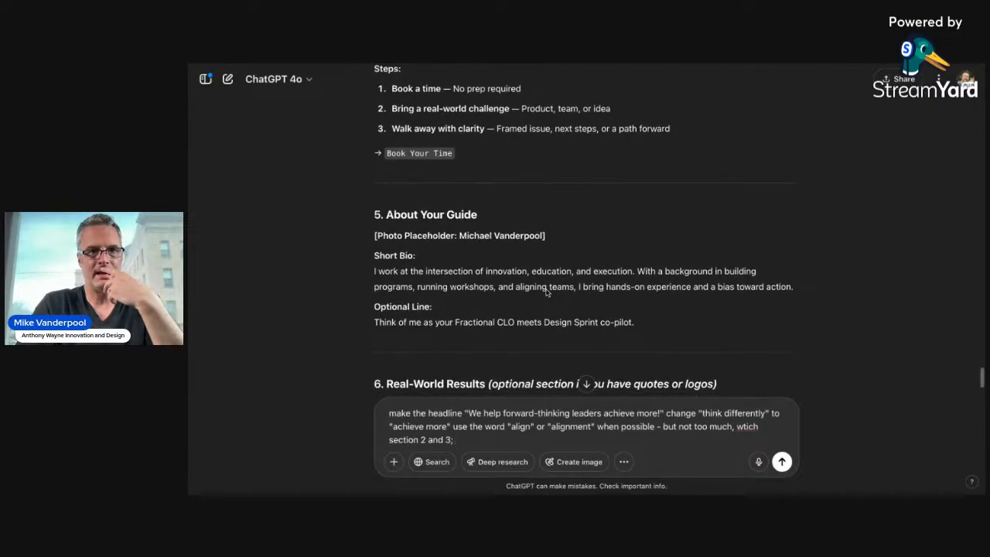
{"action": "scroll", "coordinate": [547, 292], "scroll_direction": "down", "scroll_amount": 2}
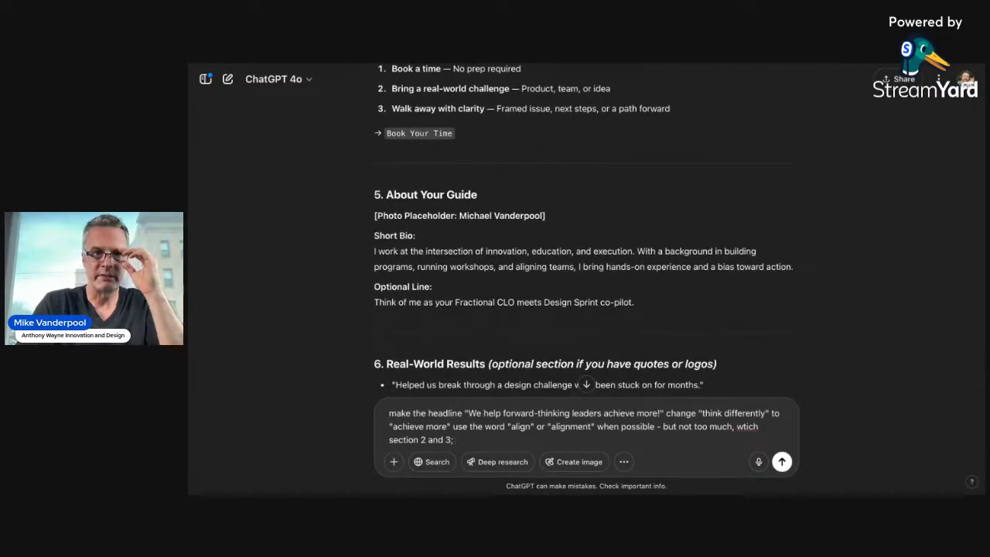
{"action": "scroll", "coordinate": [586, 232], "scroll_direction": "down", "scroll_amount": 1}
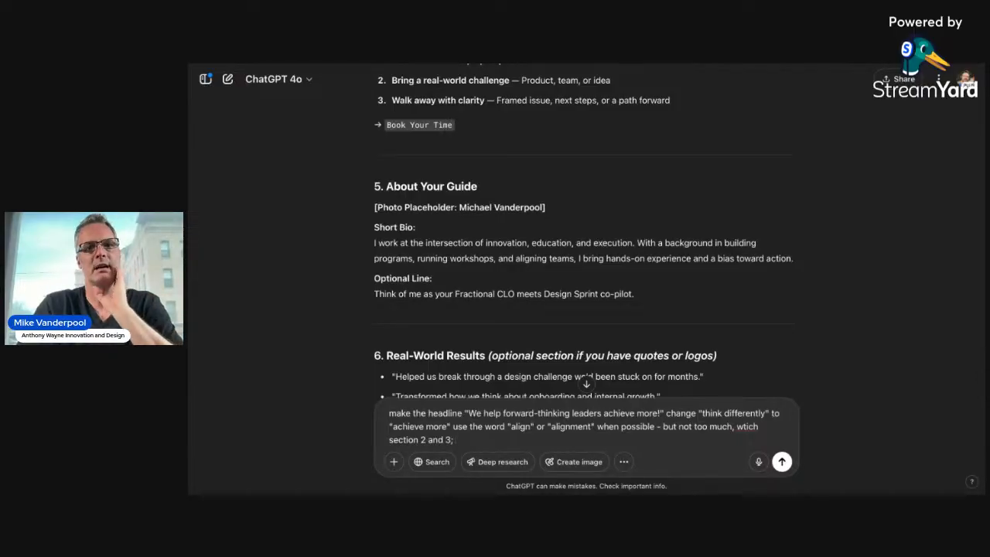
{"action": "scroll", "coordinate": [586, 232], "scroll_direction": "down", "scroll_amount": 1}
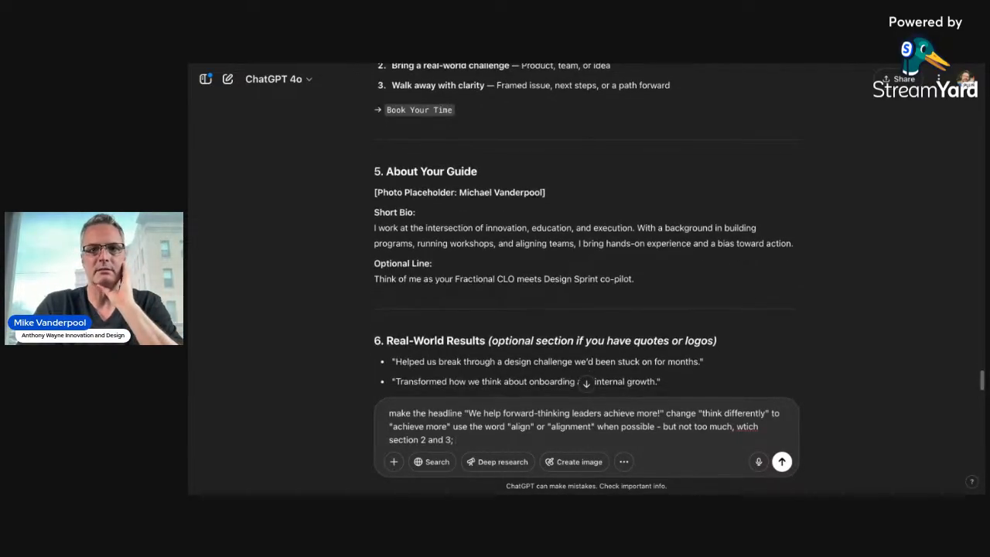
{"action": "scroll", "coordinate": [585, 232], "scroll_direction": "down", "scroll_amount": 1}
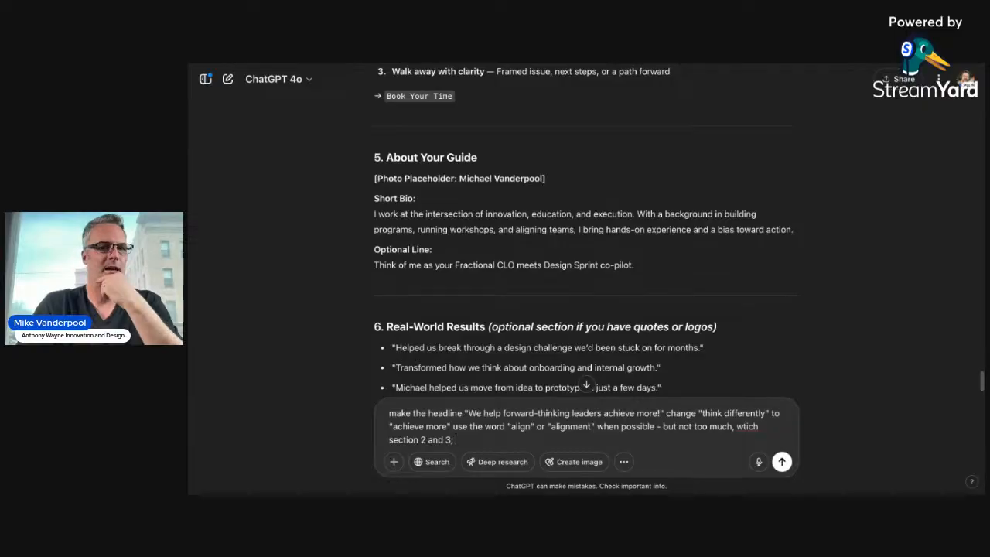
{"action": "scroll", "coordinate": [575, 289], "scroll_direction": "down", "scroll_amount": 1}
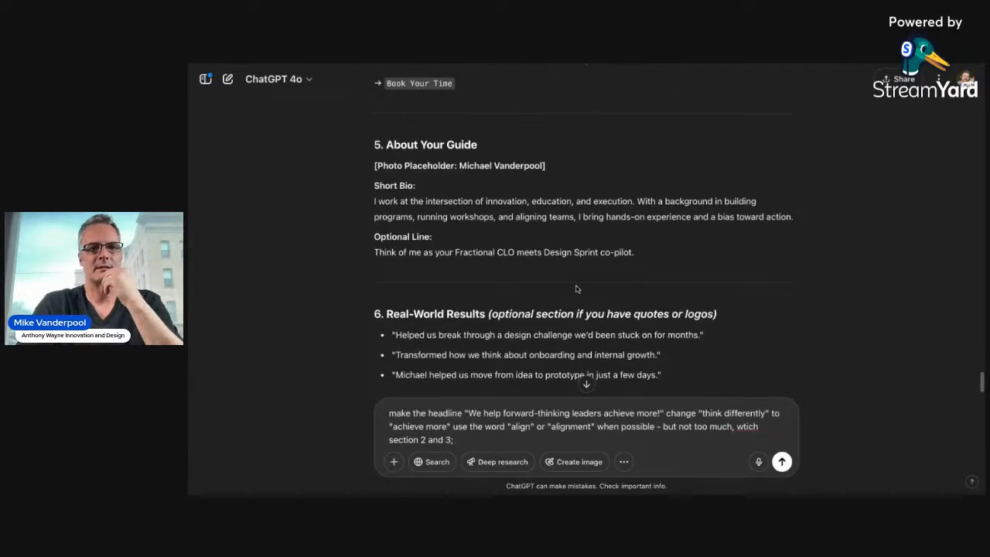
{"action": "scroll", "coordinate": [642, 300], "scroll_direction": "down", "scroll_amount": 5}
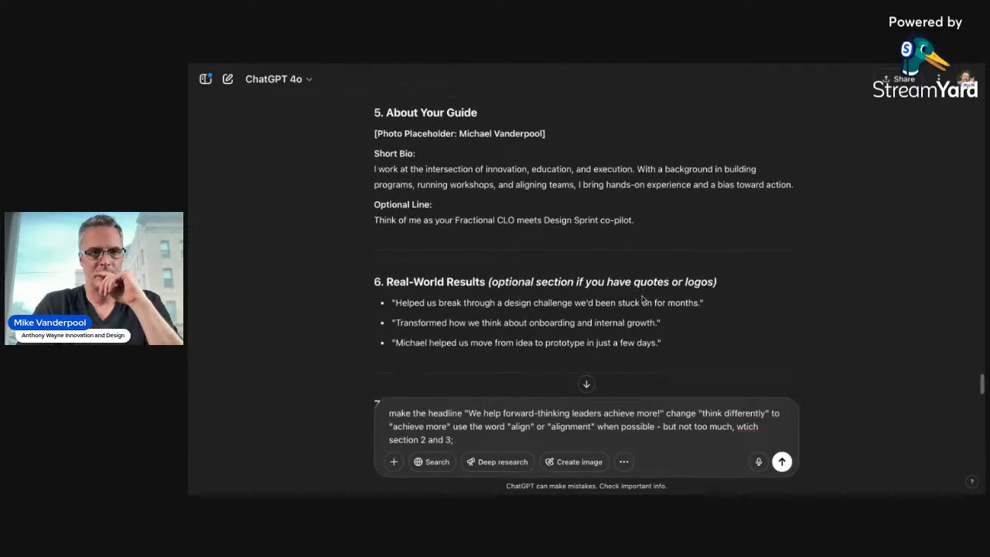
{"action": "scroll", "coordinate": [642, 300], "scroll_direction": "down", "scroll_amount": 5}
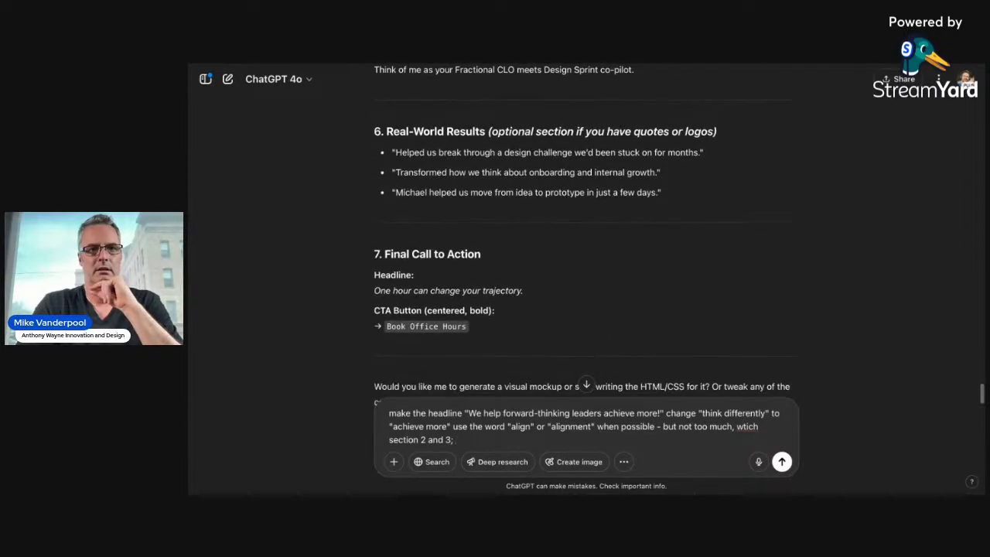
{"action": "scroll", "coordinate": [586, 236], "scroll_direction": "down", "scroll_amount": 2}
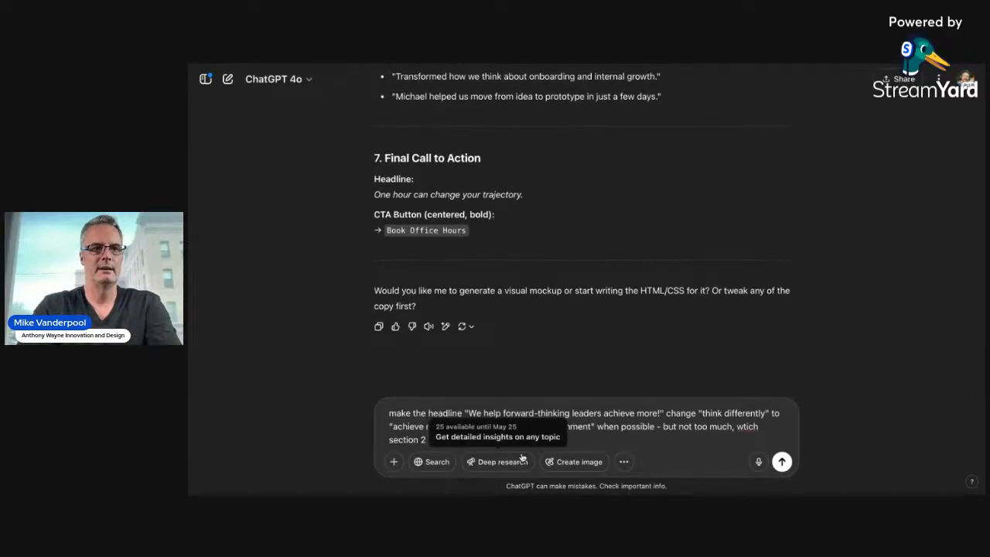
Send the drafted reply and review the updated layout's hero and Who It's For sections
{"action": "key", "text": "Return"}
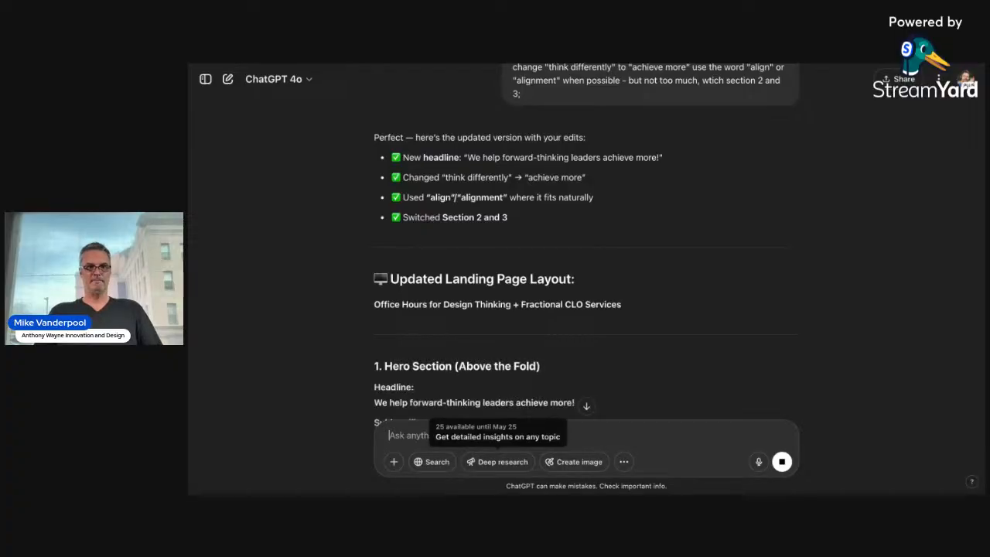
{"action": "scroll", "coordinate": [586, 355], "scroll_direction": "down", "scroll_amount": 3}
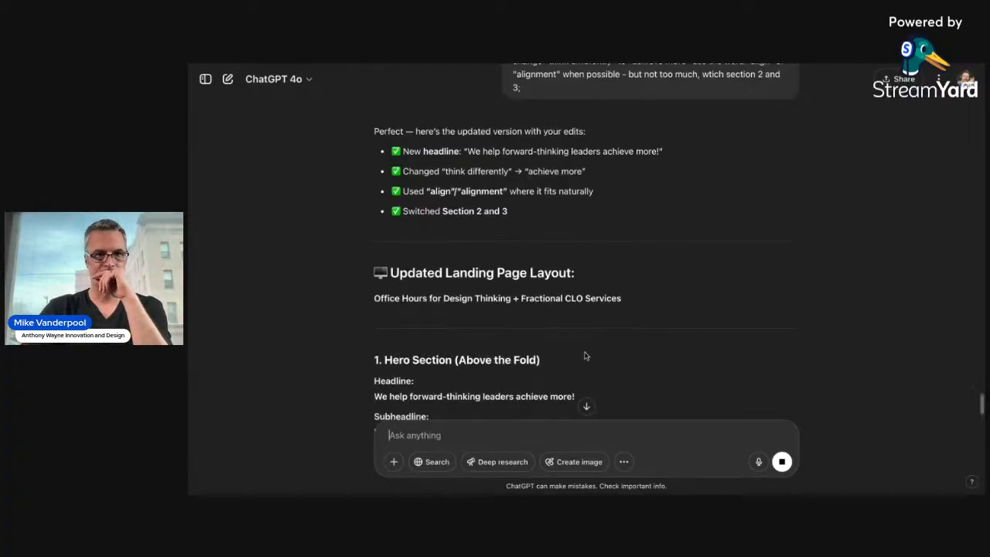
{"action": "scroll", "coordinate": [586, 354], "scroll_direction": "down", "scroll_amount": 5}
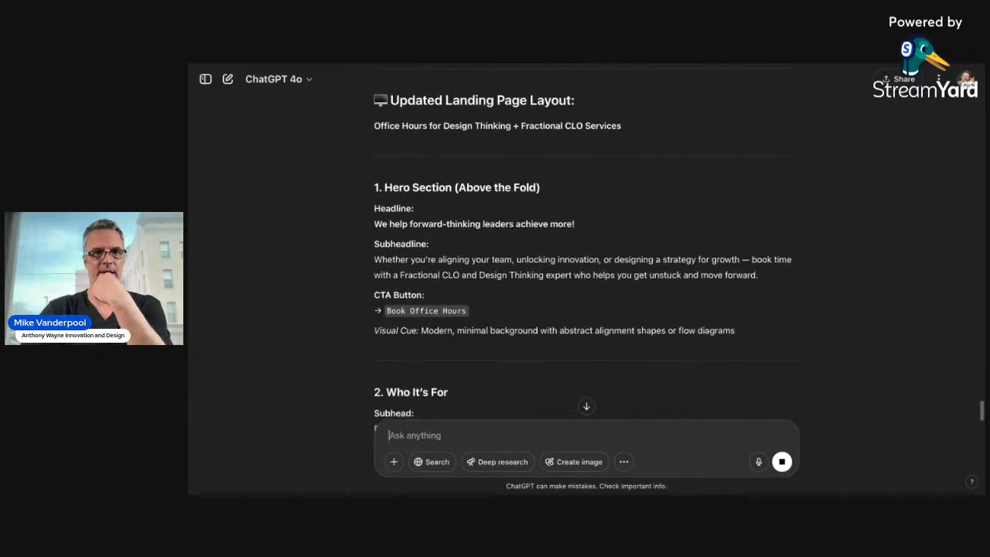
{"action": "scroll", "coordinate": [585, 355], "scroll_direction": "down", "scroll_amount": 3}
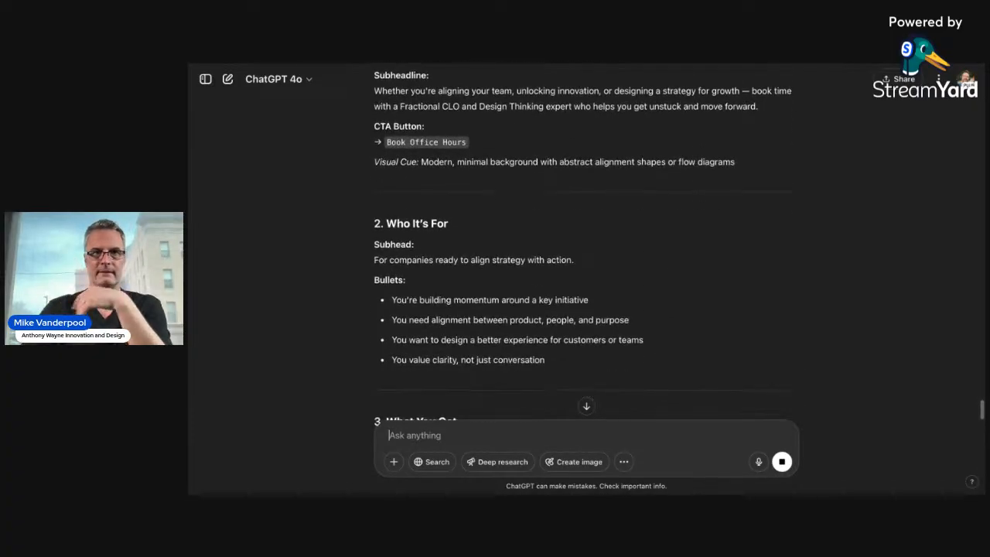
Review the updated layout from the hero section through What You Get and How Office Hours Work to the Final Call to Action
{"action": "scroll", "coordinate": [586, 355], "scroll_direction": "up", "scroll_amount": 2}
{"action": "scroll", "coordinate": [586, 355], "scroll_direction": "down", "scroll_amount": 2}
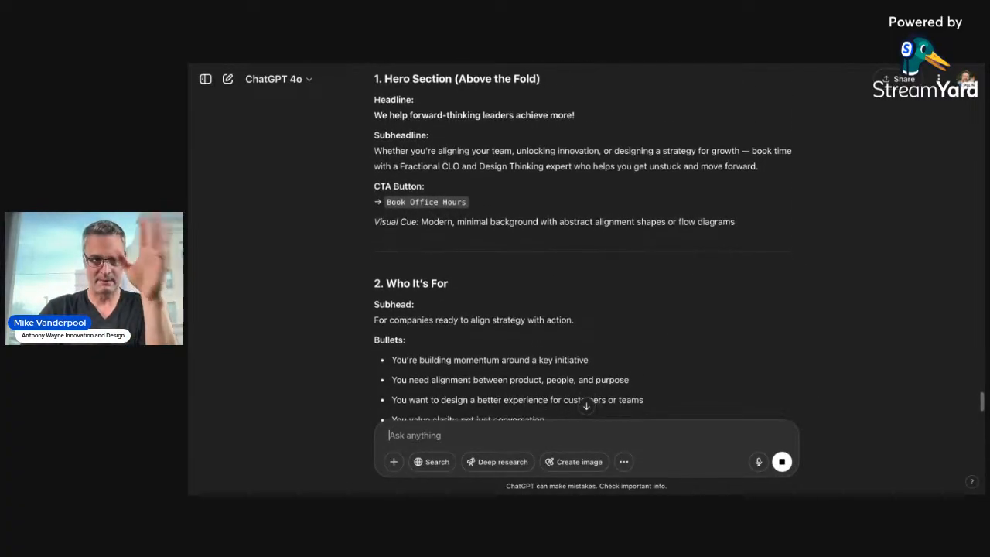
{"action": "scroll", "coordinate": [585, 354], "scroll_direction": "down", "scroll_amount": 1}
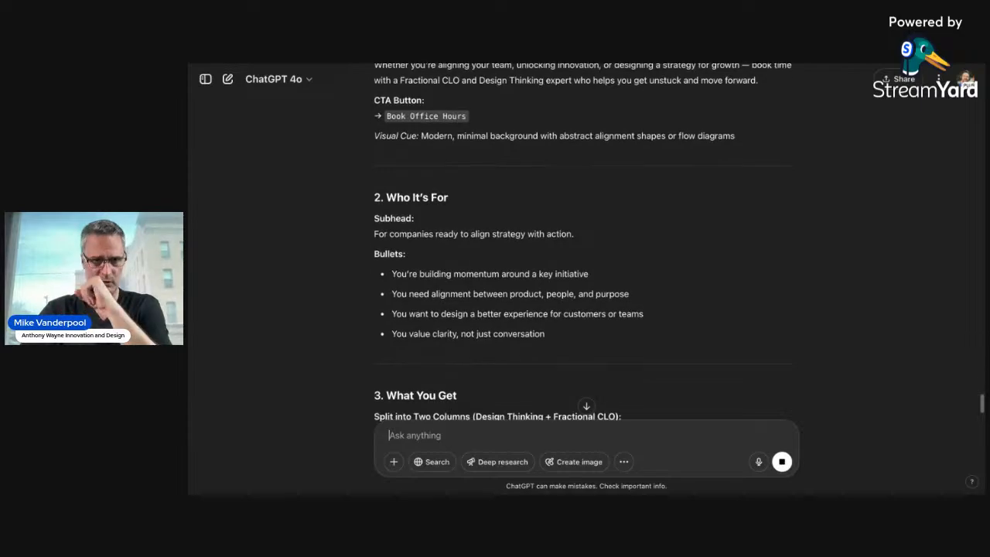
{"action": "scroll", "coordinate": [585, 354], "scroll_direction": "down", "scroll_amount": 3}
{"action": "scroll", "coordinate": [586, 354], "scroll_direction": "down", "scroll_amount": 3}
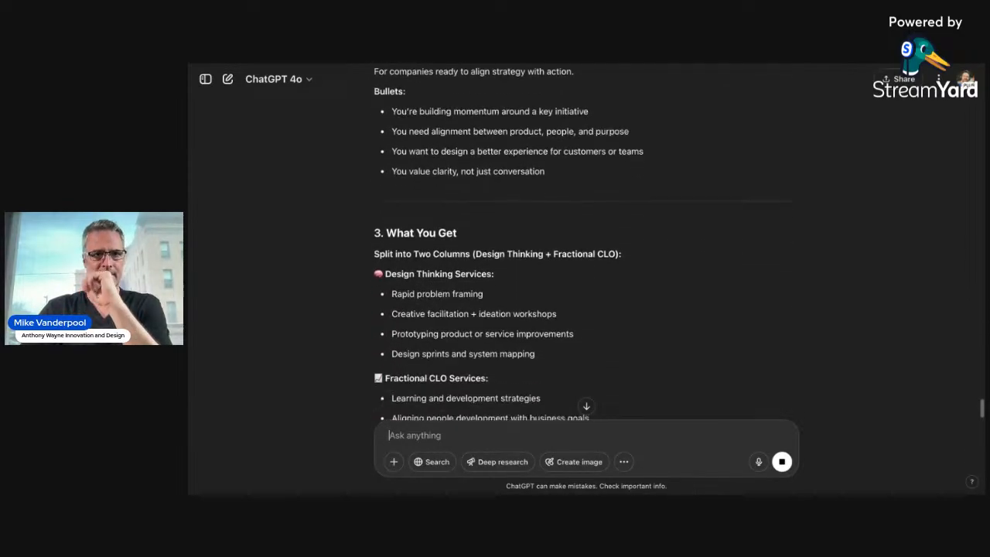
{"action": "scroll", "coordinate": [585, 354], "scroll_direction": "down", "scroll_amount": 7}
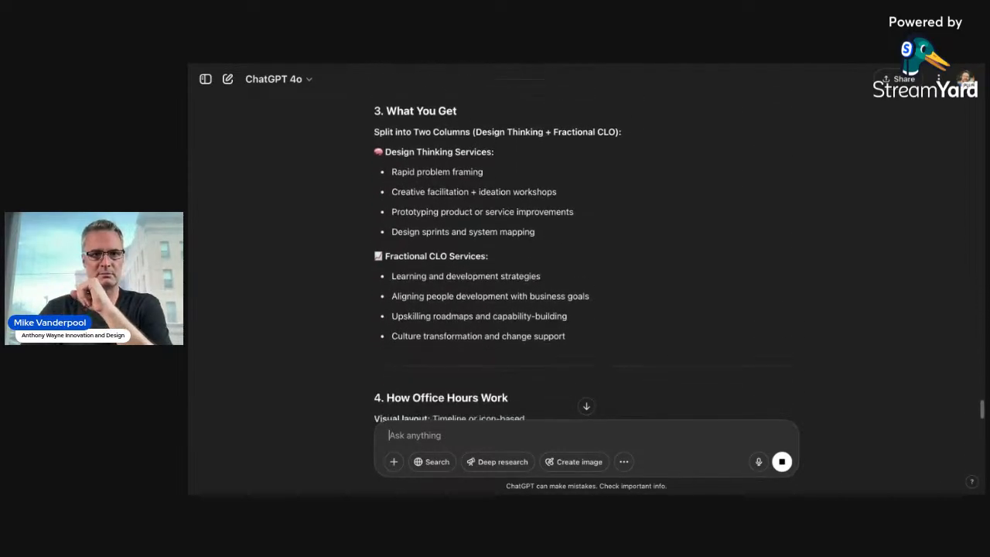
{"action": "scroll", "coordinate": [585, 354], "scroll_direction": "down", "scroll_amount": 5}
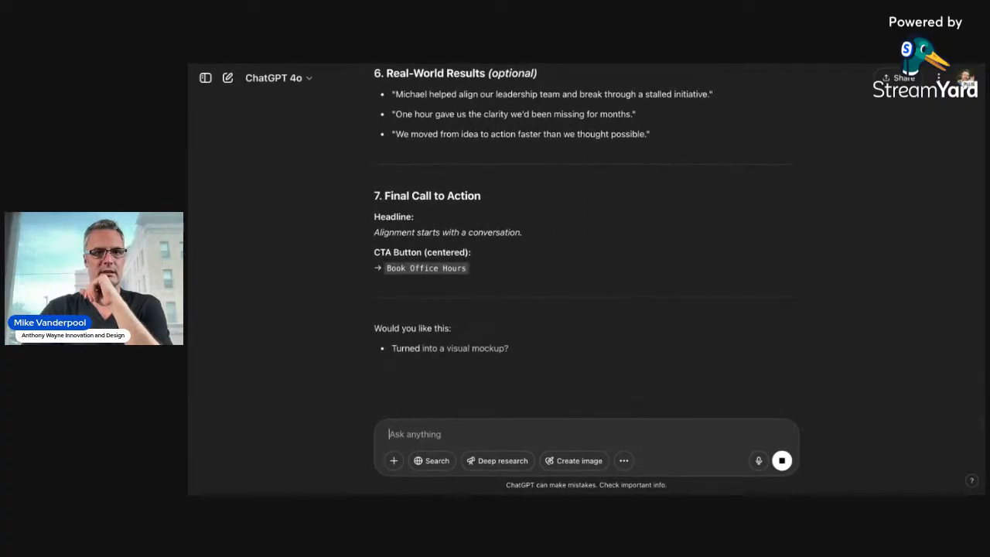
Ask ChatGPT in the landing page conversation: let's see a mockup
{"action": "type", "text": "let"}
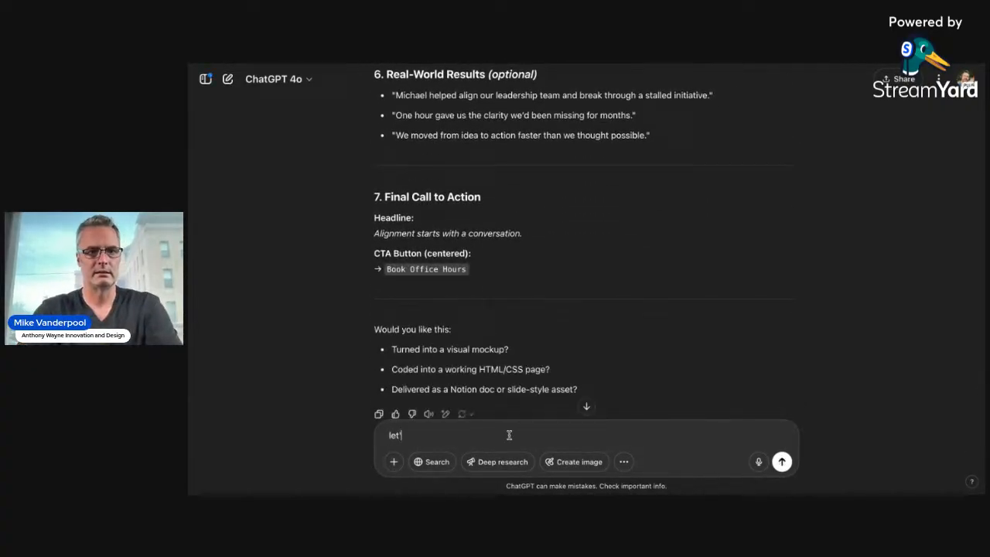
{"action": "type", "text": "'s see a mocu"}
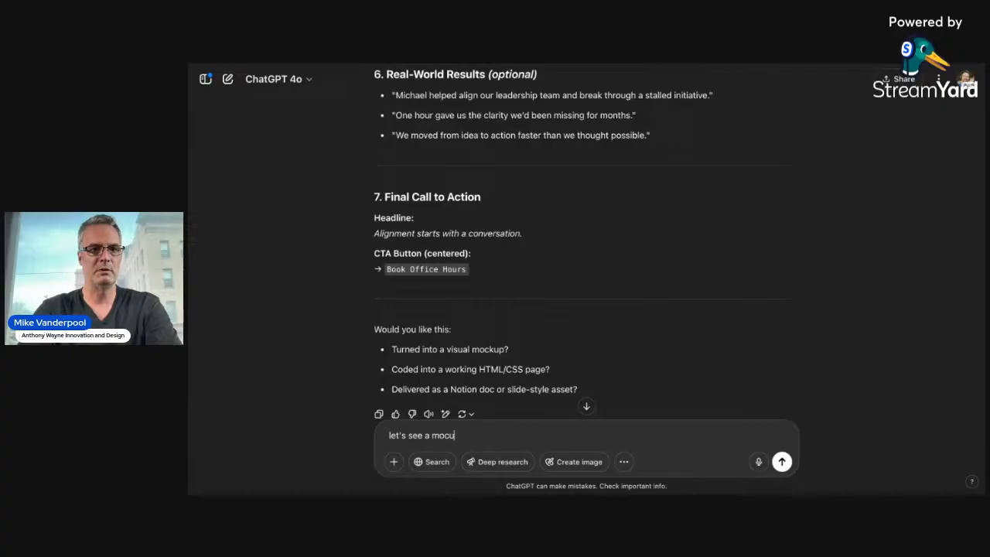
{"action": "key", "text": "Return"}
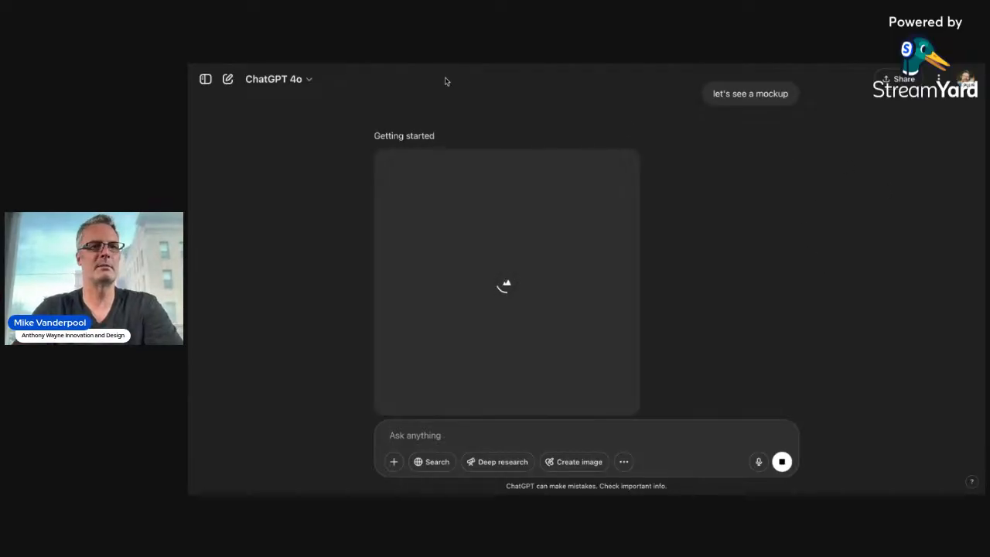
{"action": "left_click", "coordinate": [379, 64]}
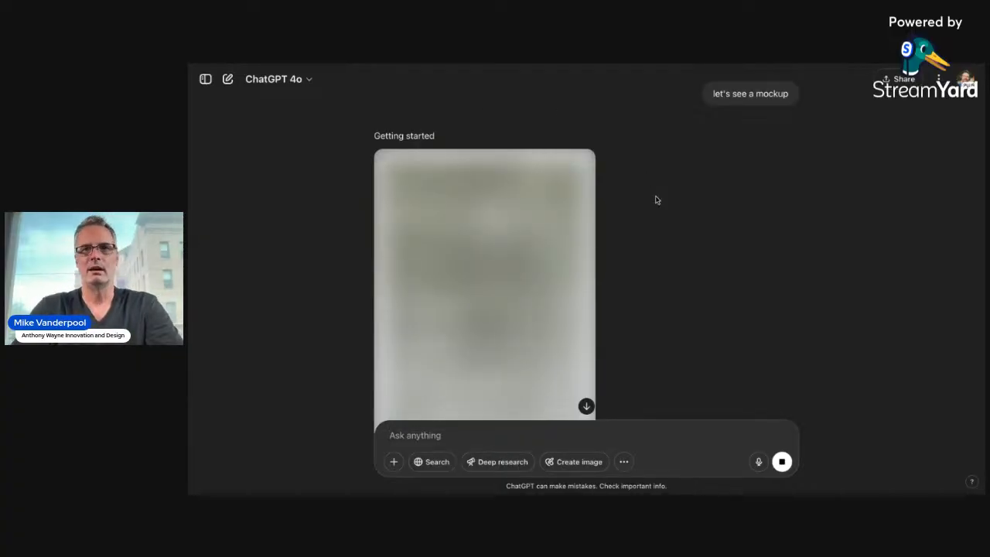
{"action": "scroll", "coordinate": [656, 200], "scroll_direction": "down", "scroll_amount": 4}
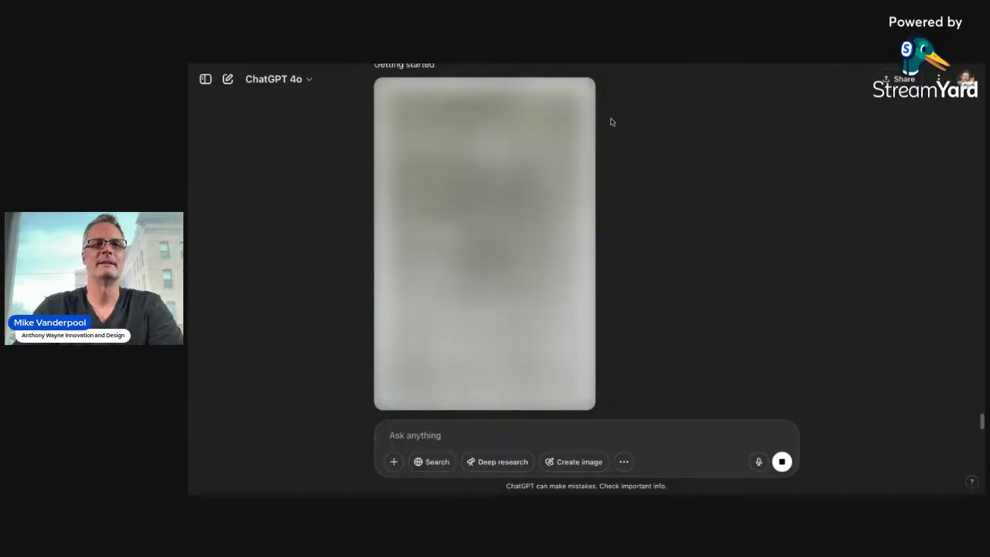
Switch to the Google search for "landing page for office hours" and browse its image results for design examples
{"action": "left_click", "coordinate": [566, 65]}
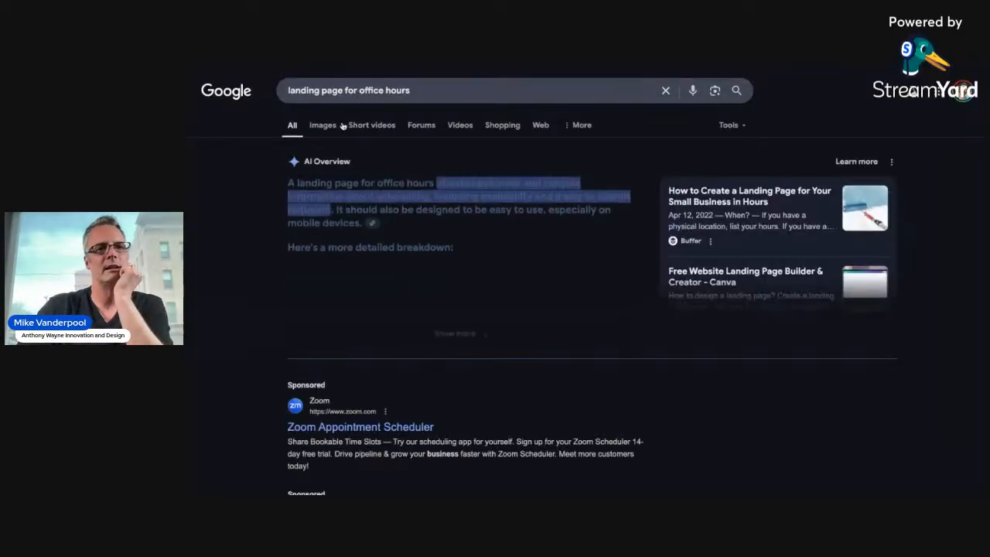
{"action": "left_click", "coordinate": [332, 128]}
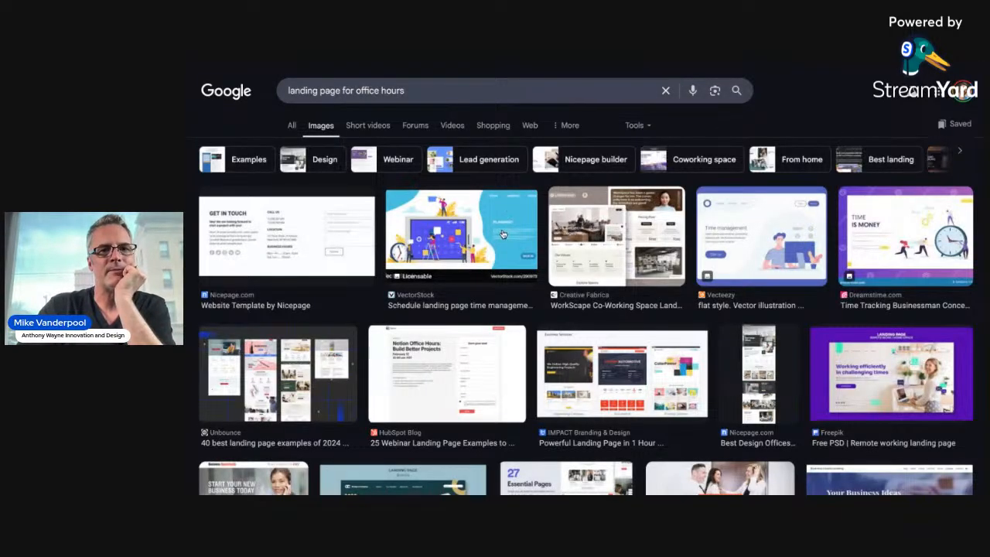
{"action": "scroll", "coordinate": [584, 242], "scroll_direction": "down", "scroll_amount": 1}
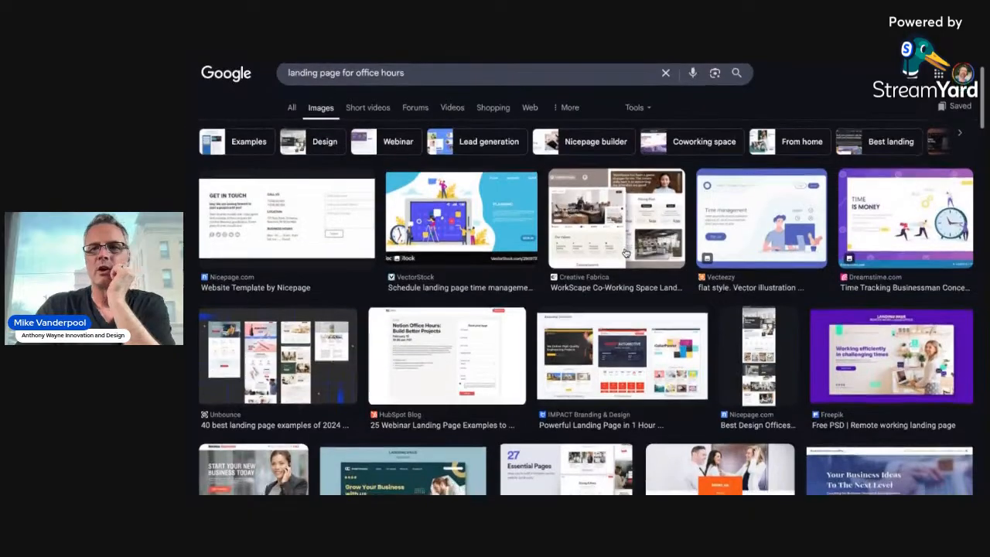
{"action": "scroll", "coordinate": [775, 258], "scroll_direction": "down", "scroll_amount": 1}
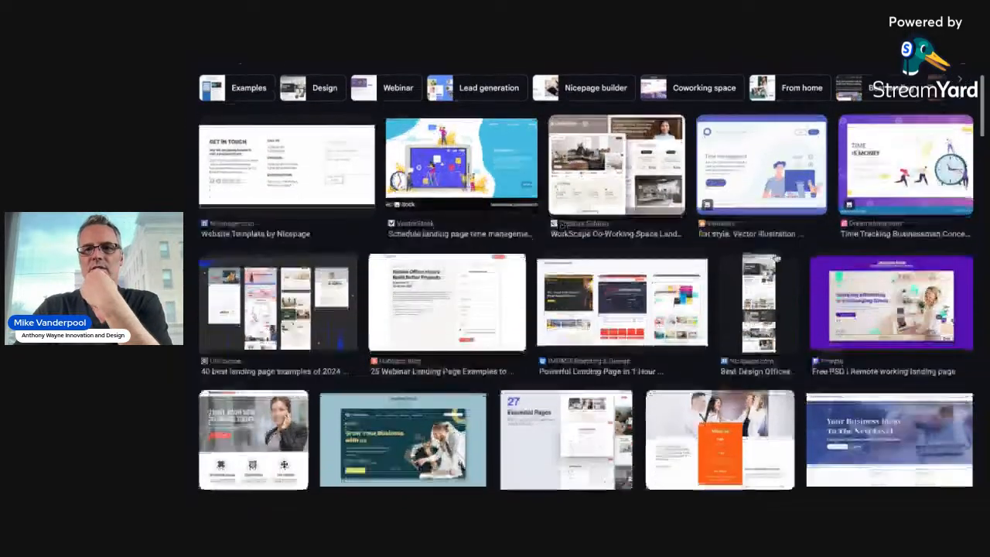
{"action": "scroll", "coordinate": [713, 288], "scroll_direction": "down", "scroll_amount": 1}
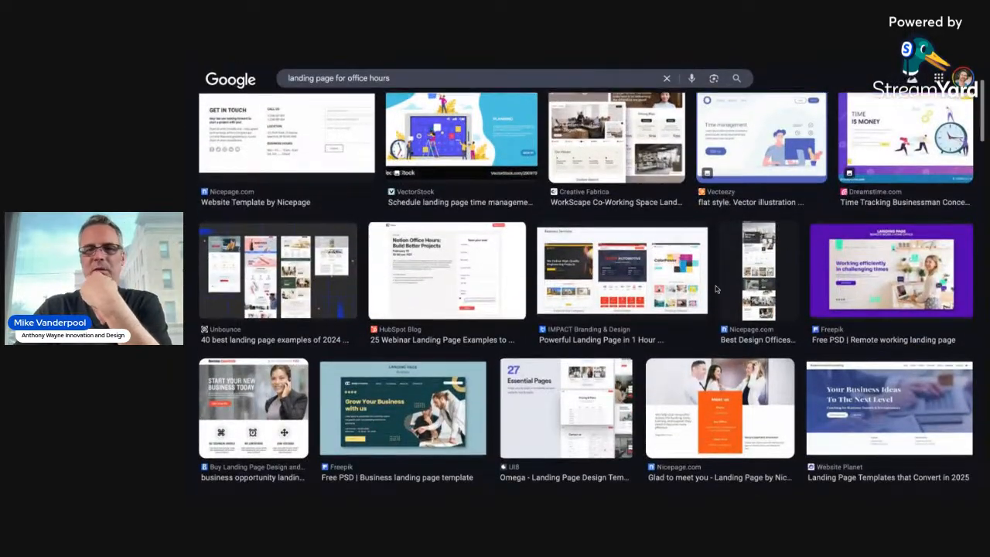
{"action": "scroll", "coordinate": [715, 289], "scroll_direction": "down", "scroll_amount": 1}
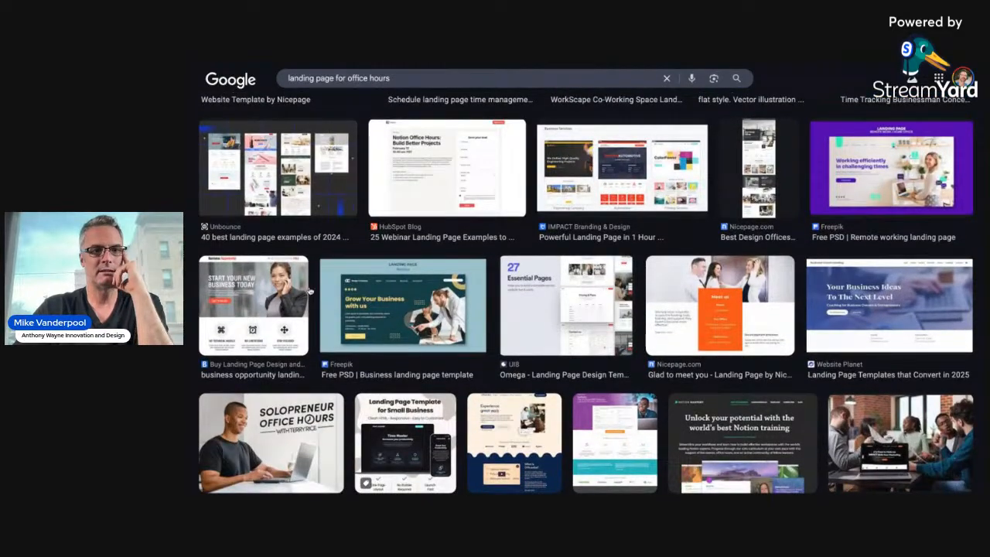
{"action": "scroll", "coordinate": [425, 290], "scroll_direction": "down", "scroll_amount": 3}
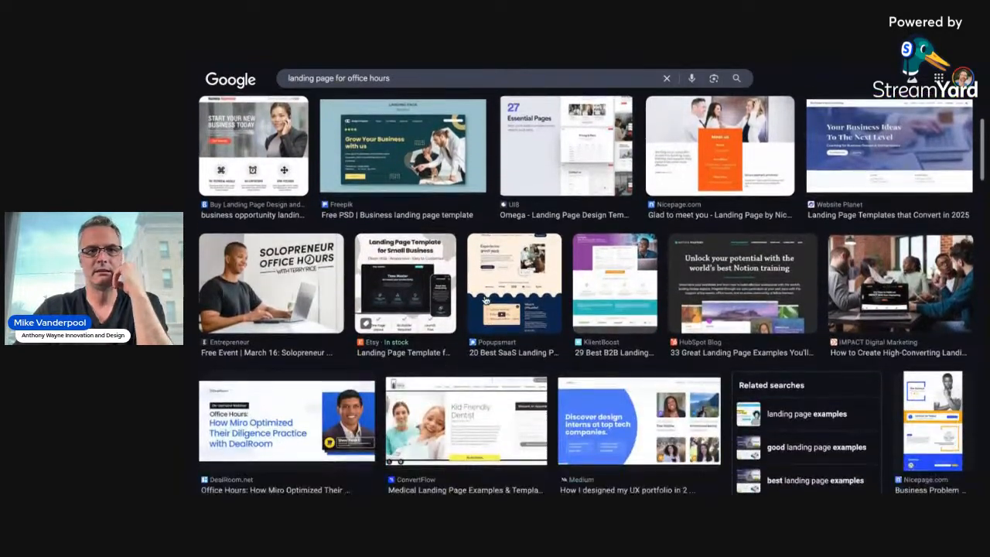
{"action": "scroll", "coordinate": [486, 300], "scroll_direction": "down", "scroll_amount": 2}
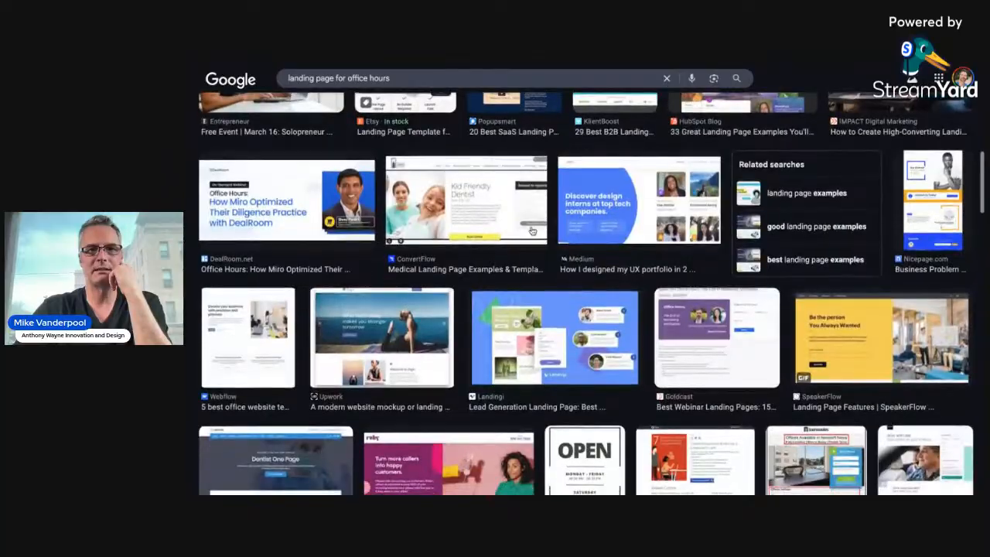
{"action": "scroll", "coordinate": [618, 211], "scroll_direction": "up", "scroll_amount": 5}
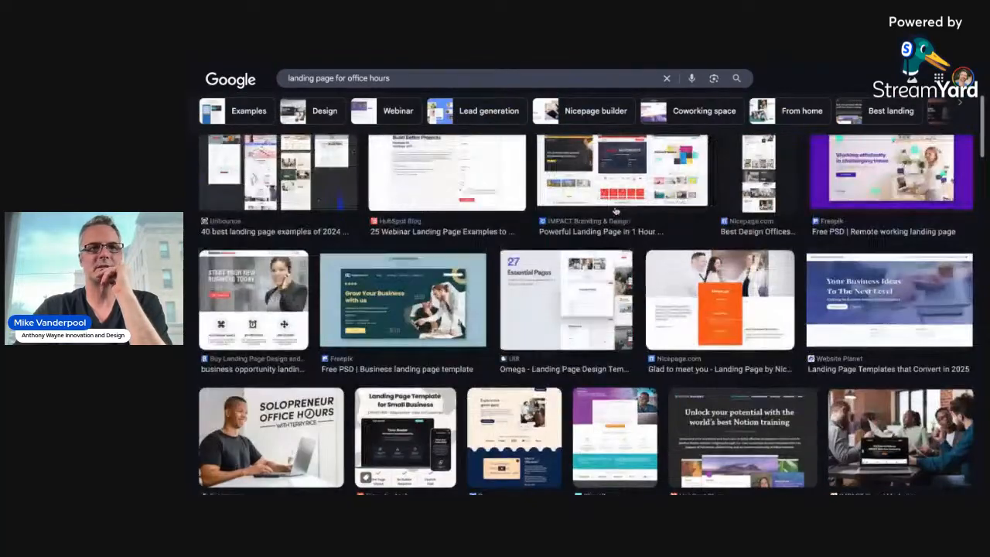
Check the mockup's progress in ChatGPT, and return to the Google image results to look over more landing page examples
{"action": "left_click", "coordinate": [471, 64]}
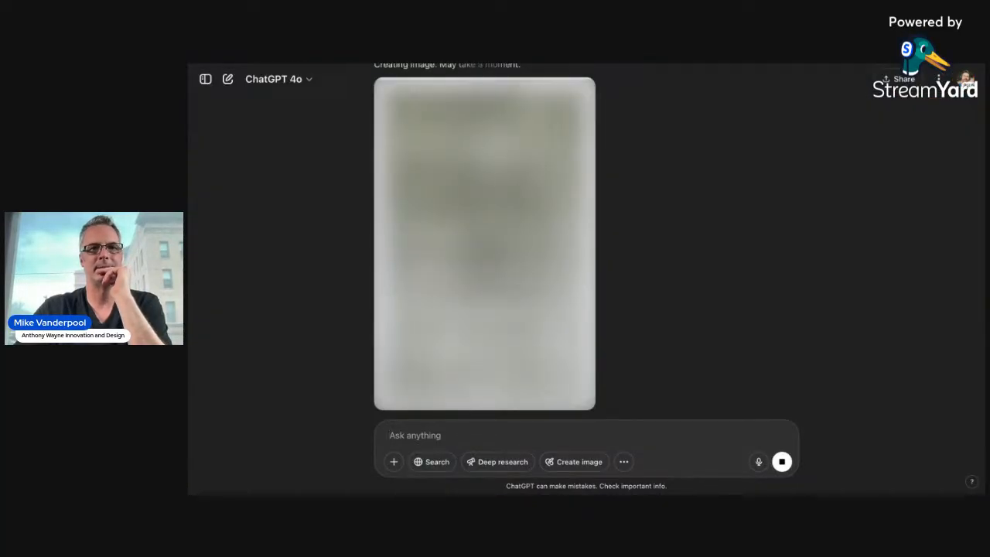
{"action": "left_click", "coordinate": [472, 64]}
{"action": "scroll", "coordinate": [480, 241], "scroll_direction": "down", "scroll_amount": 2}
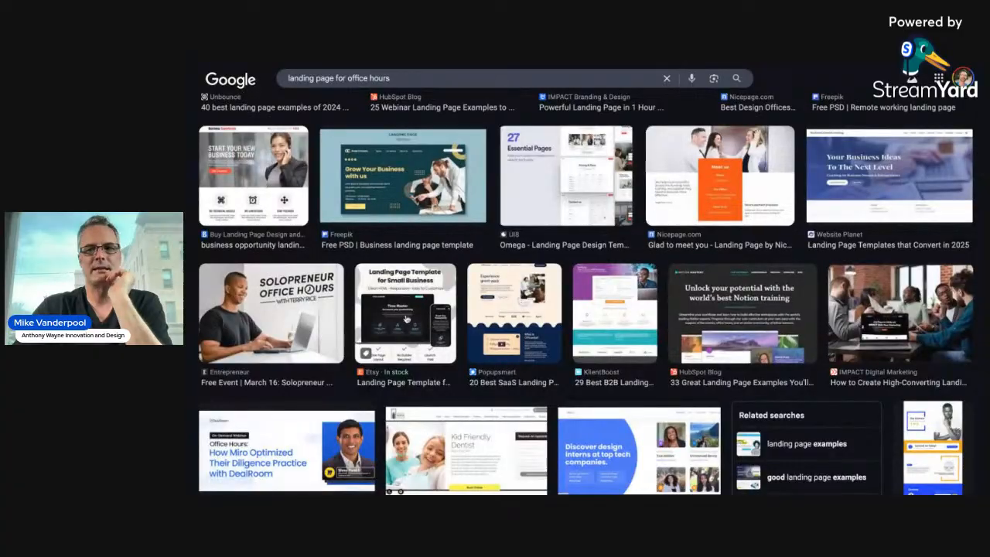
{"action": "scroll", "coordinate": [406, 318], "scroll_direction": "up", "scroll_amount": 5}
{"action": "scroll", "coordinate": [405, 319], "scroll_direction": "down", "scroll_amount": 5}
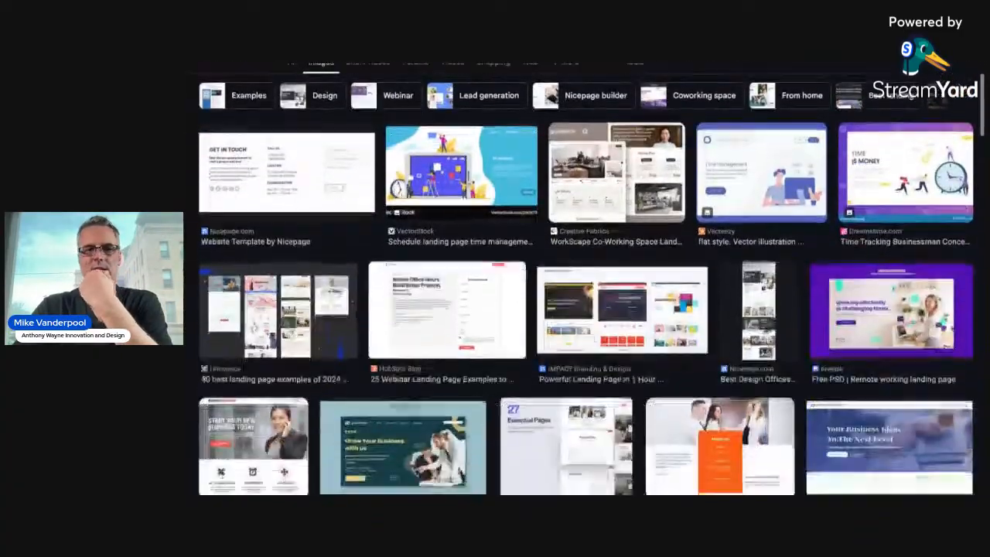
{"action": "scroll", "coordinate": [539, 65], "scroll_direction": "up", "scroll_amount": 6}
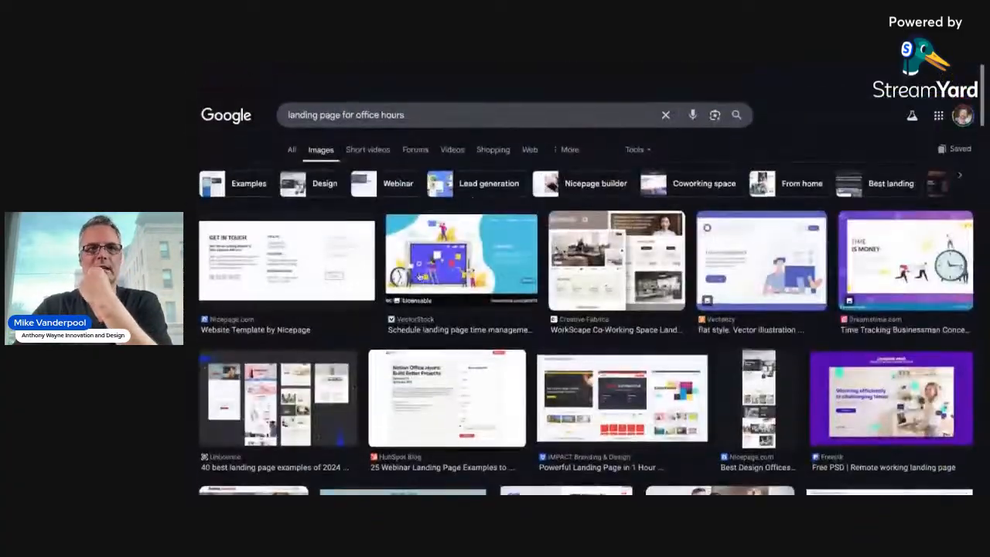
In a separate new ChatGPT conversation, ask: what's a good color scheme for a design thinking/learning business
{"action": "left_click", "coordinate": [539, 65]}
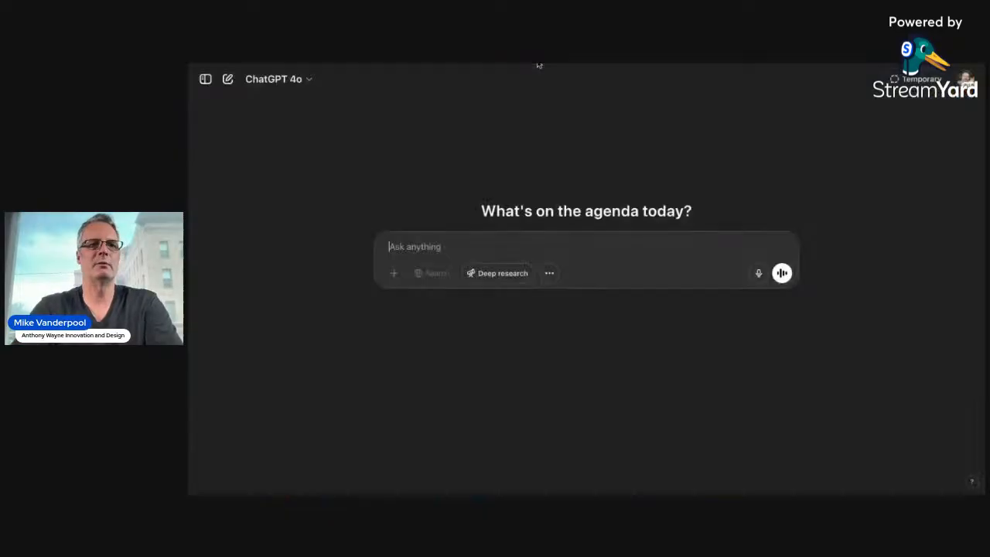
{"action": "type", "text": "what's a goo"}
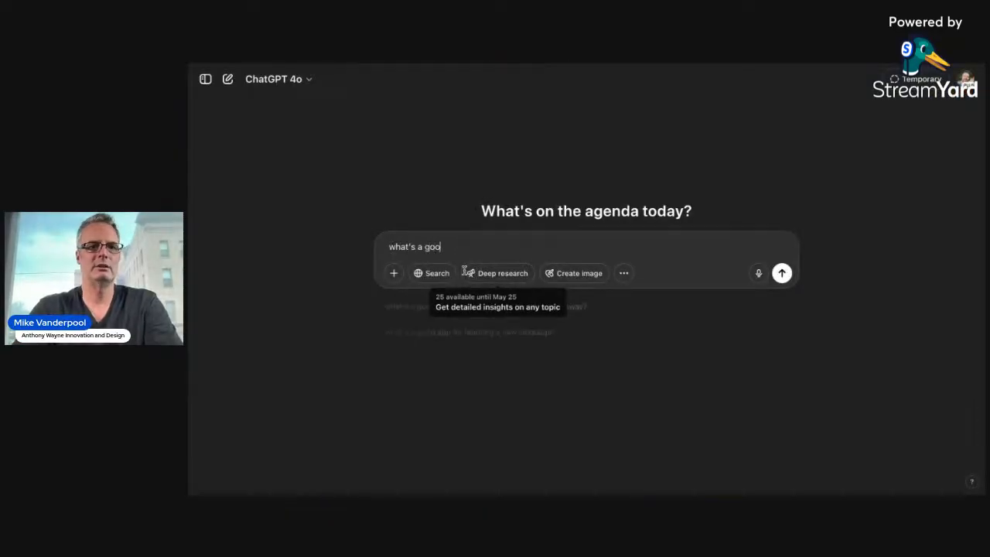
{"action": "type", "text": "d color scheme for a design th"}
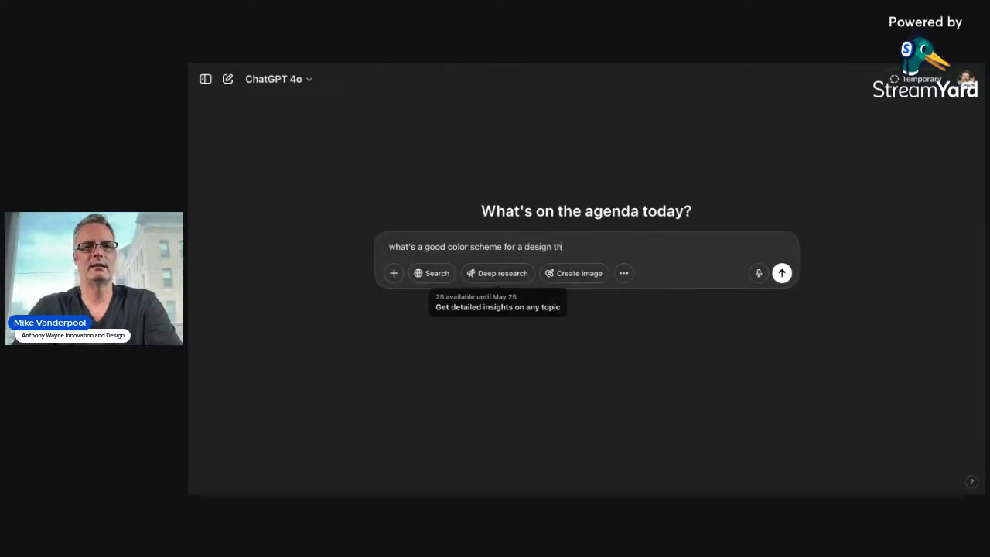
{"action": "type", "text": "inking"}
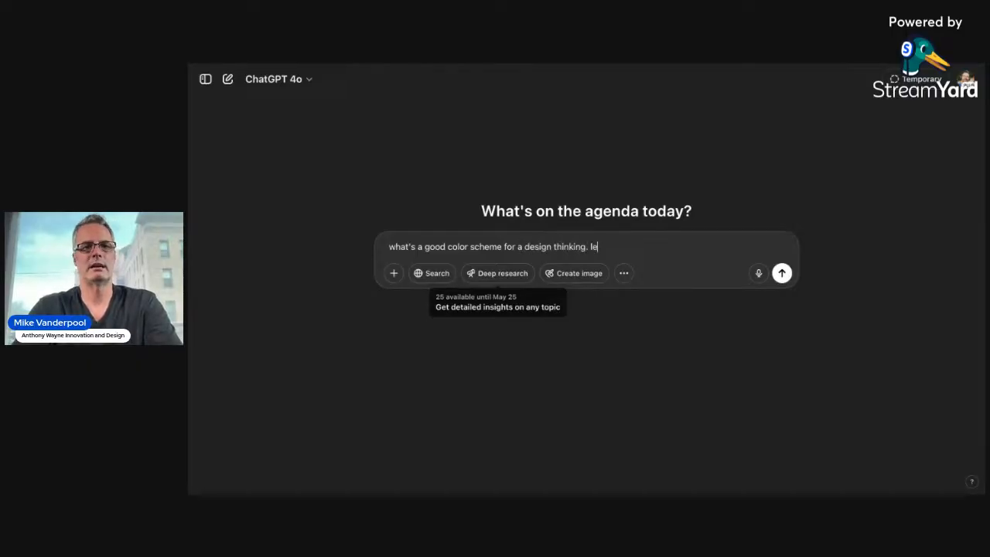
{"action": "type", "text": "/"}
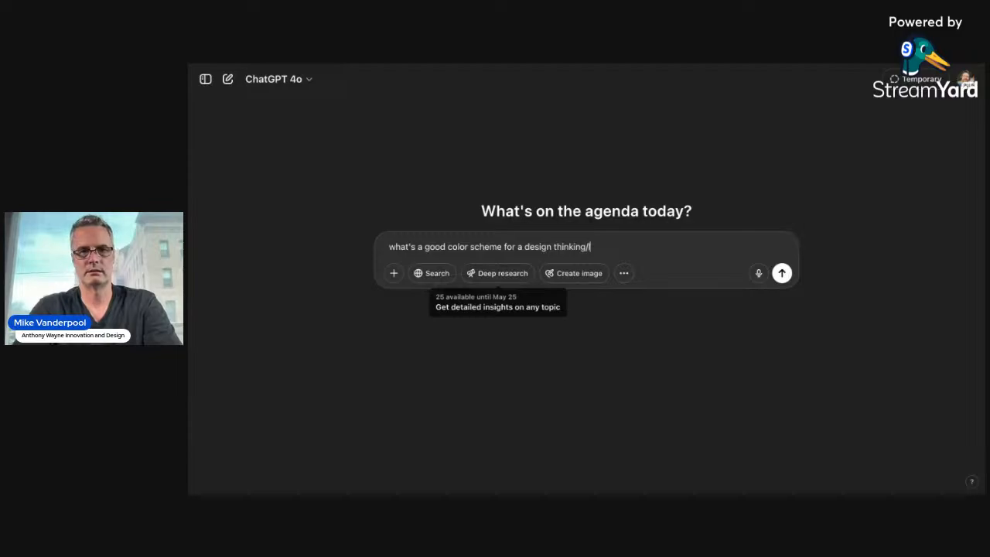
{"action": "type", "text": "learning business"}
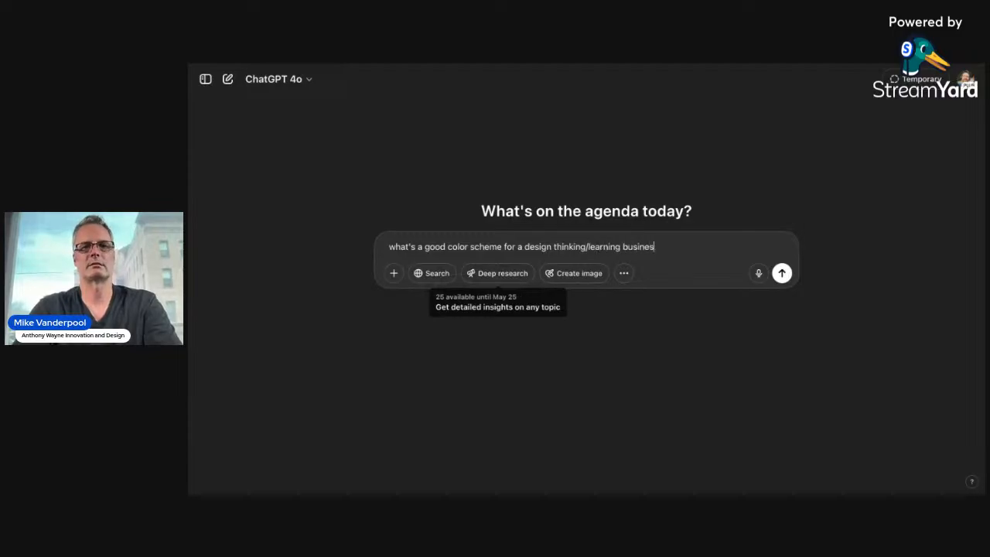
{"action": "key", "text": "Return"}
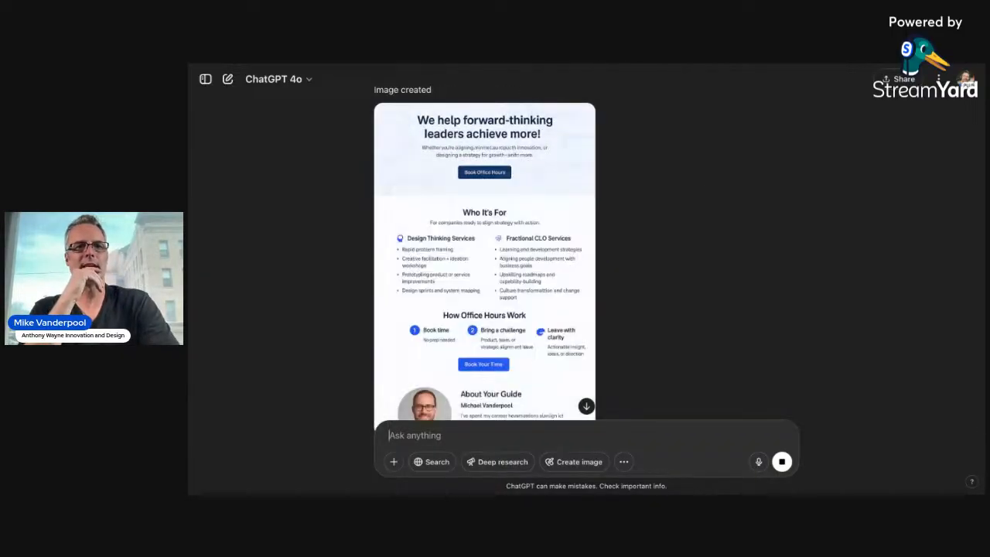
Inspect the generated landing page mockup in the chat and at enlarged size, and close the enlarged view
{"action": "scroll", "coordinate": [562, 341], "scroll_direction": "down", "scroll_amount": 2}
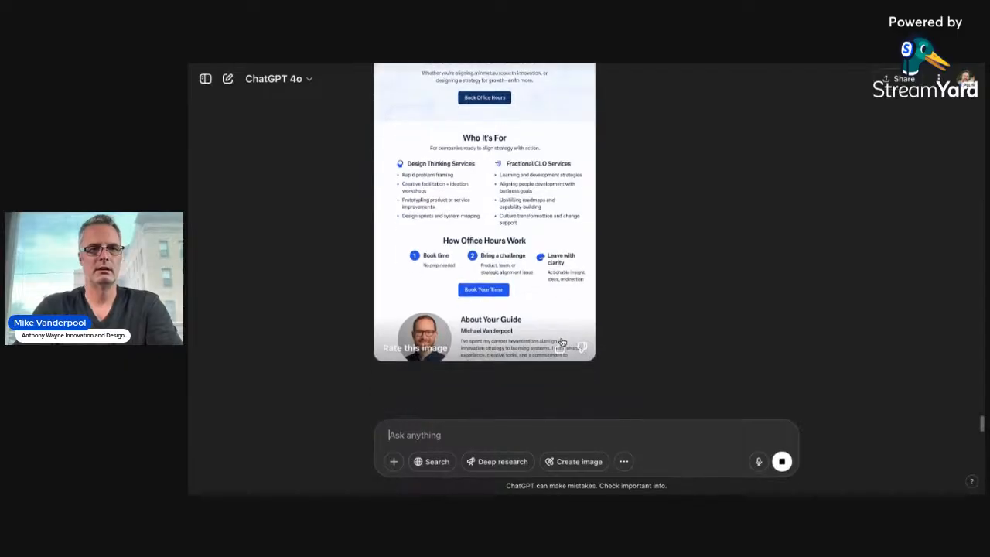
{"action": "left_click", "coordinate": [511, 292]}
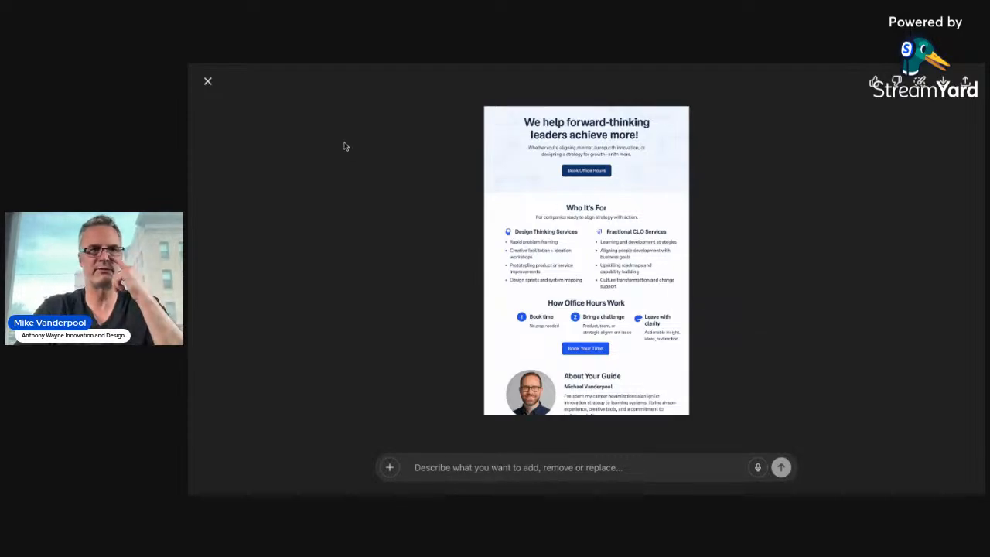
{"action": "left_click", "coordinate": [208, 80]}
Reread the written layout above the mockup, covering the How Office Hours Work and About Your Guide sections
{"action": "scroll", "coordinate": [377, 136], "scroll_direction": "up", "scroll_amount": 5}
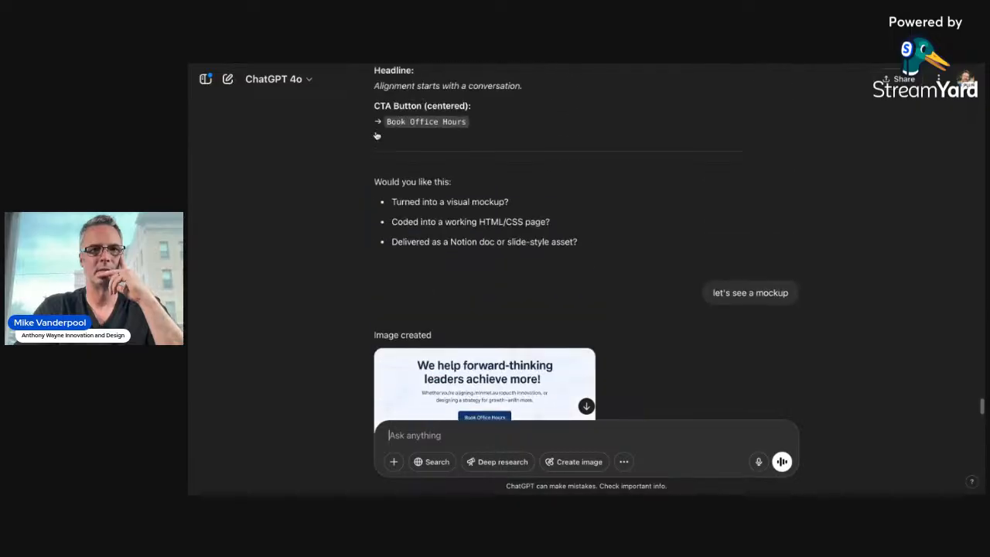
{"action": "scroll", "coordinate": [377, 136], "scroll_direction": "up", "scroll_amount": 10}
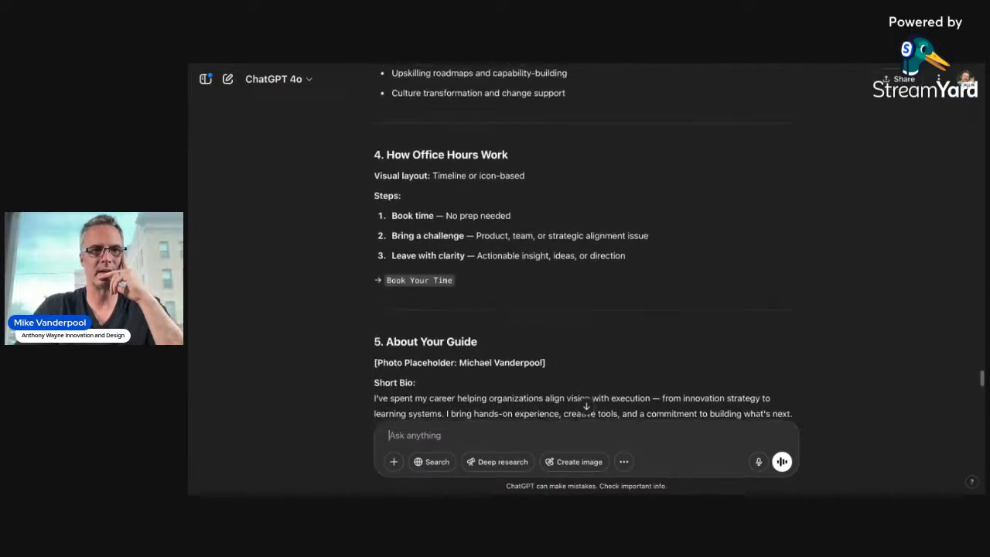
{"action": "scroll", "coordinate": [583, 244], "scroll_direction": "up", "scroll_amount": 5}
{"action": "scroll", "coordinate": [583, 245], "scroll_direction": "down", "scroll_amount": 5}
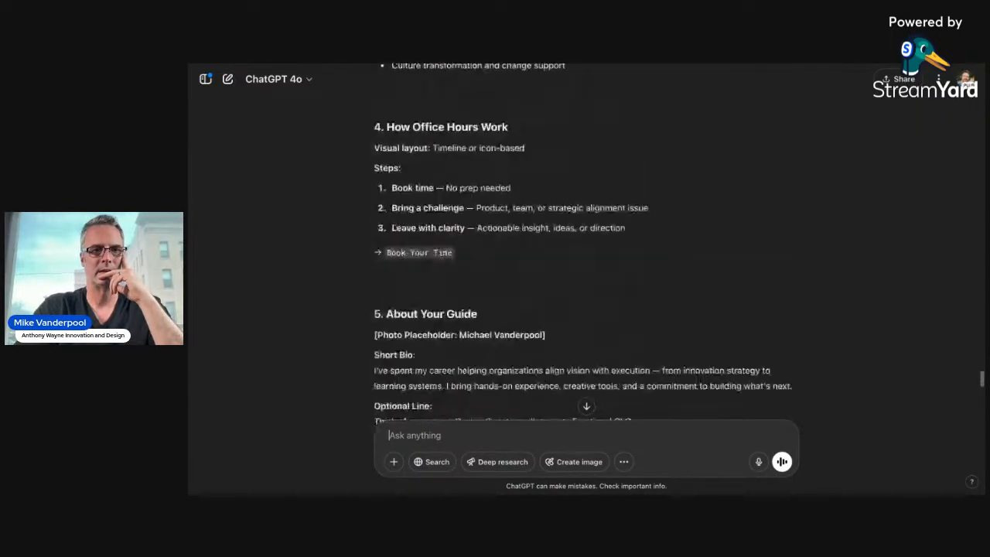
Below the mockup, start a ChatGPT prompt reading: present each section, like a slide, with a supporting image
{"action": "scroll", "coordinate": [585, 244], "scroll_direction": "down", "scroll_amount": 15}
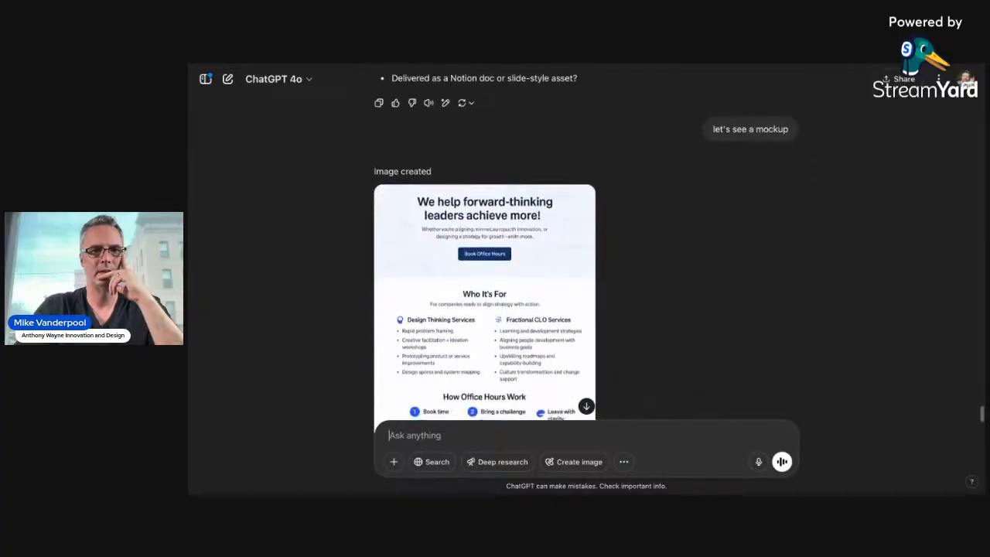
{"action": "scroll", "coordinate": [586, 246], "scroll_direction": "down", "scroll_amount": 2}
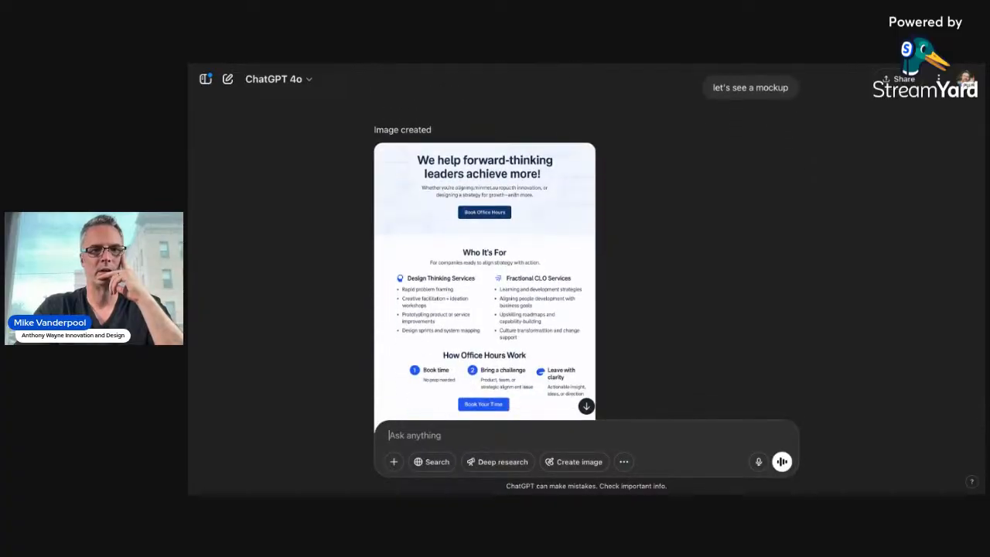
{"action": "scroll", "coordinate": [382, 321], "scroll_direction": "up", "scroll_amount": 5}
{"action": "scroll", "coordinate": [381, 321], "scroll_direction": "down", "scroll_amount": 8}
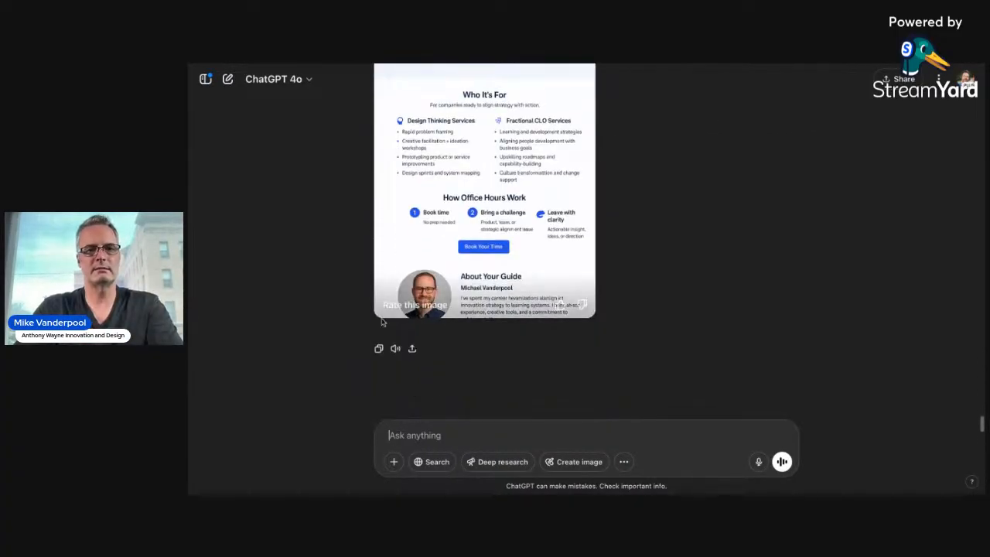
{"action": "type", "text": "each"}
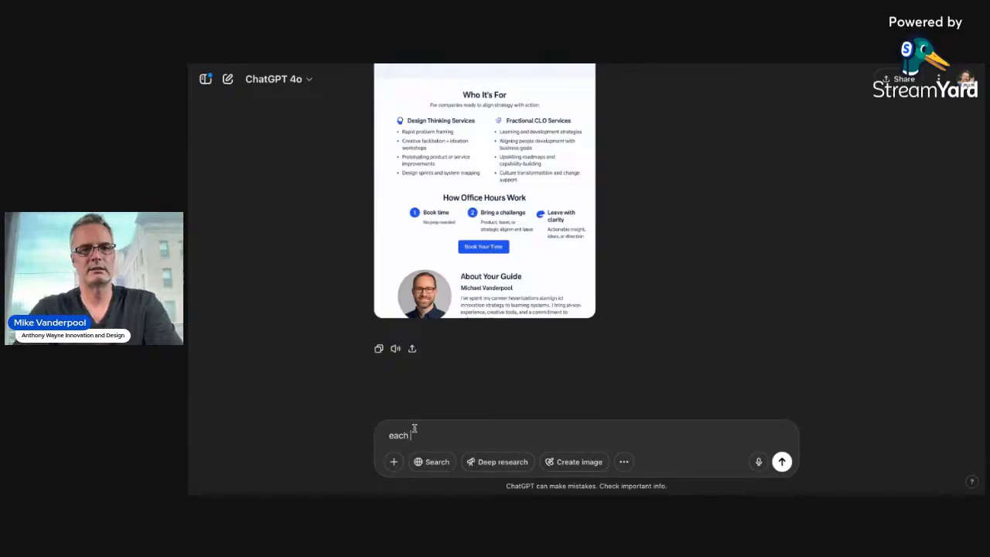
{"action": "key", "text": "BackSpace"}
{"action": "key", "text": "BackSpace"}
{"action": "type", "text": "present e"}
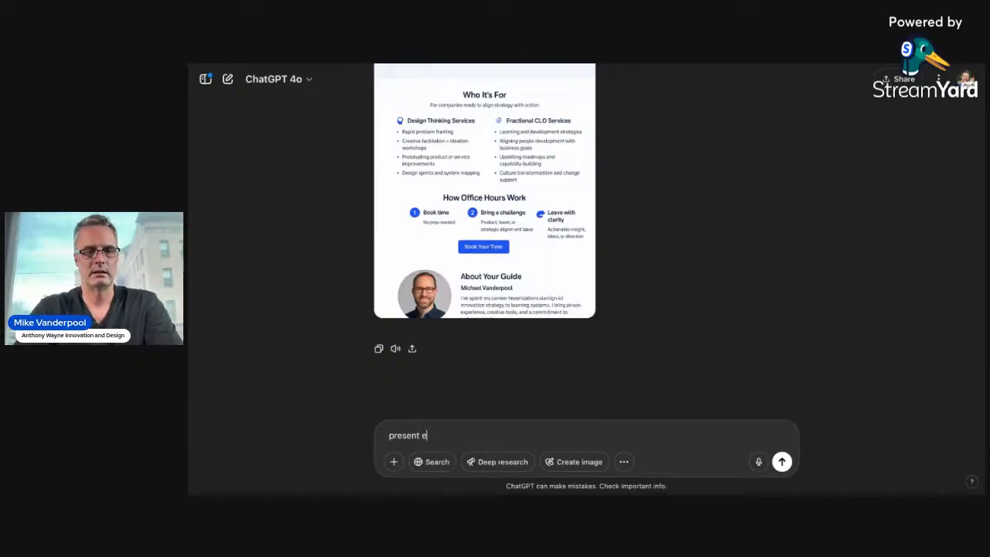
{"action": "type", "text": "ach sectio"}
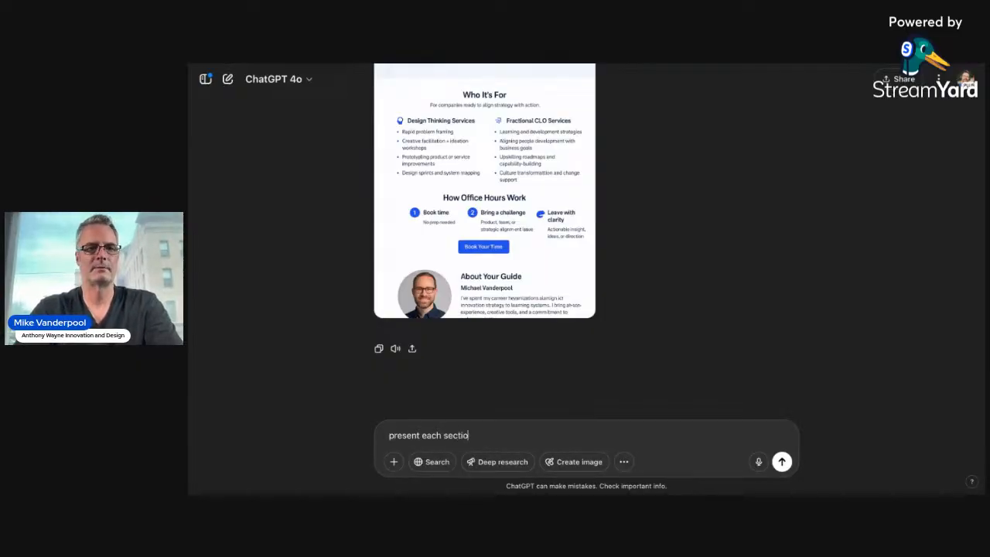
{"action": "type", "text": "n, l"}
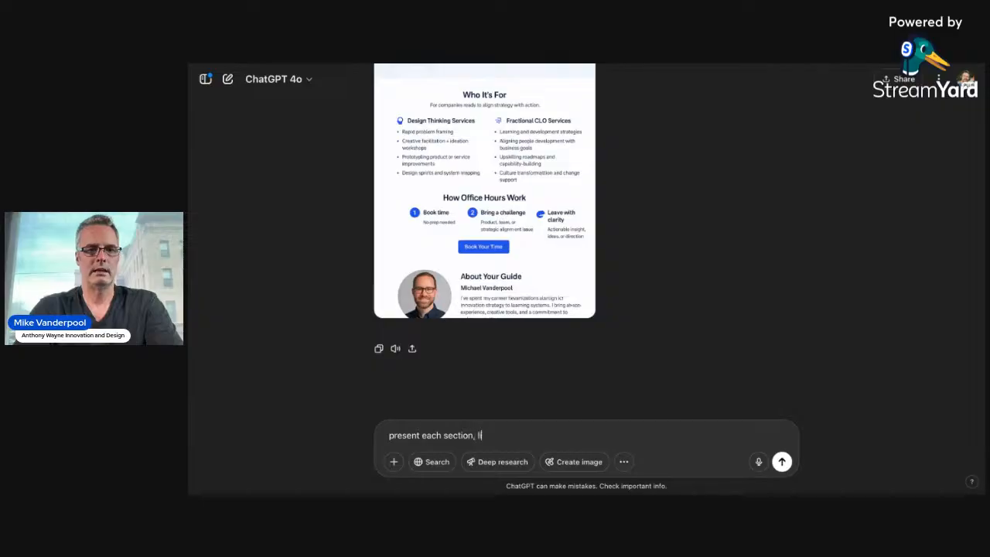
{"action": "type", "text": "ike a slide,"}
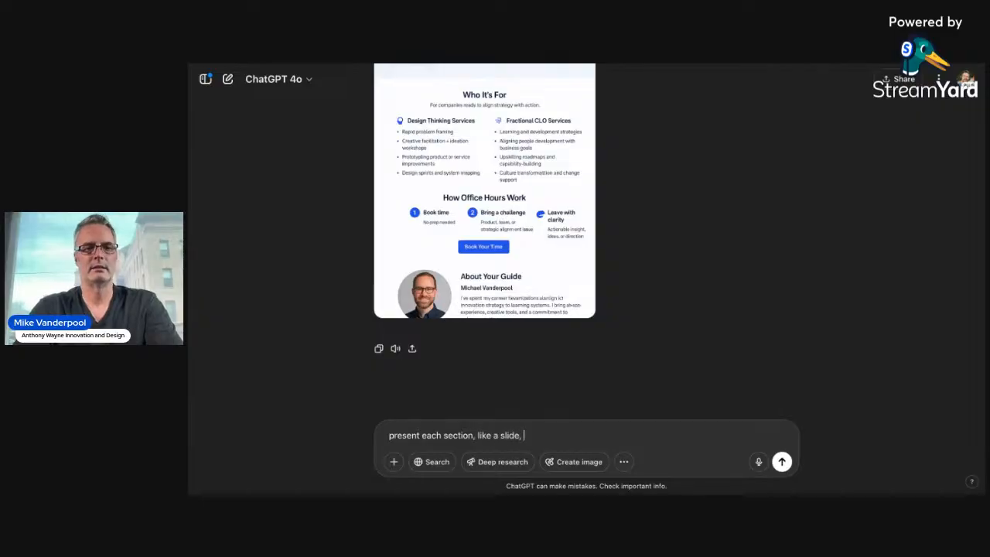
{"action": "type", "text": " with a"}
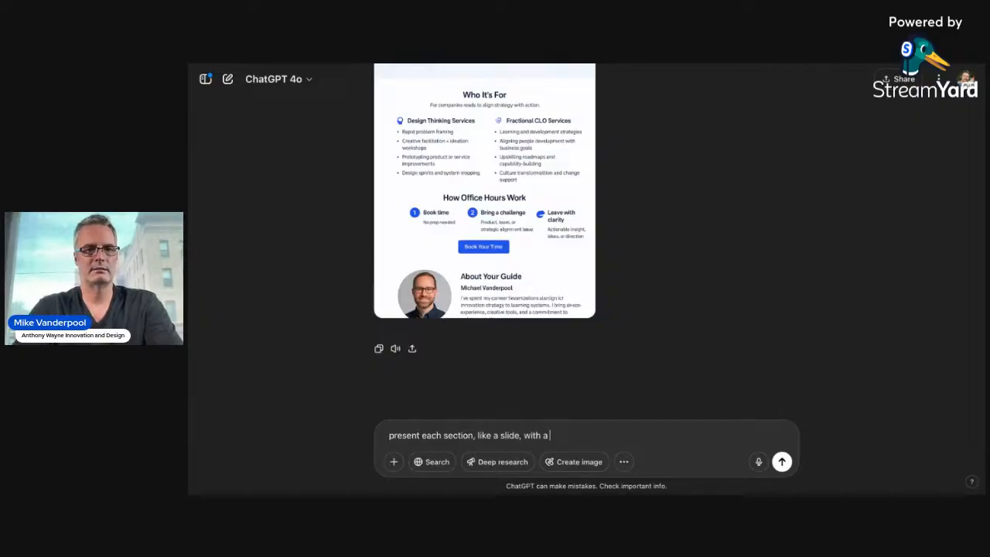
{"action": "type", "text": " supporting image."}
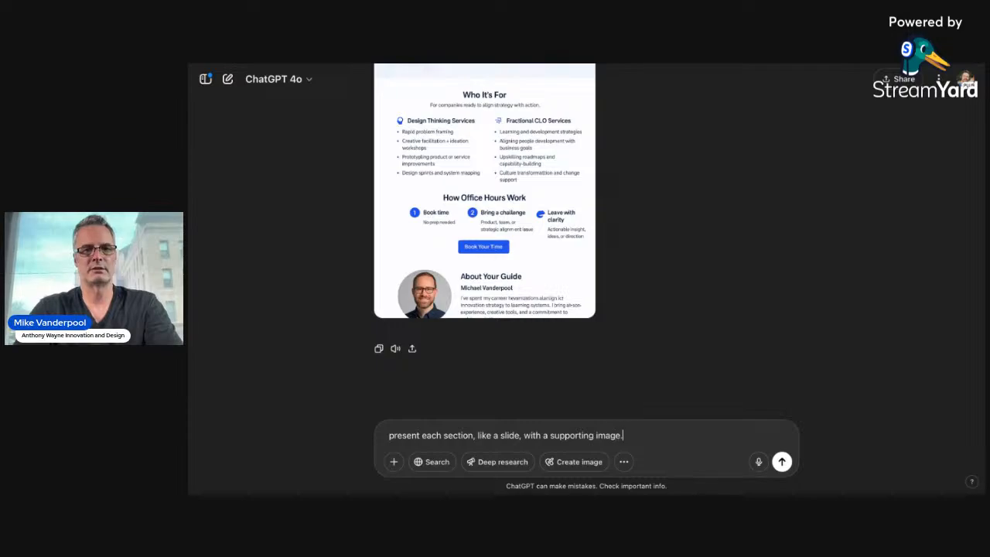
Extend the prompt with: make the buttons orange, keep the blue for the accents, and send it
{"action": "type", "text": ".. make the "}
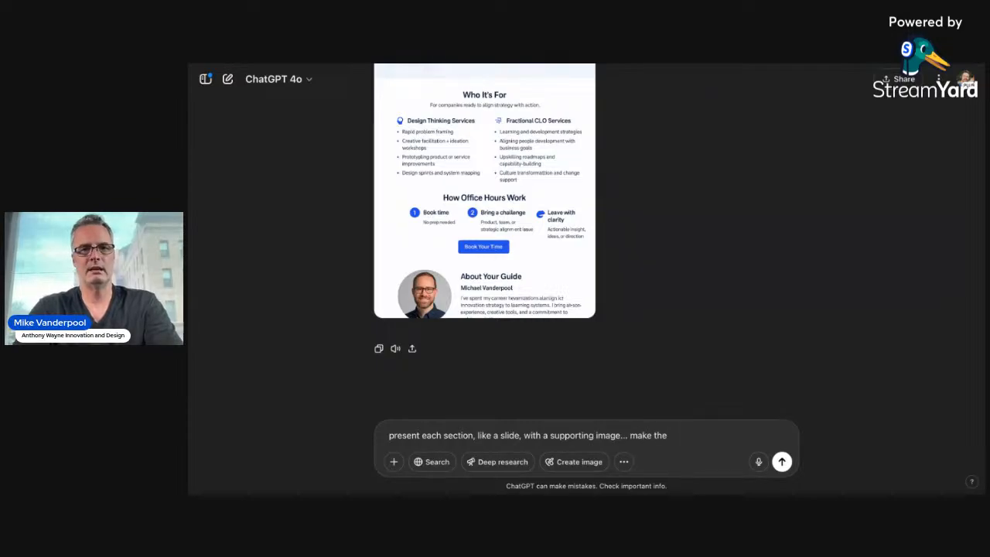
{"action": "type", "text": "buttons or"}
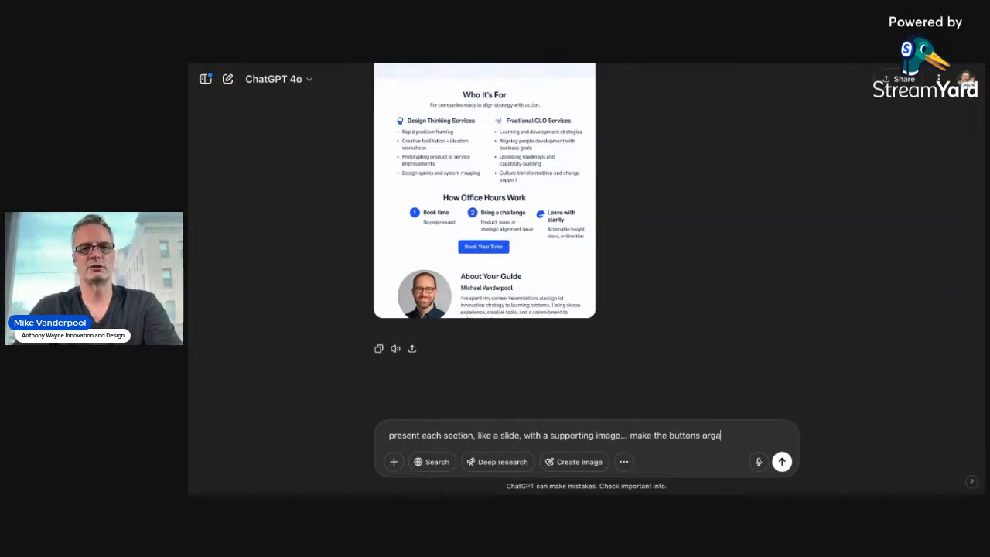
{"action": "type", "text": "ange, keep "}
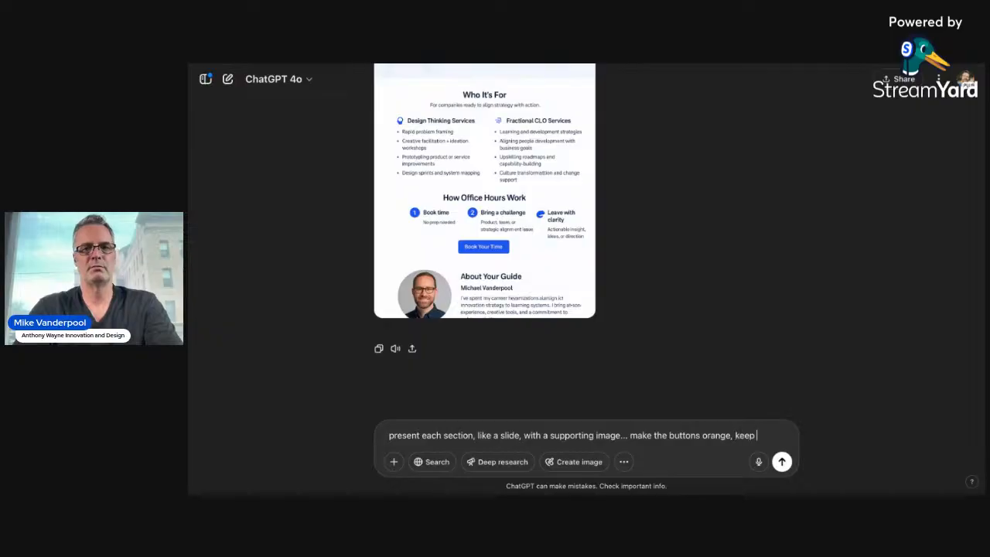
{"action": "type", "text": "the bl"}
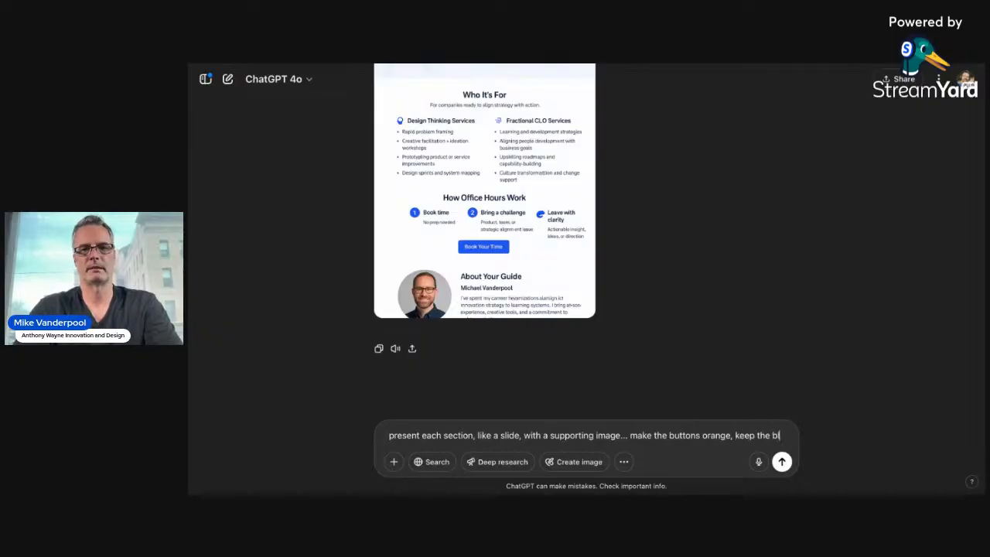
{"action": "type", "text": "ue for the accents"}
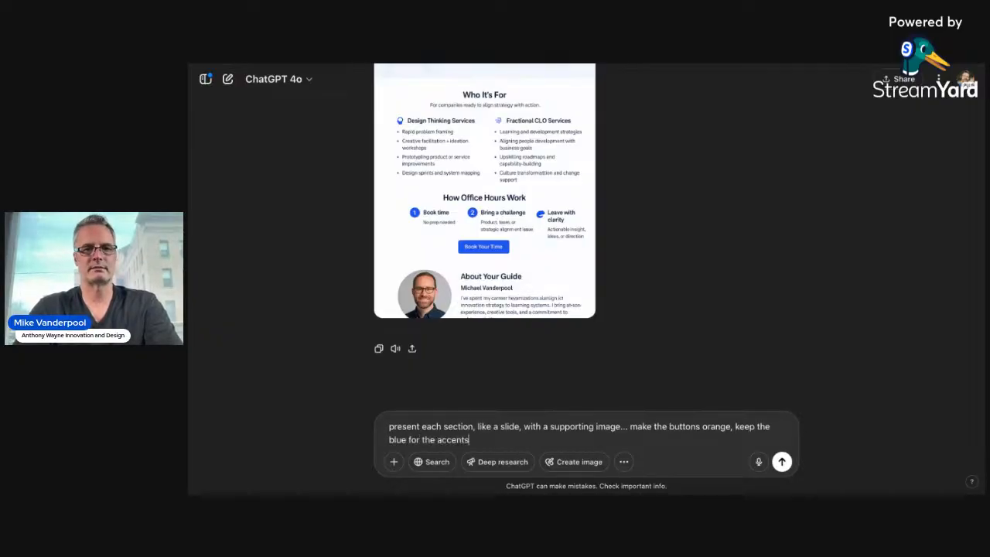
{"action": "key", "text": "Return"}
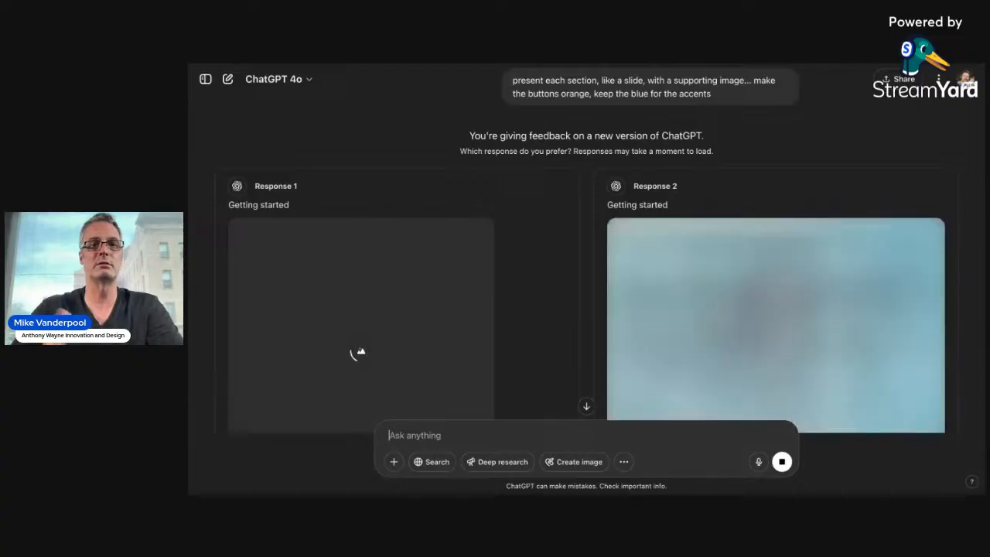
Review the primary color scheme and alternative palettes in the color scheme conversation, and send a reply to its mockup offer
{"action": "scroll", "coordinate": [455, 390], "scroll_direction": "down", "scroll_amount": 1}
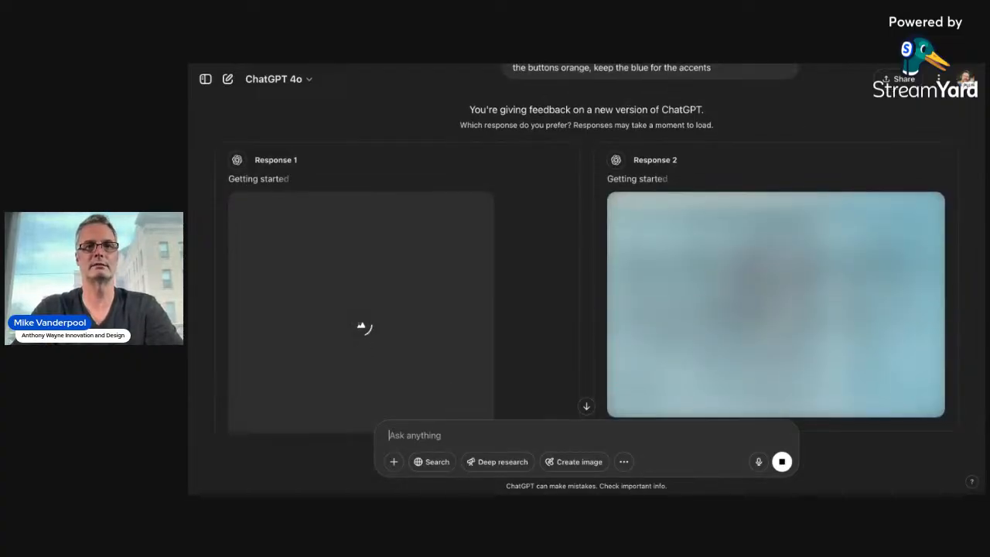
{"action": "left_click", "coordinate": [534, 65]}
{"action": "scroll", "coordinate": [520, 271], "scroll_direction": "down", "scroll_amount": 1}
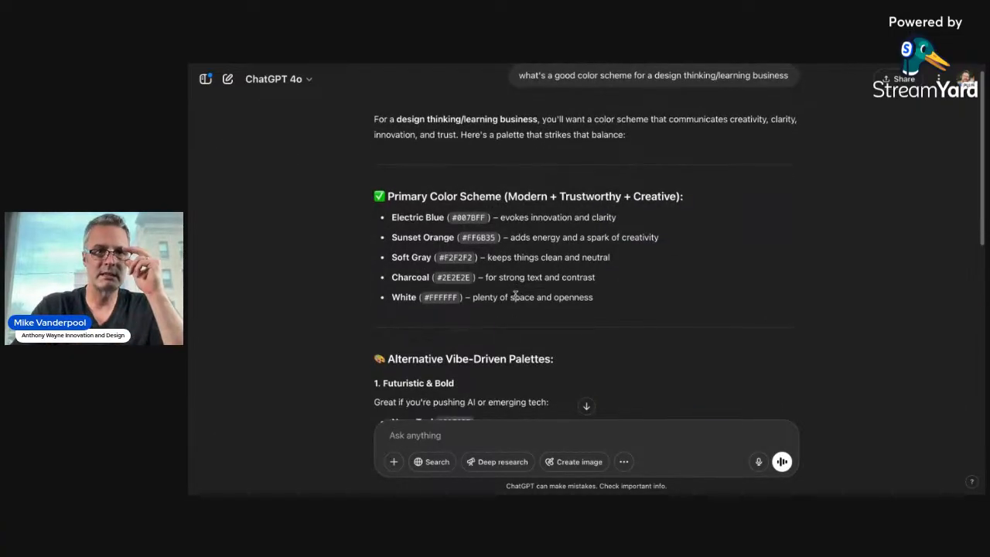
{"action": "scroll", "coordinate": [515, 295], "scroll_direction": "down", "scroll_amount": 1}
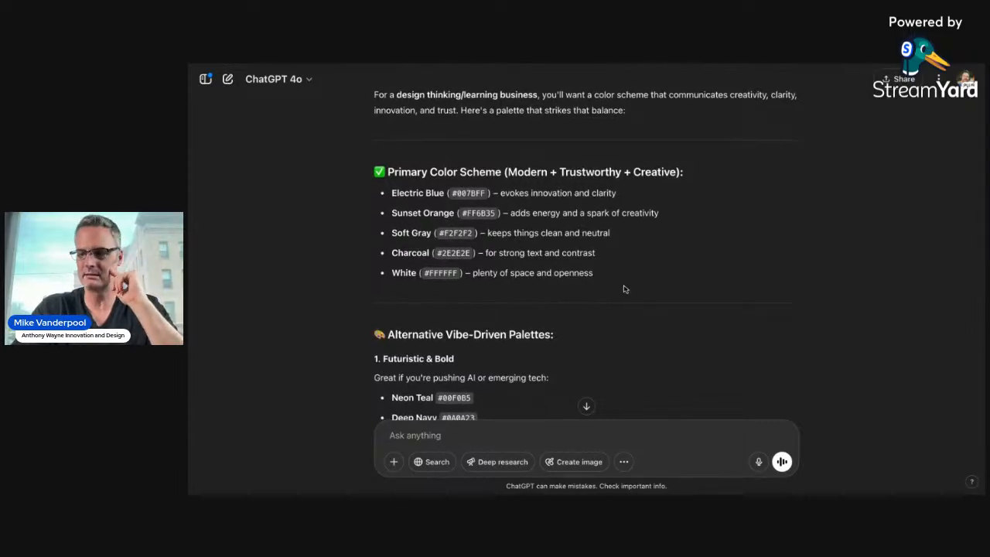
{"action": "left_click_drag", "start_coordinate": [632, 289], "coordinate": [391, 193]}
{"action": "scroll", "coordinate": [576, 276], "scroll_direction": "down", "scroll_amount": 3}
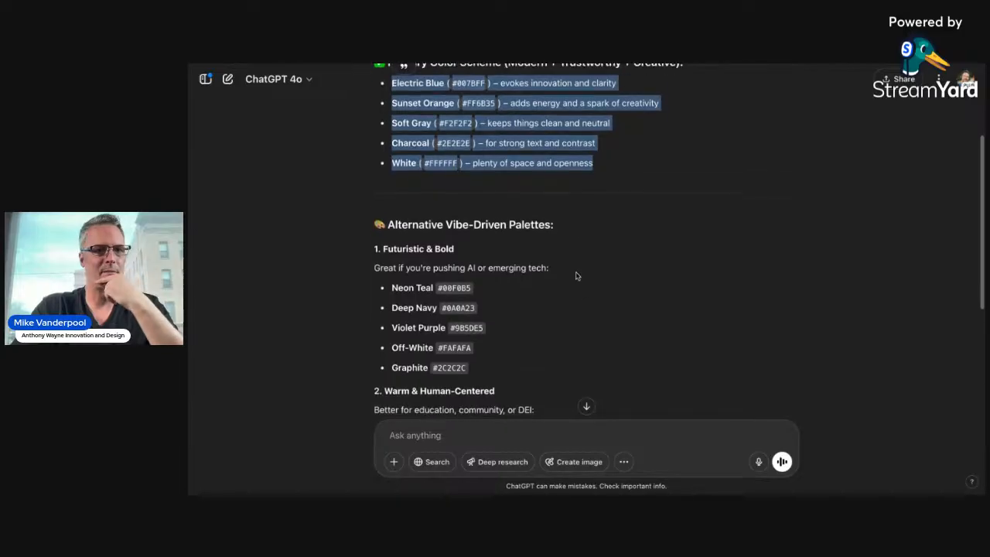
{"action": "scroll", "coordinate": [576, 276], "scroll_direction": "down", "scroll_amount": 3}
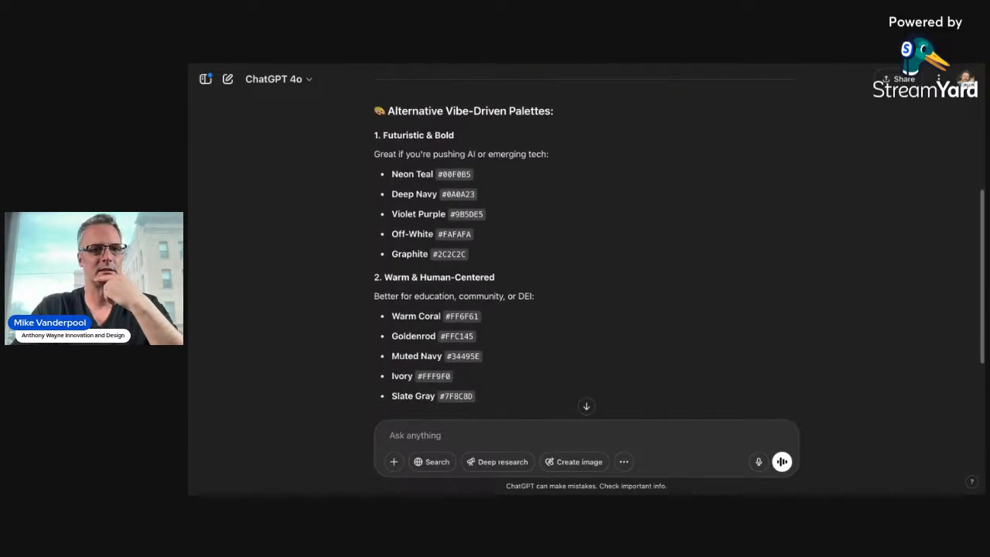
{"action": "scroll", "coordinate": [447, 233], "scroll_direction": "down", "scroll_amount": 2}
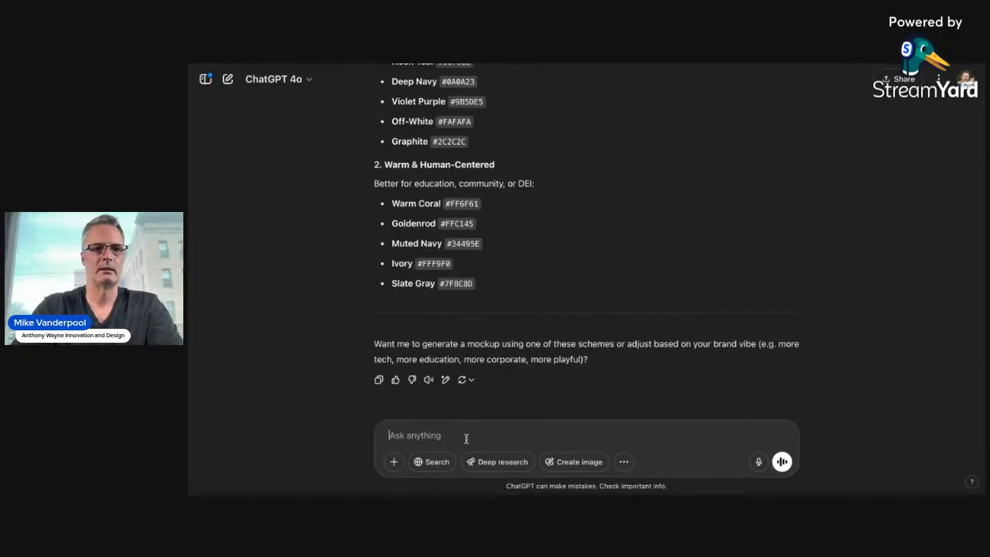
{"action": "type", "text": "shes"}
{"action": "key", "text": "Return"}
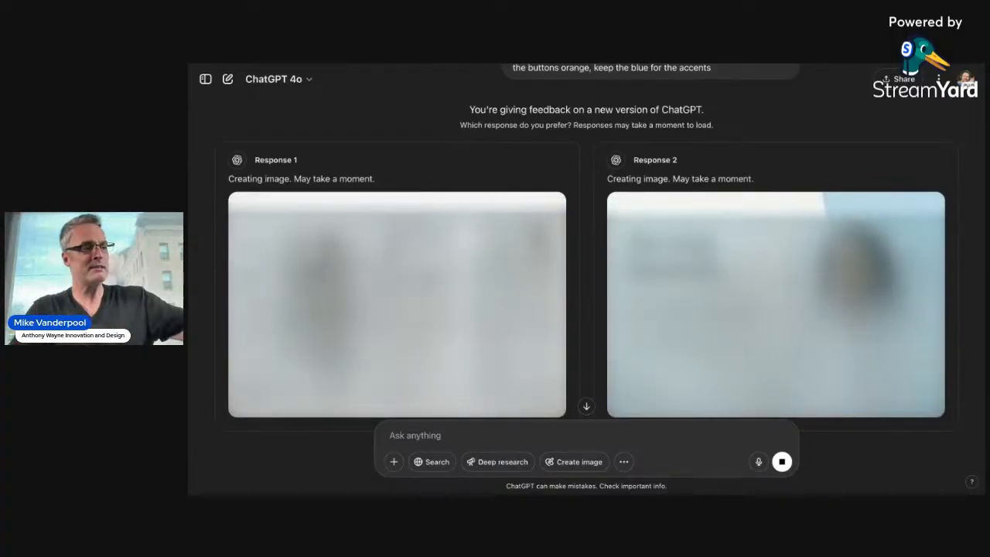
Load the existing business website in a new browser tab and open its AW Innovation and Design page
{"action": "key", "text": "super+t"}
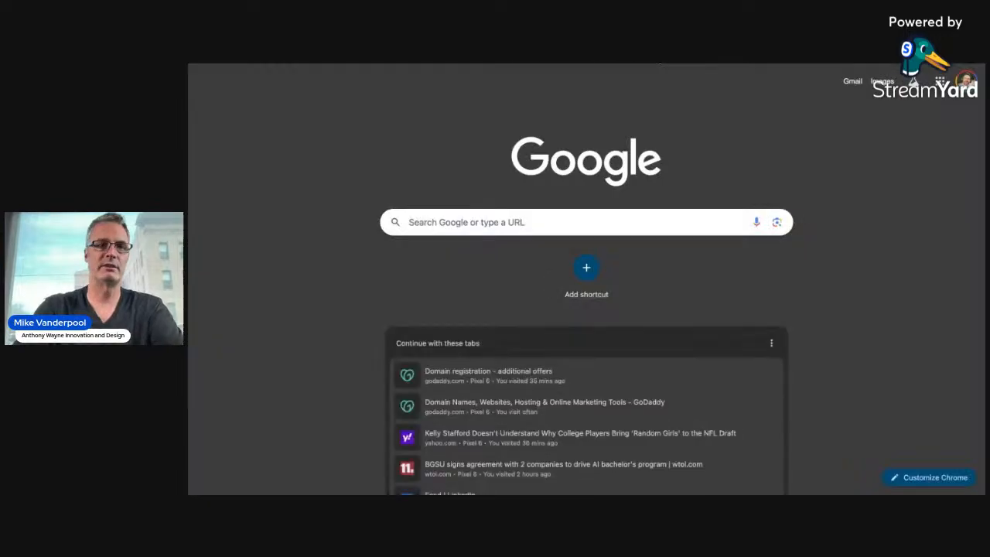
{"action": "key", "text": "Return"}
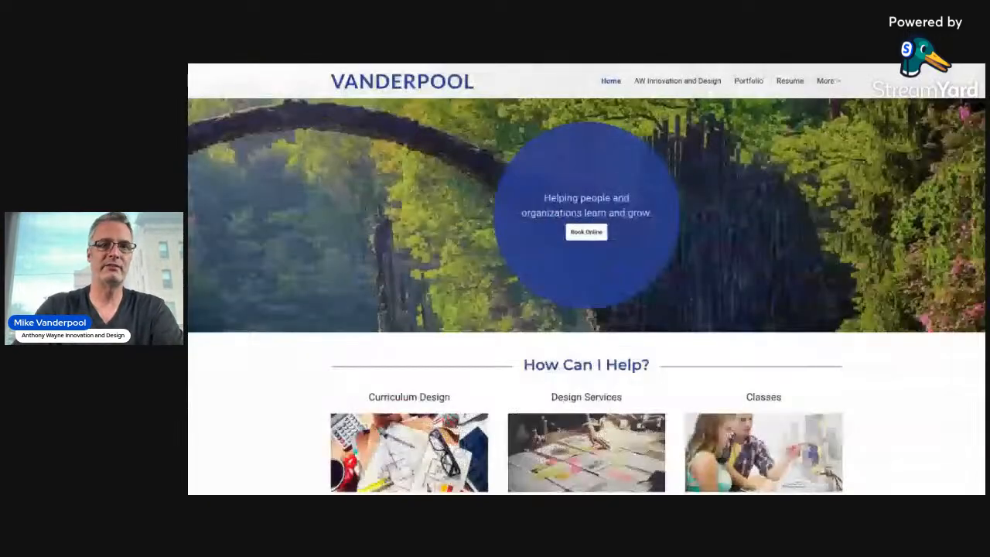
{"action": "left_click", "coordinate": [689, 85]}
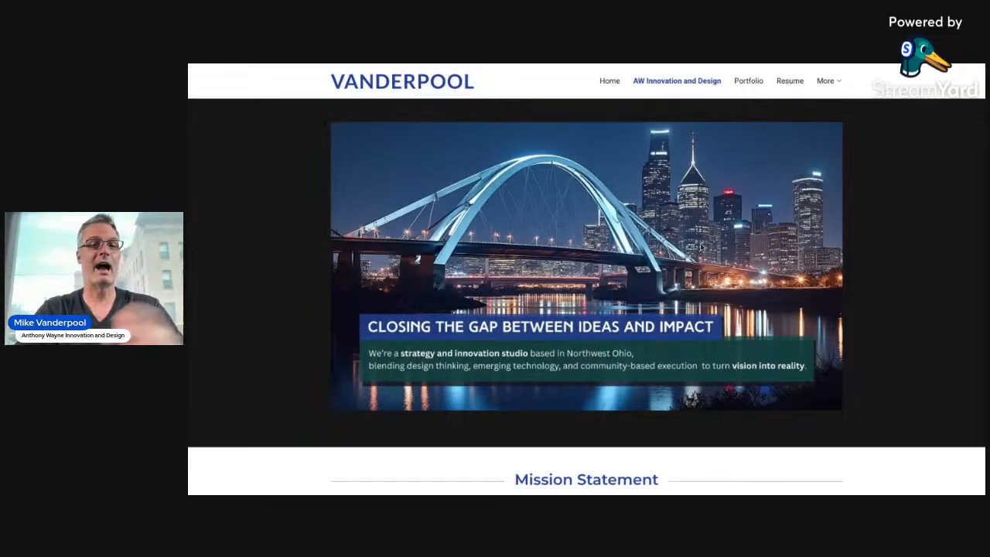
Examine the page's hero banner, Mission Statement, What We Do and About the AWID sections for layout and branding
{"action": "scroll", "coordinate": [701, 246], "scroll_direction": "down", "scroll_amount": 1}
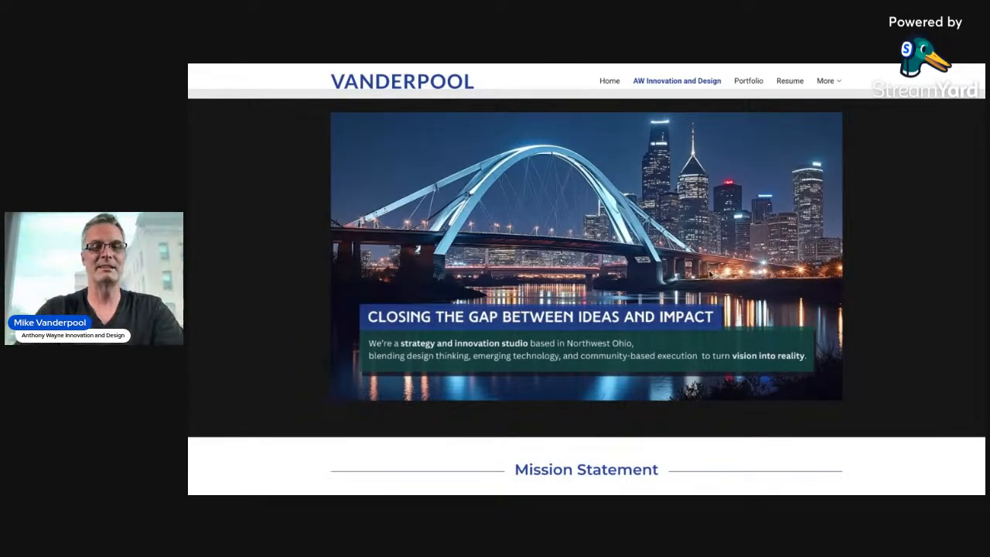
{"action": "scroll", "coordinate": [721, 304], "scroll_direction": "down", "scroll_amount": 1}
{"action": "scroll", "coordinate": [721, 304], "scroll_direction": "up", "scroll_amount": 2}
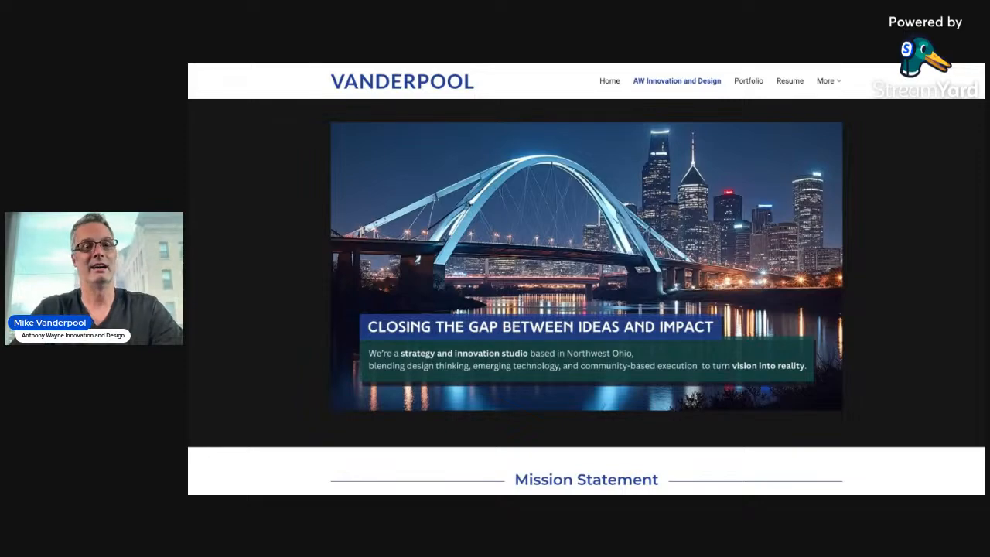
{"action": "scroll", "coordinate": [723, 318], "scroll_direction": "down", "scroll_amount": 3}
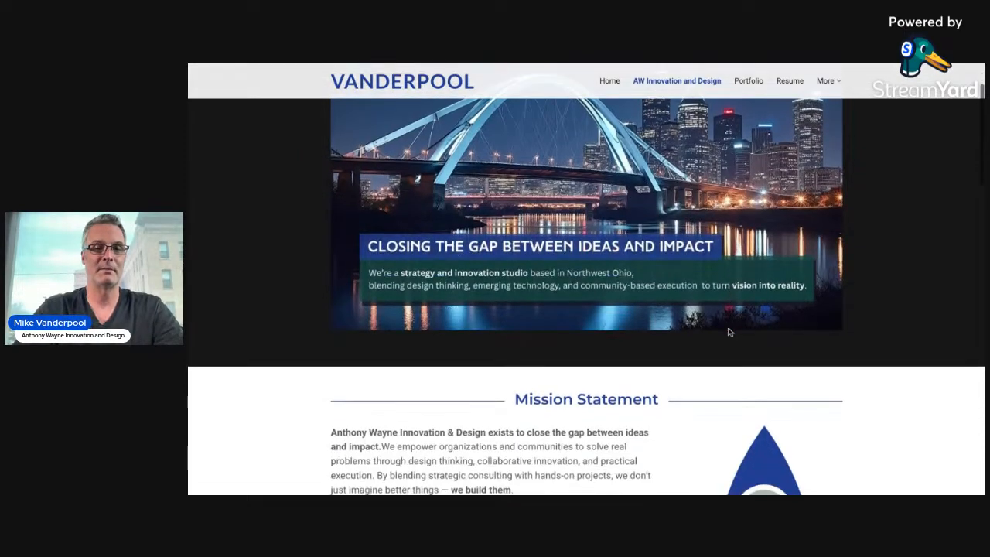
{"action": "scroll", "coordinate": [728, 333], "scroll_direction": "down", "scroll_amount": 3}
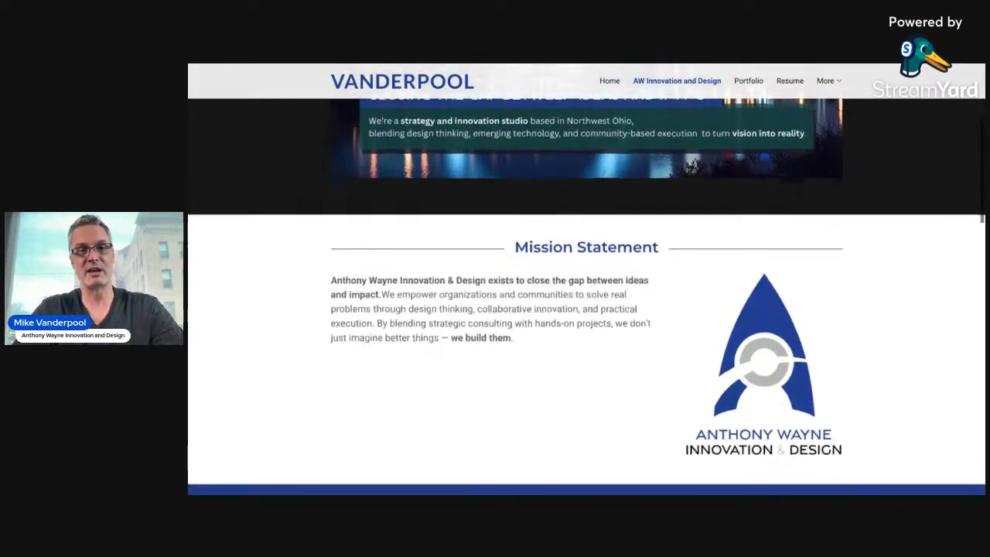
{"action": "scroll", "coordinate": [586, 279], "scroll_direction": "down", "scroll_amount": 3}
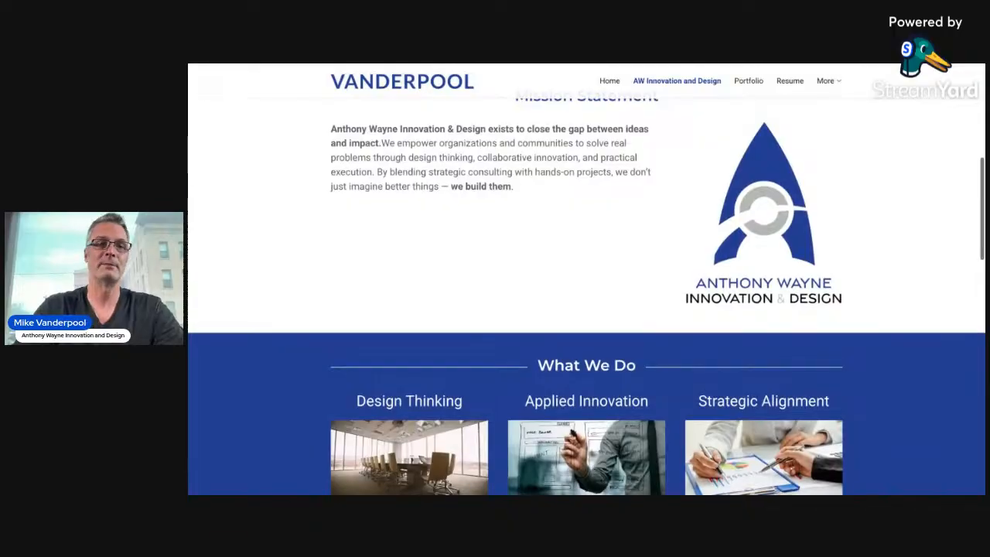
{"action": "scroll", "coordinate": [586, 279], "scroll_direction": "up", "scroll_amount": 8}
{"action": "scroll", "coordinate": [586, 279], "scroll_direction": "down", "scroll_amount": 5}
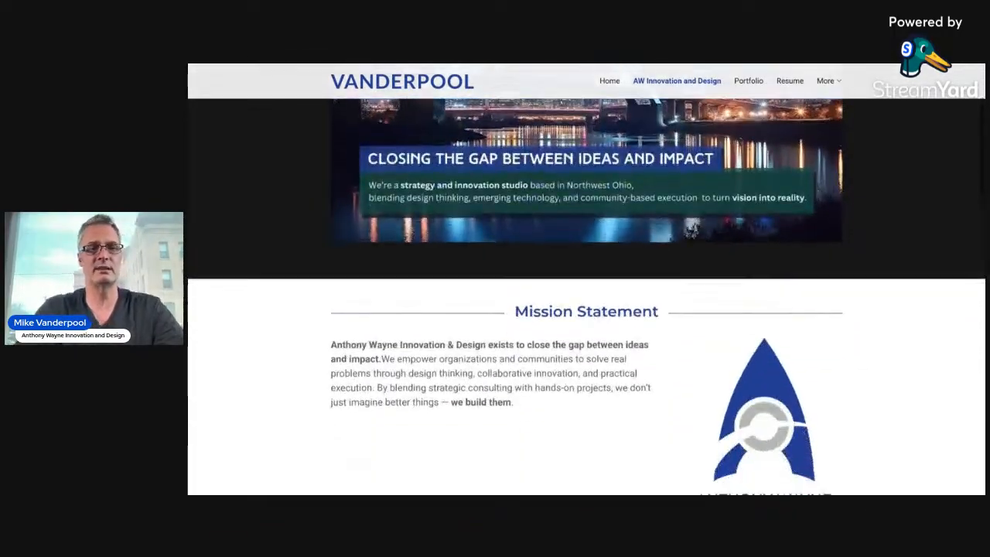
{"action": "scroll", "coordinate": [586, 279], "scroll_direction": "down", "scroll_amount": 2}
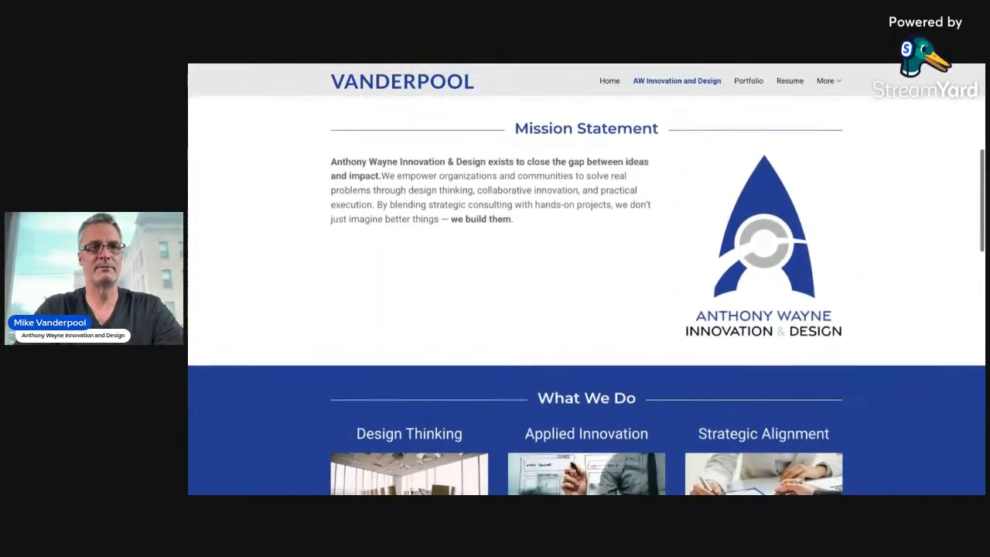
{"action": "scroll", "coordinate": [747, 289], "scroll_direction": "down", "scroll_amount": 3}
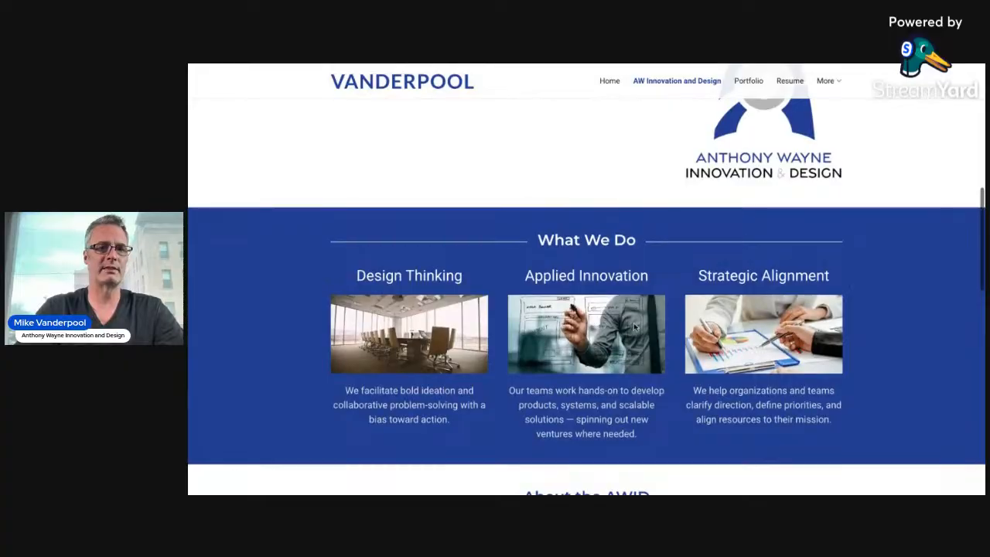
{"action": "scroll", "coordinate": [786, 300], "scroll_direction": "down", "scroll_amount": 9}
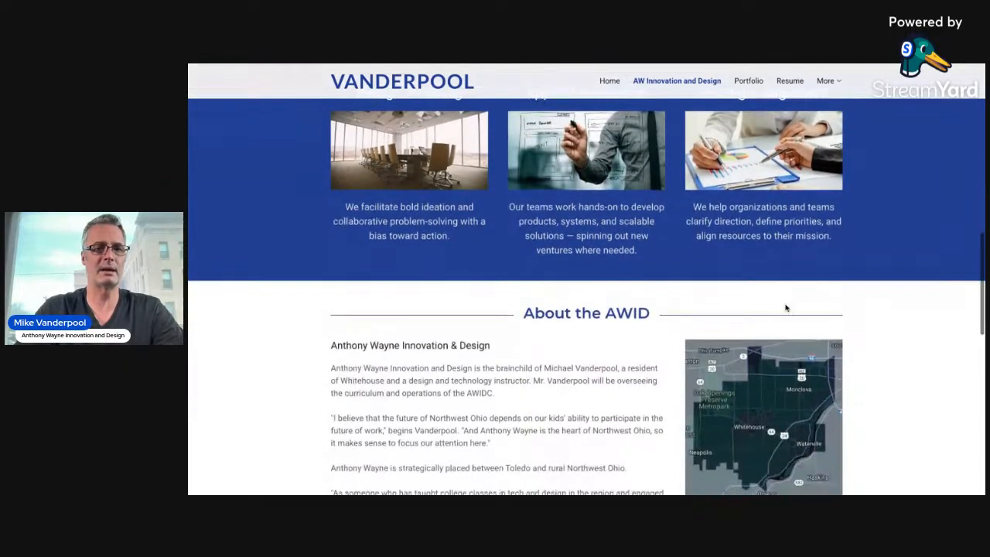
Return to the ChatGPT mockup conversation, view both generated images enlarged, and choose Response 2 as the preferred one
{"action": "scroll", "coordinate": [705, 307], "scroll_direction": "up", "scroll_amount": 8}
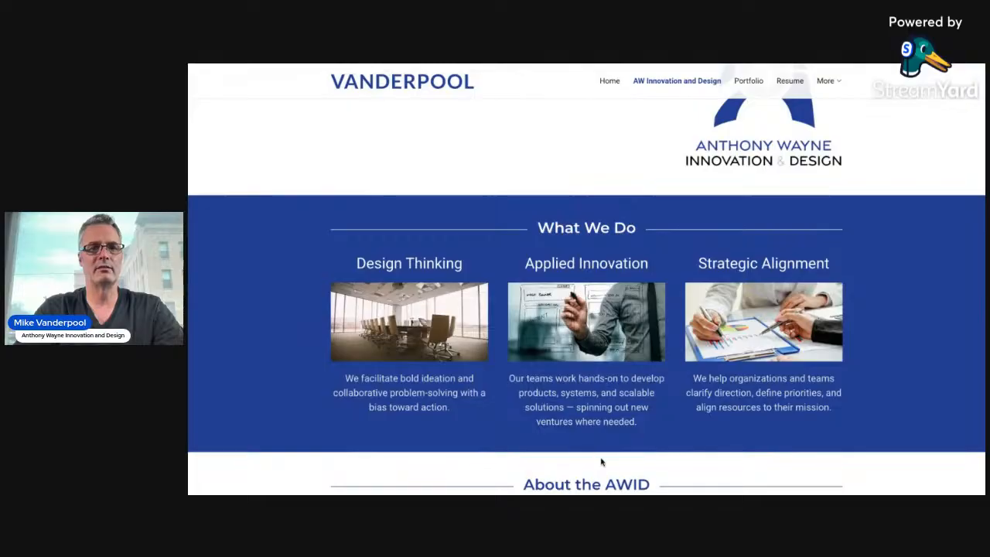
{"action": "scroll", "coordinate": [593, 444], "scroll_direction": "up", "scroll_amount": 13}
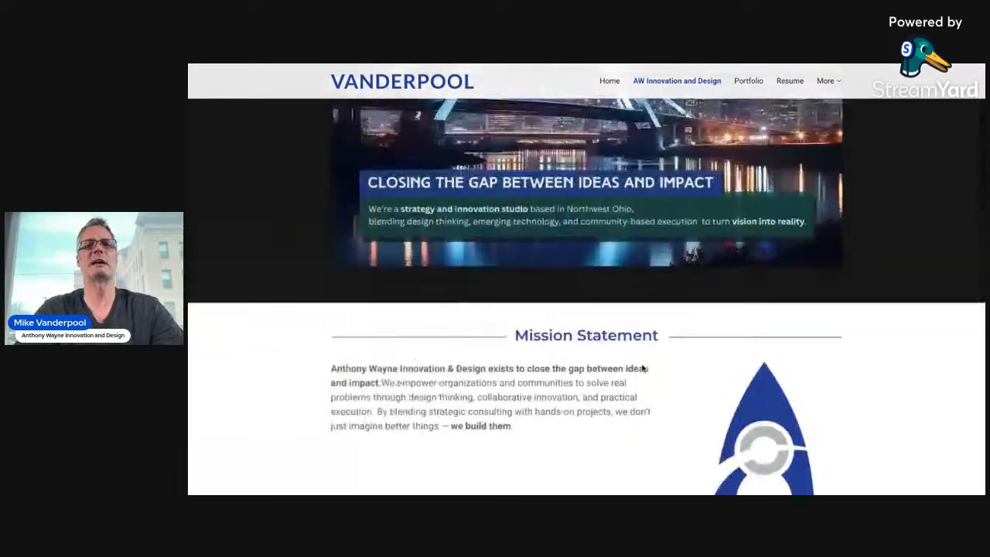
{"action": "left_click", "coordinate": [526, 66]}
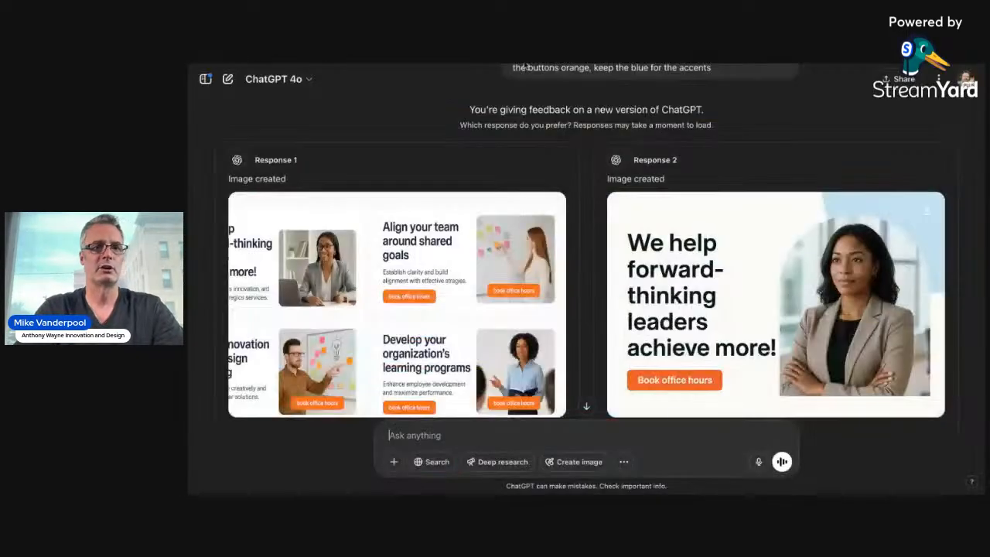
{"action": "left_click", "coordinate": [670, 243]}
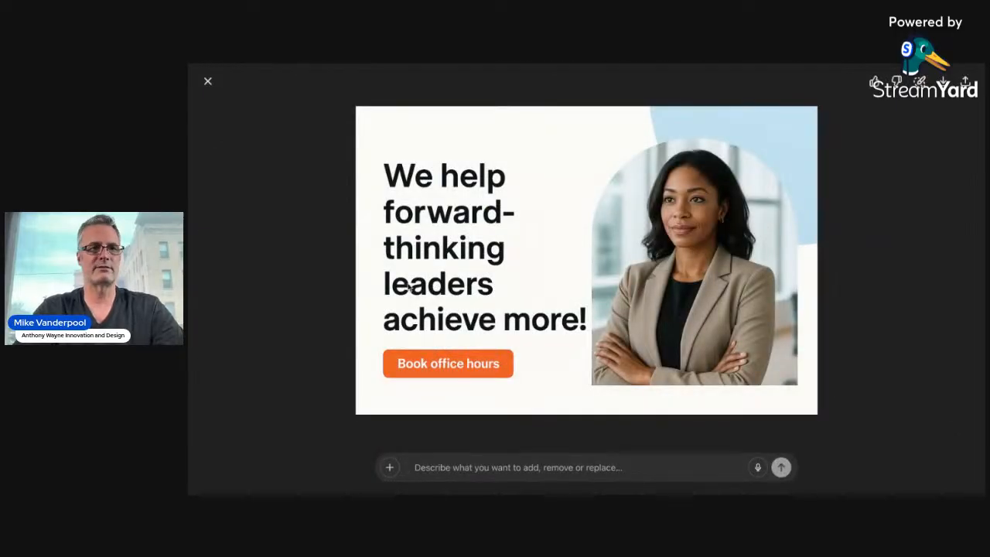
{"action": "left_click", "coordinate": [207, 80]}
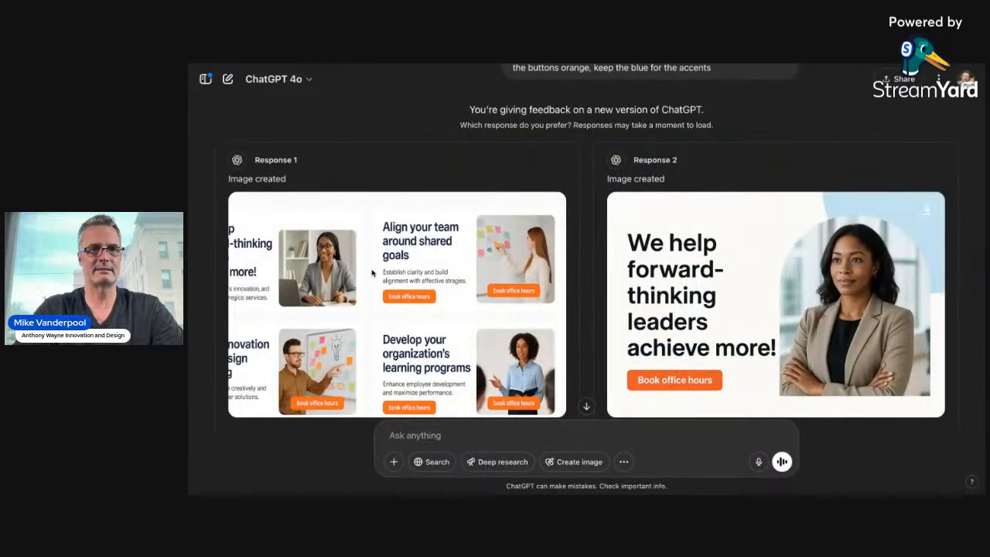
{"action": "left_click", "coordinate": [373, 273]}
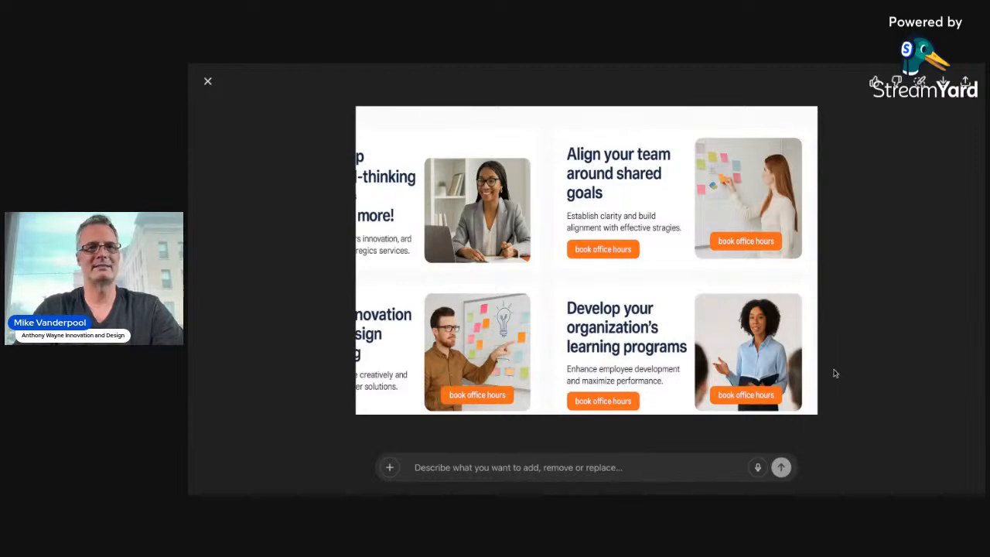
{"action": "left_click", "coordinate": [207, 80]}
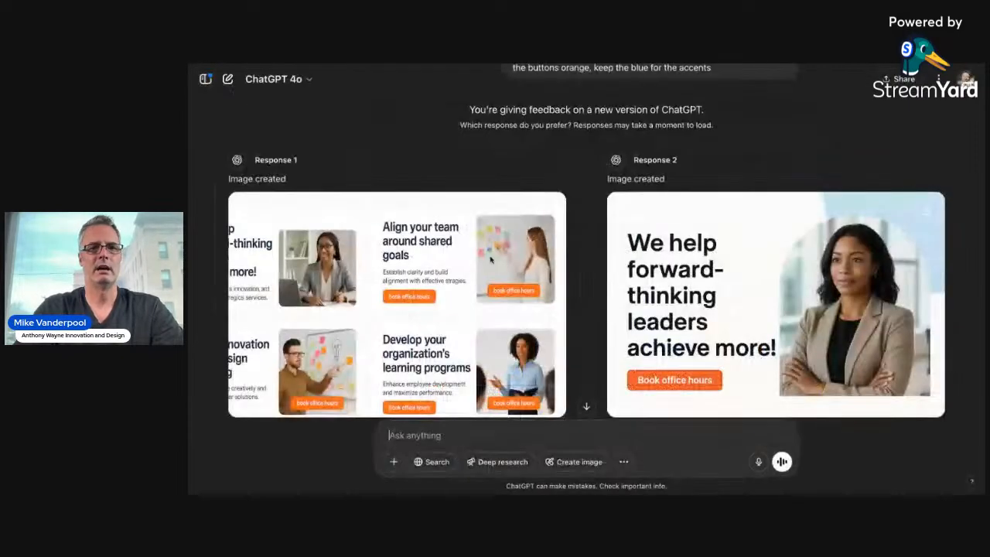
{"action": "scroll", "coordinate": [696, 348], "scroll_direction": "down", "scroll_amount": 3}
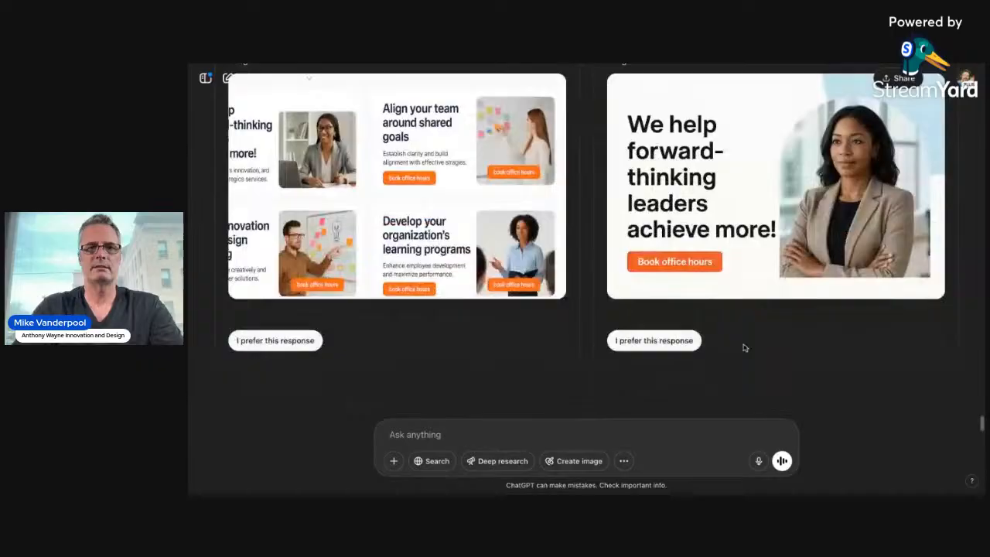
{"action": "left_click", "coordinate": [674, 343]}
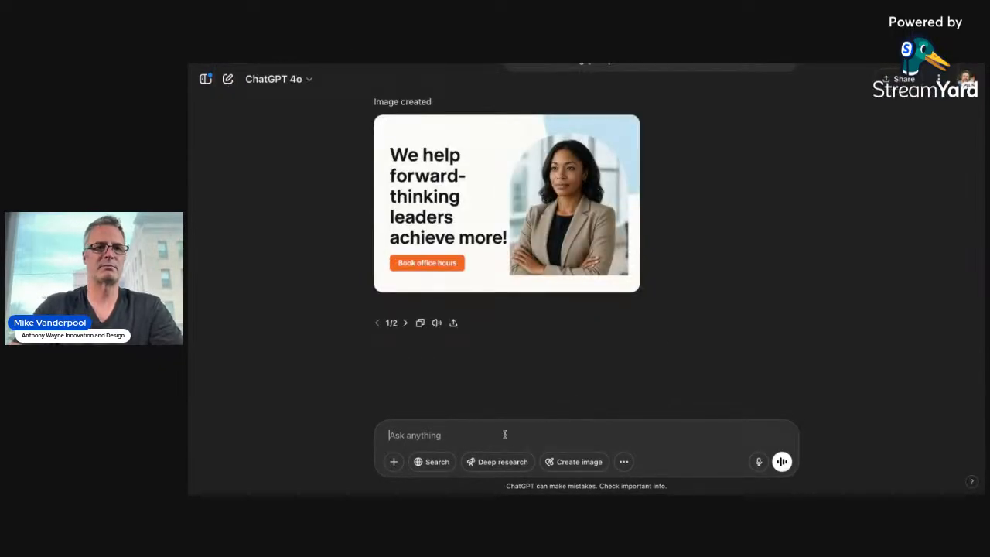
Send the follow-up prompt: i like this for teh hero section, can you give me the next section?
{"action": "type", "text": "ki"}
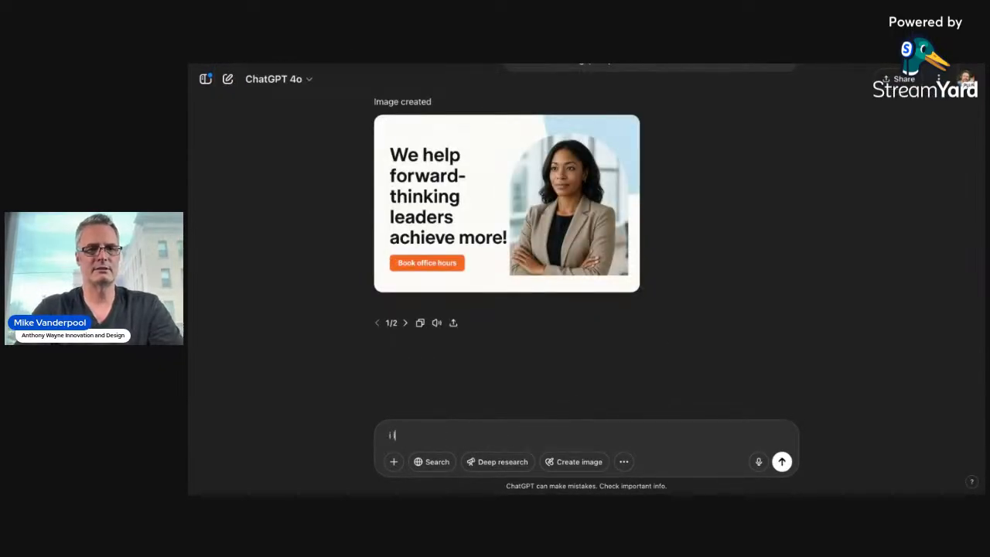
{"action": "type", "text": " like this for teh hero"}
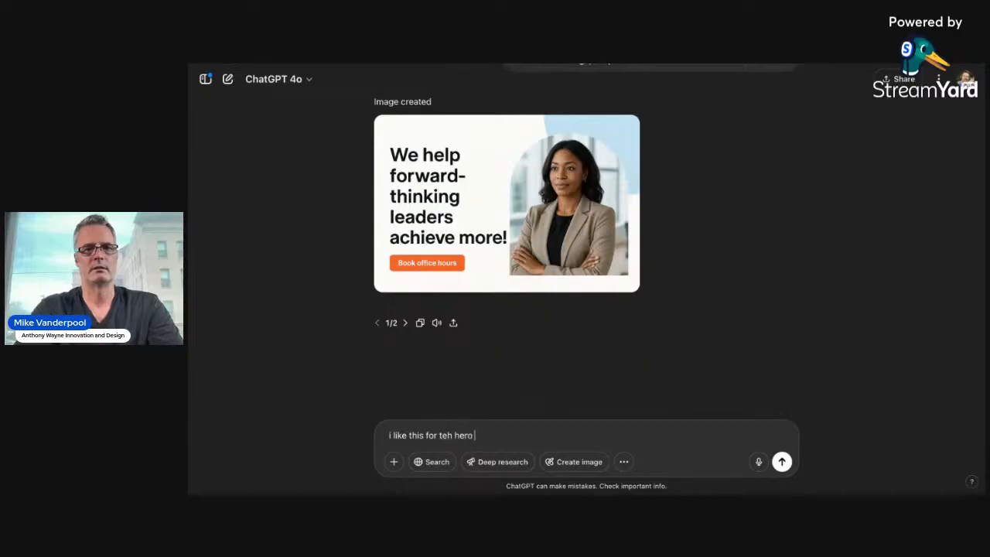
{"action": "type", "text": " section, can you g"}
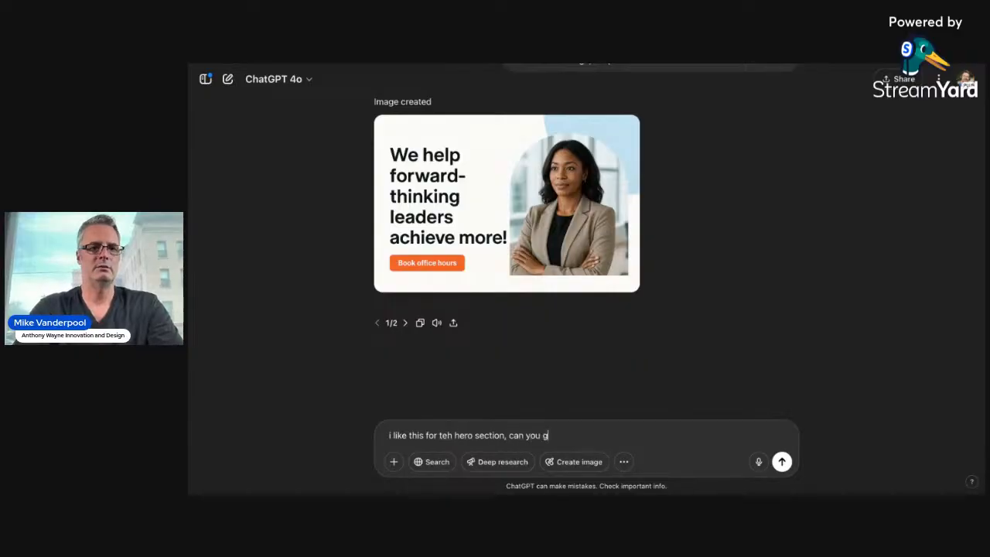
{"action": "type", "text": "ive me the"}
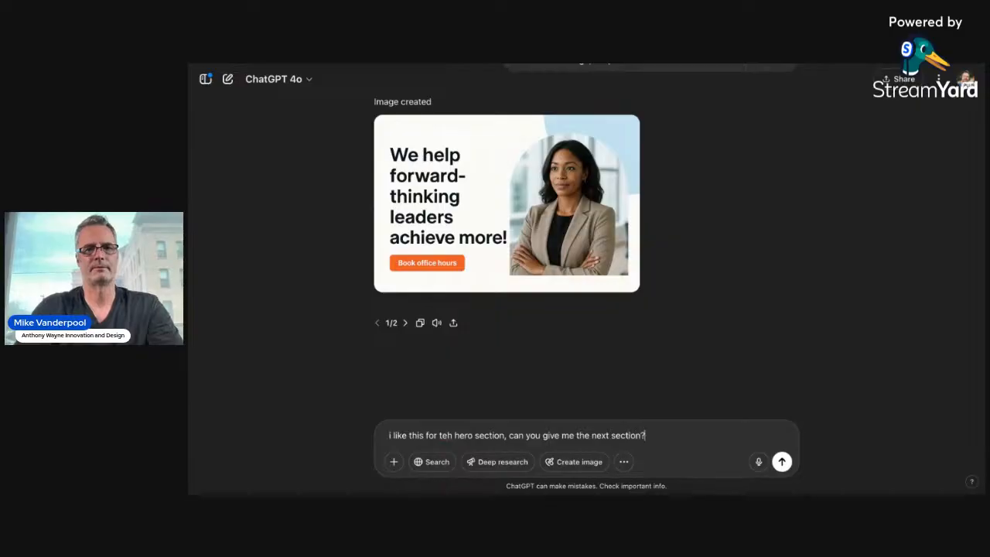
{"action": "type", "text": " next section?"}
{"action": "key", "text": "Return"}
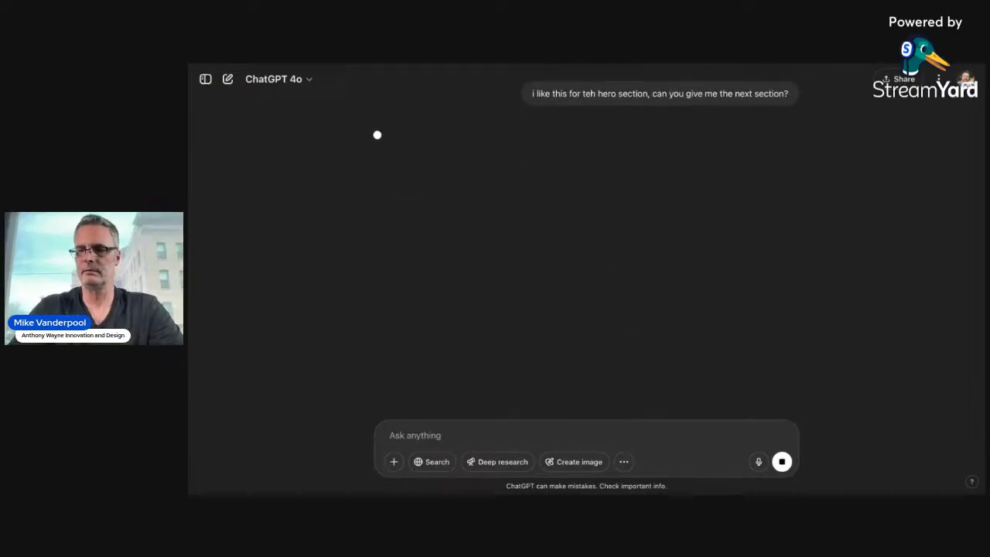
In the color scheme conversation, read the questions about the business vibe and send the reply: futuristic
{"action": "scroll", "coordinate": [531, 410], "scroll_direction": "up", "scroll_amount": 3}
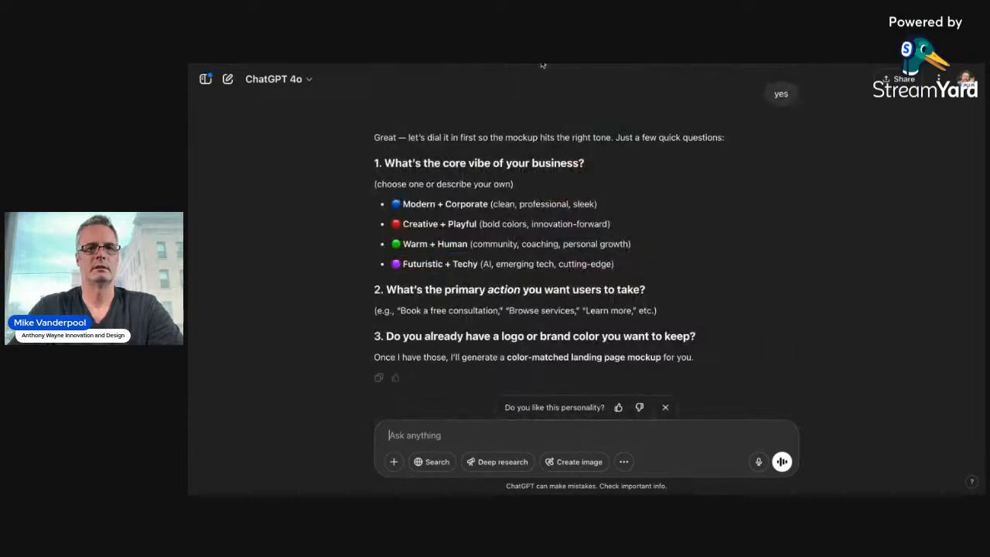
{"action": "scroll", "coordinate": [558, 237], "scroll_direction": "down", "scroll_amount": 2}
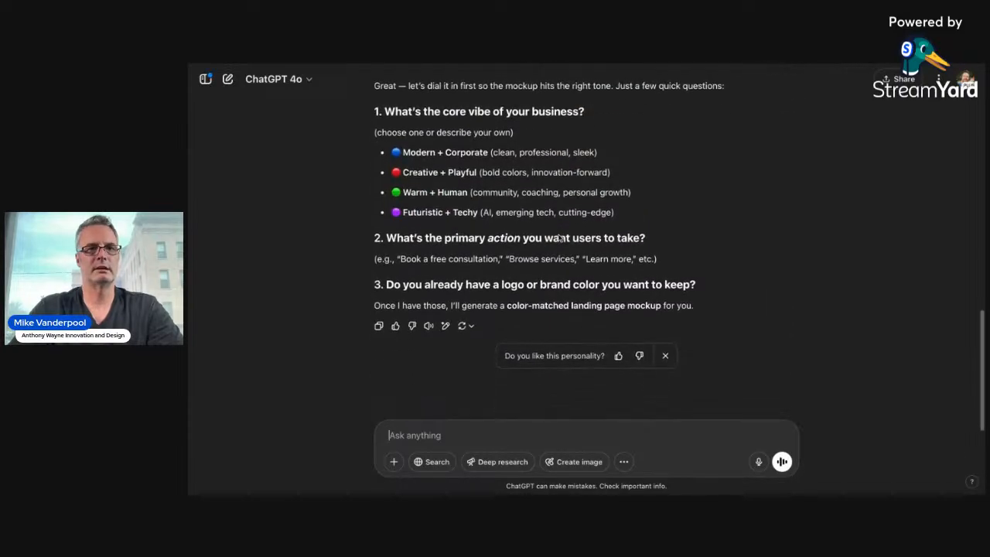
{"action": "scroll", "coordinate": [559, 237], "scroll_direction": "up", "scroll_amount": 2}
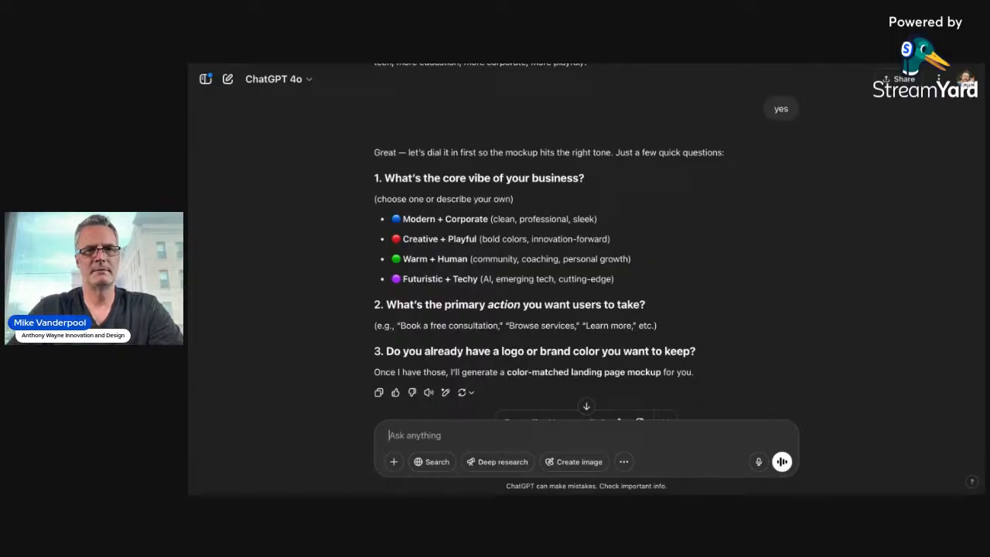
{"action": "left_click", "coordinate": [478, 440]}
{"action": "type", "text": "fu"}
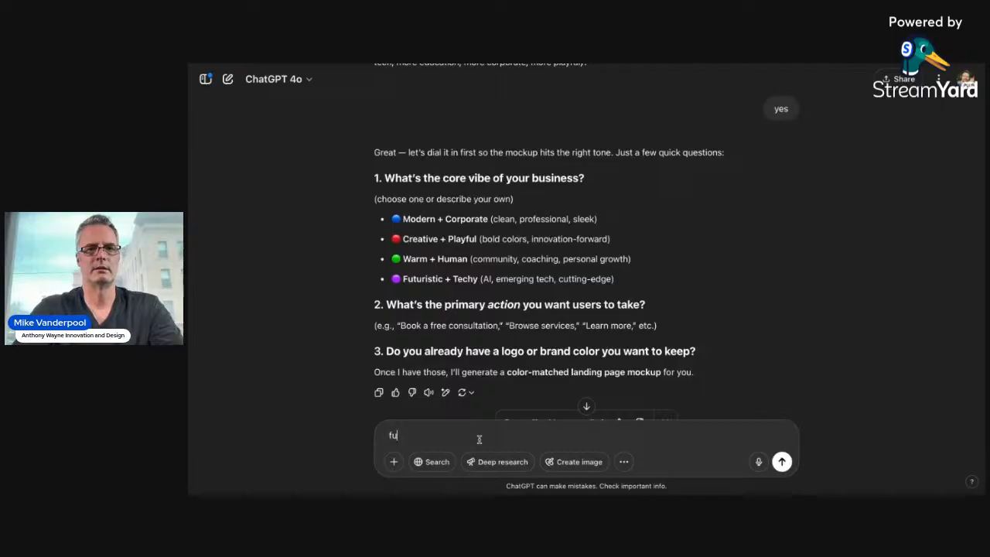
{"action": "type", "text": "turist"}
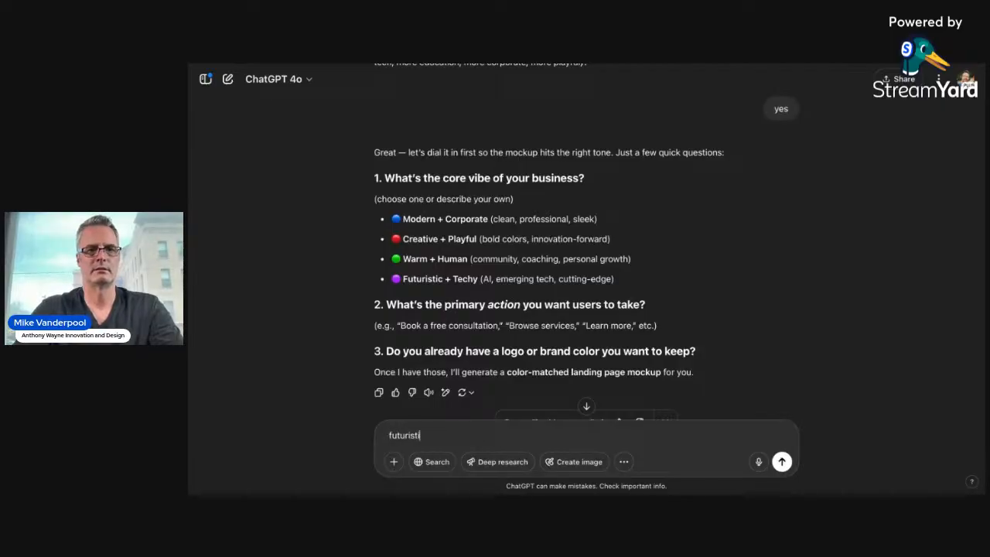
{"action": "type", "text": "ic"}
{"action": "key", "text": "Return"}
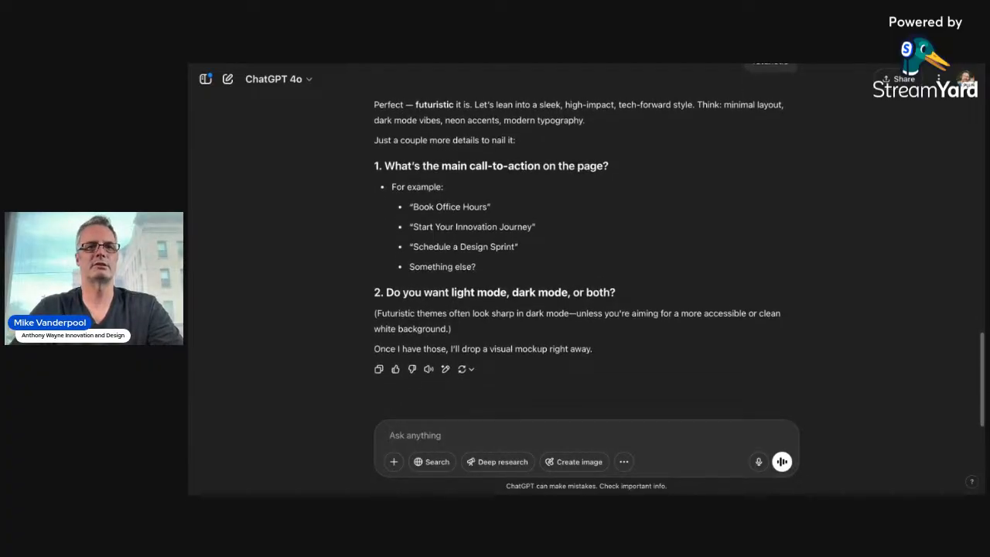
Answer the call-to-action question in the color scheme conversation with: book office hours
{"action": "type", "text": "book off"}
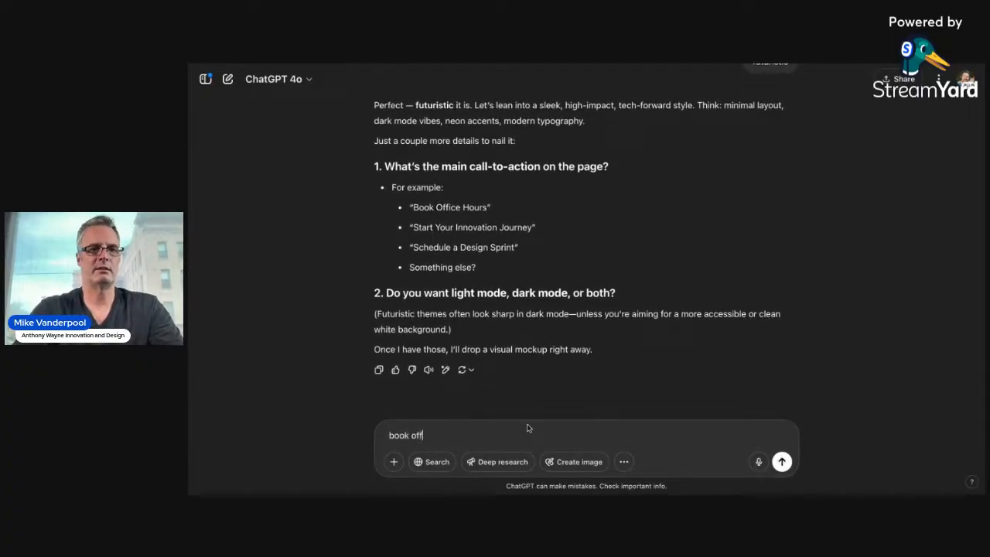
{"action": "type", "text": "ice hours"}
{"action": "key", "text": "Return"}
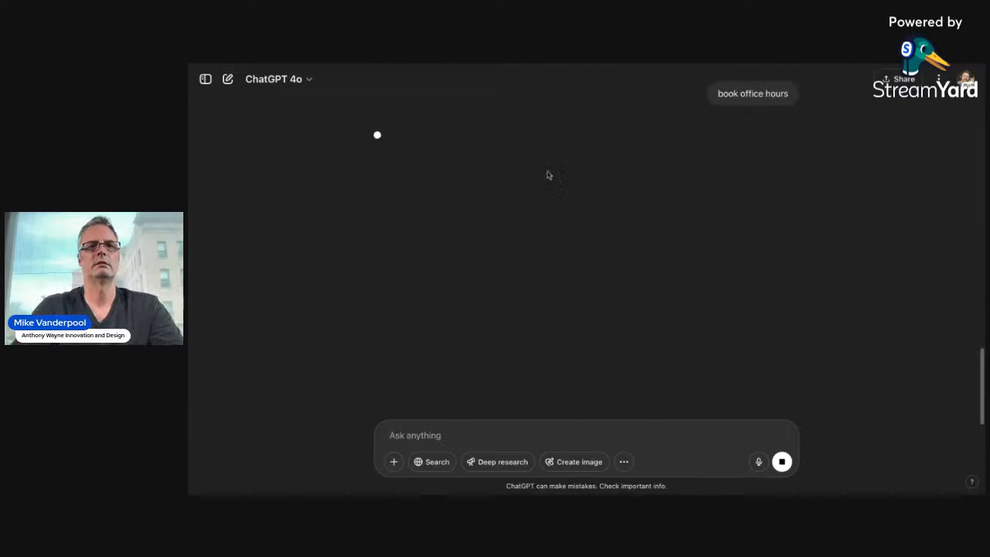
Check progress on the next-section mockup, and review the existing website's hero banner, Mission Statement and logo
{"action": "scroll", "coordinate": [563, 287], "scroll_direction": "down", "scroll_amount": 3}
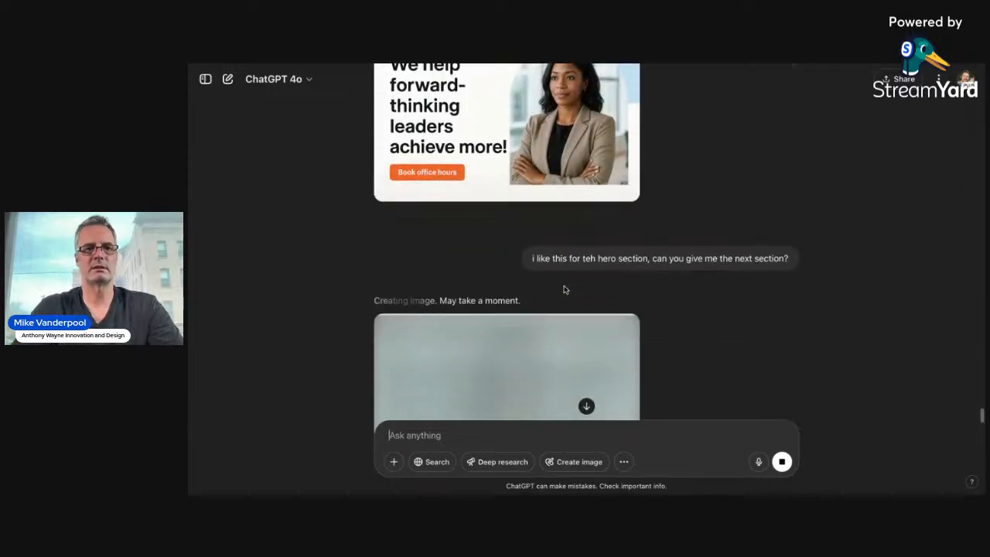
{"action": "scroll", "coordinate": [564, 289], "scroll_direction": "down", "scroll_amount": 1}
{"action": "left_click", "coordinate": [689, 64]}
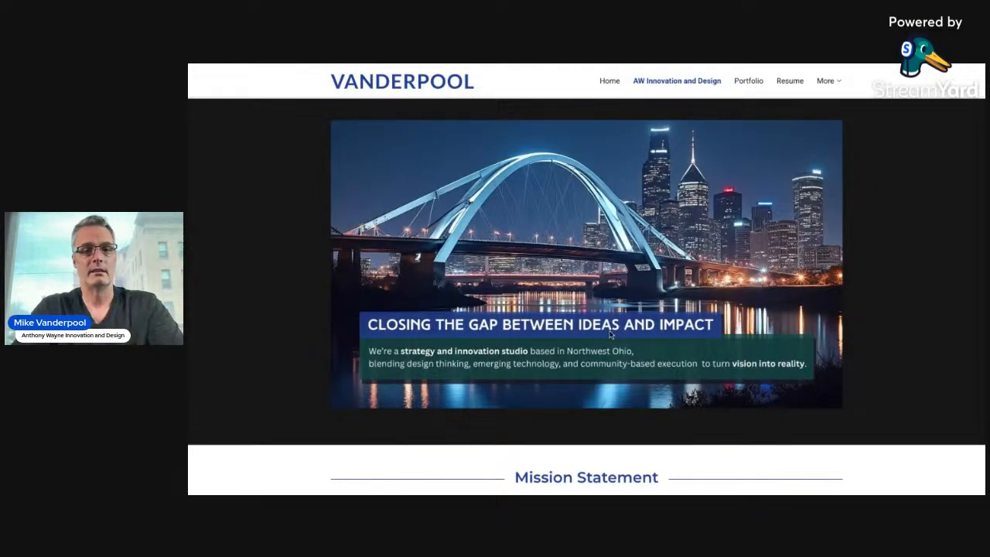
{"action": "scroll", "coordinate": [610, 336], "scroll_direction": "down", "scroll_amount": 1}
{"action": "scroll", "coordinate": [607, 370], "scroll_direction": "down", "scroll_amount": 2}
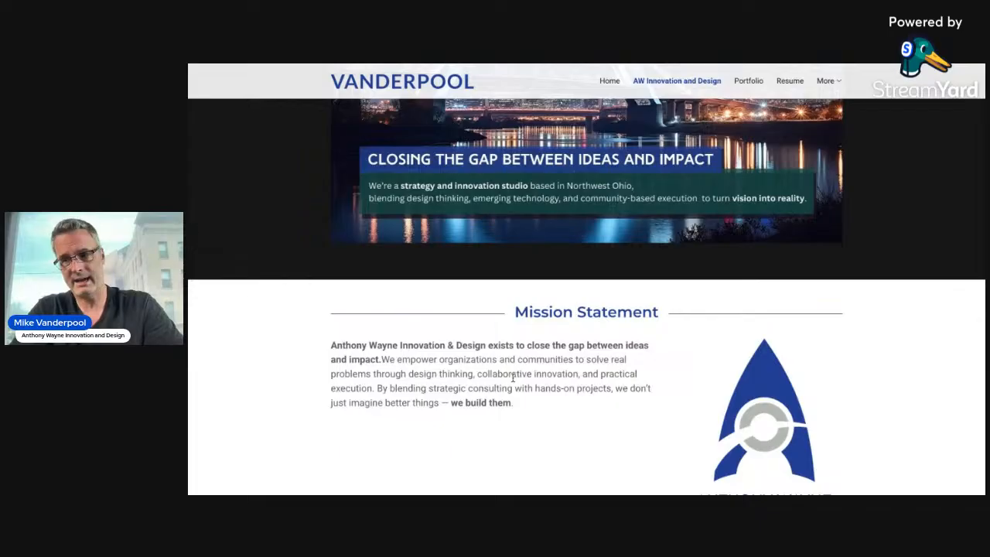
{"action": "scroll", "coordinate": [512, 377], "scroll_direction": "down", "scroll_amount": 2}
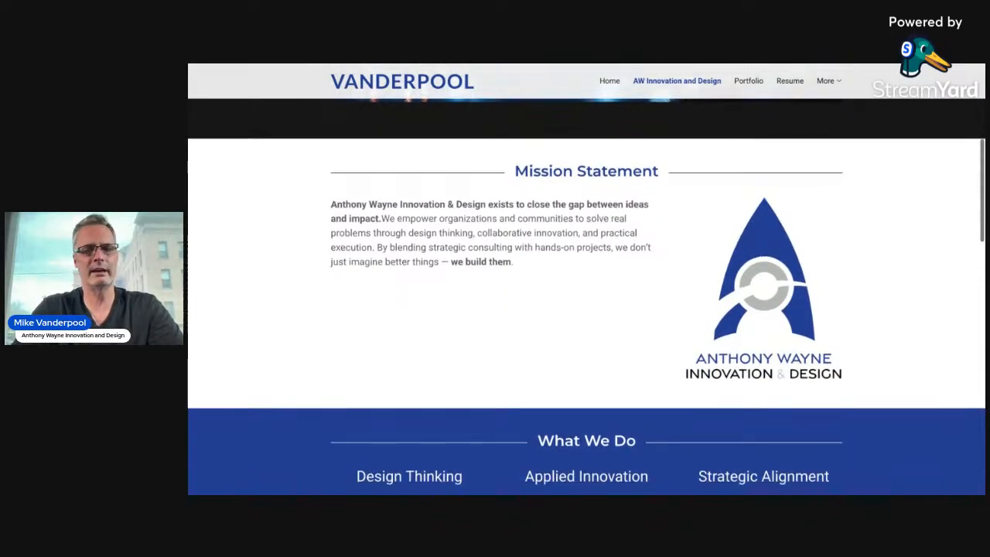
{"action": "scroll", "coordinate": [586, 278], "scroll_direction": "down", "scroll_amount": 1}
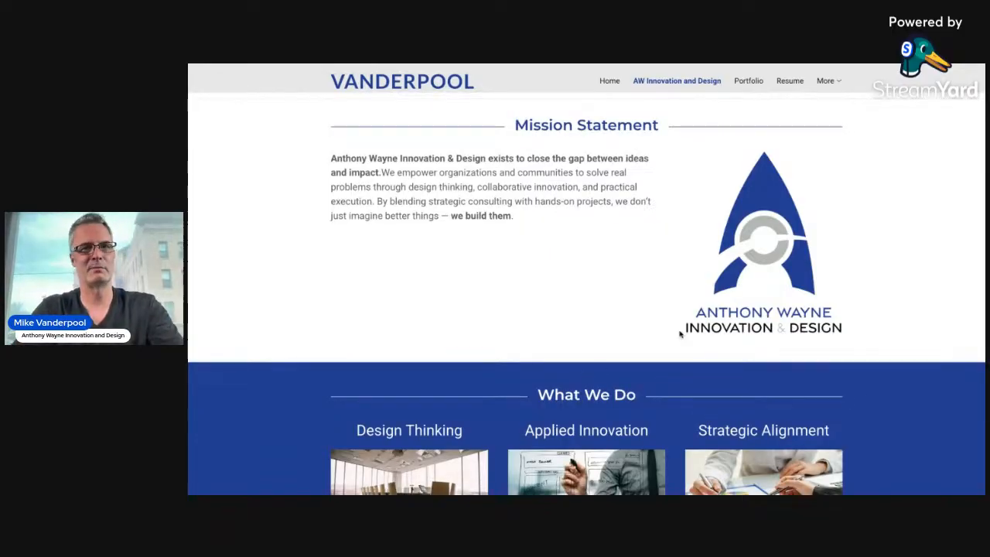
Switch to OpenArt and enter the image prompt: create an image of an AI CEO with the name "AI Instein"
{"action": "left_click", "coordinate": [770, 68]}
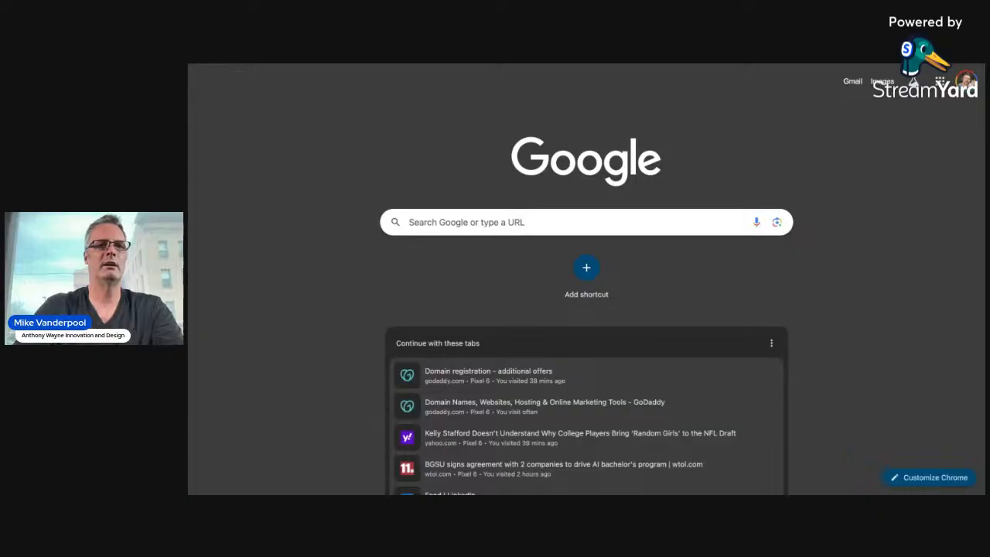
{"action": "key", "text": "Return"}
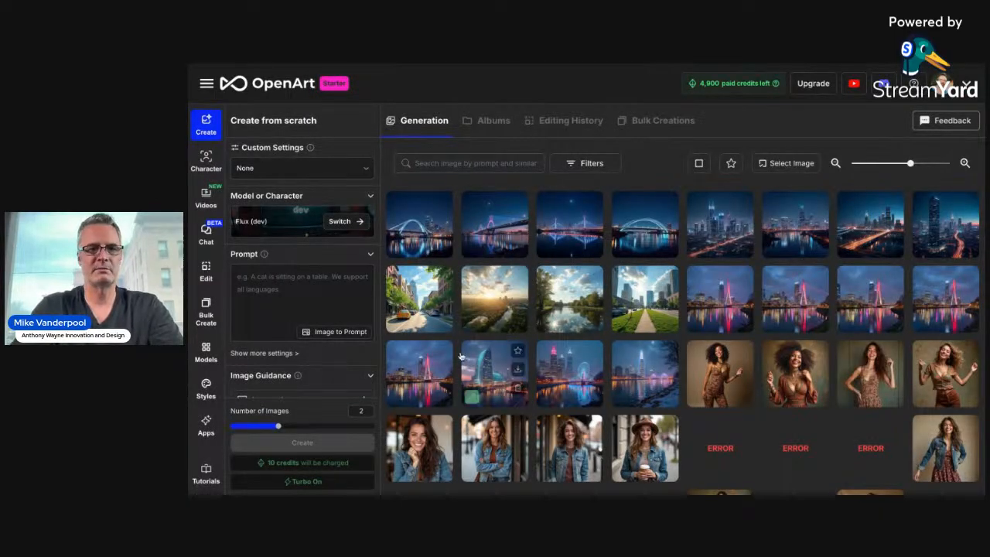
{"action": "left_click", "coordinate": [286, 276]}
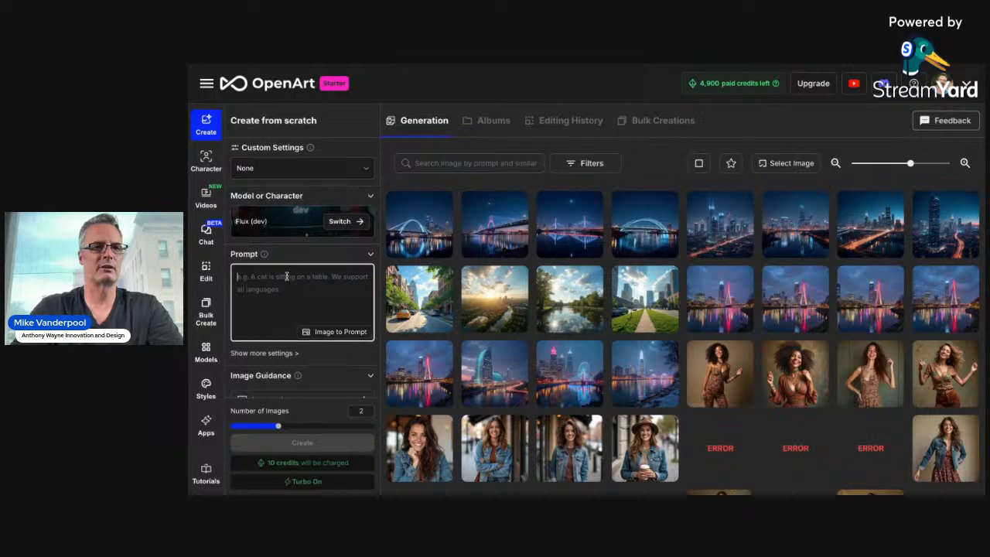
{"action": "type", "text": "rea"}
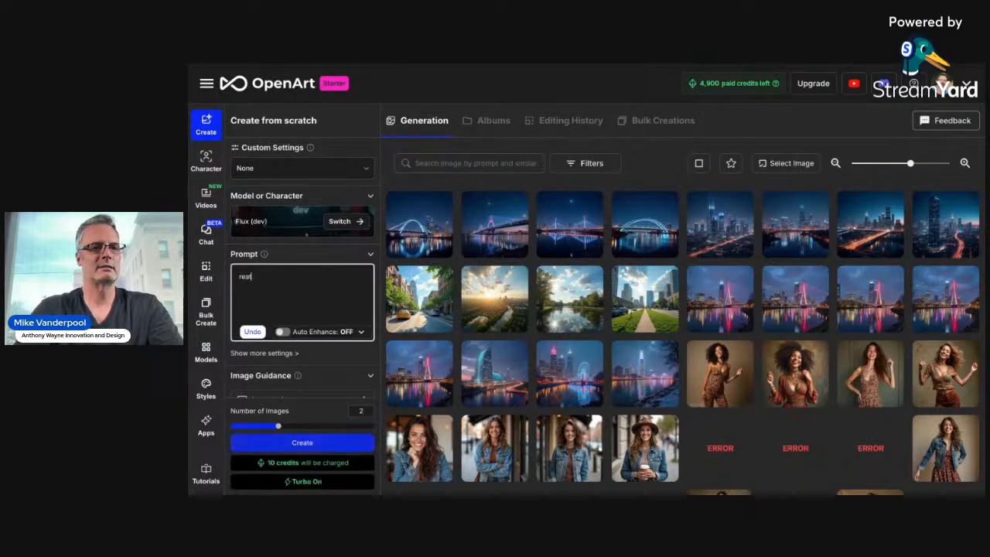
{"action": "key", "text": "BackSpace"}
{"action": "key", "text": "BackSpace"}
{"action": "type", "text": "create a c"}
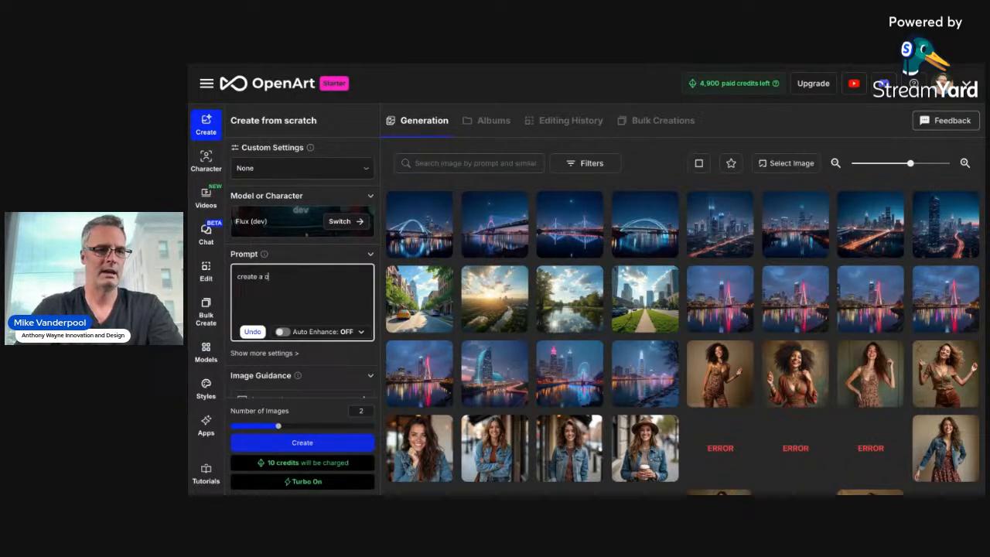
{"action": "type", "text": "harter"}
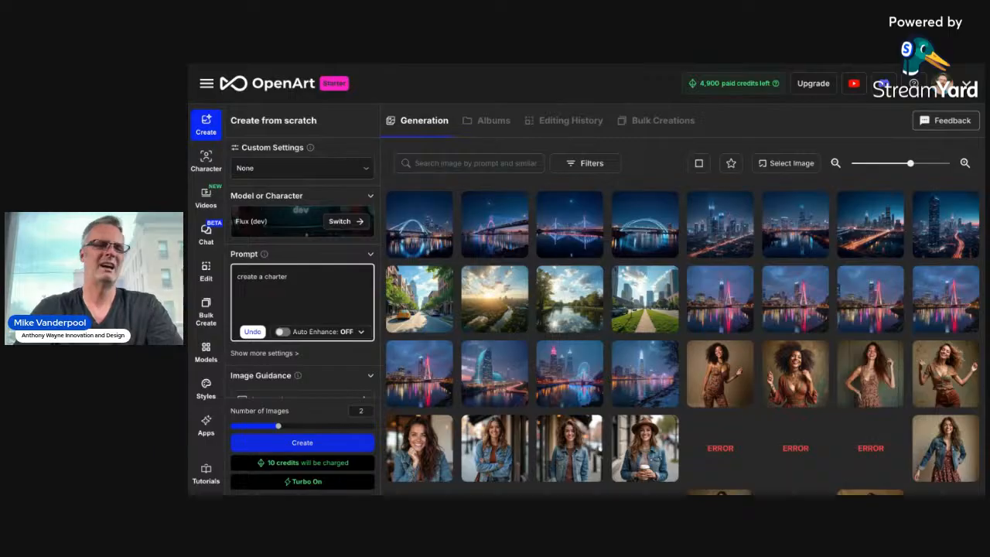
{"action": "key", "text": "BackSpace"}
{"action": "type", "text": "n"}
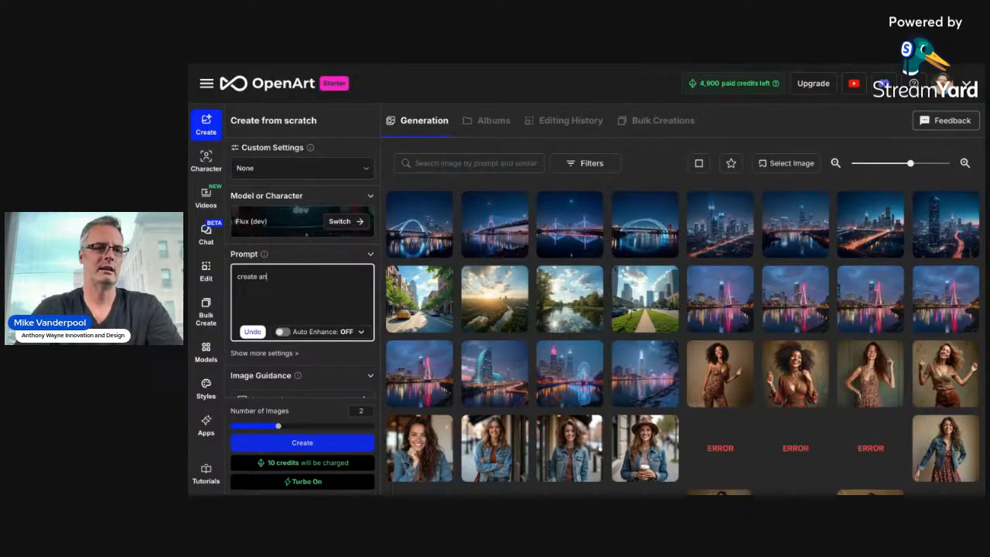
{"action": "type", "text": " image of an AI"}
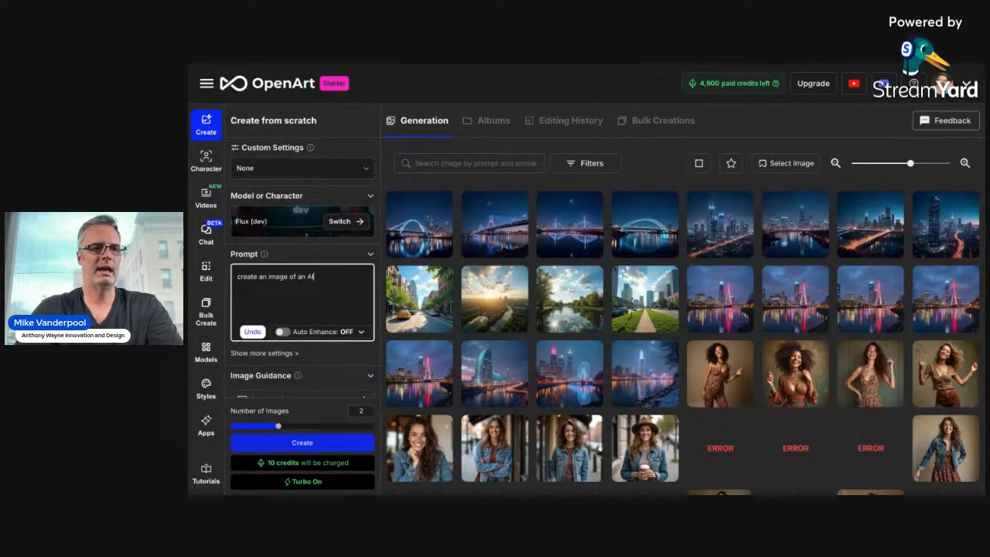
{"action": "type", "text": " CEO w"}
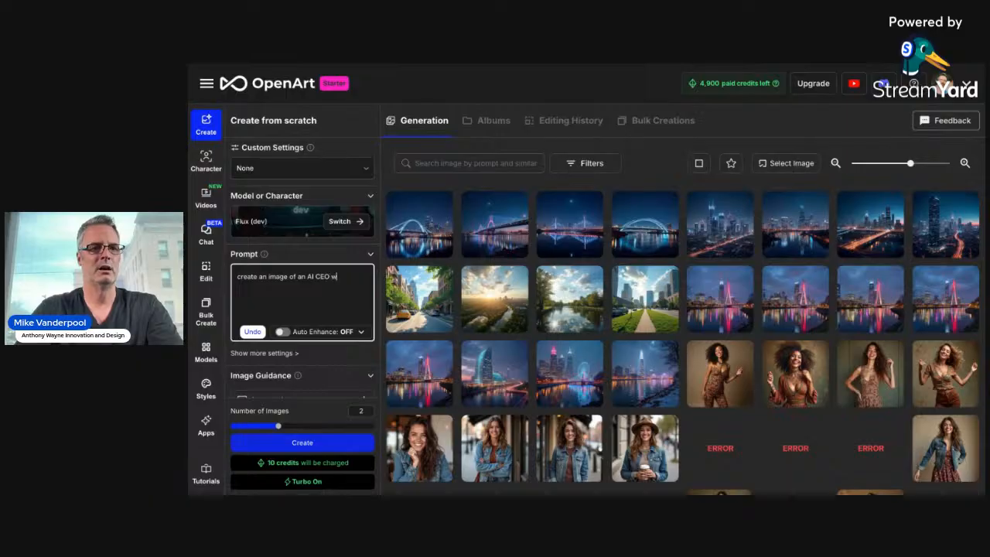
{"action": "type", "text": "ith the name \"AI"}
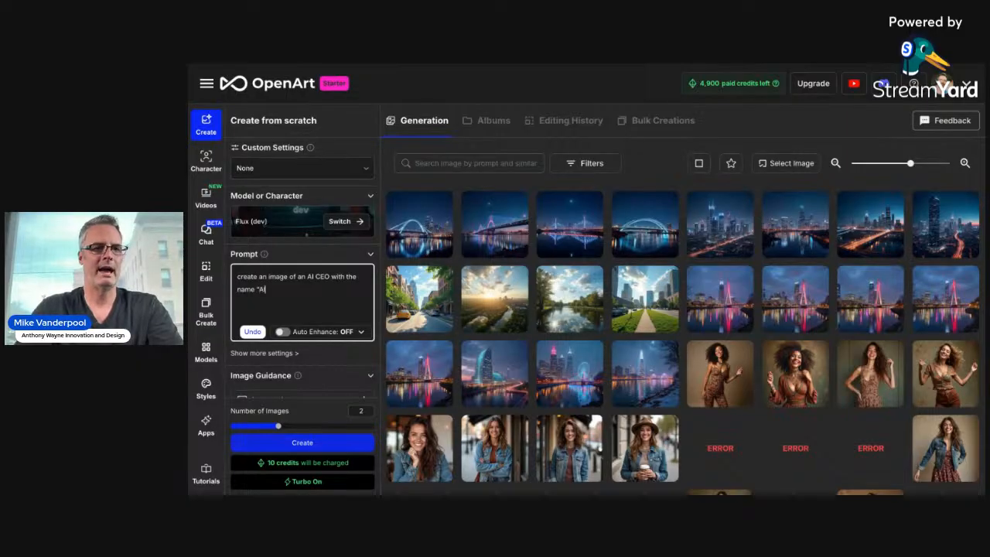
{"action": "type", "text": " Inst"}
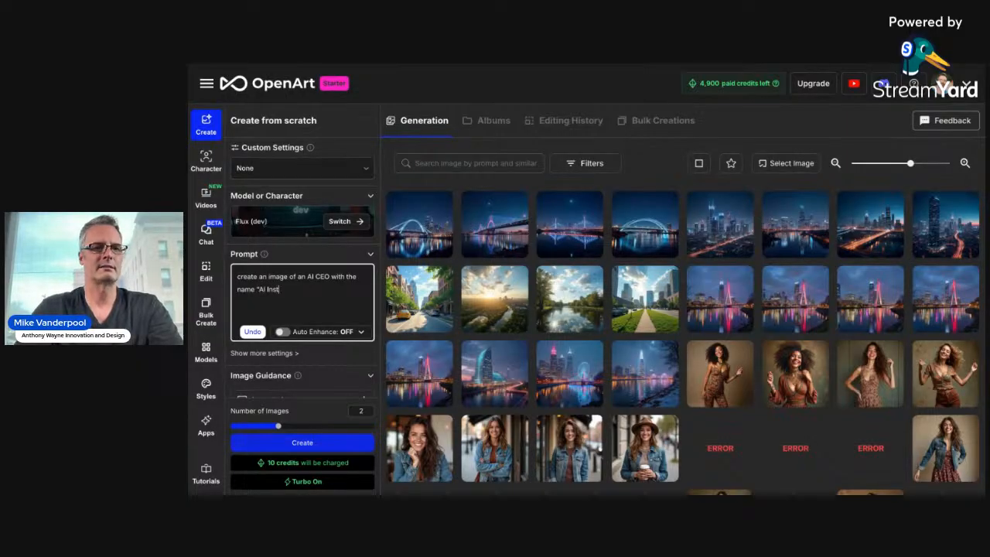
{"action": "type", "text": "ein\""}
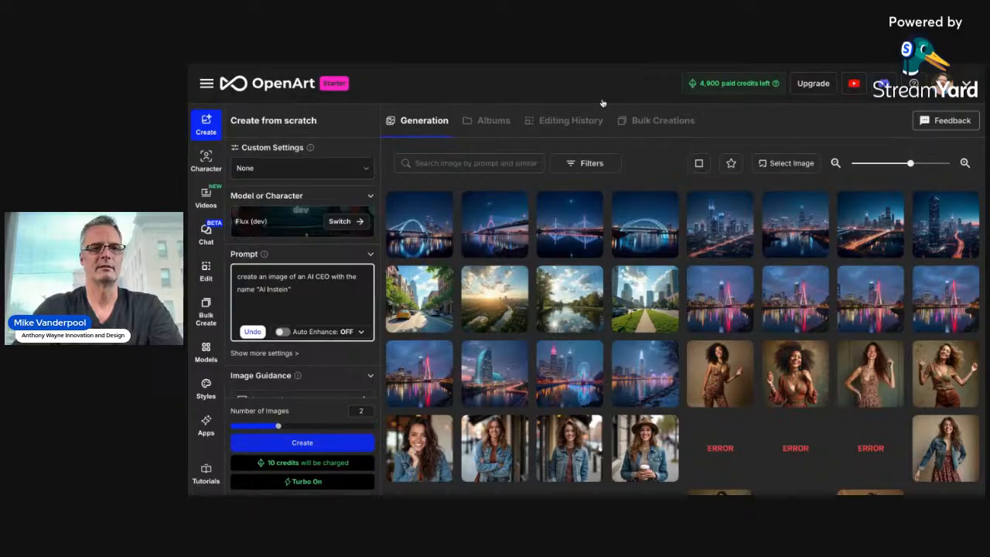
Search Google for albert einstien to check the spelling of the physicist's name
{"action": "left_click", "coordinate": [717, 67]}
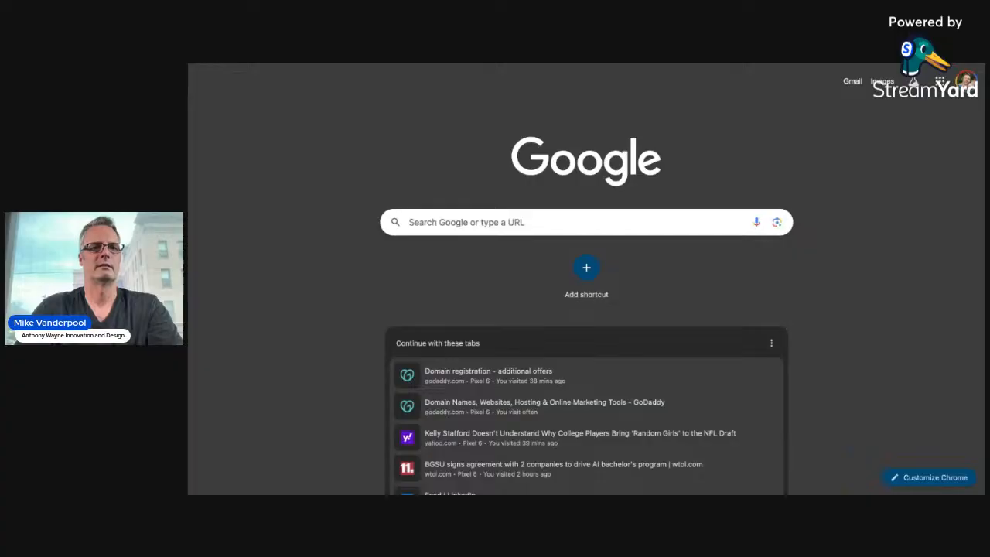
{"action": "key", "text": "Return"}
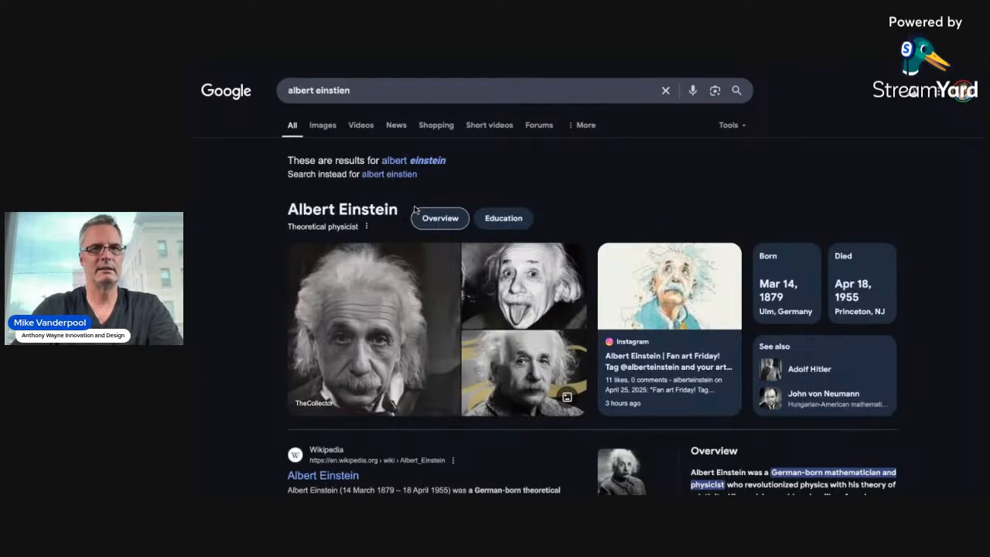
{"action": "left_click", "coordinate": [556, 65]}
Back in OpenArt, set the number of images to 4 and generate them from the AI CEO prompt
{"action": "left_click", "coordinate": [557, 66]}
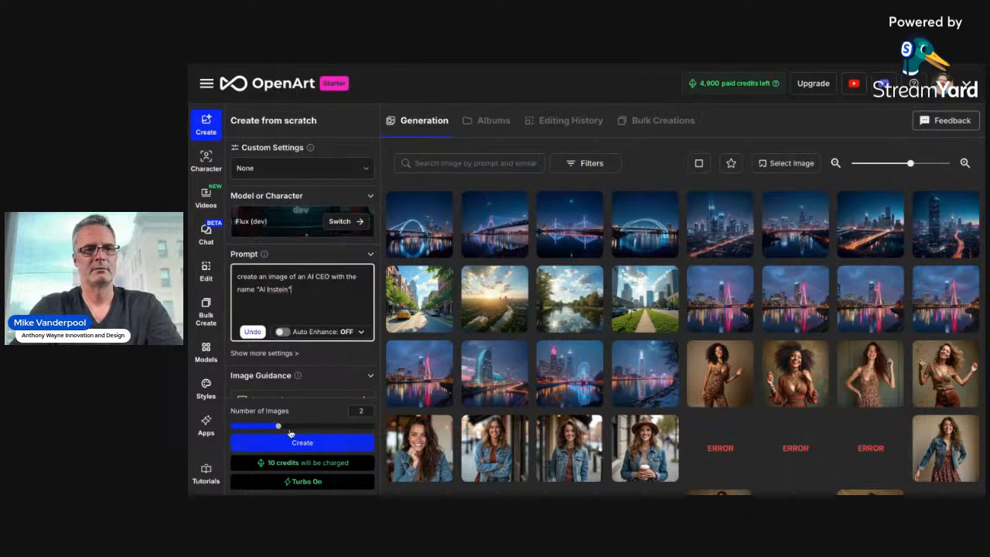
{"action": "left_click_drag", "start_coordinate": [279, 426], "coordinate": [407, 427]}
{"action": "left_click", "coordinate": [333, 438]}
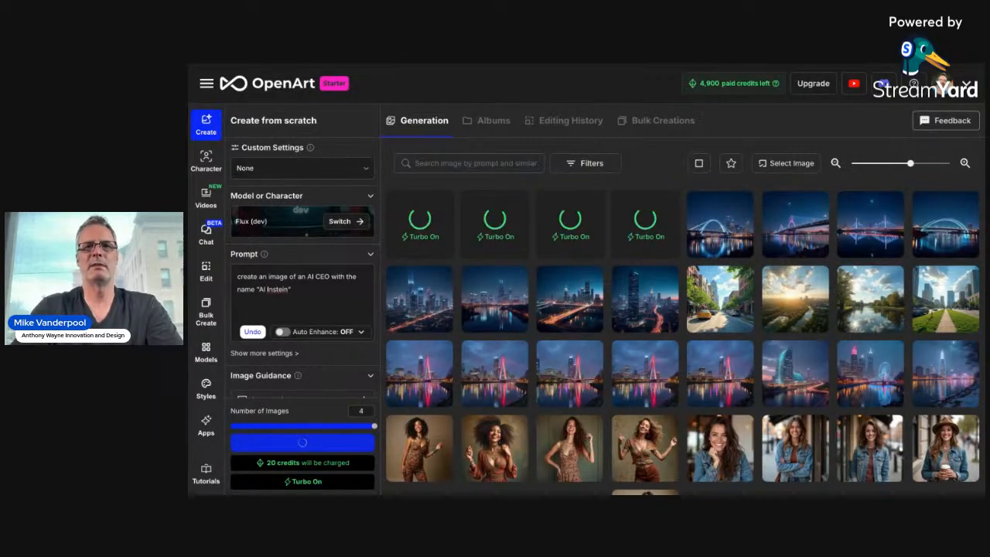
Switch to ChatGPT and compare the futuristic Innovate & Learn mockup with the hero and next-section mockups in the other conversation
{"action": "key", "text": "ctrl+Tab"}
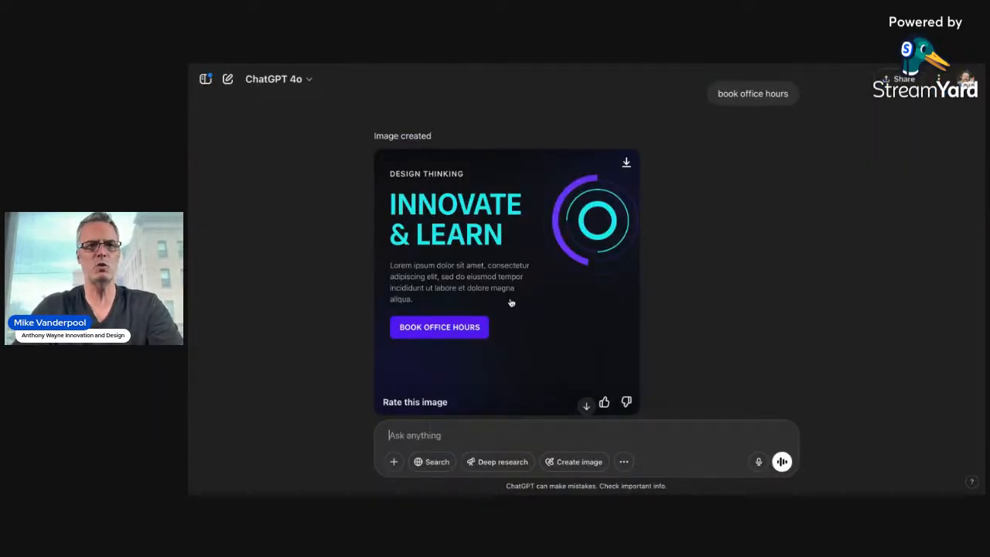
{"action": "scroll", "coordinate": [510, 303], "scroll_direction": "down", "scroll_amount": 1}
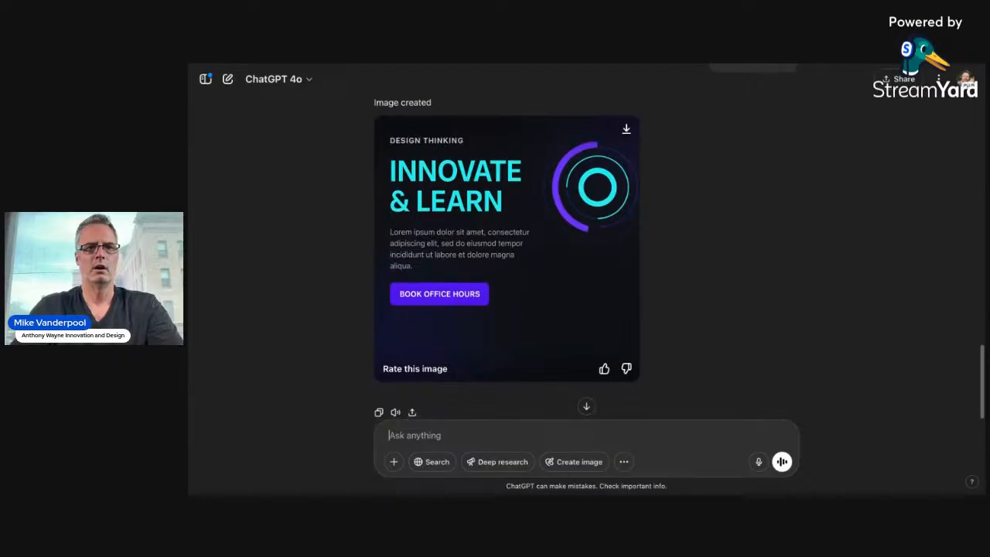
{"action": "scroll", "coordinate": [511, 302], "scroll_direction": "down", "scroll_amount": 1}
{"action": "scroll", "coordinate": [507, 246], "scroll_direction": "down", "scroll_amount": 1}
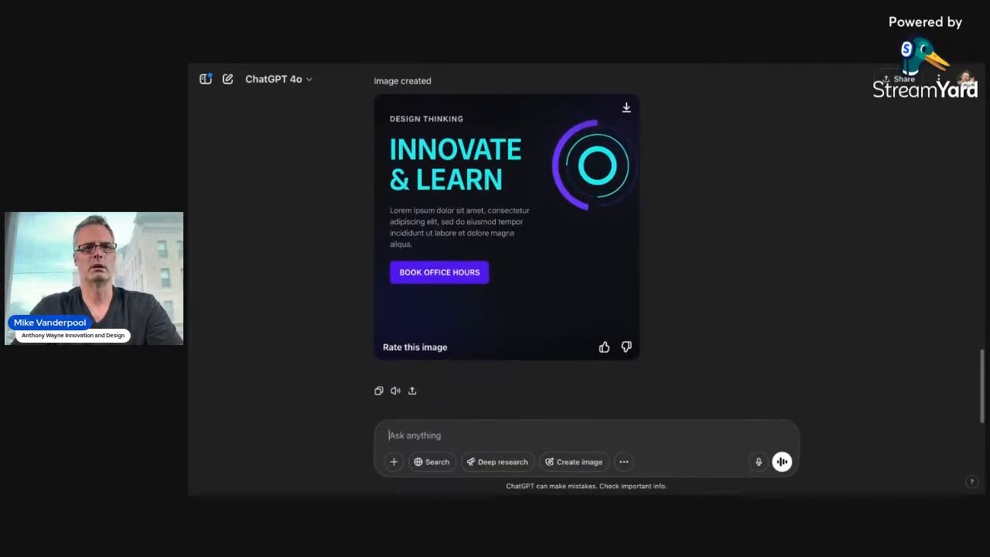
{"action": "scroll", "coordinate": [507, 246], "scroll_direction": "up", "scroll_amount": 1}
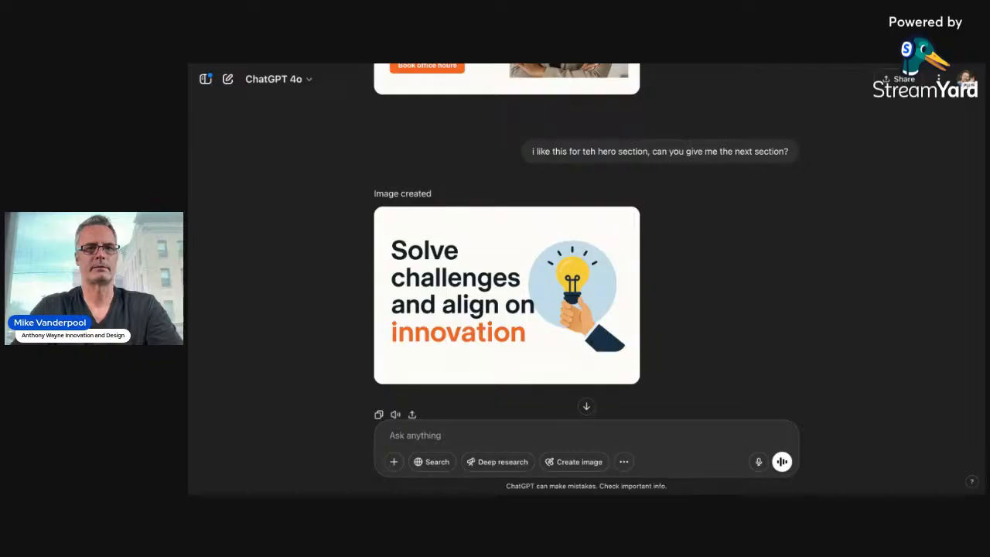
{"action": "scroll", "coordinate": [465, 246], "scroll_direction": "down", "scroll_amount": 2}
{"action": "scroll", "coordinate": [465, 246], "scroll_direction": "up", "scroll_amount": 6}
{"action": "scroll", "coordinate": [465, 246], "scroll_direction": "down", "scroll_amount": 2}
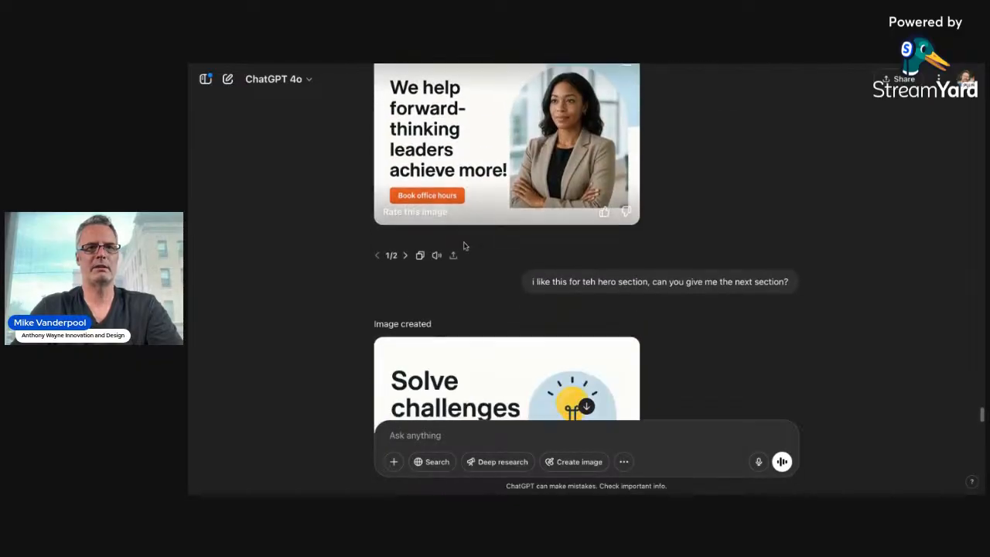
Return to the color scheme conversation and download the Innovate & Learn mockup image
{"action": "left_click", "coordinate": [495, 65]}
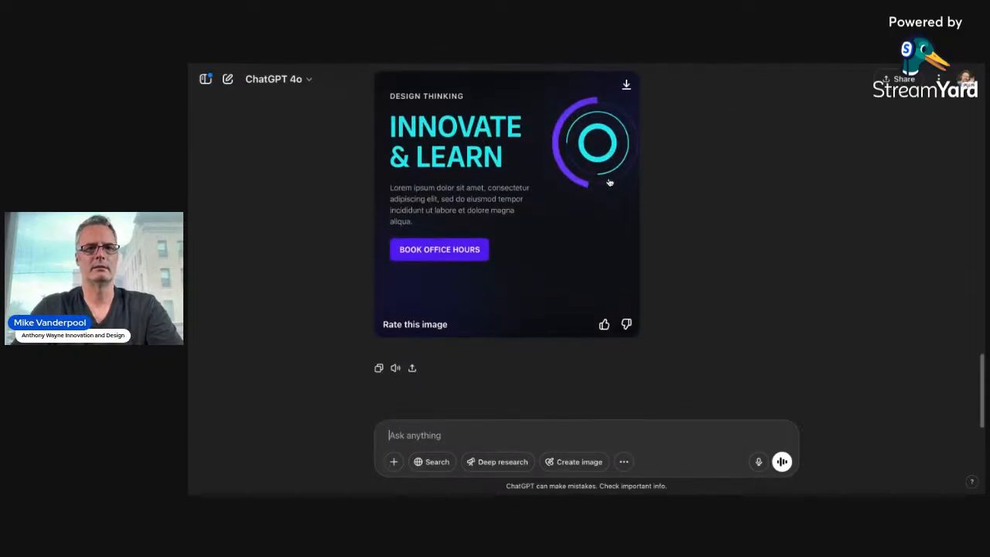
{"action": "scroll", "coordinate": [608, 181], "scroll_direction": "up", "scroll_amount": 3}
{"action": "scroll", "coordinate": [610, 183], "scroll_direction": "down", "scroll_amount": 1}
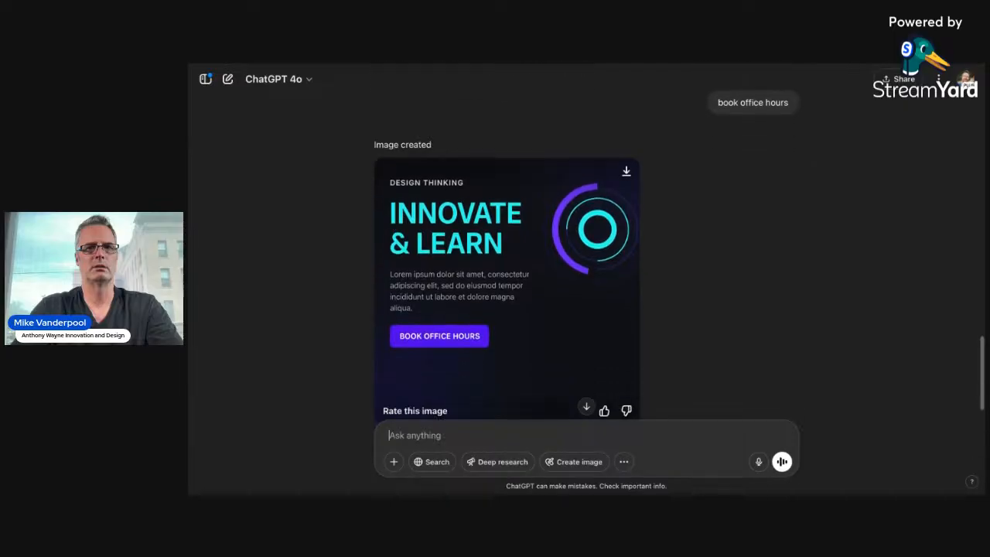
{"action": "mouse_move", "coordinate": [636, 189]}
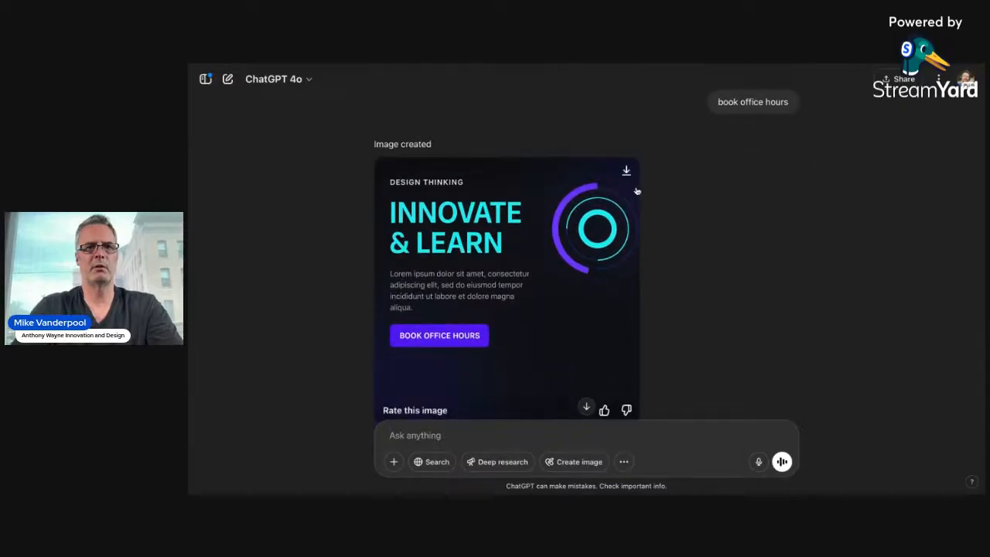
{"action": "left_click", "coordinate": [626, 173]}
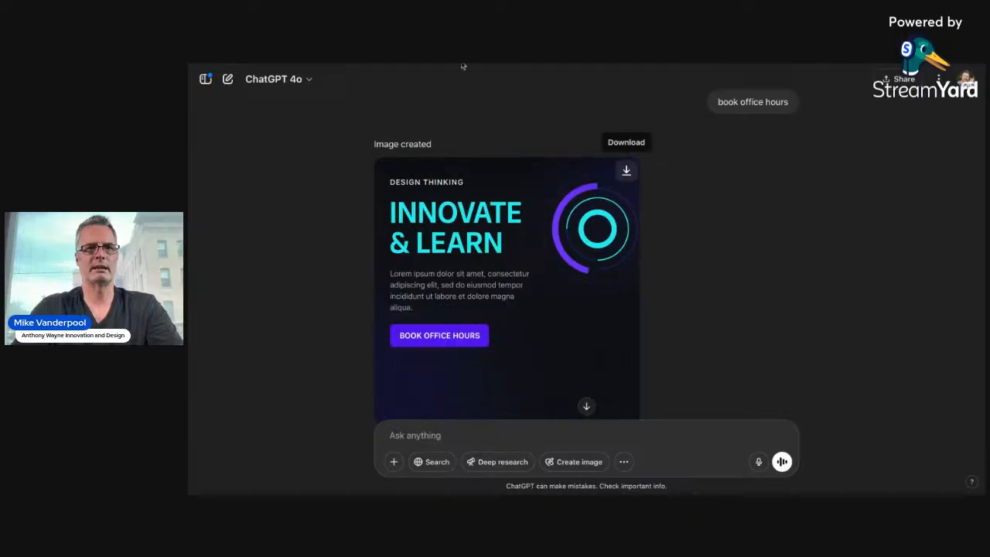
In the section mockup conversation, attach the downloaded Innovate & Learn image and send it with the prompt: use this as reference
{"action": "scroll", "coordinate": [462, 67], "scroll_direction": "down", "scroll_amount": 10}
{"action": "left_click", "coordinate": [490, 437]}
{"action": "type", "text": "u"}
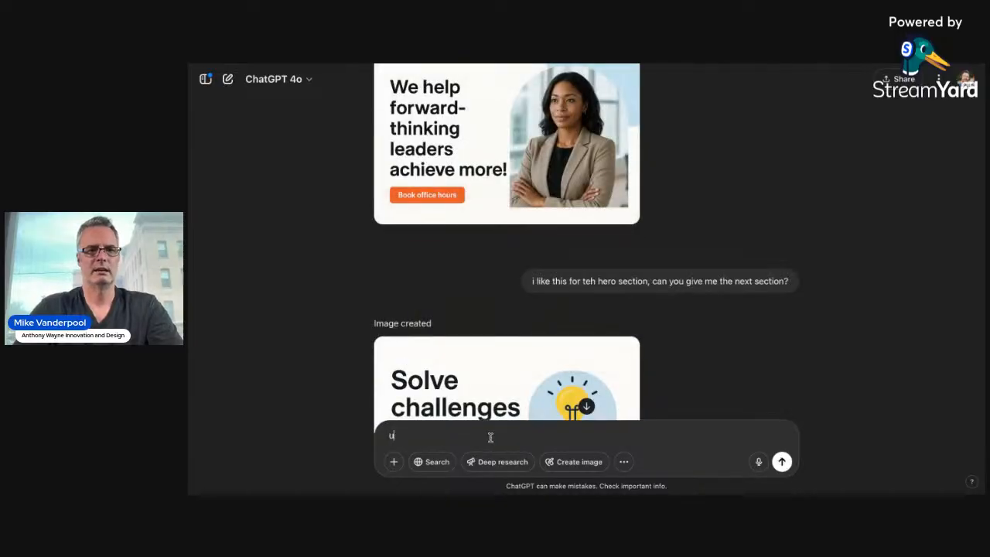
{"action": "type", "text": "se this"}
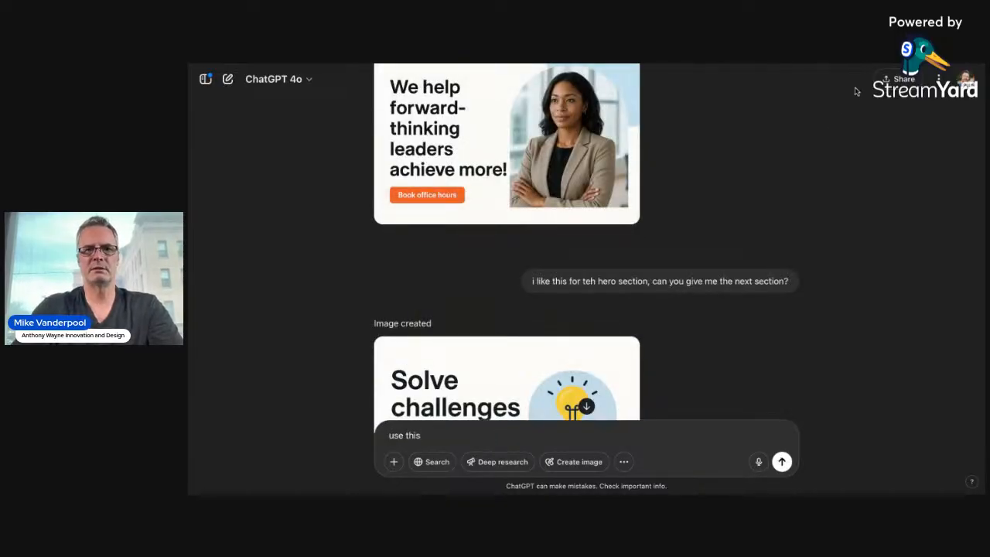
{"action": "left_click_drag", "start_coordinate": [856, 89], "coordinate": [814, 117]}
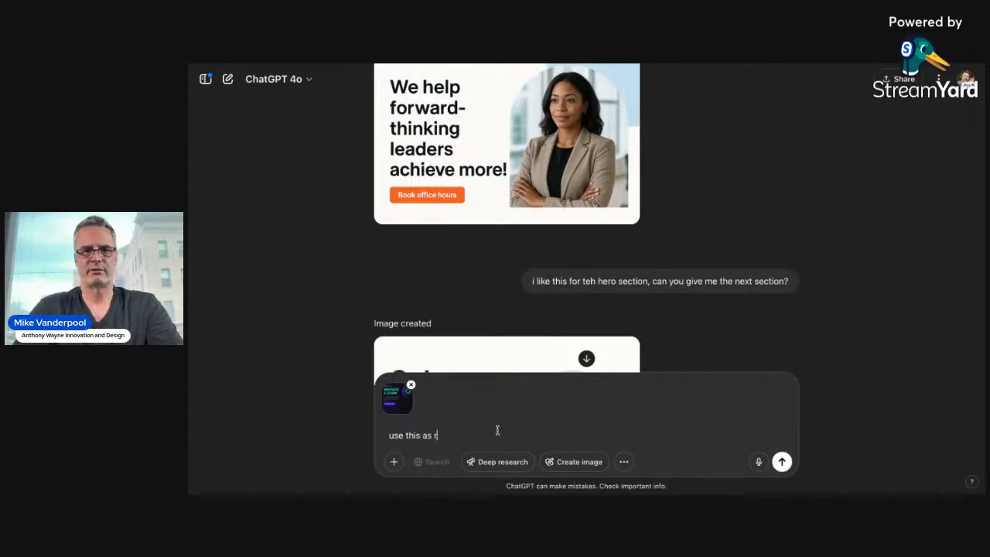
{"action": "type", "text": "as rere"}
{"action": "key", "text": "BackSpace"}
{"action": "key", "text": "BackSpace"}
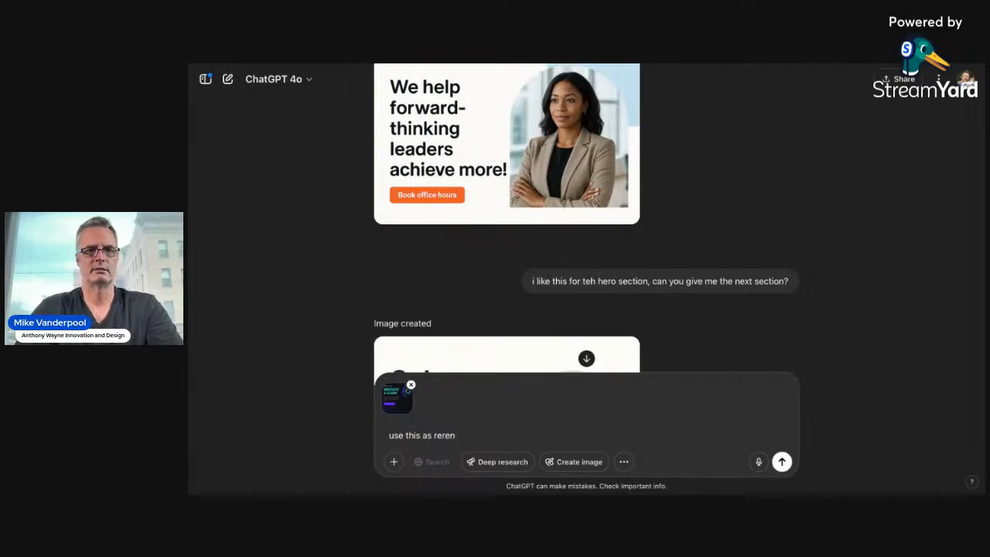
{"action": "type", "text": "ference"}
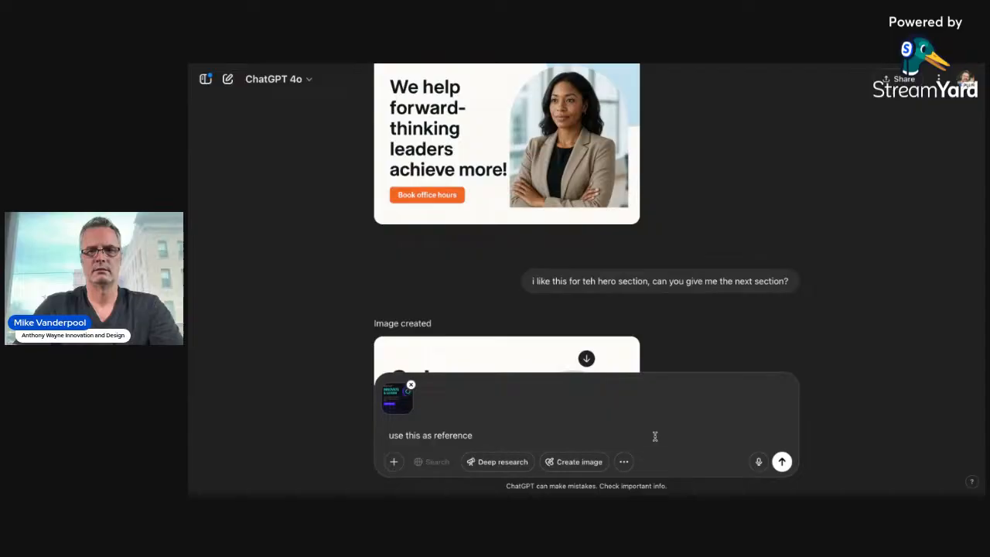
{"action": "left_click", "coordinate": [782, 462]}
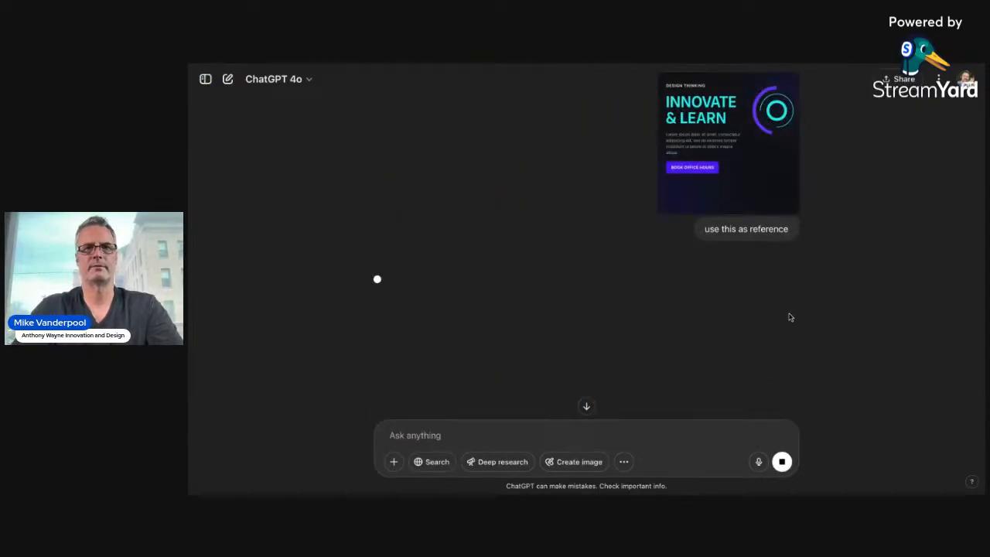
Switch to OpenArt and examine the newly generated AI CEO portraits one by one at full size
{"action": "left_click", "coordinate": [824, 65]}
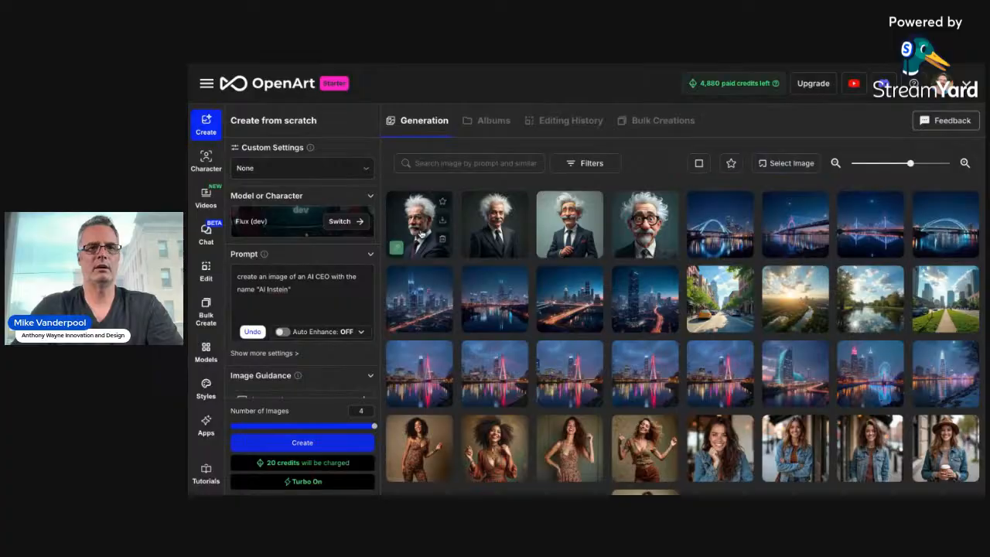
{"action": "left_click", "coordinate": [421, 224]}
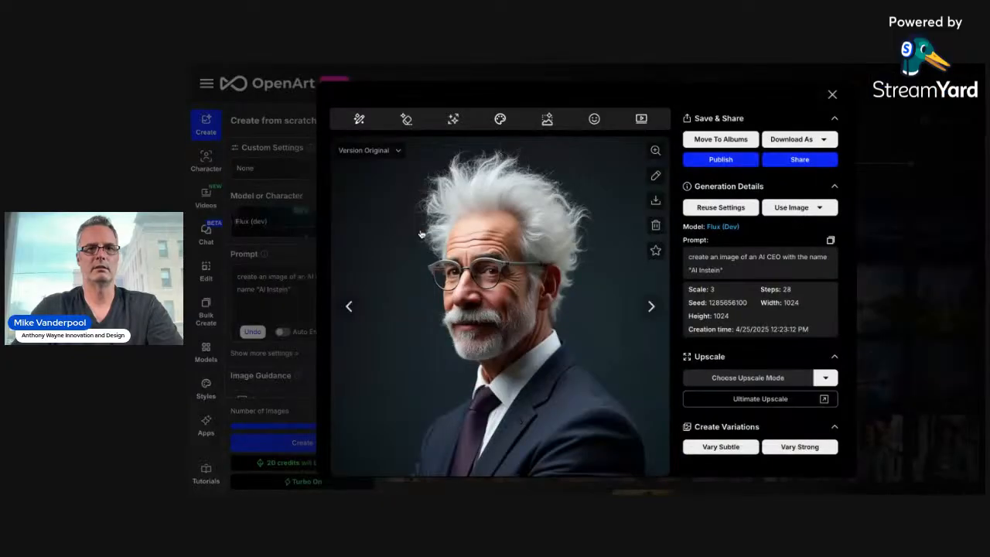
{"action": "left_click", "coordinate": [651, 307]}
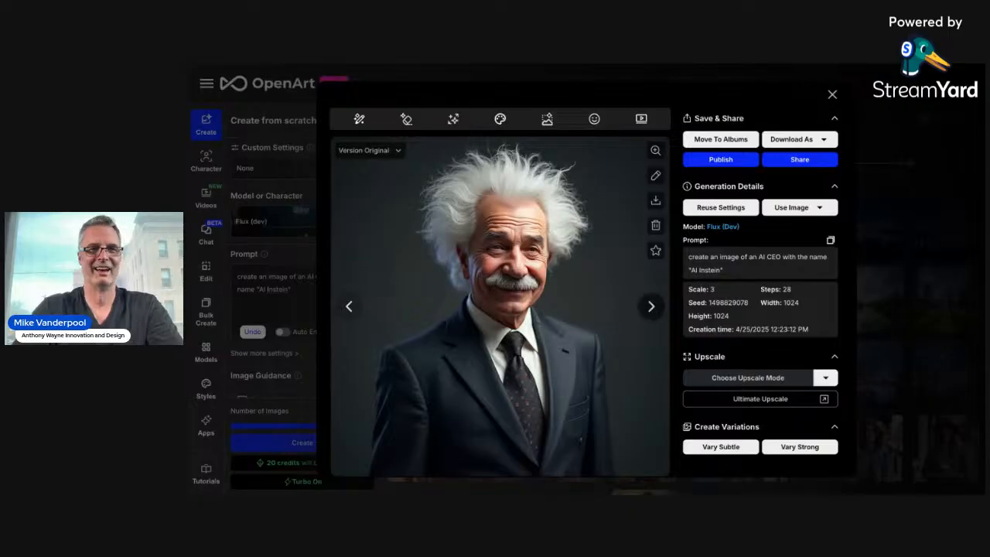
{"action": "left_click", "coordinate": [651, 306]}
{"action": "left_click", "coordinate": [651, 306]}
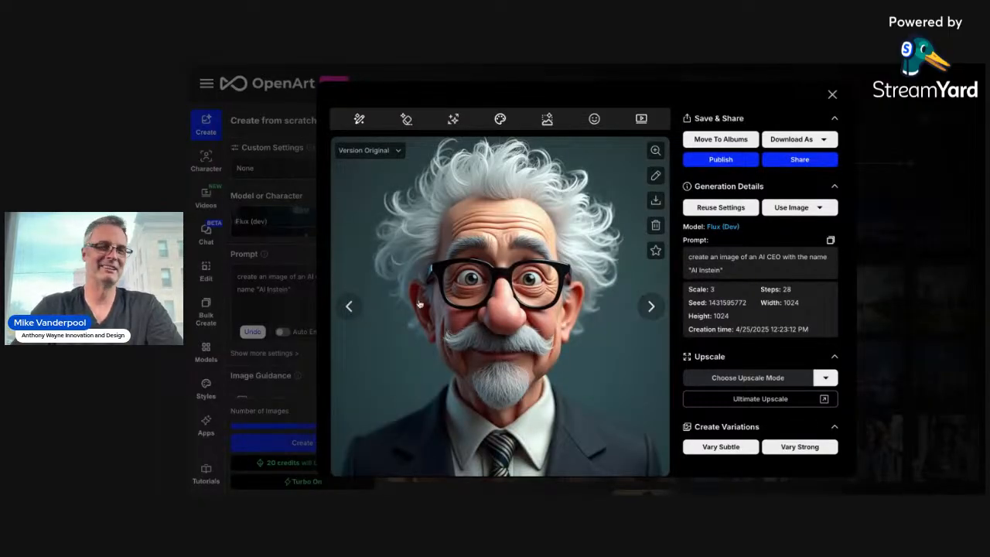
Browse the remaining AI CEO portraits at full size and reopen the white-haired man with glasses in a dark suit
{"action": "left_click", "coordinate": [350, 308]}
{"action": "left_click", "coordinate": [351, 308]}
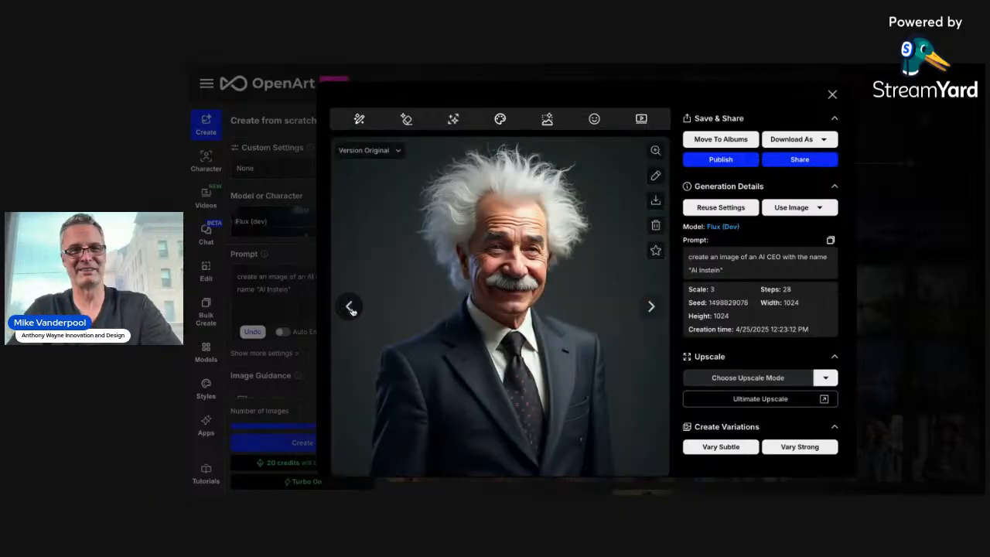
{"action": "left_click", "coordinate": [351, 309]}
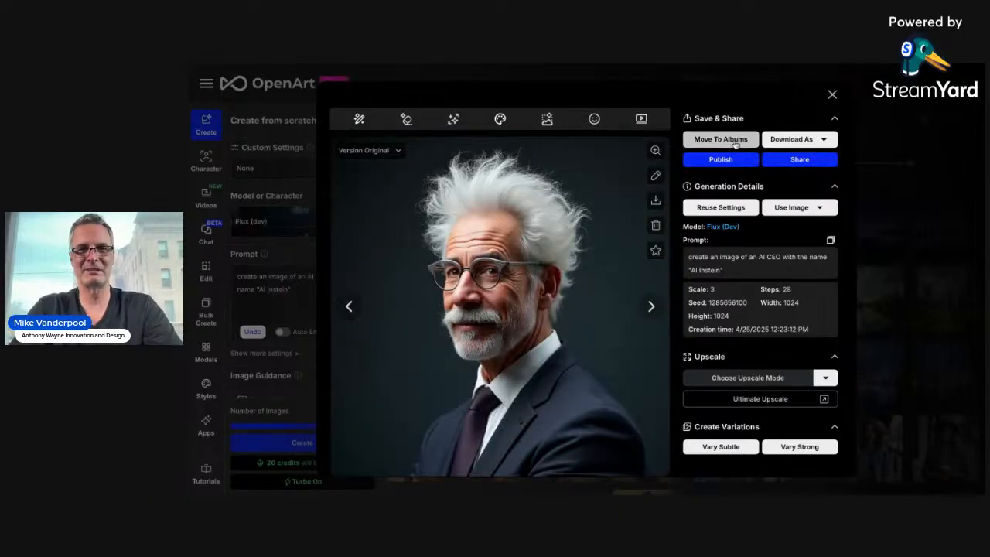
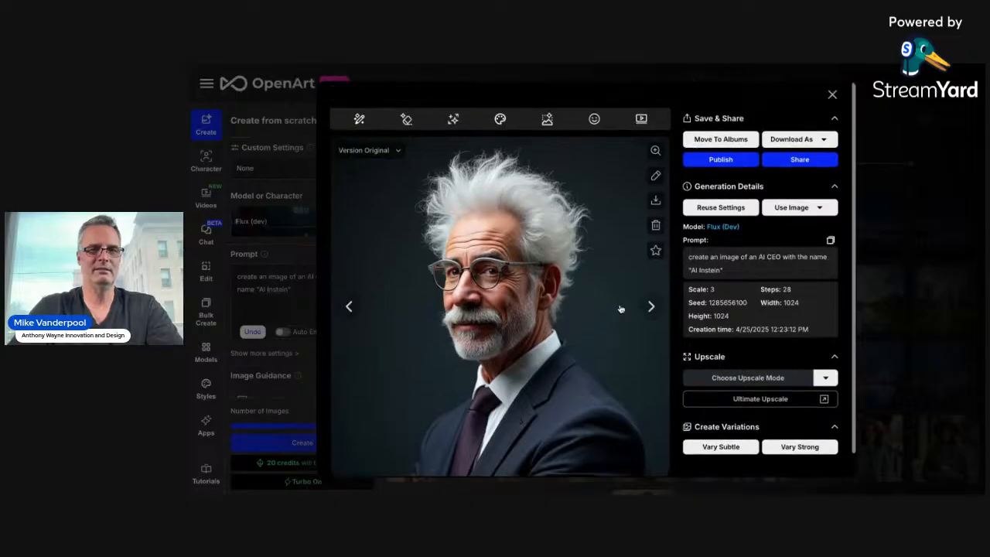
{"action": "left_click", "coordinate": [832, 95]}
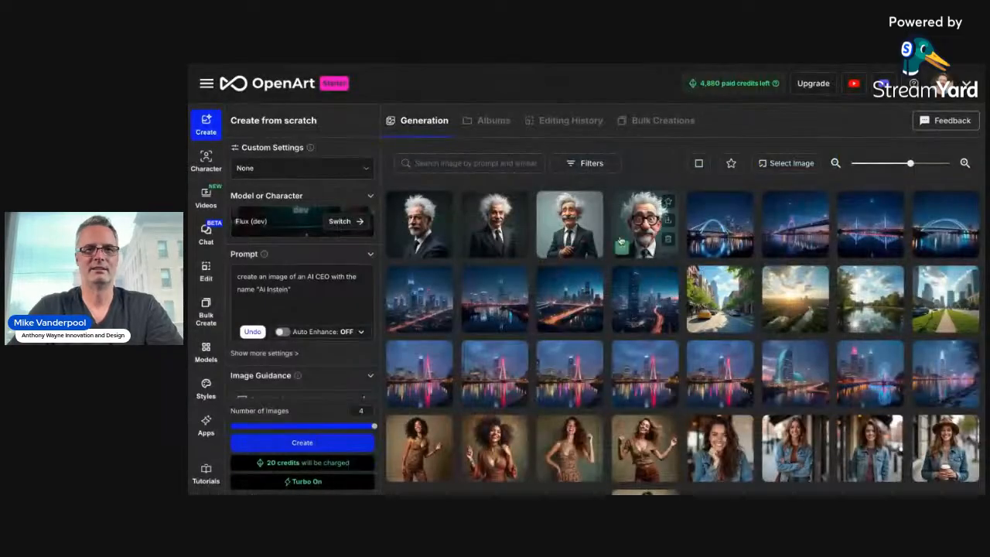
{"action": "left_click", "coordinate": [421, 242]}
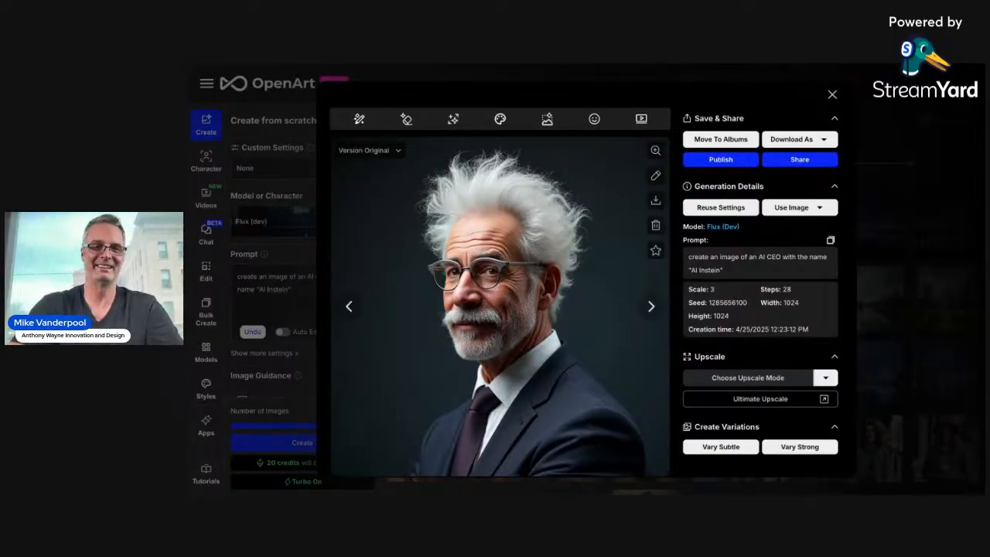
Switch to ChatGPT to check the progress of the new mockup and review the Innovate & Learn image with the purple button
{"action": "left_click", "coordinate": [487, 65]}
{"action": "scroll", "coordinate": [484, 272], "scroll_direction": "down", "scroll_amount": 3}
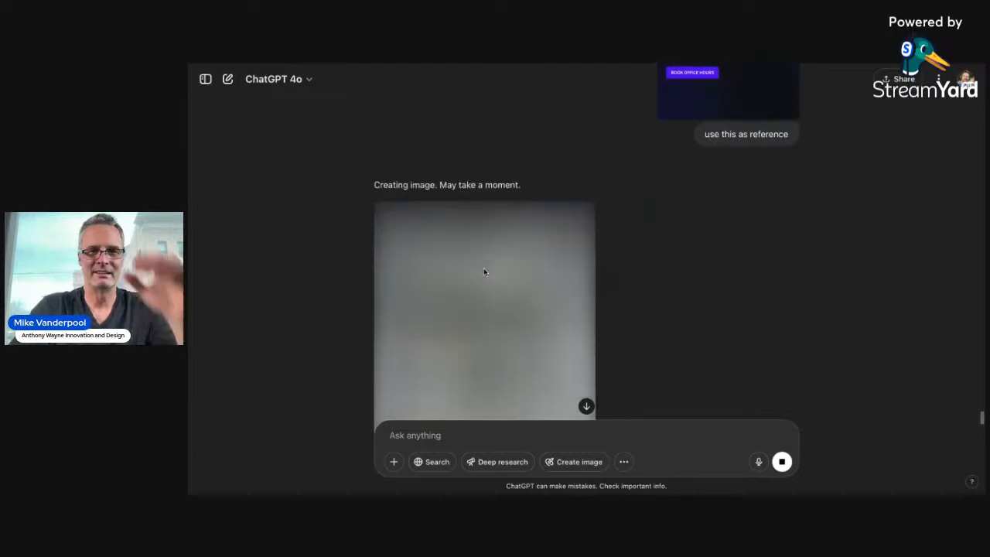
{"action": "scroll", "coordinate": [484, 268], "scroll_direction": "down", "scroll_amount": 1}
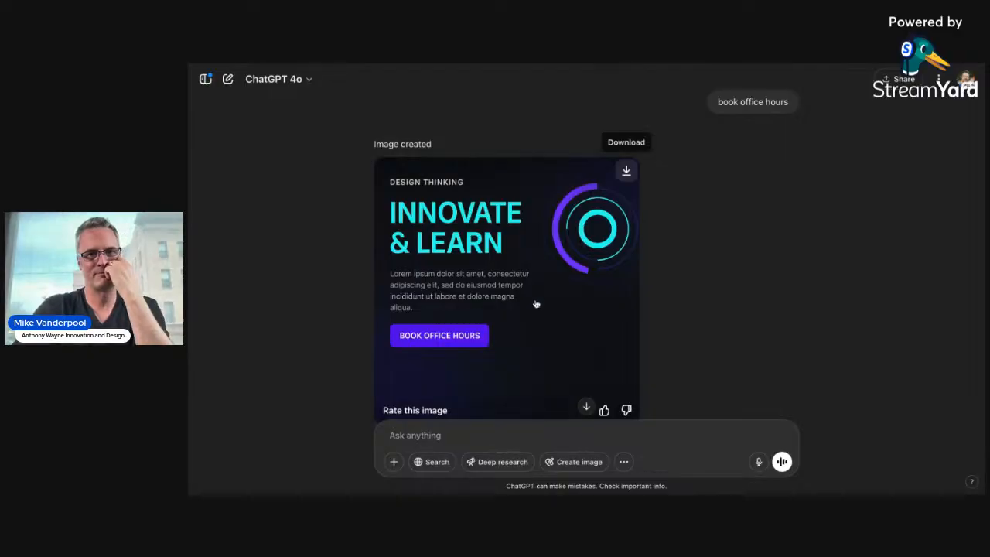
{"action": "scroll", "coordinate": [535, 302], "scroll_direction": "down", "scroll_amount": 1}
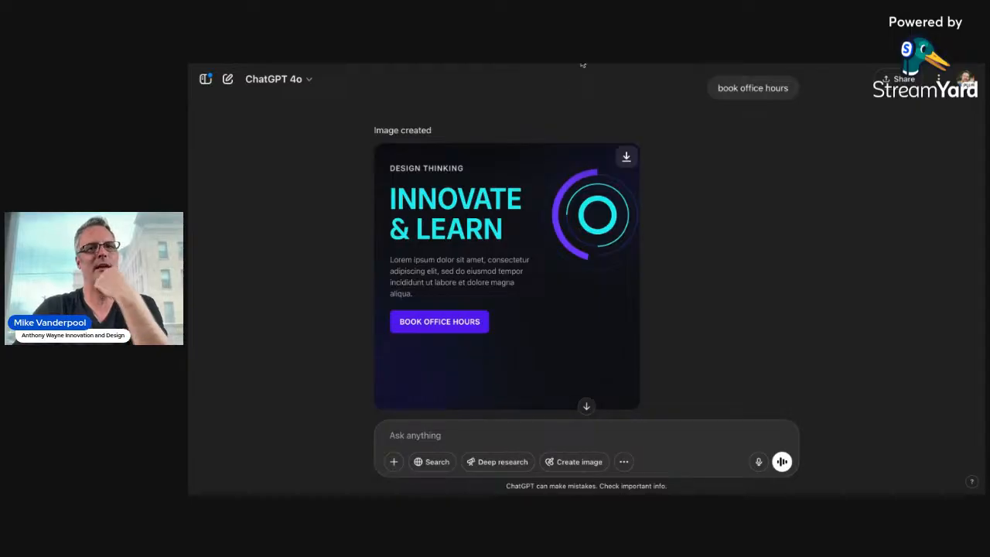
Switch to Adobe Color's extracted theme for the Innovate & Learn mockup and copy the hex code #1BF2F2
{"action": "key", "text": "ctrl+Tab"}
{"action": "key", "text": "ctrl+Tab"}
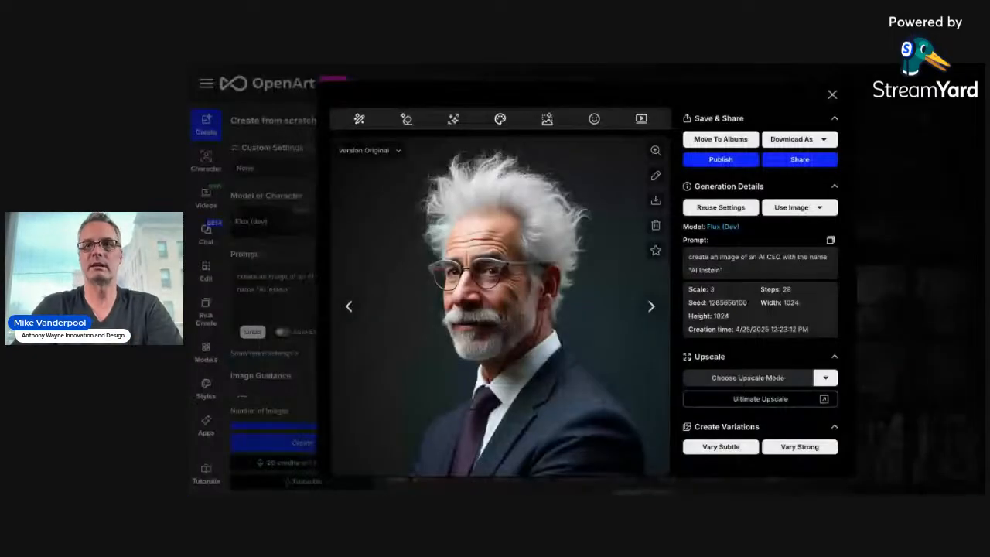
{"action": "key", "text": "ctrl+Tab"}
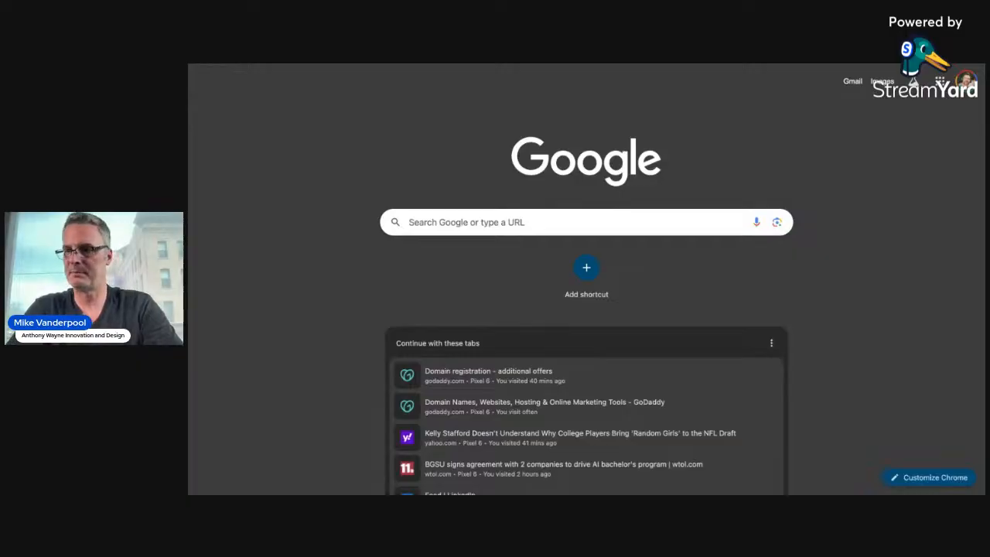
{"action": "key", "text": "ctrl+Tab"}
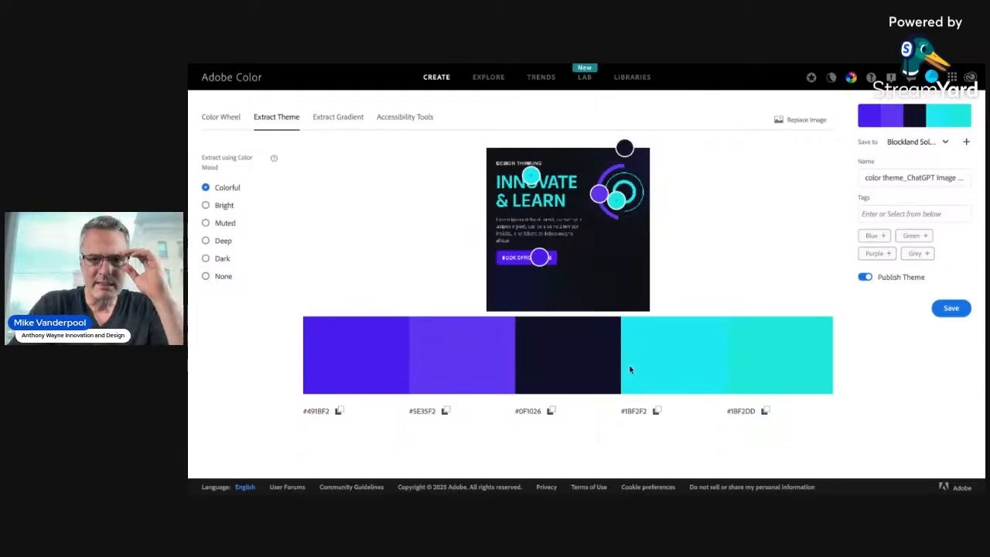
{"action": "left_click", "coordinate": [656, 412]}
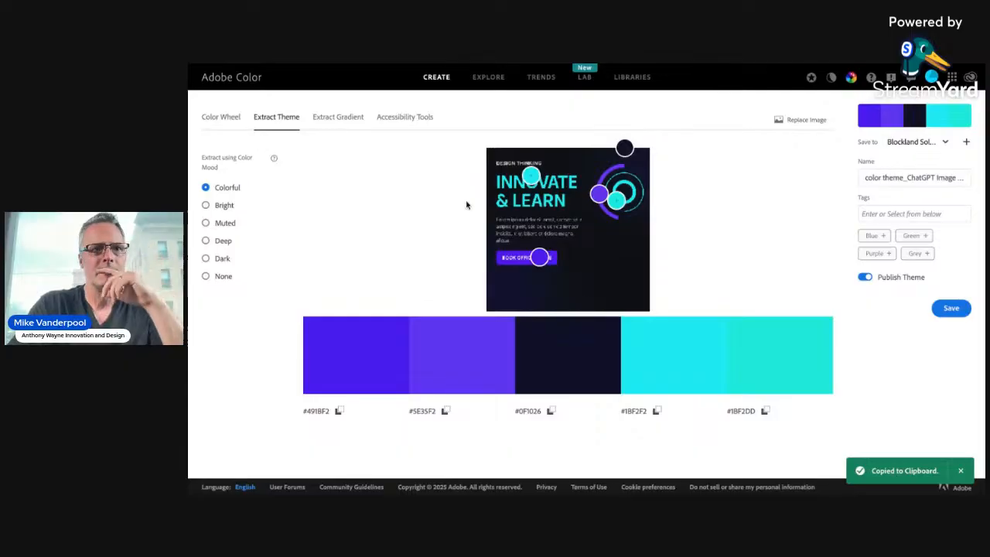
Open the theme in the color wheel and try Analogous, Monochromatic, Complementary and Split Complementary harmonies based on #0F1026
{"action": "left_click", "coordinate": [222, 117]}
{"action": "scroll", "coordinate": [470, 286], "scroll_direction": "down", "scroll_amount": 2}
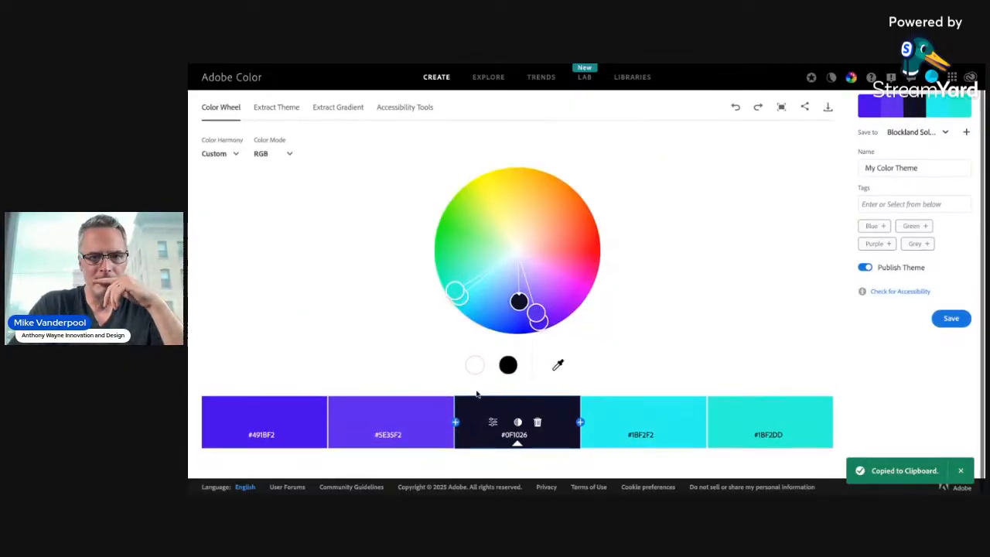
{"action": "left_click", "coordinate": [497, 425]}
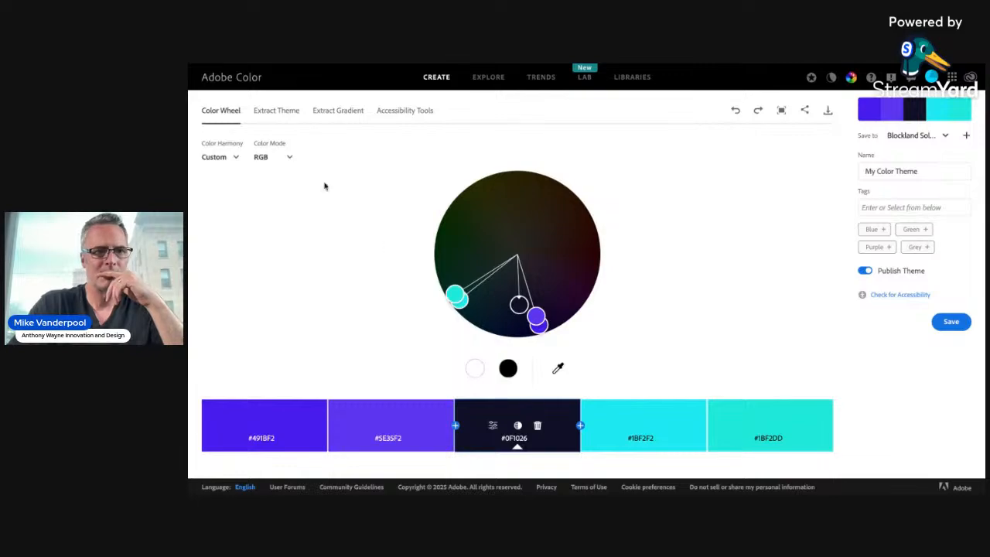
{"action": "left_click", "coordinate": [234, 160]}
{"action": "left_click", "coordinate": [235, 181]}
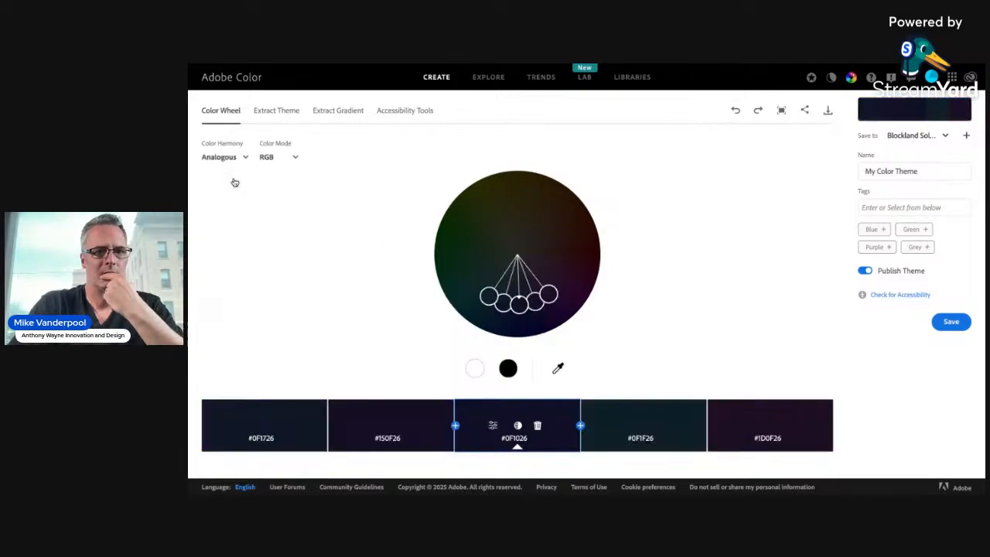
{"action": "left_click", "coordinate": [226, 162]}
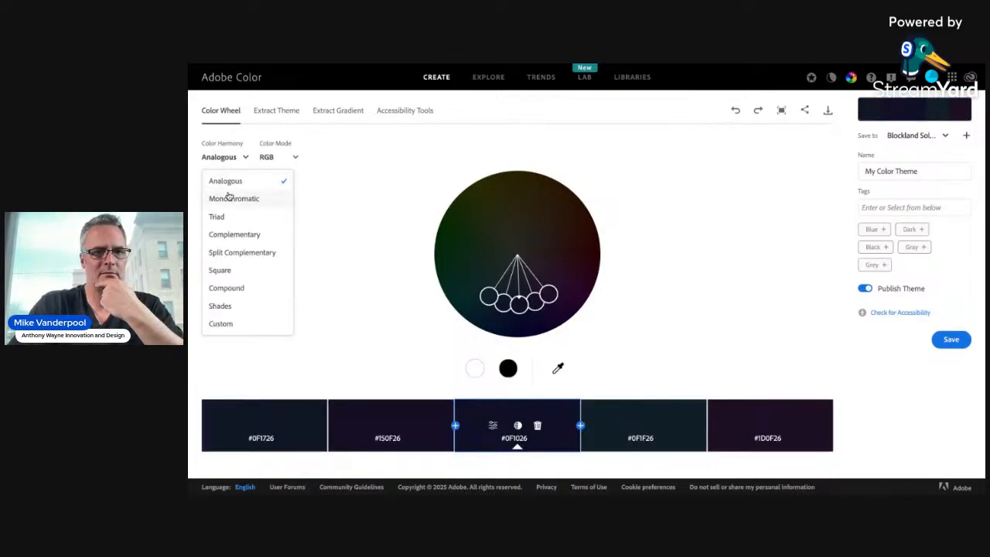
{"action": "left_click", "coordinate": [228, 198]}
{"action": "left_click", "coordinate": [235, 158]}
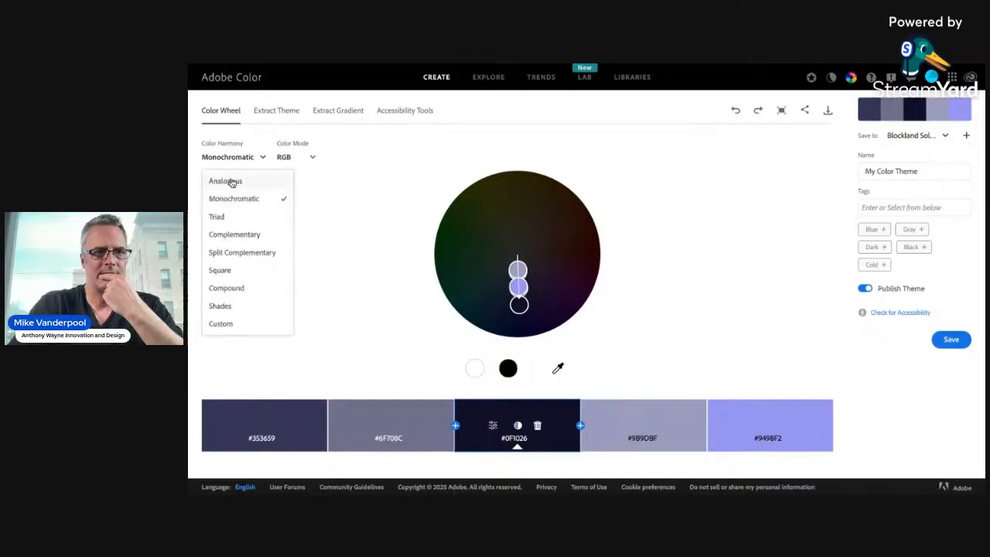
{"action": "left_click", "coordinate": [229, 233]}
{"action": "left_click", "coordinate": [239, 159]}
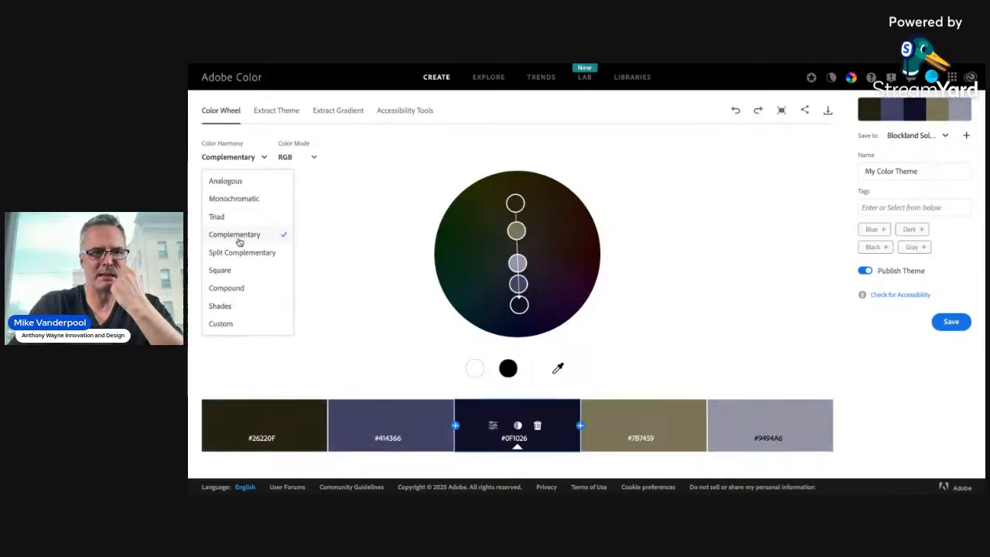
{"action": "left_click", "coordinate": [239, 259]}
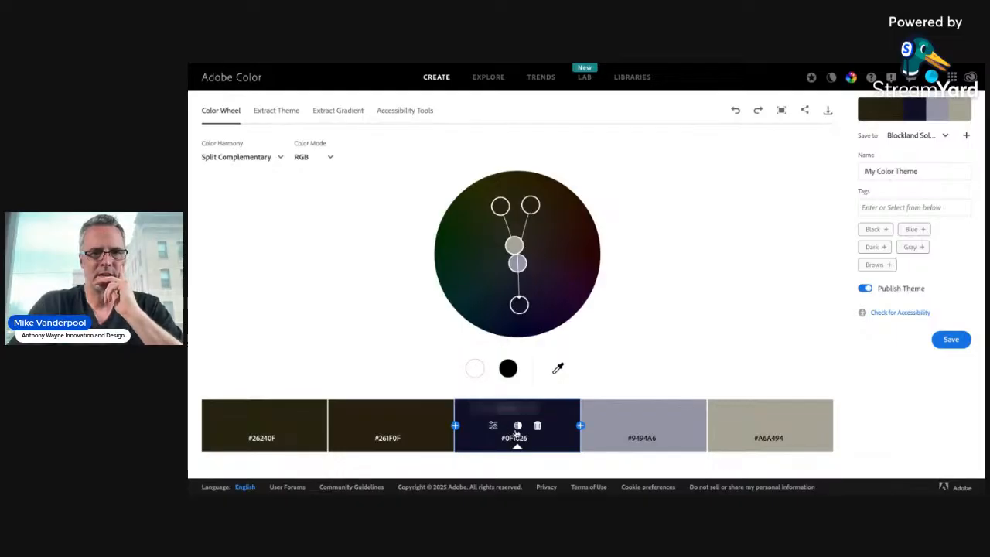
Lighten the dark navy base swatch through its shades to #31357E and shift its hue on the wheel to #4C487F
{"action": "left_click", "coordinate": [517, 426]}
{"action": "left_click", "coordinate": [503, 420]}
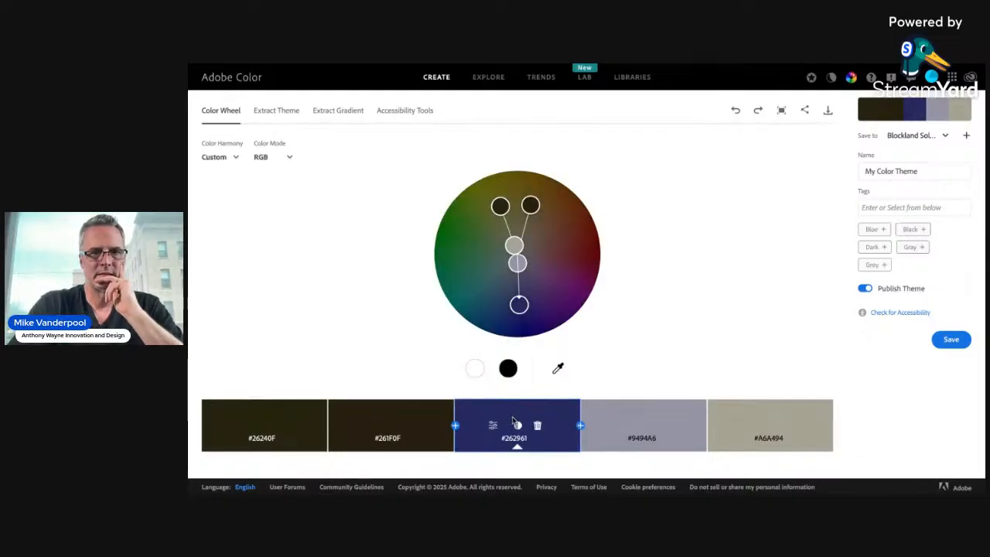
{"action": "left_click", "coordinate": [517, 423]}
{"action": "left_click", "coordinate": [524, 420]}
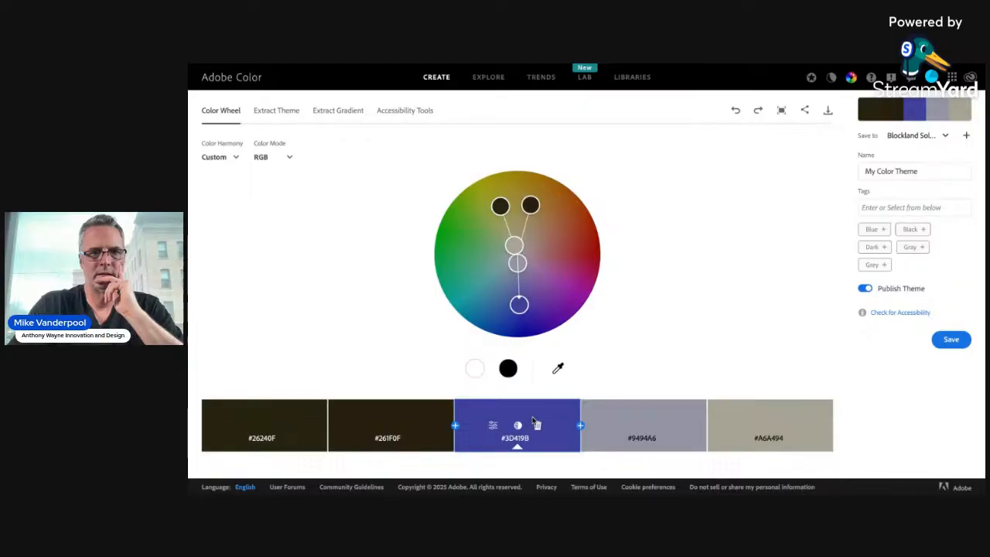
{"action": "left_click", "coordinate": [490, 425]}
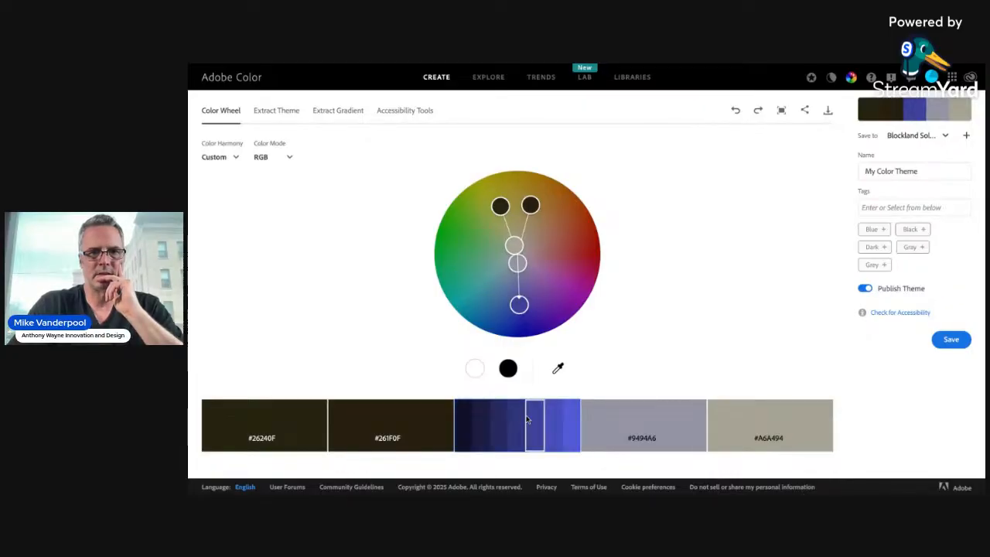
{"action": "left_click", "coordinate": [526, 420]}
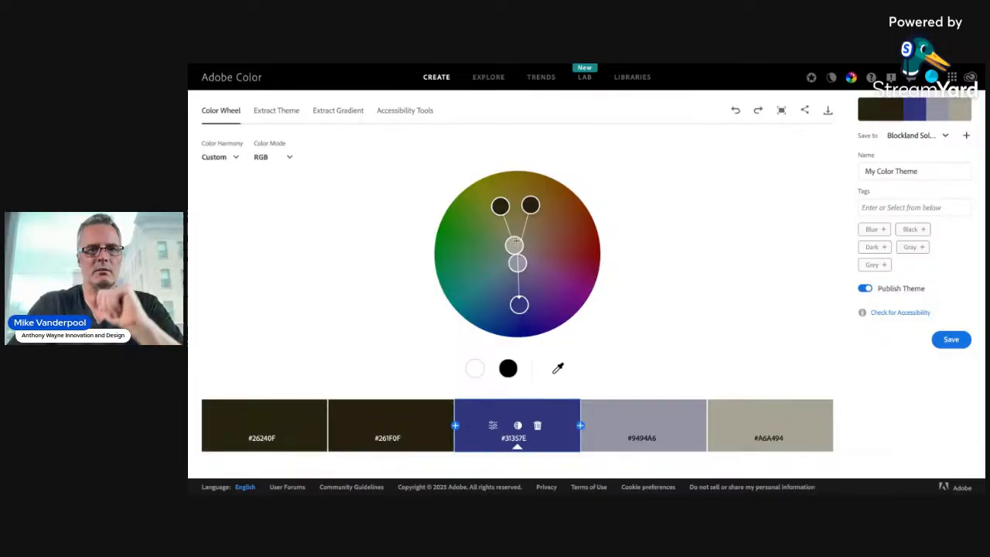
{"action": "mouse_move", "coordinate": [518, 302]}
{"action": "left_mouse_down"}
{"action": "mouse_move", "coordinate": [529, 303]}
{"action": "mouse_move", "coordinate": [518, 279]}
{"action": "mouse_move", "coordinate": [522, 289]}
{"action": "left_mouse_up"}
Try the Complementary harmony, then apply Split Complementary and shift the theme on the wheel to a #1F4680 blue base with #FFD129 yellow
{"action": "left_click", "coordinate": [225, 157]}
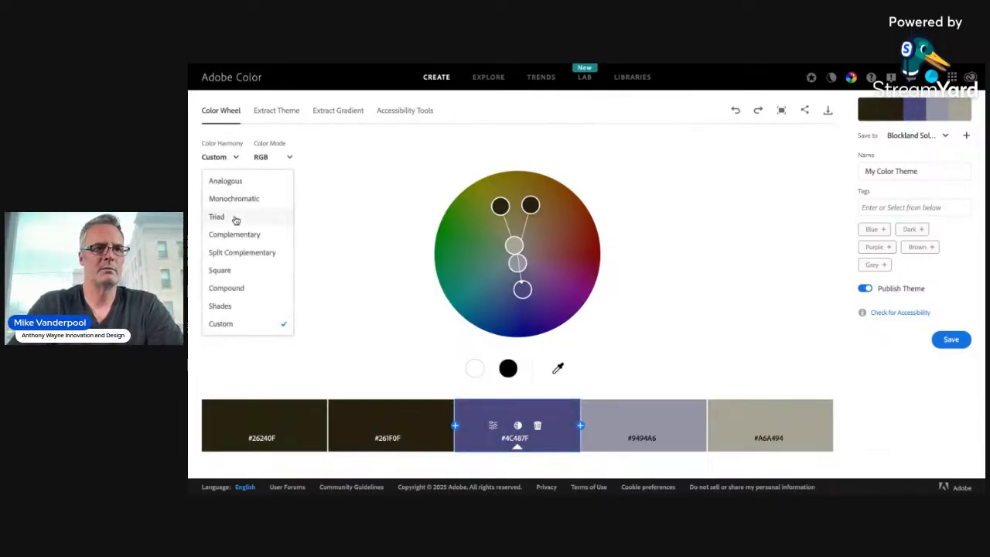
{"action": "left_click", "coordinate": [237, 233]}
{"action": "left_click", "coordinate": [253, 159]}
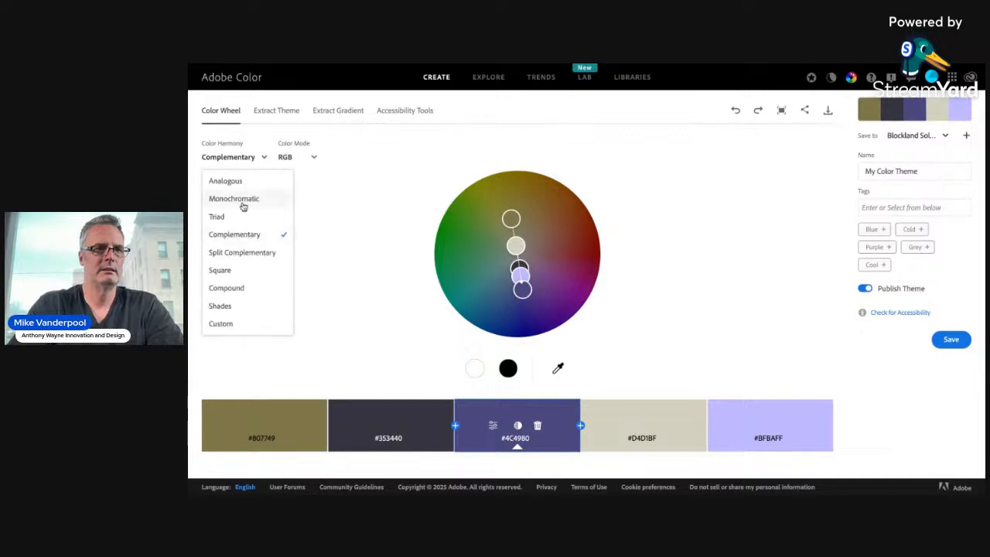
{"action": "left_click", "coordinate": [239, 255]}
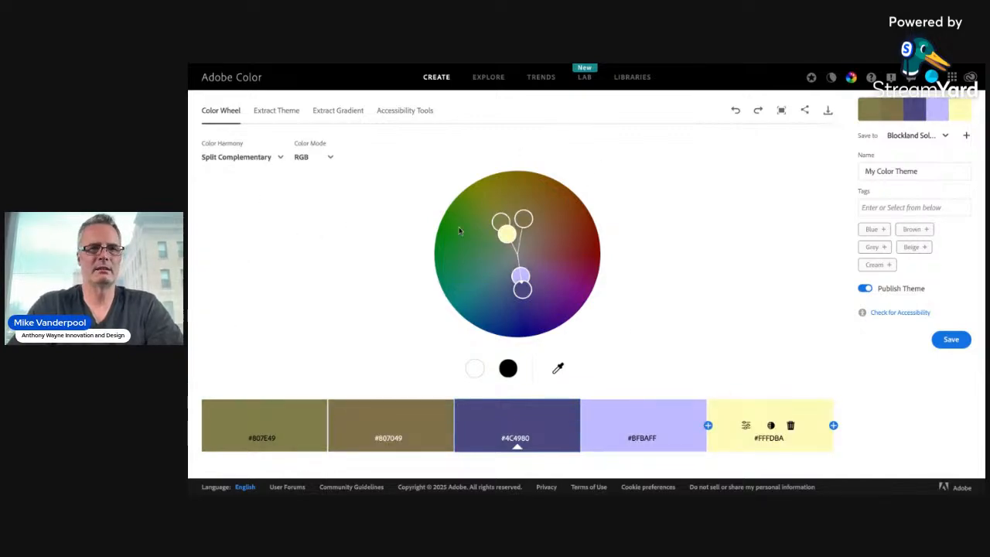
{"action": "left_click_drag", "start_coordinate": [505, 237], "coordinate": [540, 190]}
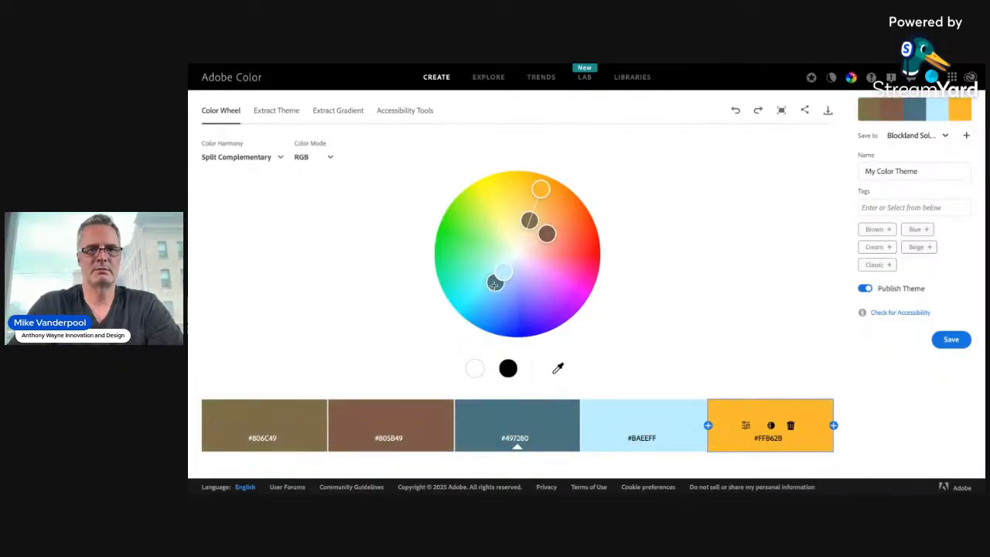
{"action": "left_click_drag", "start_coordinate": [494, 284], "coordinate": [497, 313]}
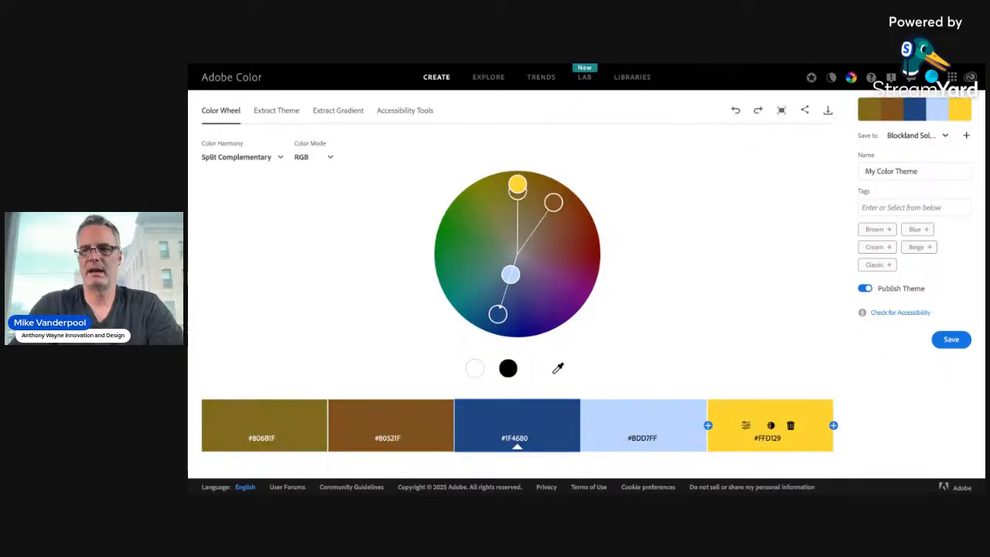
Switch to ChatGPT and compare the new orange-button Innovate & Learn mockup with the attached reference image and the earlier innovation mockup
{"action": "left_click", "coordinate": [492, 64]}
{"action": "left_click", "coordinate": [491, 64]}
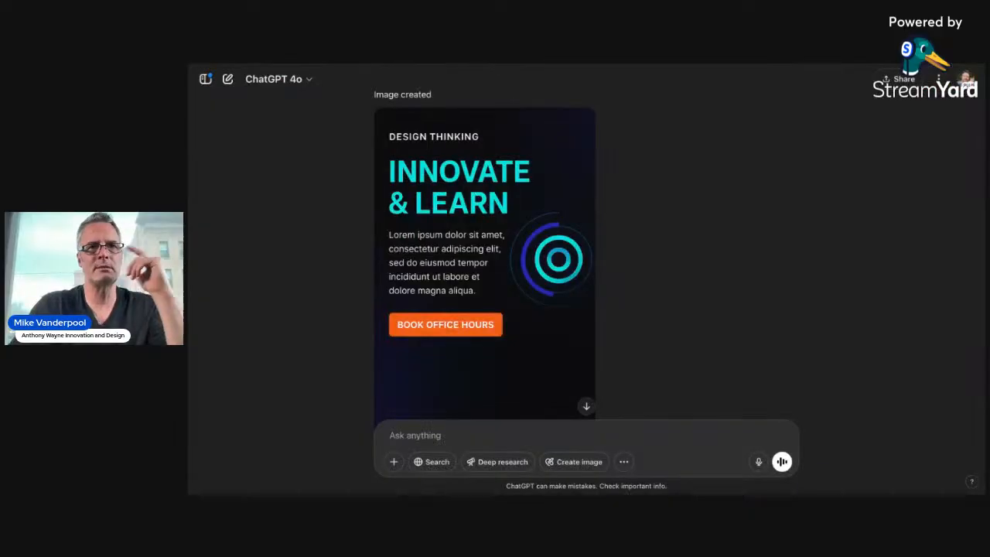
{"action": "scroll", "coordinate": [482, 256], "scroll_direction": "down", "scroll_amount": 2}
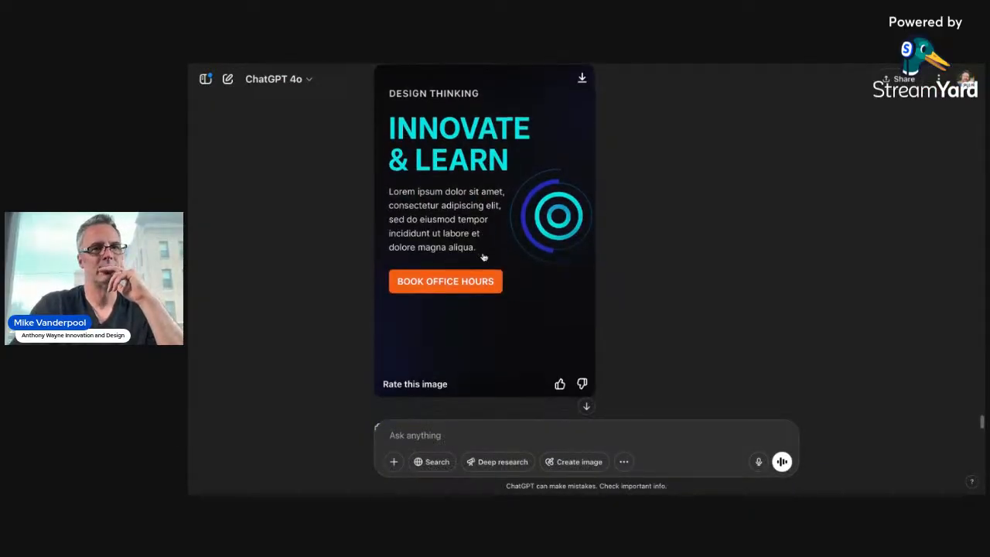
{"action": "scroll", "coordinate": [482, 256], "scroll_direction": "up", "scroll_amount": 2}
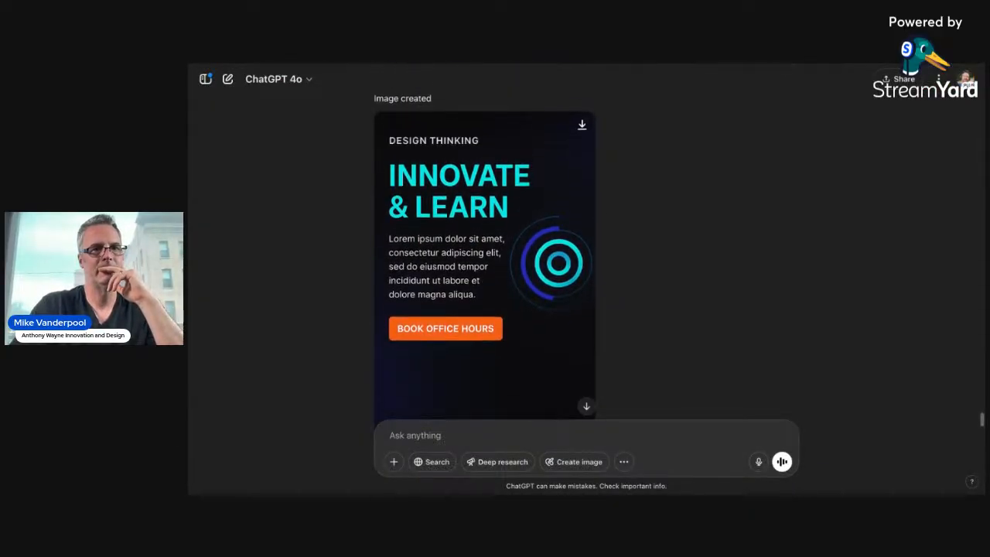
{"action": "scroll", "coordinate": [582, 242], "scroll_direction": "up", "scroll_amount": 5}
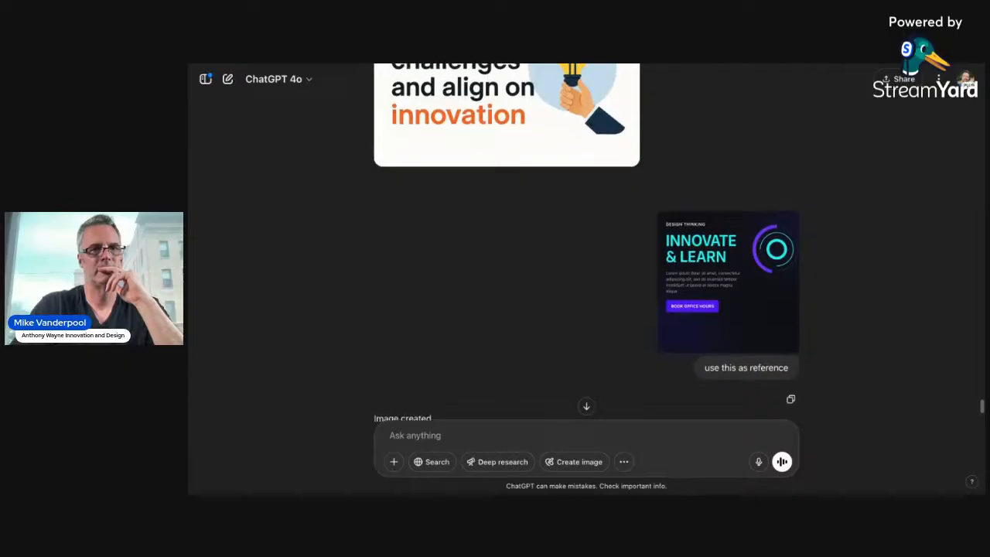
{"action": "scroll", "coordinate": [582, 242], "scroll_direction": "up", "scroll_amount": 3}
{"action": "scroll", "coordinate": [583, 243], "scroll_direction": "down", "scroll_amount": 8}
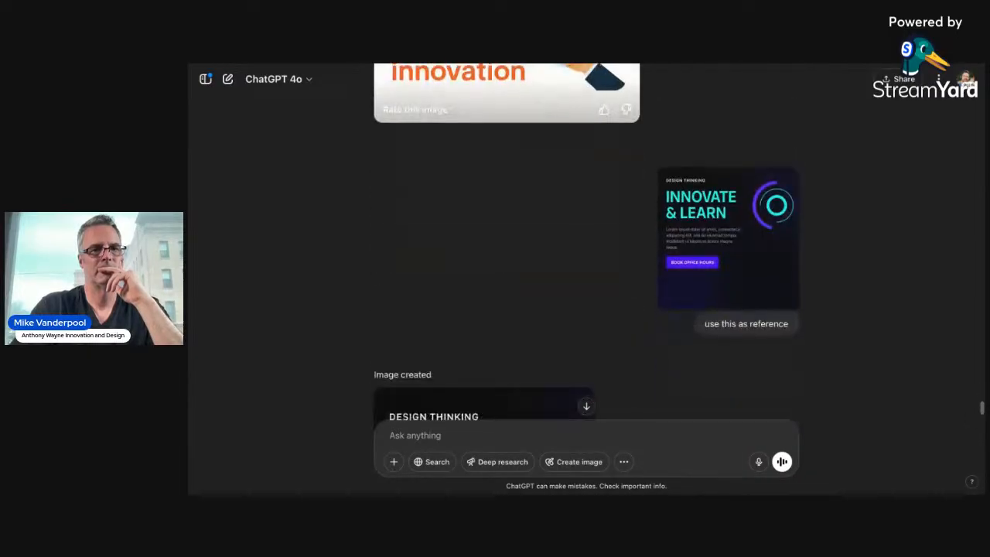
{"action": "scroll", "coordinate": [493, 241], "scroll_direction": "down", "scroll_amount": 1}
{"action": "scroll", "coordinate": [494, 242], "scroll_direction": "up", "scroll_amount": 6}
{"action": "scroll", "coordinate": [493, 241], "scroll_direction": "down", "scroll_amount": 7}
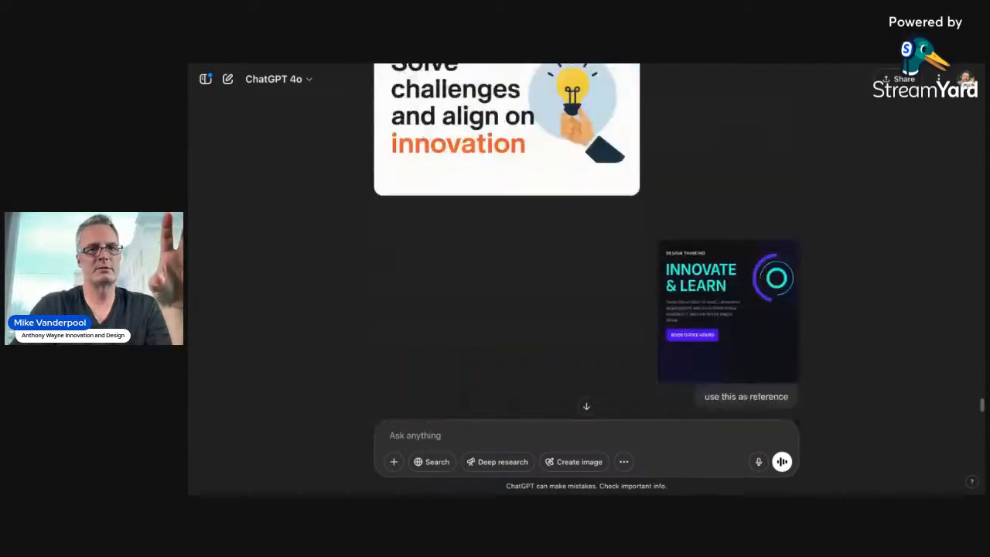
{"action": "scroll", "coordinate": [535, 251], "scroll_direction": "down", "scroll_amount": 1}
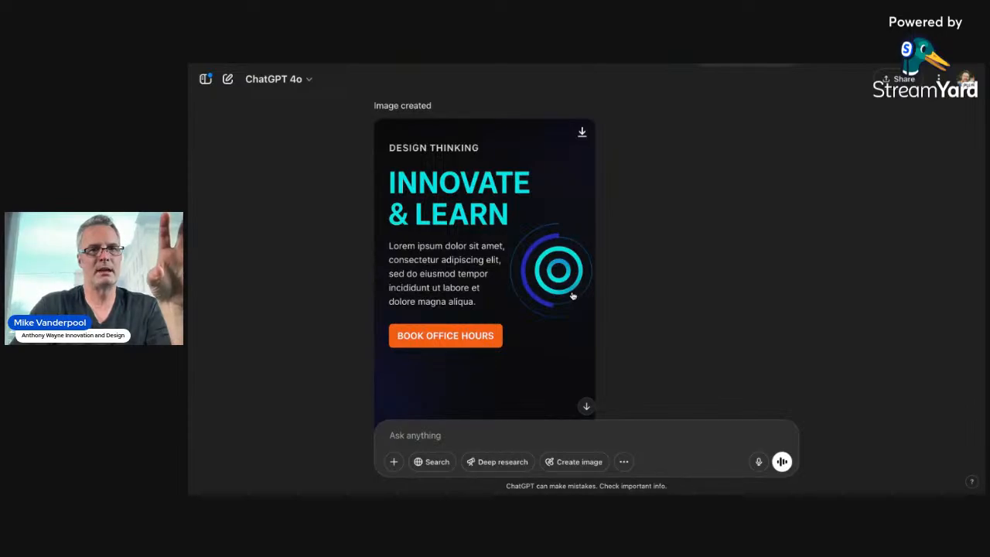
Look back over the earlier landing page mockups in the chat and send the prompt "give me a full wireframe"
{"action": "scroll", "coordinate": [543, 283], "scroll_direction": "down", "scroll_amount": 2}
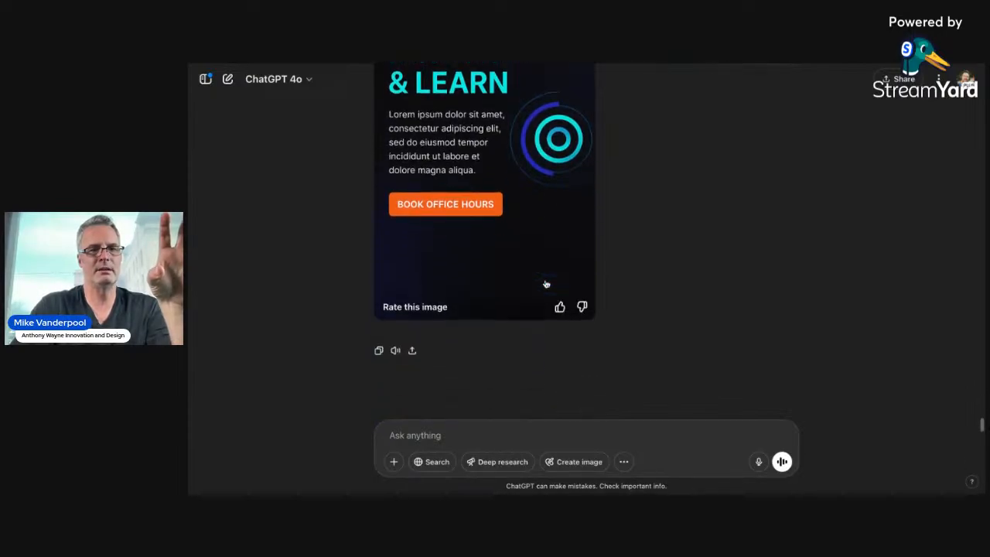
{"action": "scroll", "coordinate": [546, 284], "scroll_direction": "up", "scroll_amount": 10}
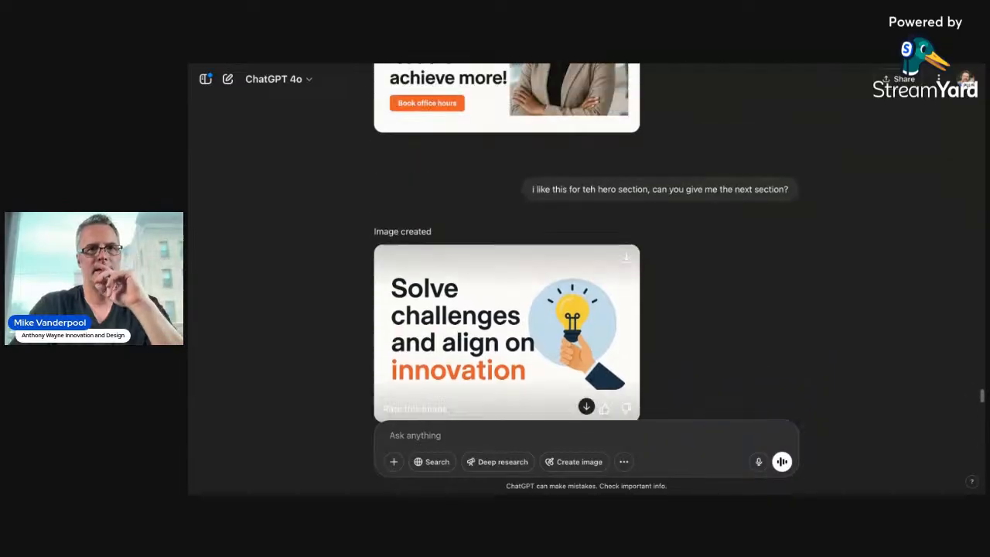
{"action": "scroll", "coordinate": [585, 248], "scroll_direction": "up", "scroll_amount": 8}
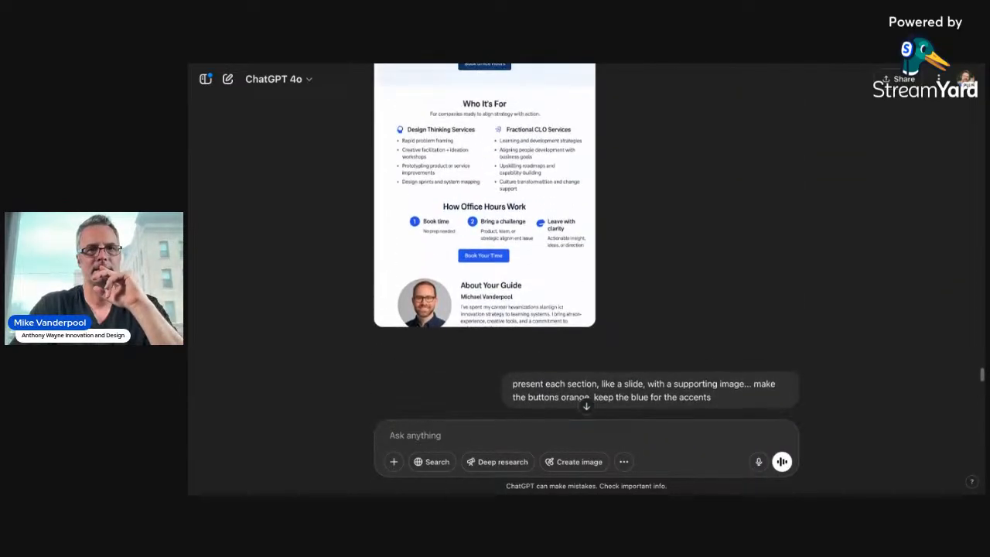
{"action": "scroll", "coordinate": [585, 248], "scroll_direction": "down", "scroll_amount": 10}
{"action": "left_click", "coordinate": [482, 436]}
{"action": "type", "text": "give "}
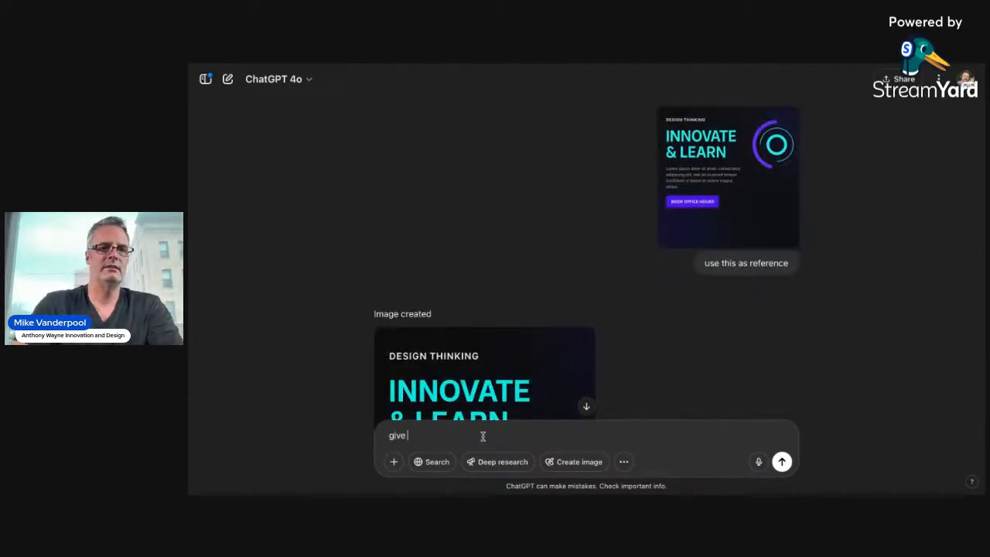
{"action": "type", "text": "me a full "}
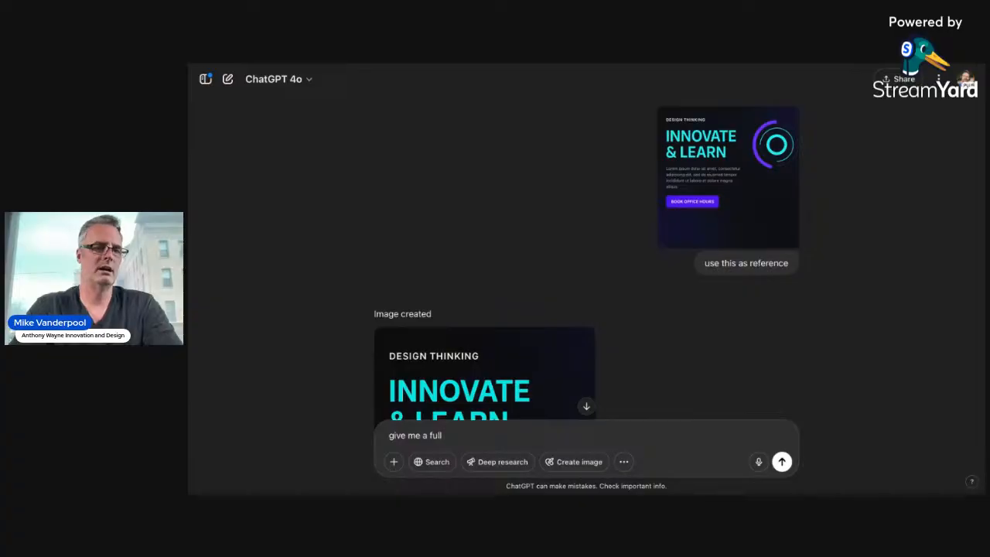
{"action": "type", "text": "wireframe"}
{"action": "key", "text": "Return"}
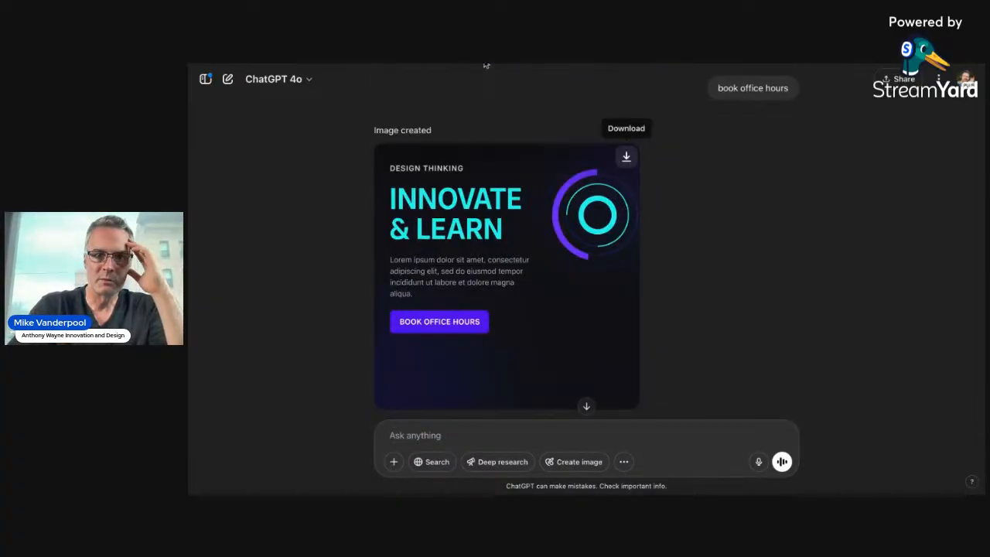
Switch to the AW Innovation and Design web page to examine its hero, mission and services sections, and glance at the OpenArt CEO portrait
{"action": "left_click", "coordinate": [484, 64]}
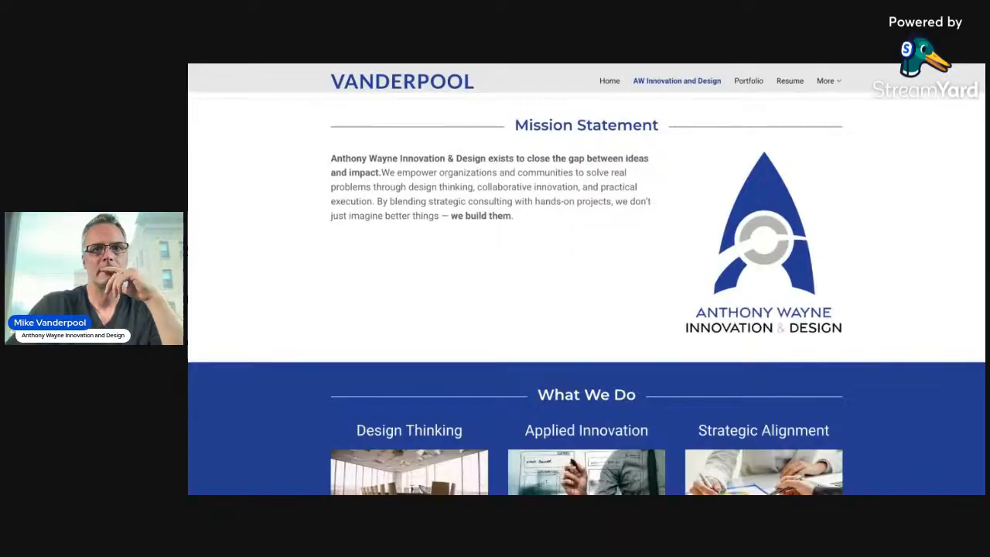
{"action": "scroll", "coordinate": [657, 174], "scroll_direction": "down", "scroll_amount": 2}
{"action": "scroll", "coordinate": [658, 174], "scroll_direction": "down", "scroll_amount": 3}
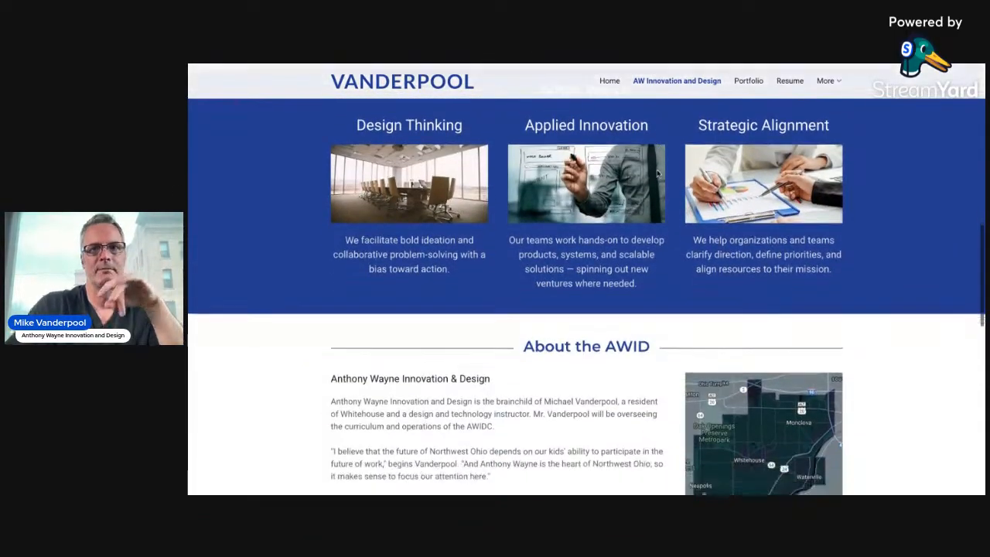
{"action": "scroll", "coordinate": [657, 174], "scroll_direction": "up", "scroll_amount": 2}
{"action": "scroll", "coordinate": [658, 174], "scroll_direction": "up", "scroll_amount": 7}
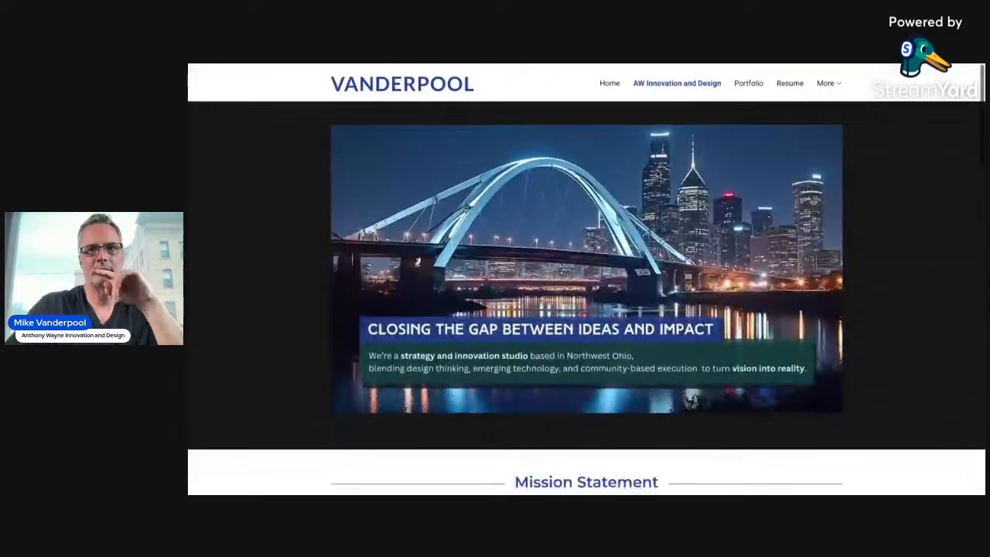
{"action": "left_click", "coordinate": [665, 64]}
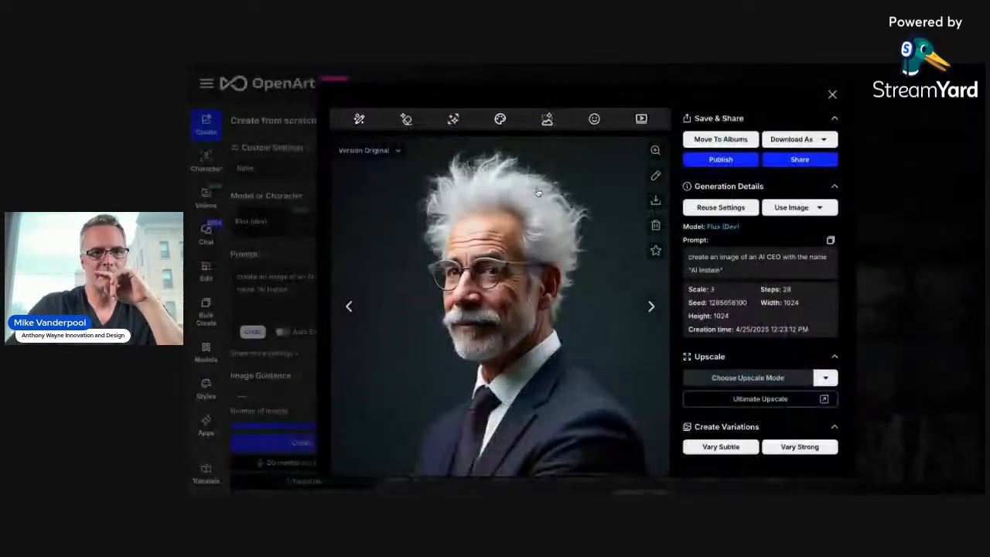
{"action": "left_click", "coordinate": [812, 64]}
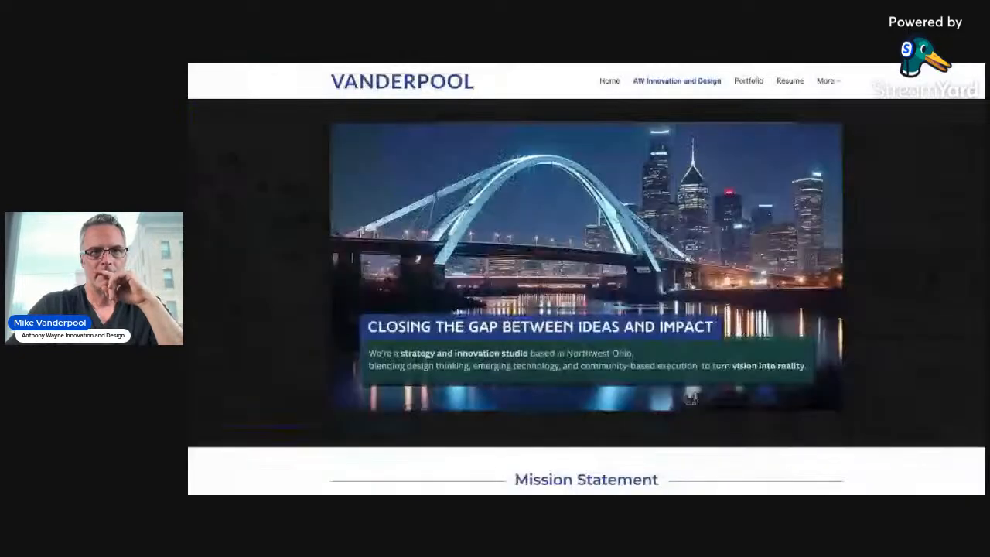
Return to the ChatGPT chat with the purple-button Innovate & Learn mockup and send the prompt "elt's try something different"
{"action": "left_click", "coordinate": [619, 64]}
{"action": "scroll", "coordinate": [479, 261], "scroll_direction": "down", "scroll_amount": 2}
{"action": "scroll", "coordinate": [479, 260], "scroll_direction": "up", "scroll_amount": 2}
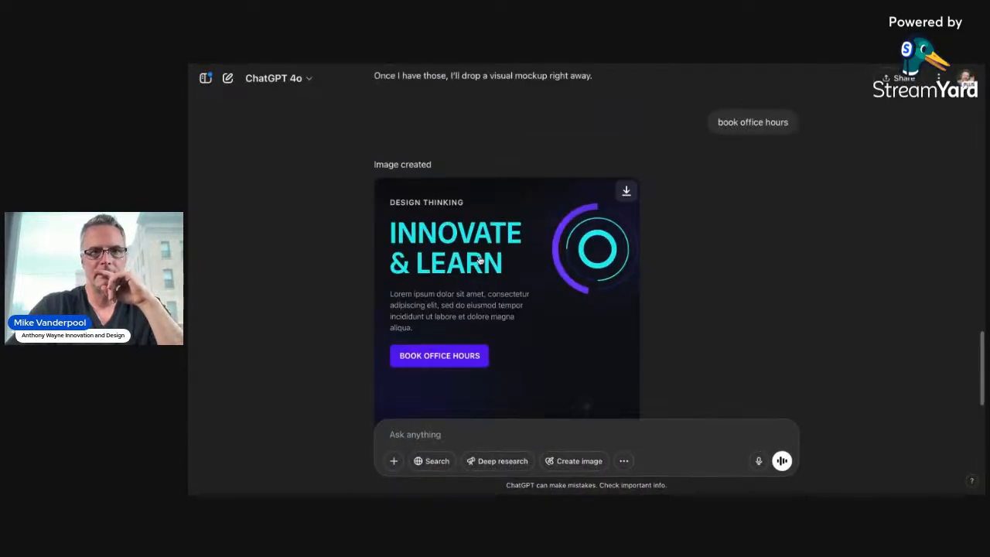
{"action": "scroll", "coordinate": [475, 258], "scroll_direction": "down", "scroll_amount": 2}
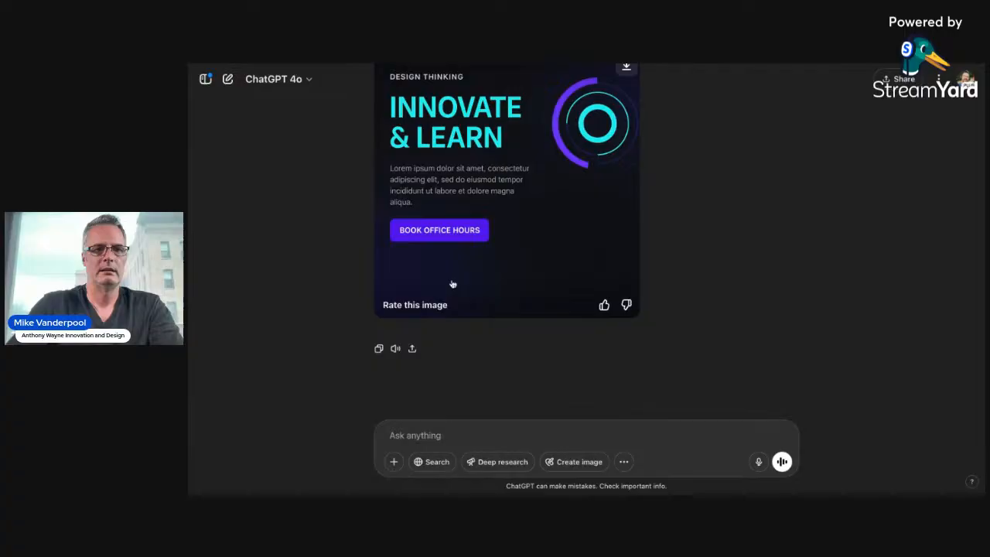
{"action": "left_click", "coordinate": [430, 431]}
{"action": "type", "text": "p"}
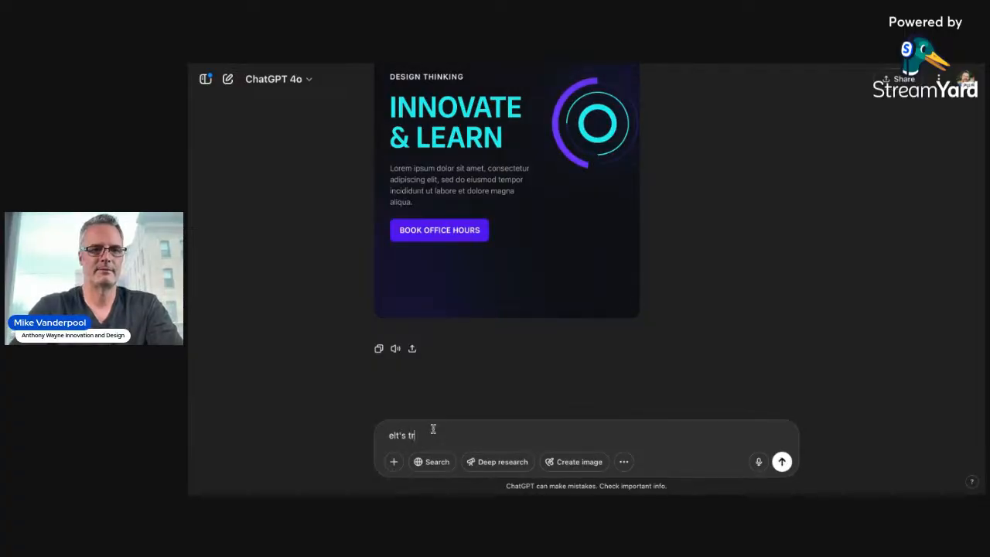
{"action": "type", "text": "fferen"}
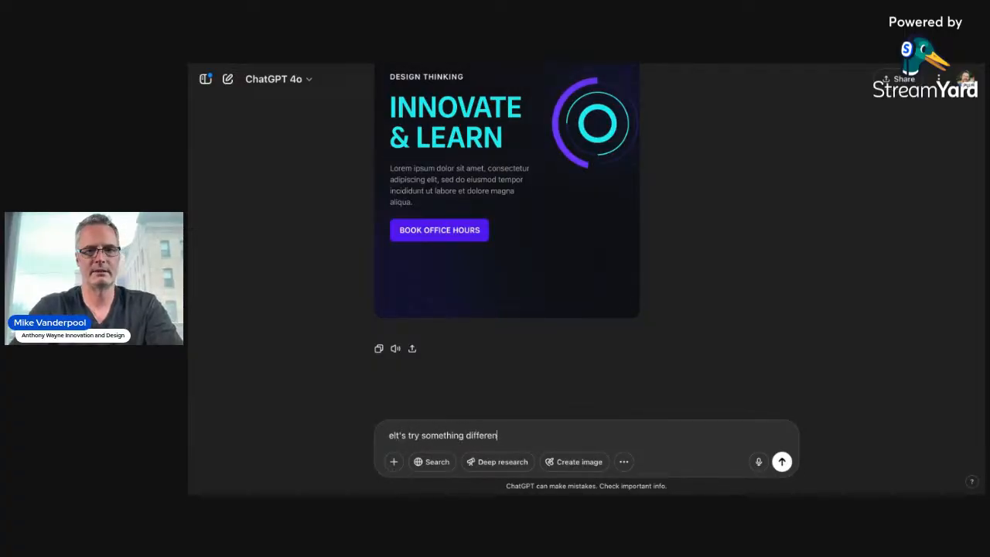
{"action": "type", "text": "c"}
{"action": "key", "text": "BackSpace"}
{"action": "type", "text": "t"}
{"action": "key", "text": "Return"}
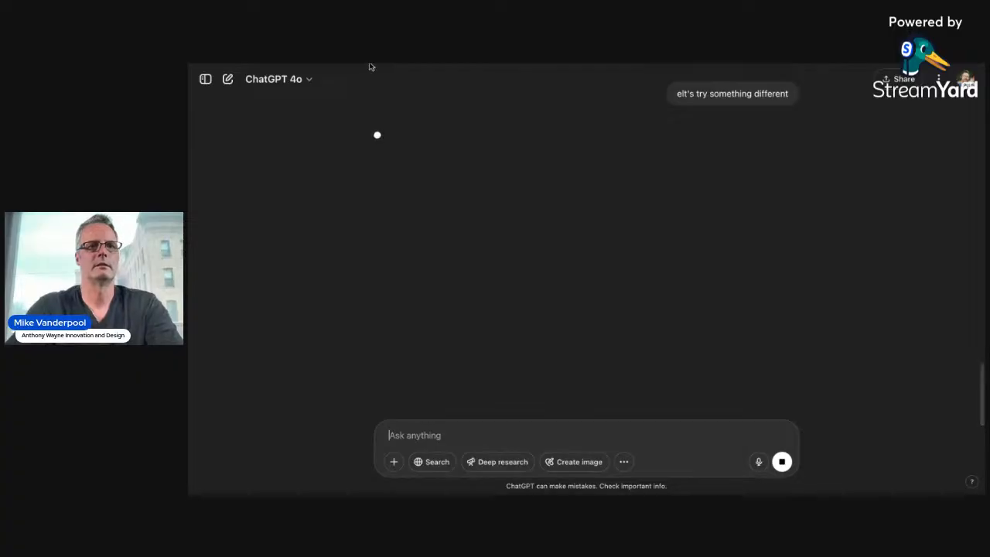
Switch to the wireframe chat, read through the Full Landing Page Wireframe outline and reply "just a wireframe"
{"action": "left_click", "coordinate": [372, 68]}
{"action": "scroll", "coordinate": [449, 243], "scroll_direction": "down", "scroll_amount": 5}
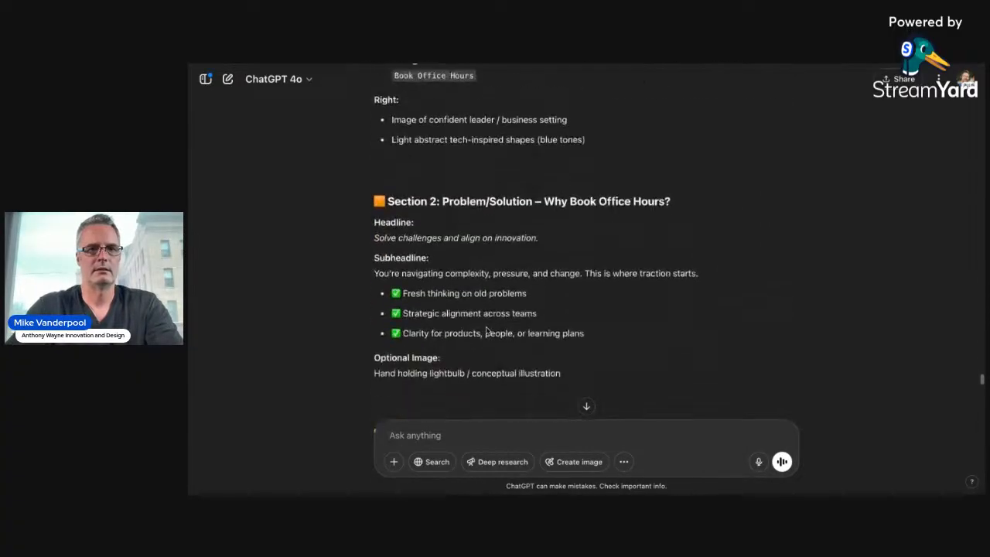
{"action": "scroll", "coordinate": [487, 331], "scroll_direction": "up", "scroll_amount": 3}
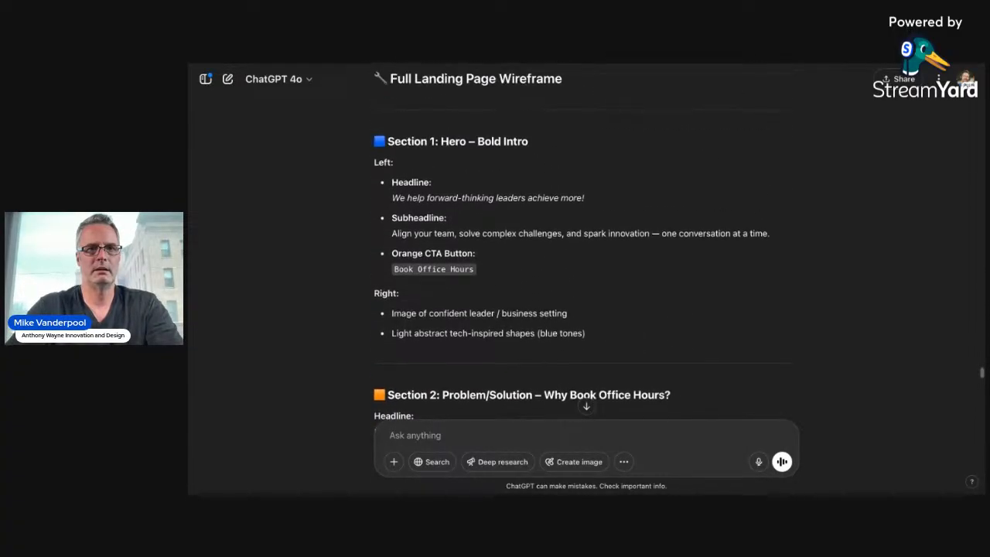
{"action": "scroll", "coordinate": [572, 243], "scroll_direction": "down", "scroll_amount": 5}
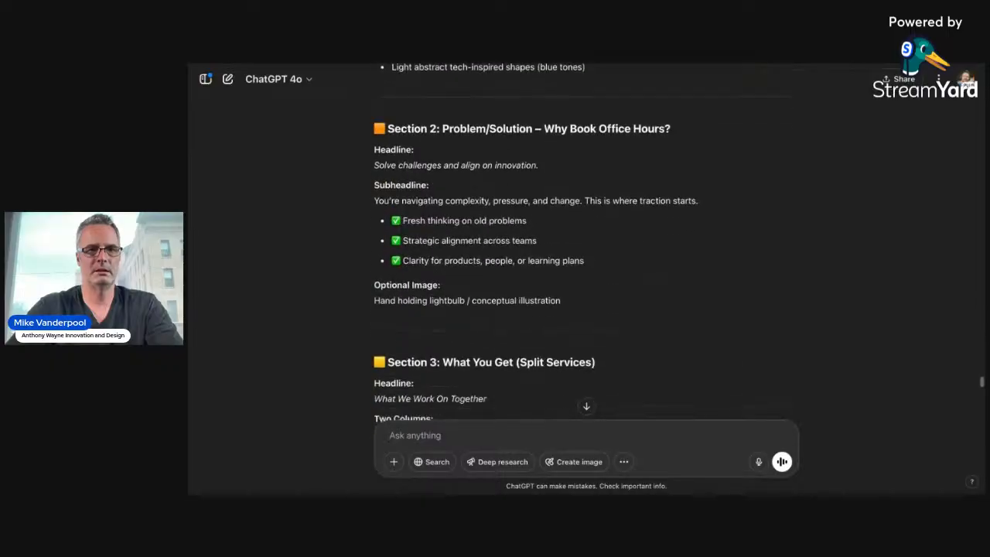
{"action": "scroll", "coordinate": [586, 255], "scroll_direction": "down", "scroll_amount": 15}
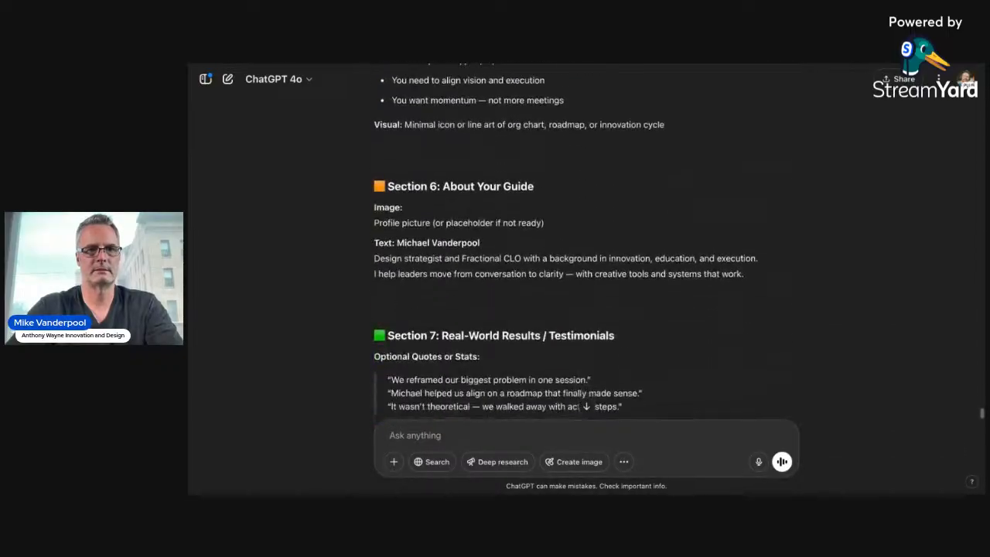
{"action": "scroll", "coordinate": [586, 255], "scroll_direction": "down", "scroll_amount": 3}
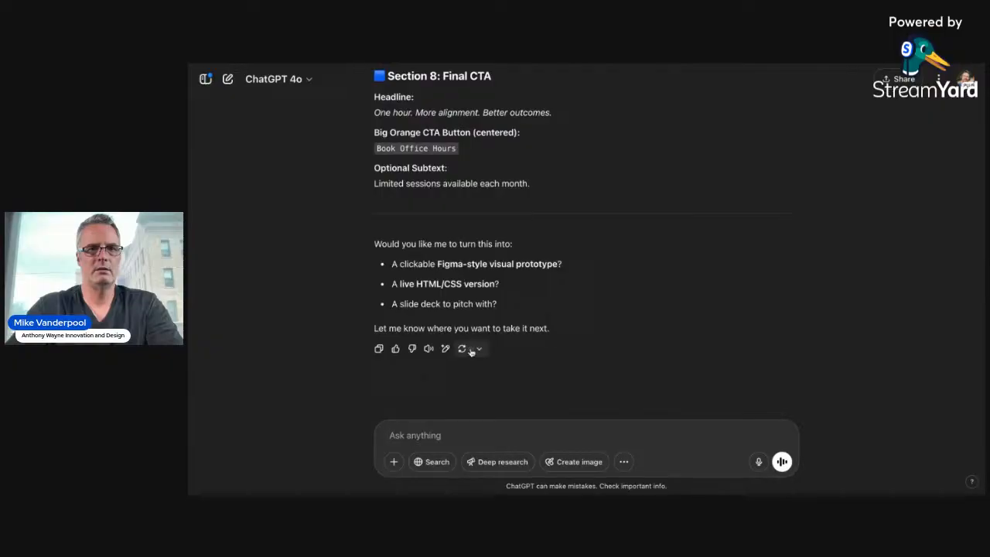
{"action": "type", "text": "I"}
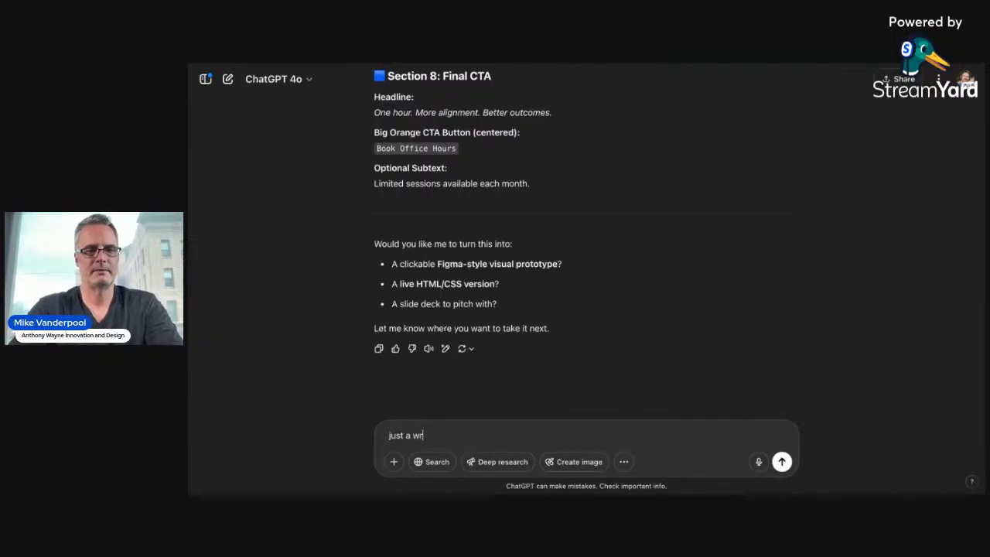
{"action": "type", "text": "ust a wireframe"}
{"action": "key", "text": "Return"}
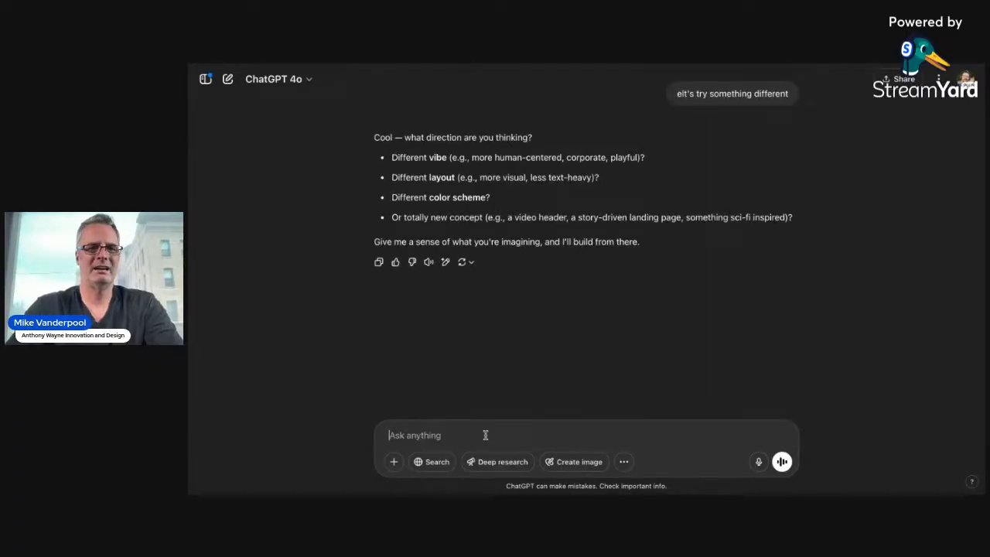
In the "try something different" chat, answer the question about the new direction with "less techy"
{"action": "type", "text": "more"}
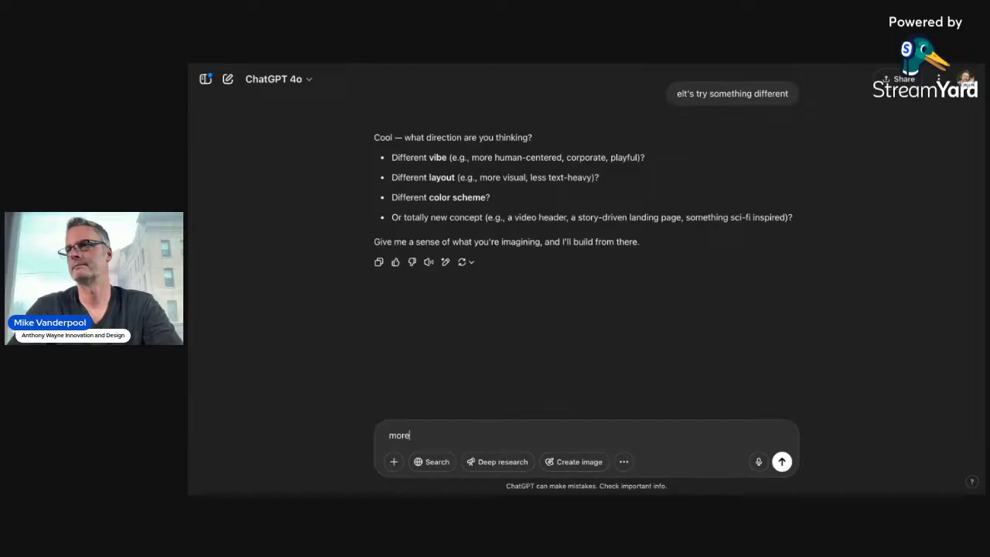
{"action": "key", "text": "BackSpace"}
{"action": "key", "text": "BackSpace"}
{"action": "key", "text": "BackSpace"}
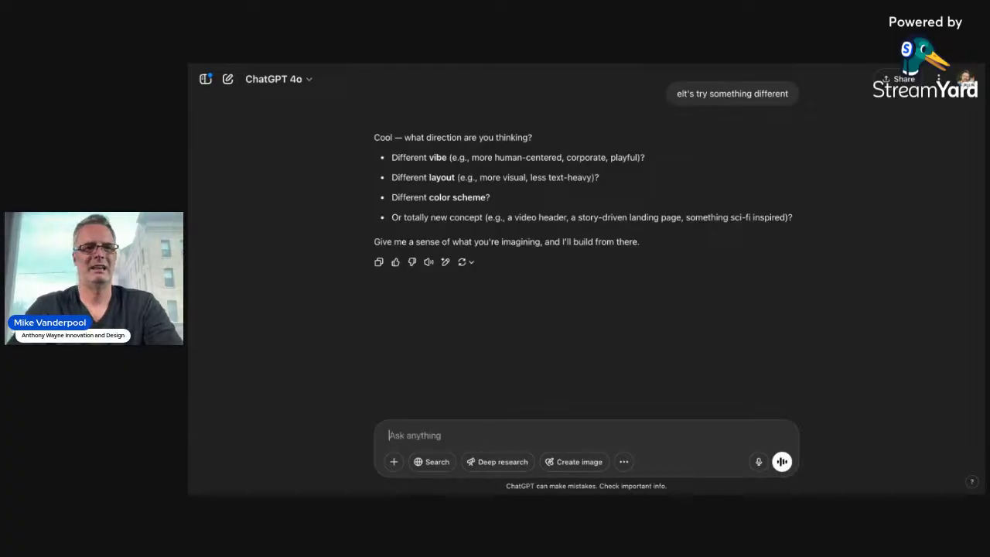
{"action": "type", "text": "le"}
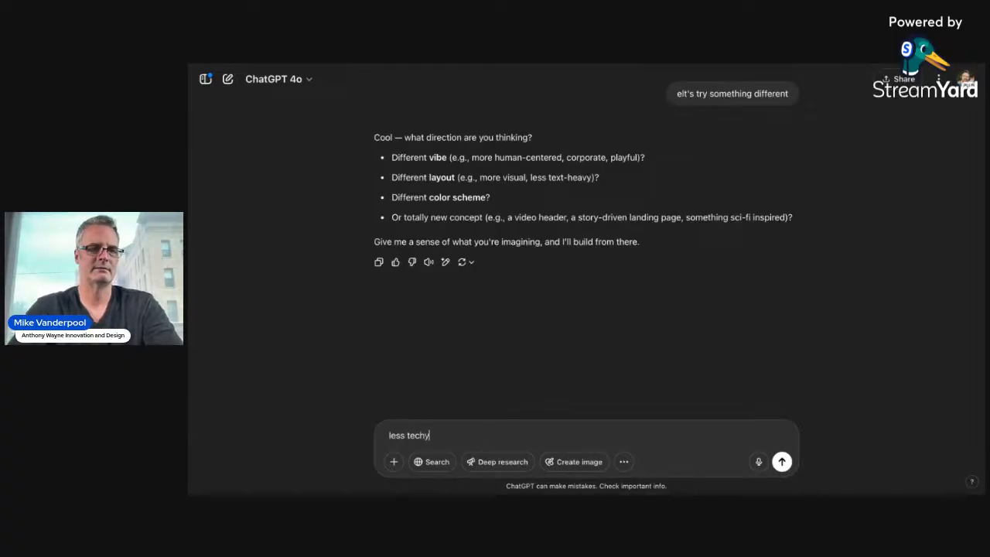
{"action": "type", "text": "ss techy"}
{"action": "key", "text": "Return"}
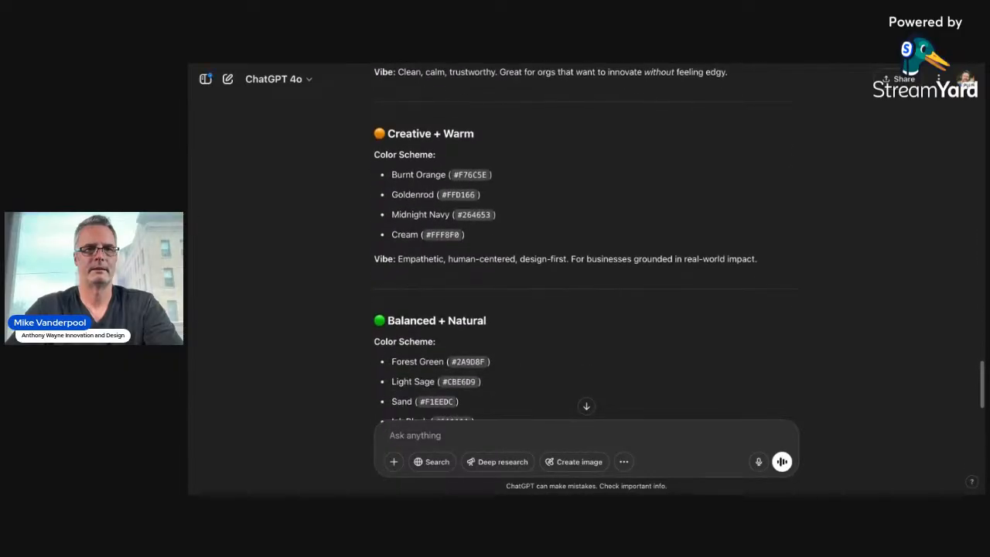
Compare the suggested color scheme directions and reply "modern" to choose one
{"action": "scroll", "coordinate": [439, 229], "scroll_direction": "up", "scroll_amount": 3}
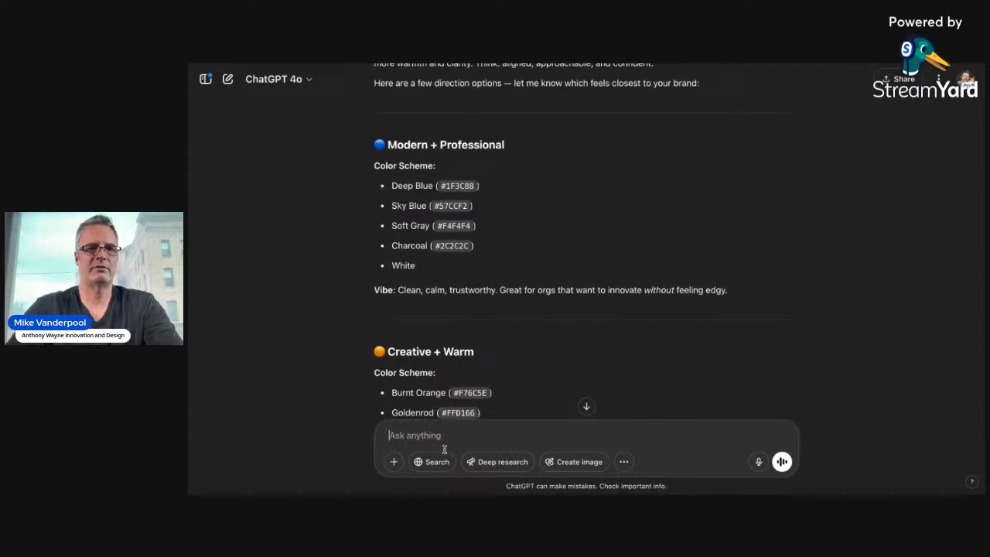
{"action": "type", "text": "modern"}
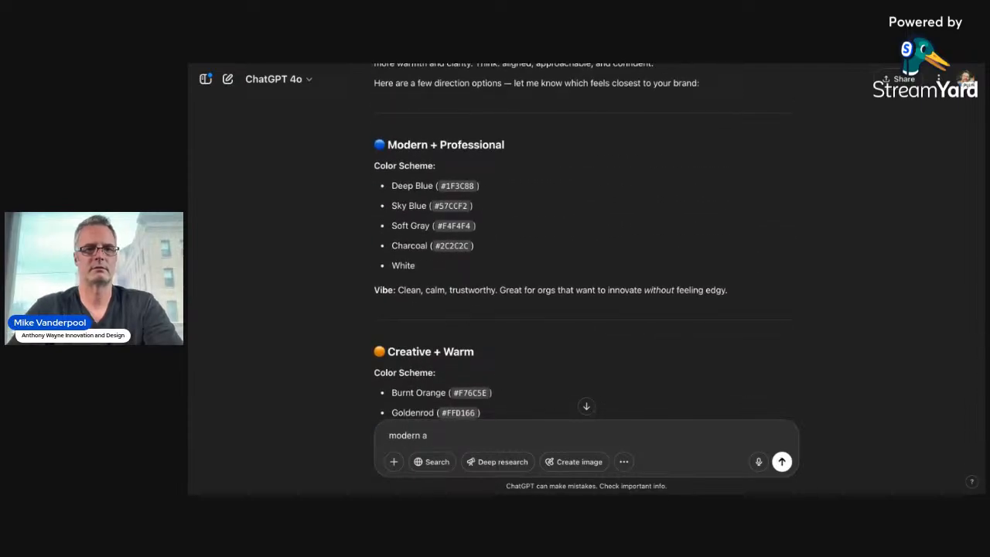
{"action": "key", "text": "Return"}
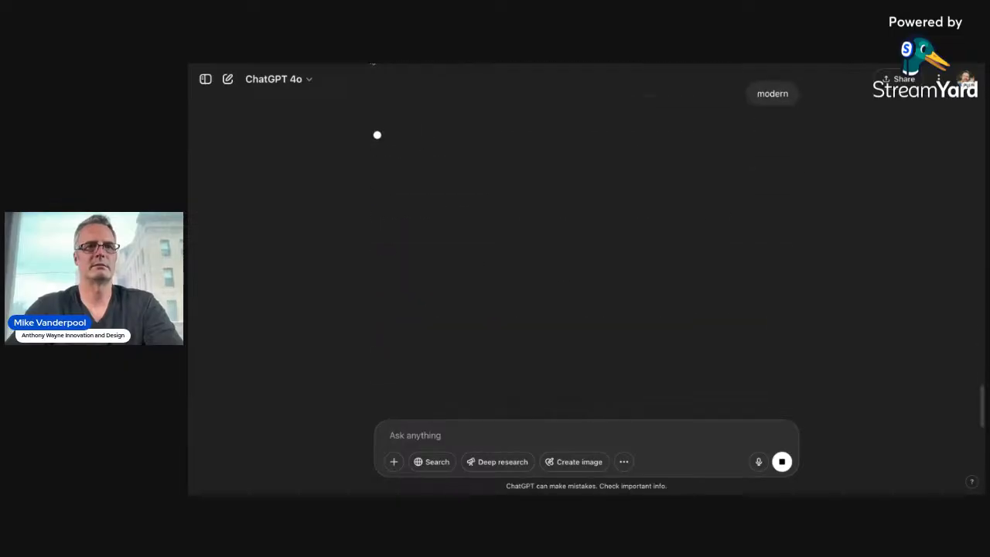
Review the generated landing page wireframe in the wireframe chat and send "what about the who is it for section?"
{"action": "scroll", "coordinate": [422, 273], "scroll_direction": "down", "scroll_amount": 2}
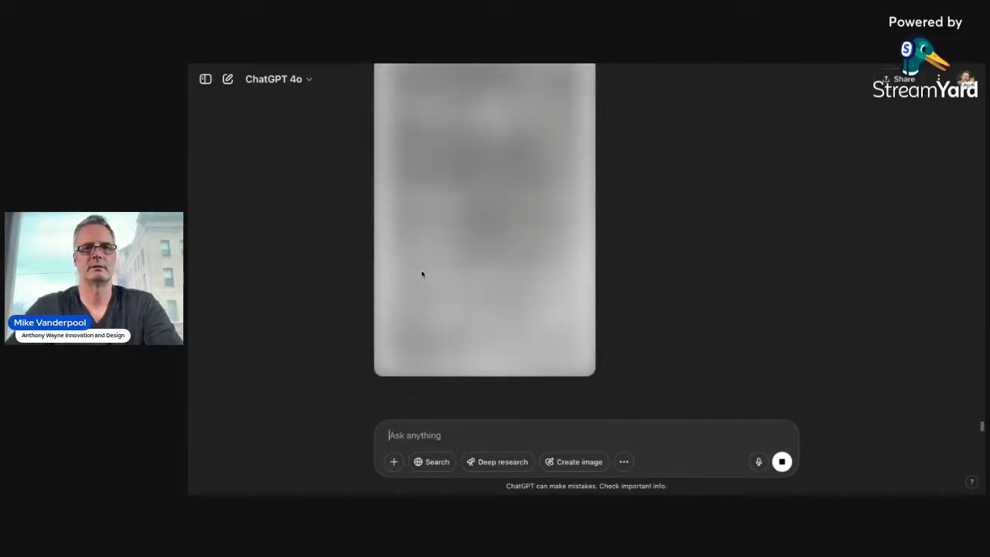
{"action": "scroll", "coordinate": [421, 273], "scroll_direction": "up", "scroll_amount": 1}
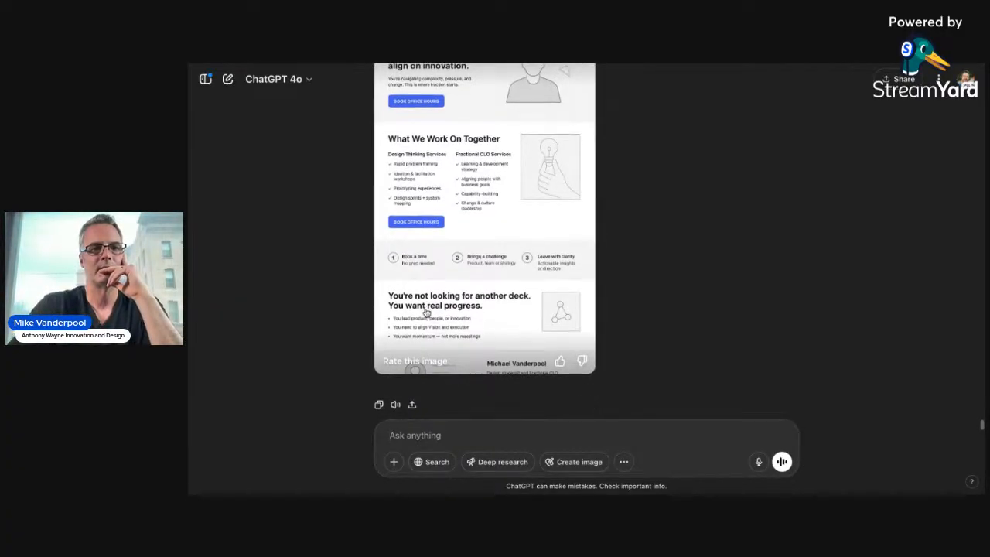
{"action": "scroll", "coordinate": [502, 328], "scroll_direction": "down", "scroll_amount": 1}
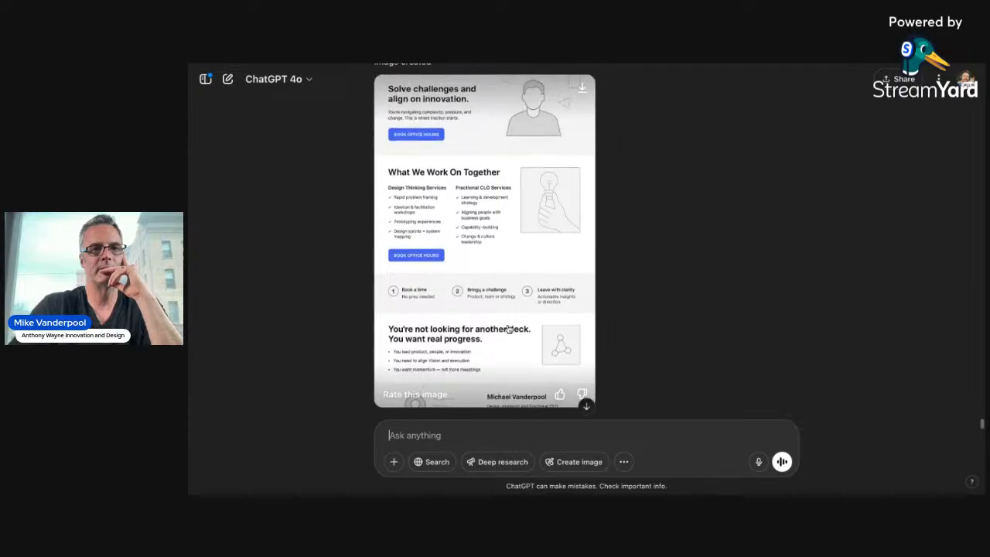
{"action": "scroll", "coordinate": [507, 329], "scroll_direction": "up", "scroll_amount": 3}
{"action": "scroll", "coordinate": [487, 317], "scroll_direction": "up", "scroll_amount": 1}
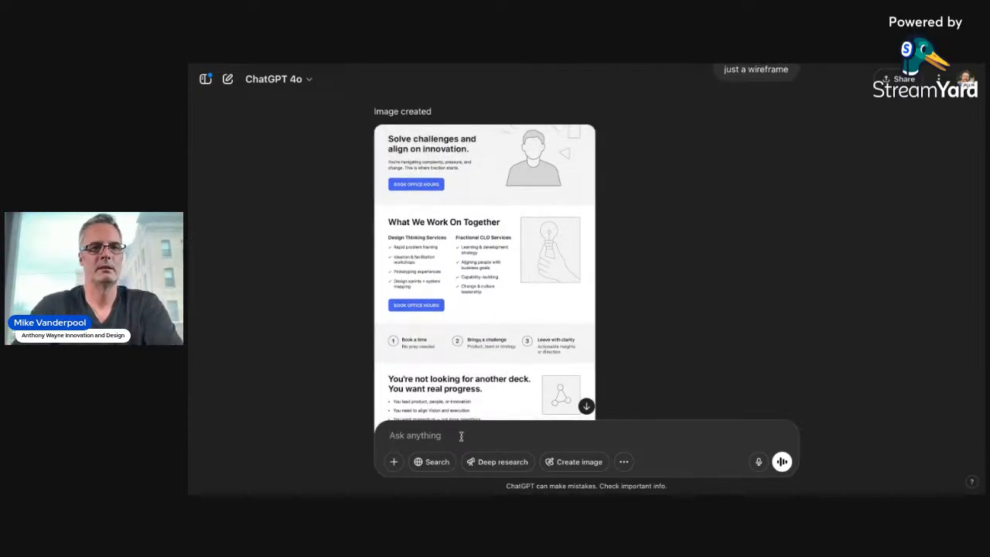
{"action": "type", "text": "what abou the"}
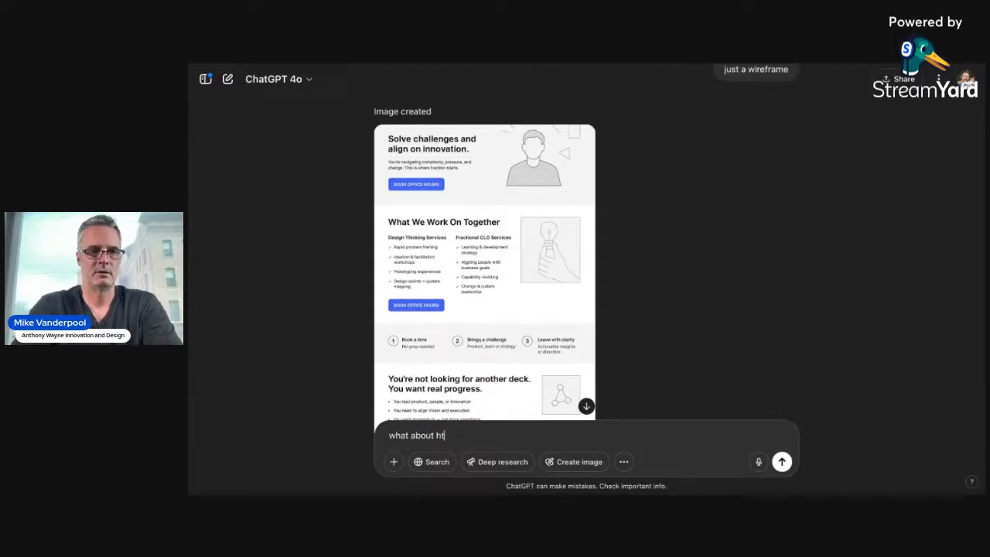
{"action": "key", "text": "BackSpace"}
{"action": "key", "text": "BackSpace"}
{"action": "type", "text": "the who is"}
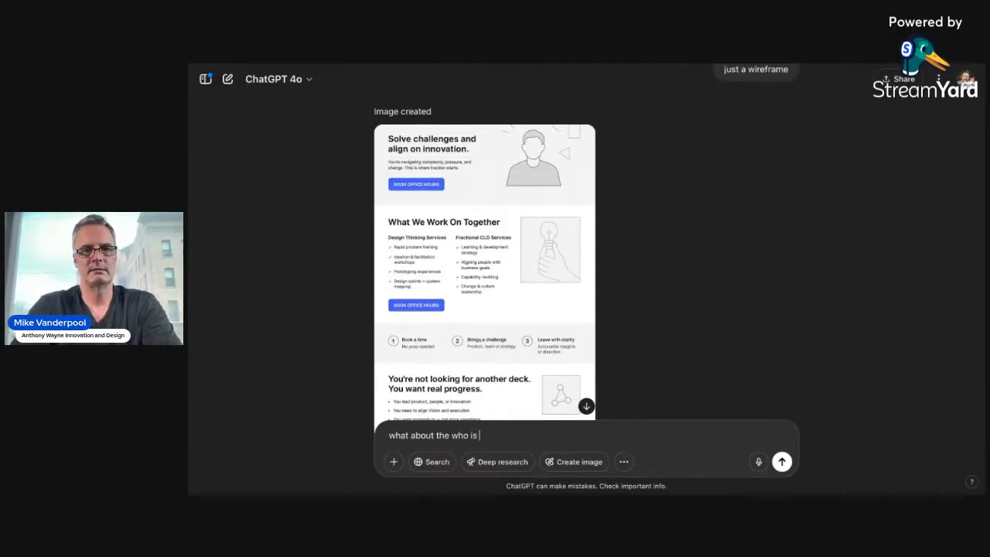
{"action": "type", "text": " it for section?"}
{"action": "key", "text": "Return"}
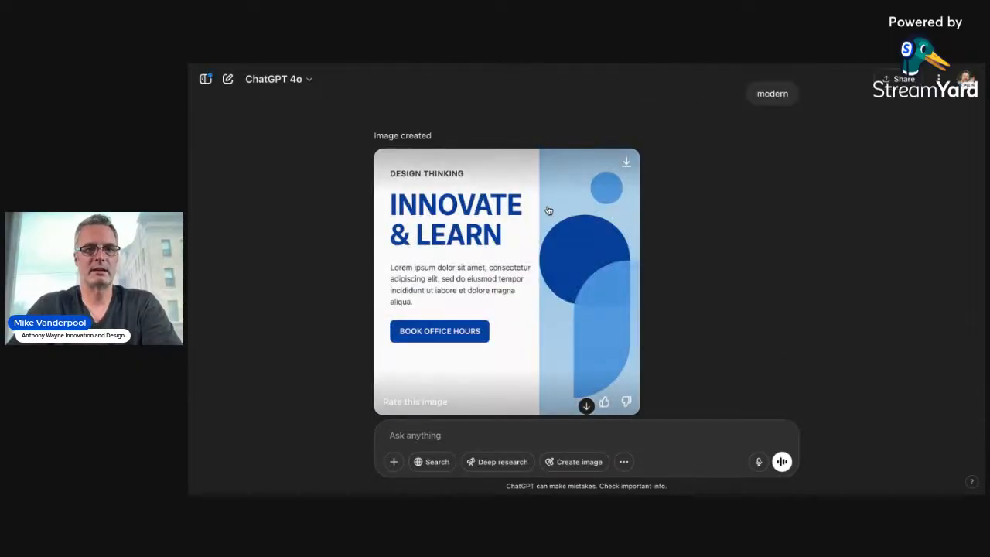
Download the blue Innovate & Learn mockup from ChatGPT and extract a Colorful theme from it in Adobe Color
{"action": "scroll", "coordinate": [572, 306], "scroll_direction": "down", "scroll_amount": 1}
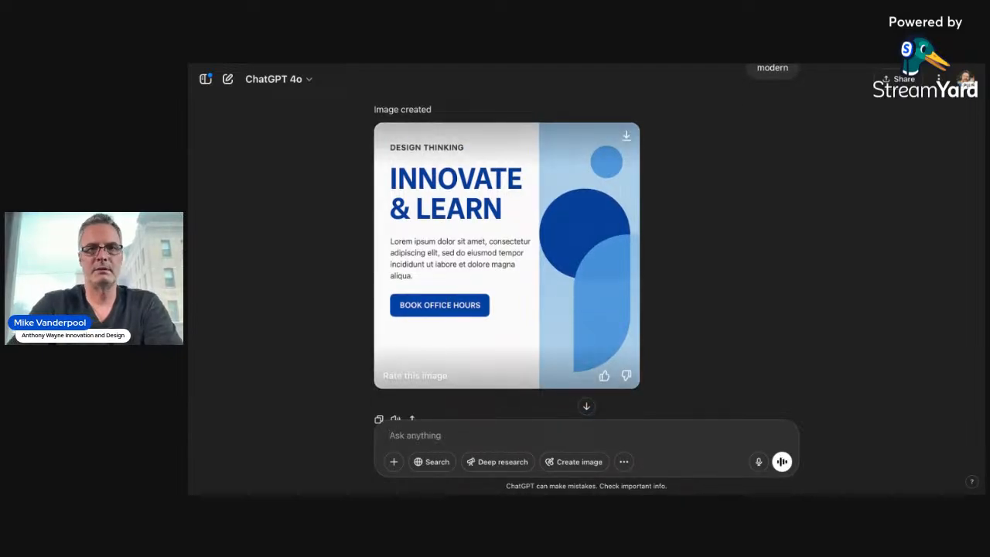
{"action": "mouse_move", "coordinate": [626, 138]}
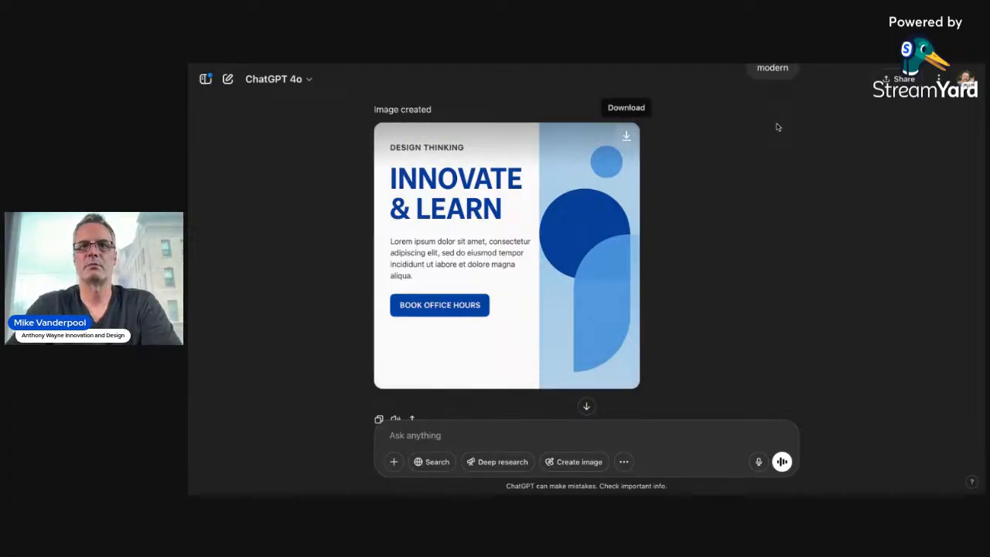
{"action": "left_click", "coordinate": [776, 62]}
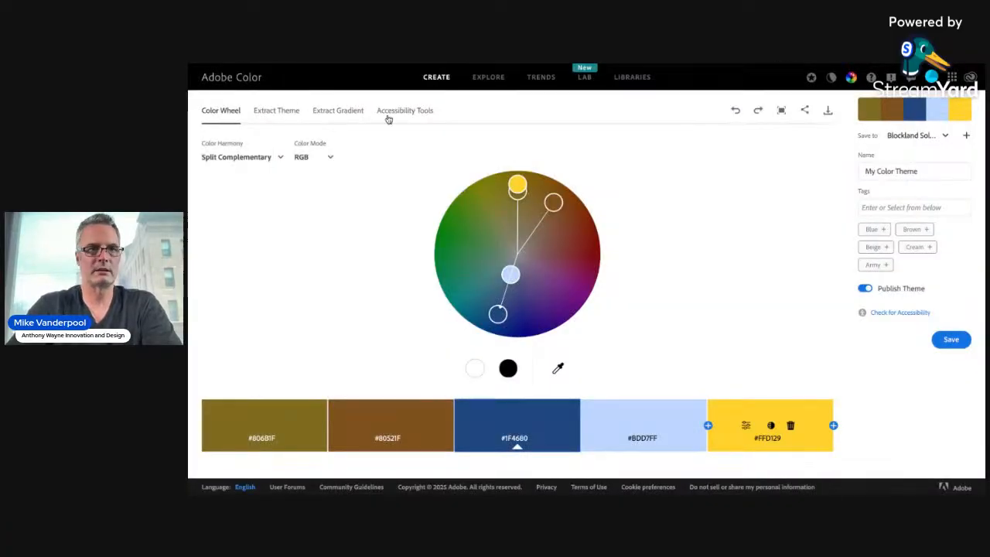
{"action": "left_click", "coordinate": [263, 111]}
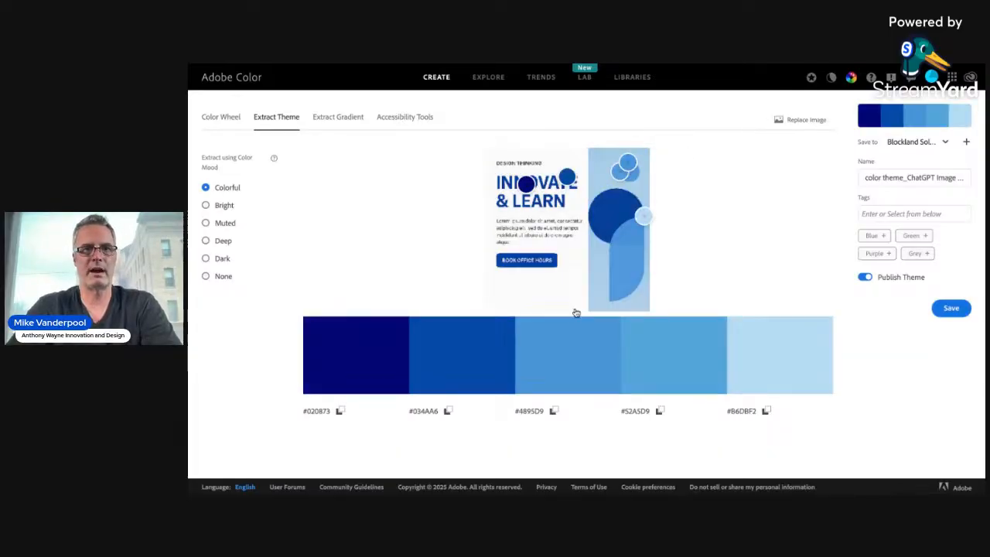
Open the extracted blue palette on the color wheel and save it as a theme named "Office Hours"
{"action": "left_click", "coordinate": [225, 117]}
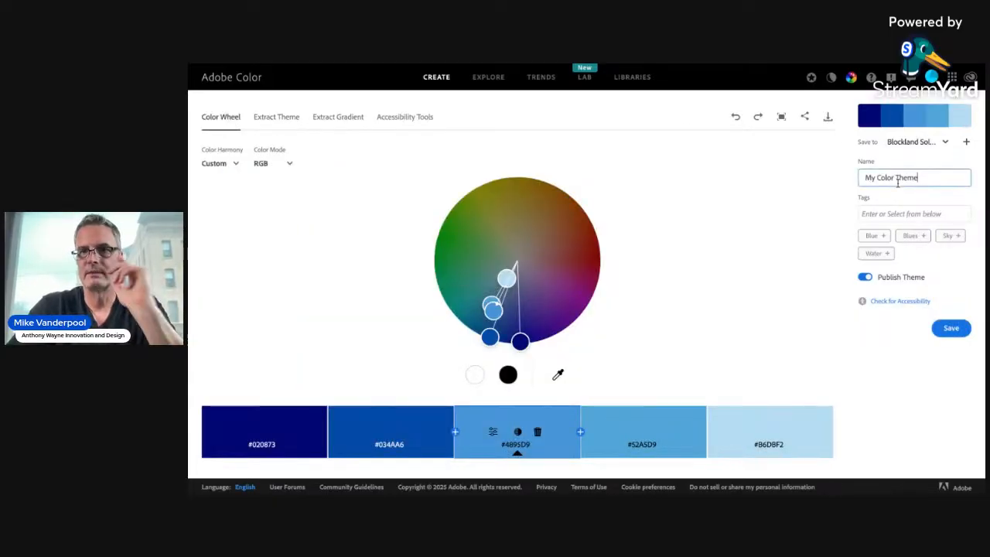
{"action": "triple_click", "coordinate": [896, 178]}
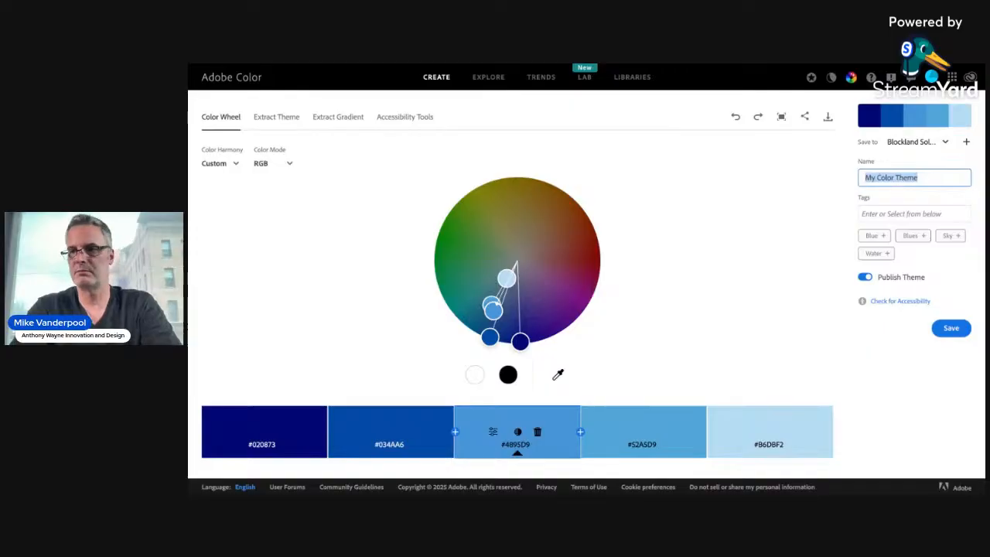
{"action": "type", "text": "Office Hours"}
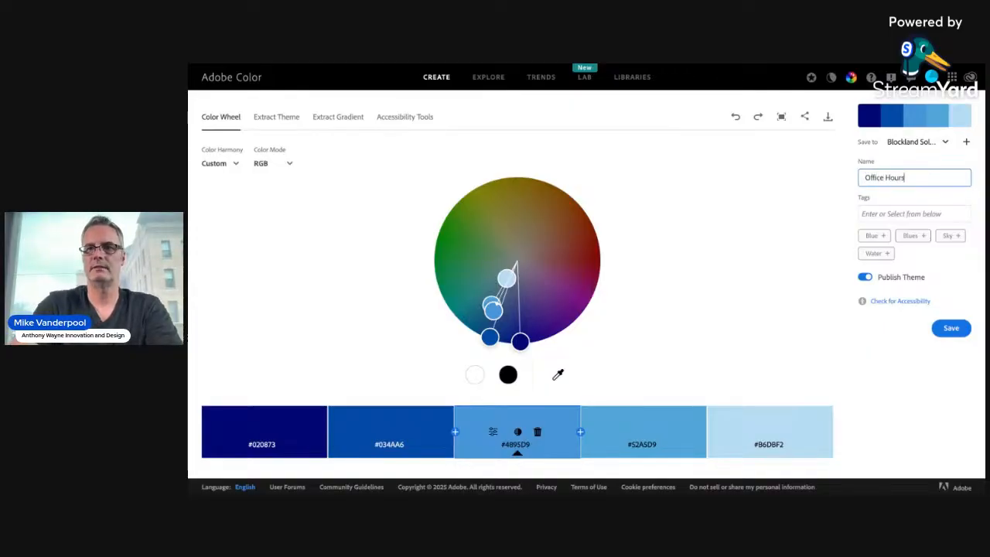
{"action": "left_click", "coordinate": [952, 328]}
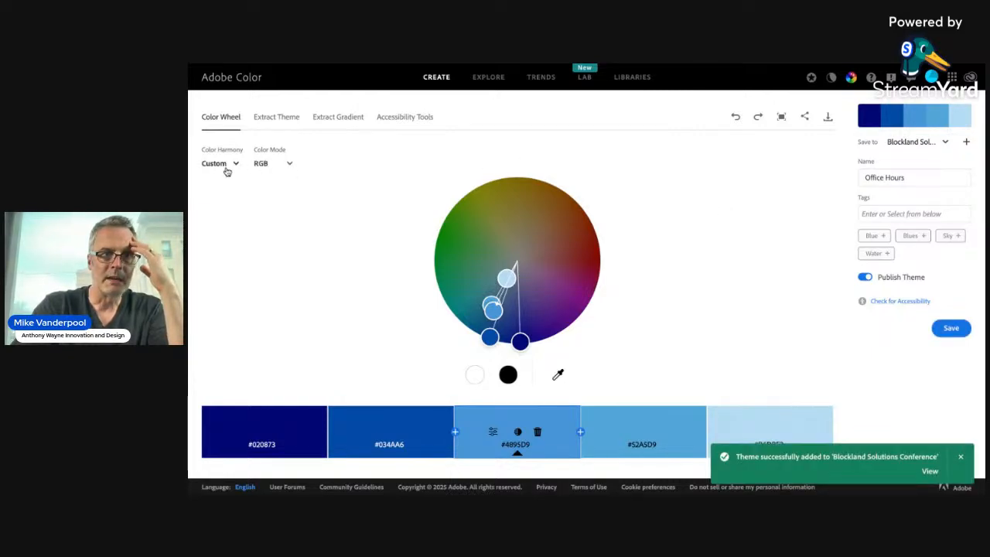
Compare Analogous and Complementary harmonies for the palette, settle on Split Complementary and copy the gold color #D9B248
{"action": "left_click", "coordinate": [227, 171]}
{"action": "left_click", "coordinate": [225, 187]}
{"action": "left_click", "coordinate": [237, 169]}
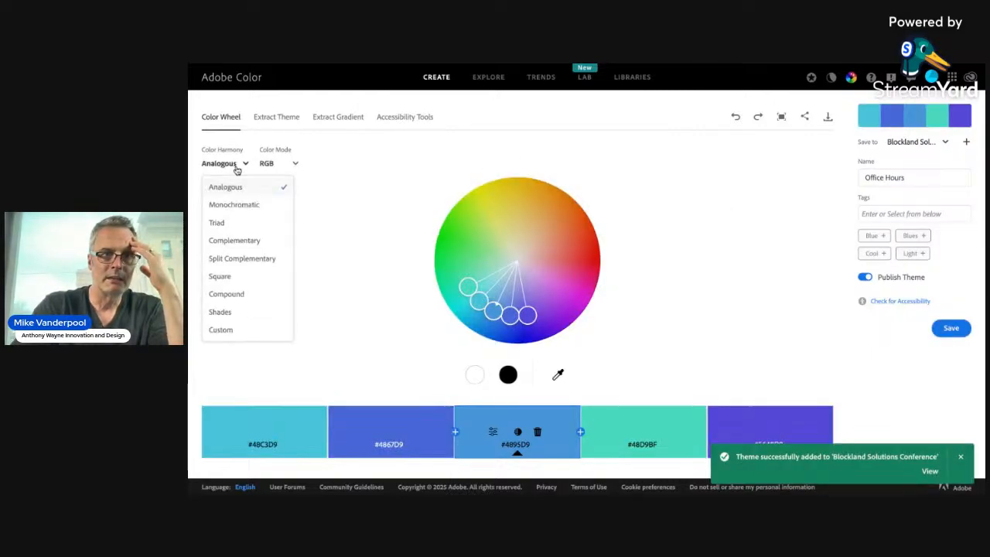
{"action": "left_click", "coordinate": [233, 238]}
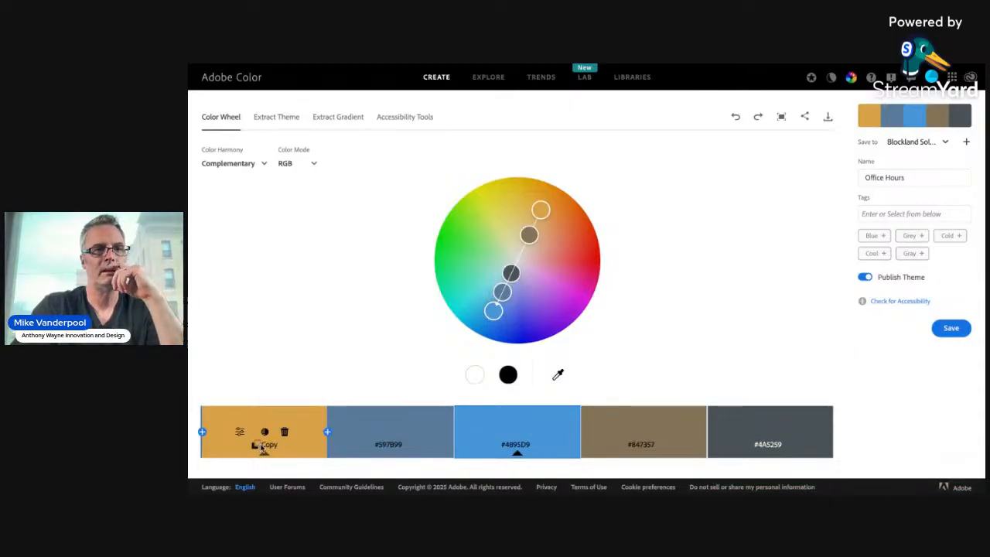
{"action": "left_click", "coordinate": [255, 165]}
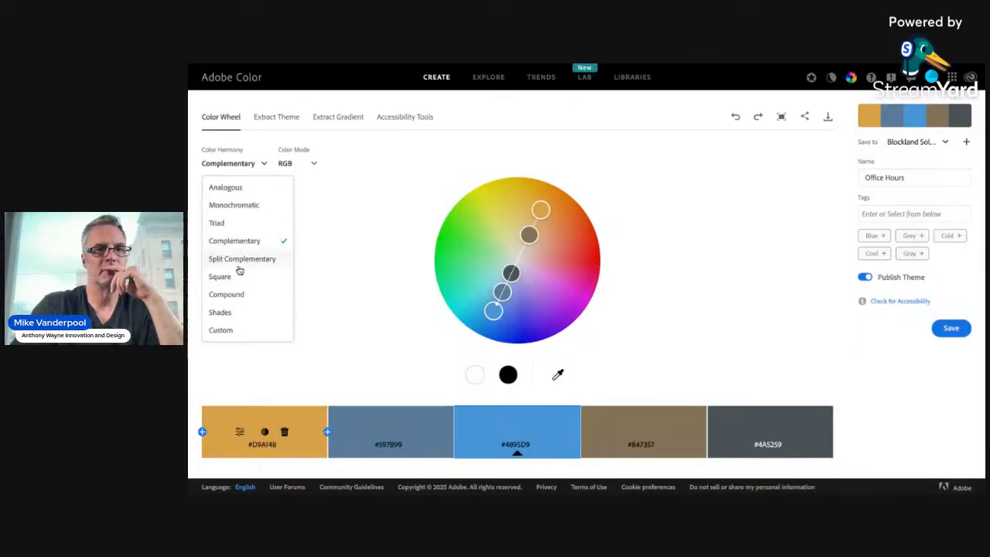
{"action": "left_click", "coordinate": [241, 262]}
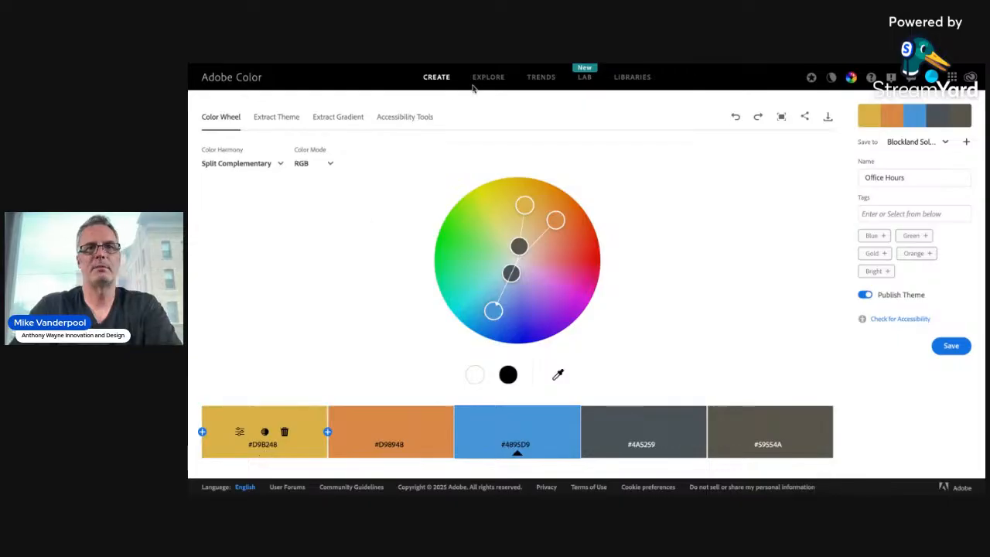
Switch back to the ChatGPT chat with the blue mockup and send "can you make the button: #D9B248"
{"action": "left_click", "coordinate": [471, 59]}
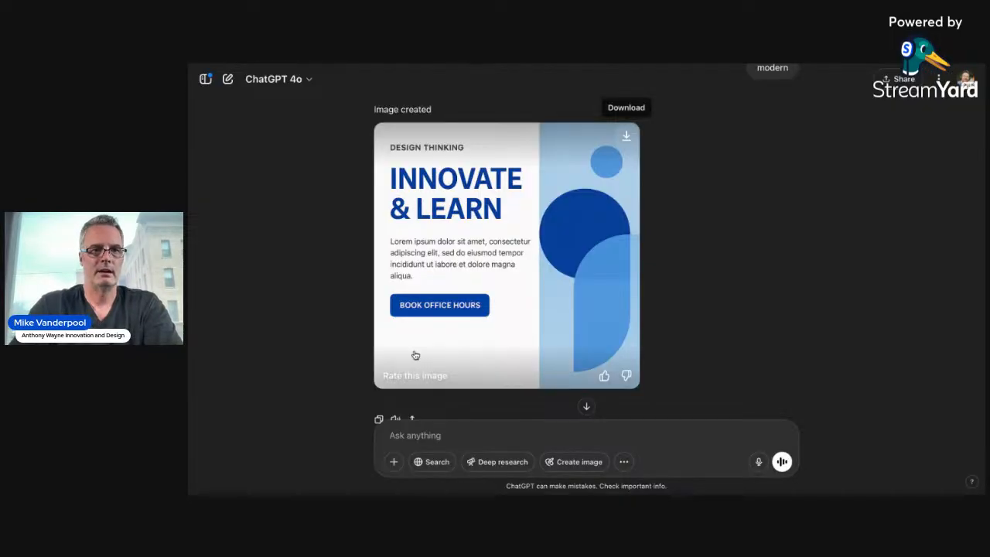
{"action": "left_click", "coordinate": [422, 441]}
{"action": "type", "text": "can you make the"}
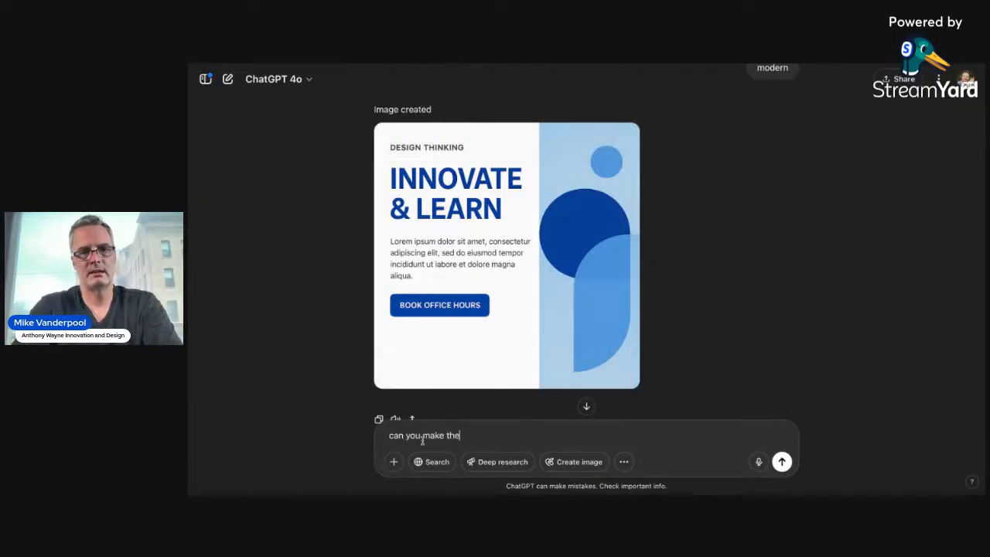
{"action": "type", "text": " button: #D9B248"}
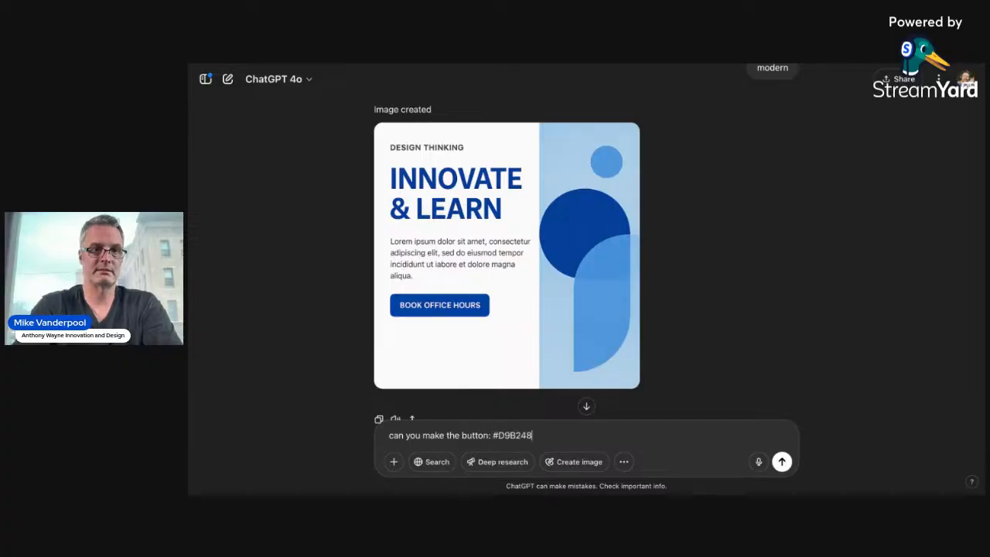
{"action": "key", "text": "Return"}
{"action": "scroll", "coordinate": [501, 332], "scroll_direction": "up", "scroll_amount": 4}
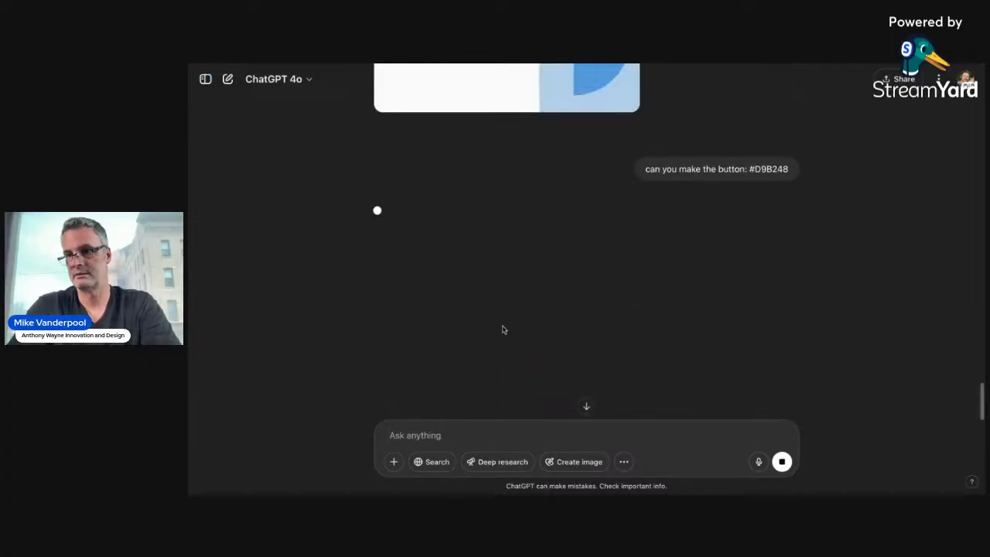
Check the "Who is it for?" wireframe in the other chat and send "put it all together in a single wire frame"
{"action": "scroll", "coordinate": [387, 232], "scroll_direction": "up", "scroll_amount": 10}
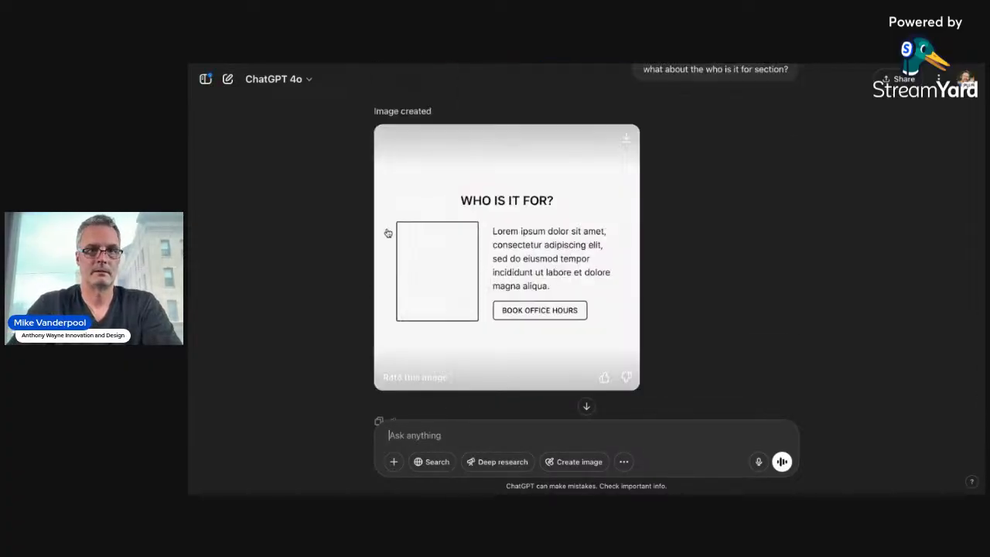
{"action": "scroll", "coordinate": [442, 283], "scroll_direction": "up", "scroll_amount": 3}
{"action": "scroll", "coordinate": [441, 284], "scroll_direction": "down", "scroll_amount": 4}
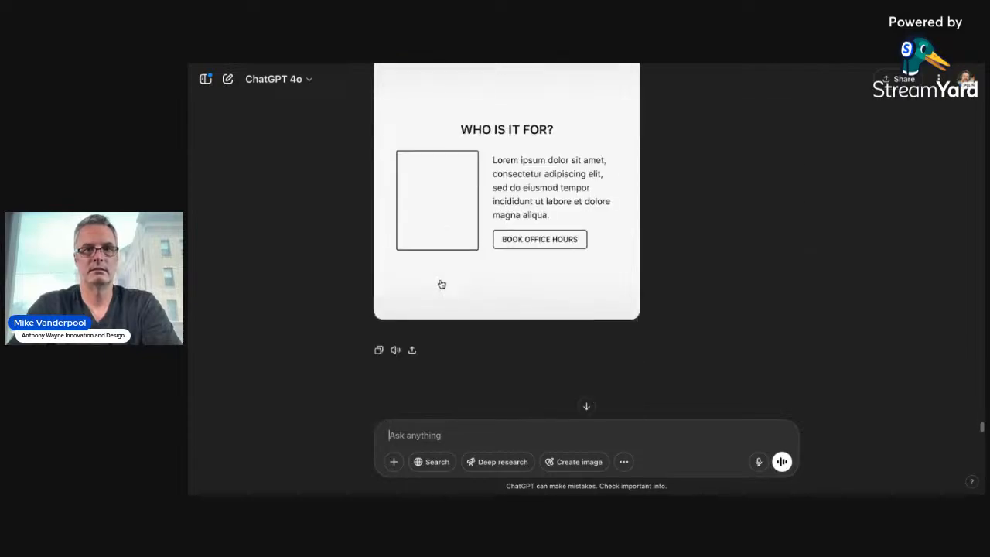
{"action": "type", "text": "but it"}
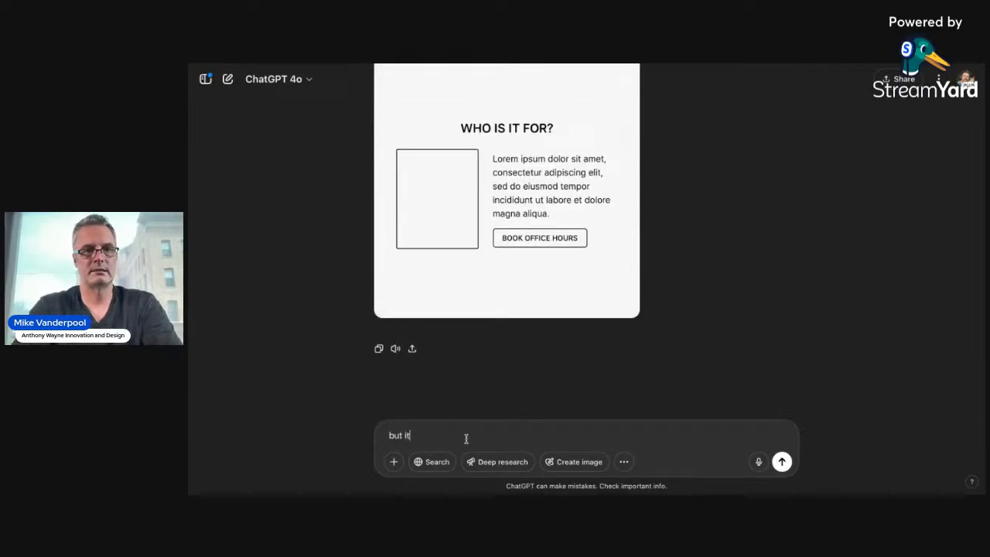
{"action": "key", "text": "BackSpace"}
{"action": "key", "text": "BackSpace"}
{"action": "key", "text": "BackSpace"}
{"action": "key", "text": "BackSpace"}
{"action": "type", "text": "pit i"}
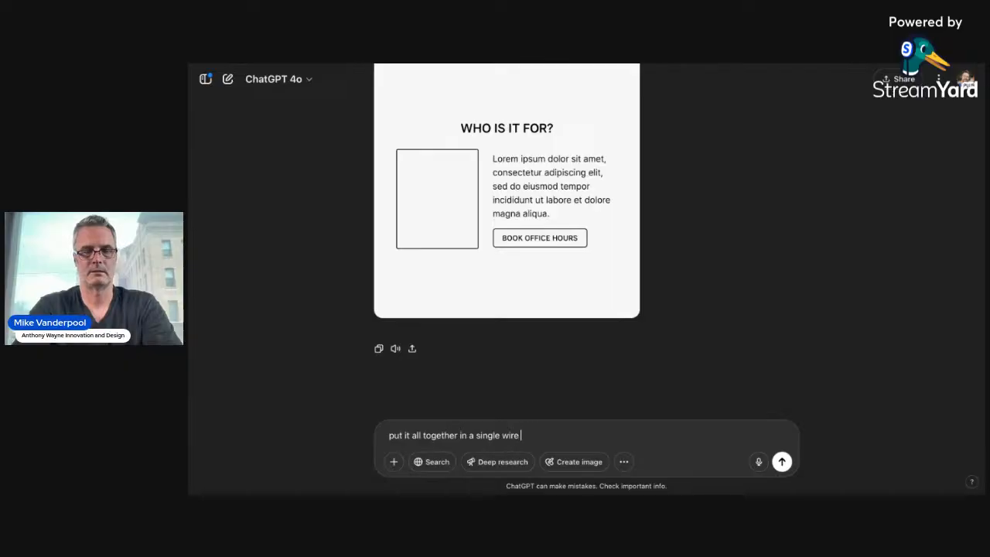
{"action": "type", "text": "frame"}
{"action": "key", "text": "Return"}
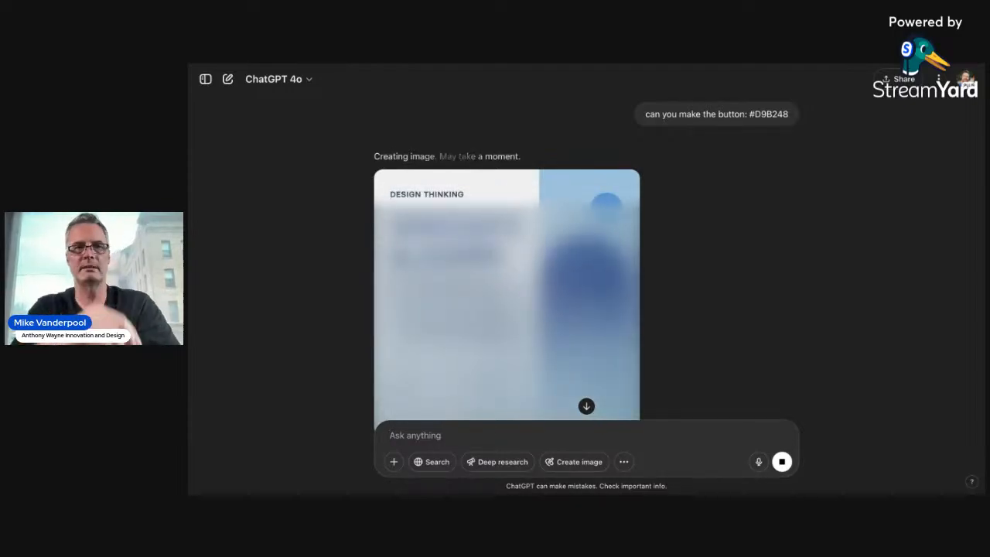
Check both chats' image generation and review the existing AW Innovation and Design web page's layout and colors from banner to footer
{"action": "scroll", "coordinate": [586, 271], "scroll_direction": "down", "scroll_amount": 1}
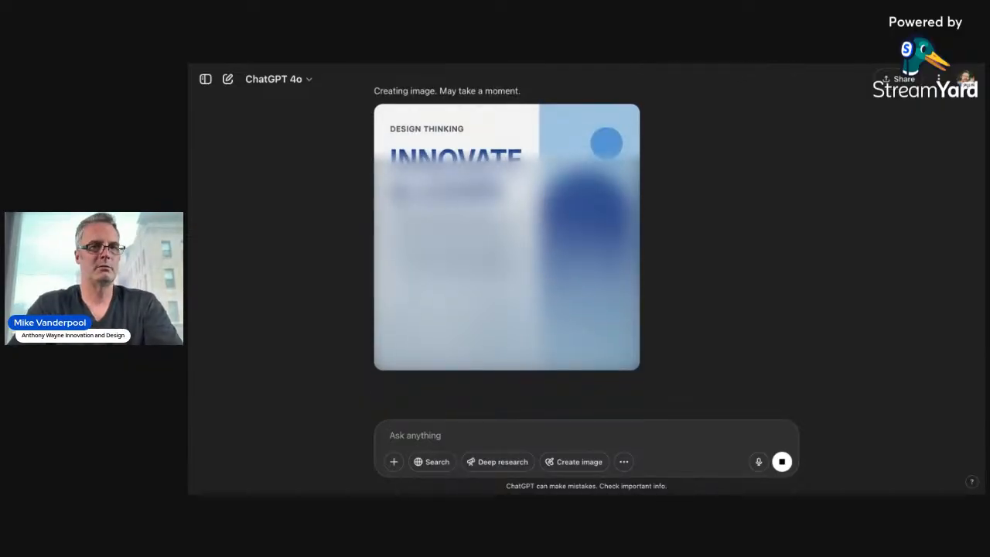
{"action": "key", "text": "ctrl+Tab"}
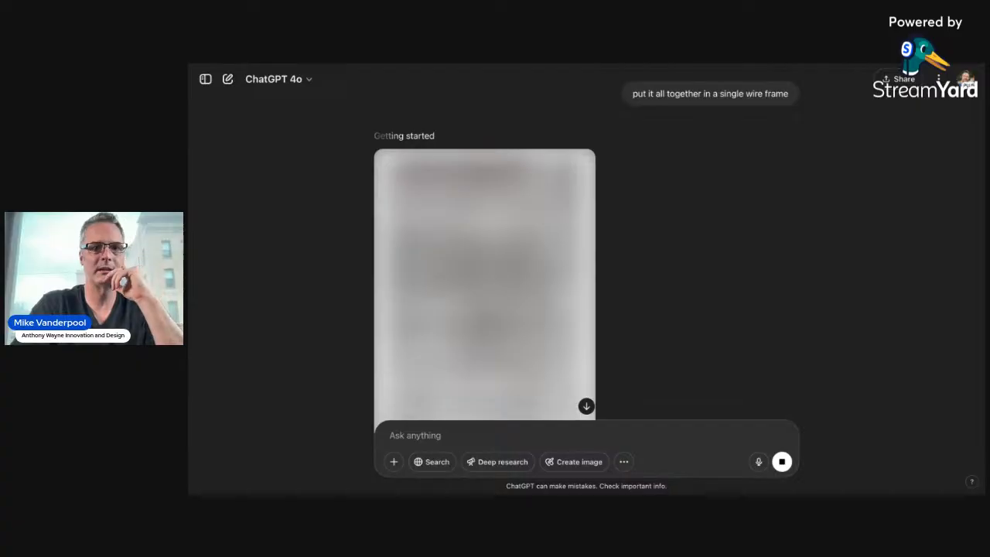
{"action": "key", "text": "ctrl+Tab"}
{"action": "scroll", "coordinate": [508, 167], "scroll_direction": "down", "scroll_amount": 8}
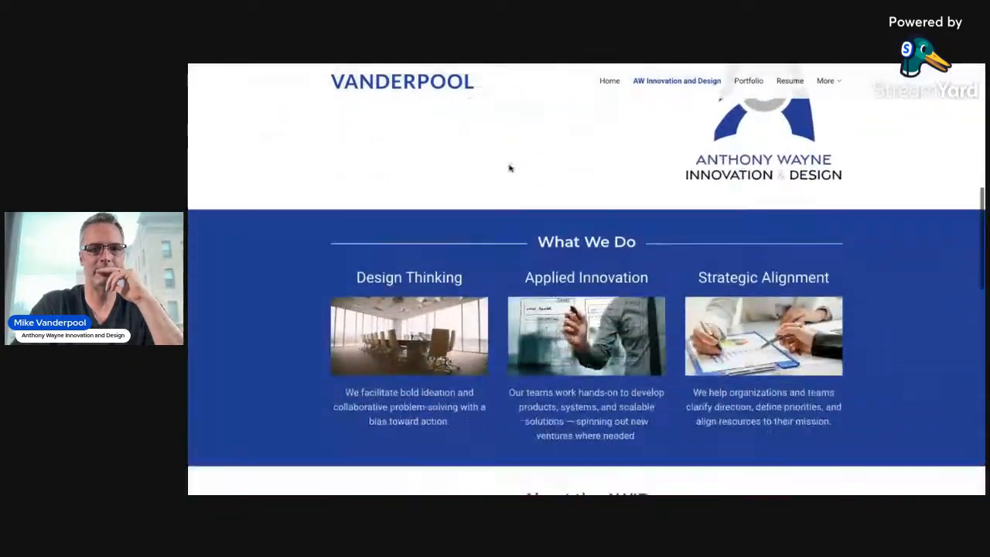
{"action": "scroll", "coordinate": [509, 168], "scroll_direction": "down", "scroll_amount": 10}
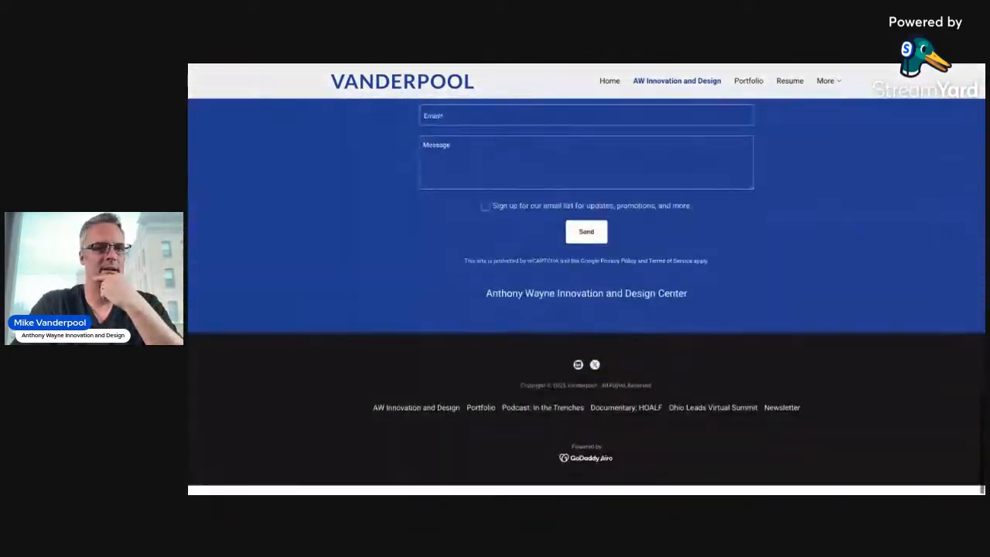
{"action": "scroll", "coordinate": [509, 168], "scroll_direction": "up", "scroll_amount": 20}
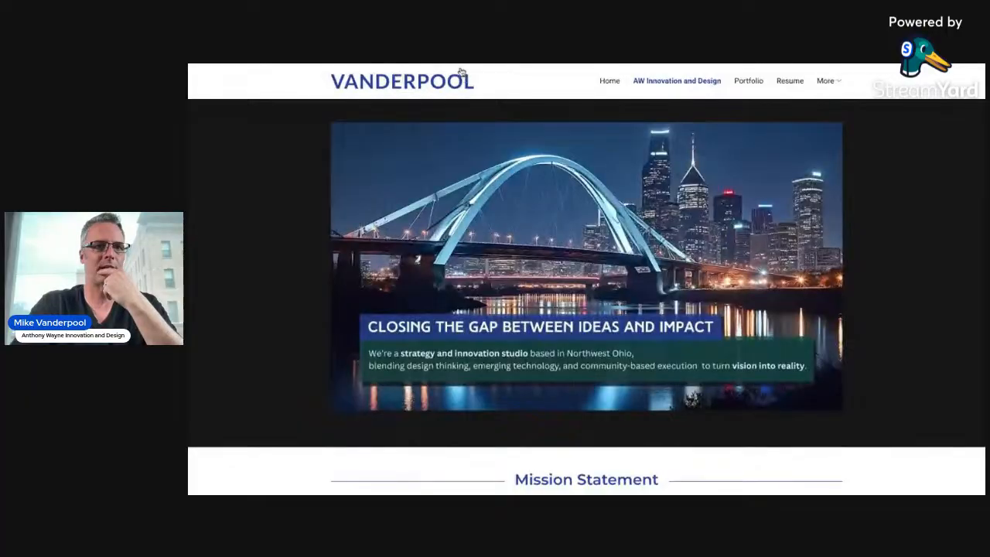
{"action": "key", "text": "ctrl+shift+Tab"}
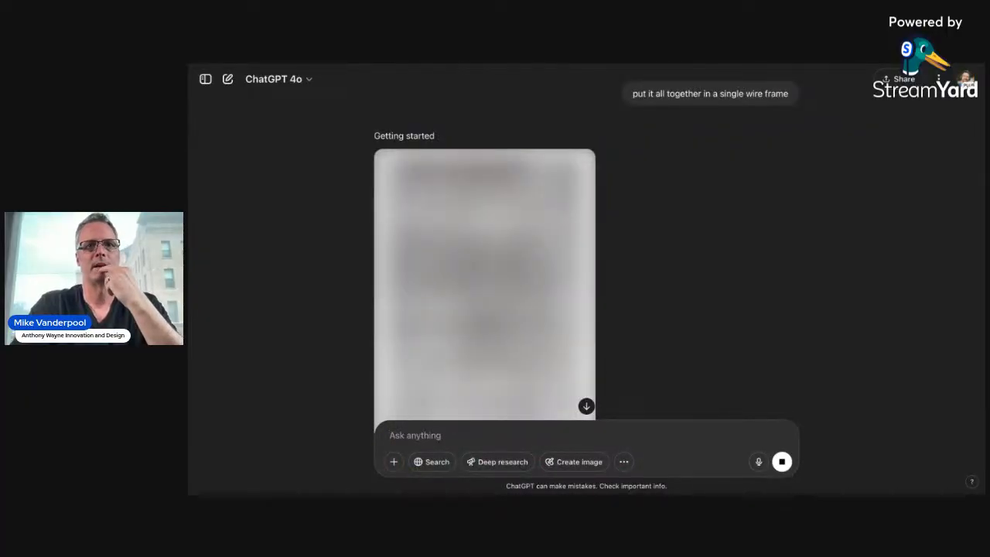
{"action": "key", "text": "ctrl+Tab"}
{"action": "scroll", "coordinate": [509, 196], "scroll_direction": "down", "scroll_amount": 3}
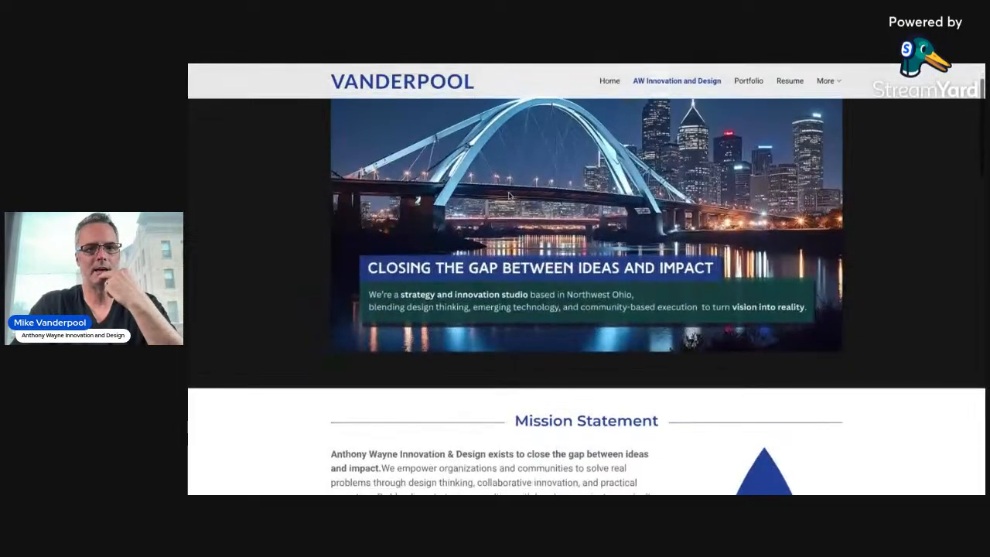
{"action": "scroll", "coordinate": [509, 196], "scroll_direction": "down", "scroll_amount": 4}
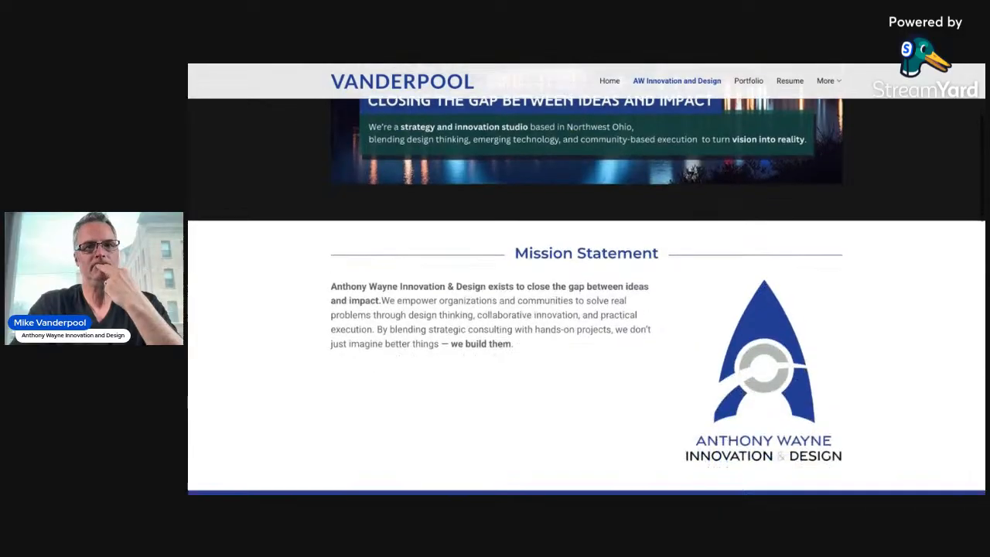
{"action": "scroll", "coordinate": [509, 196], "scroll_direction": "up", "scroll_amount": 6}
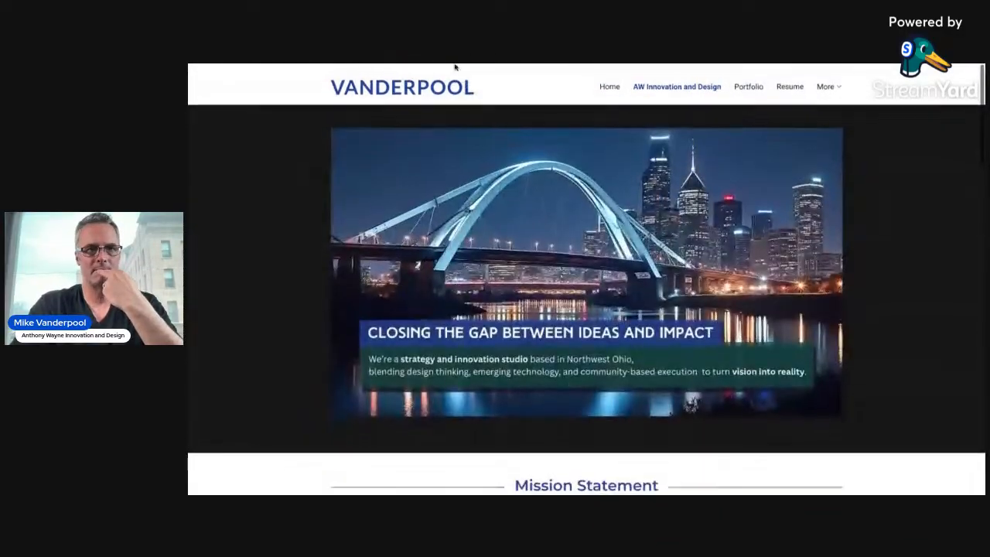
Return to the ChatGPT mockup chat and download the Innovate & Learn image with the gold Book Office Hours button
{"action": "key", "text": "ctrl+shift+Tab"}
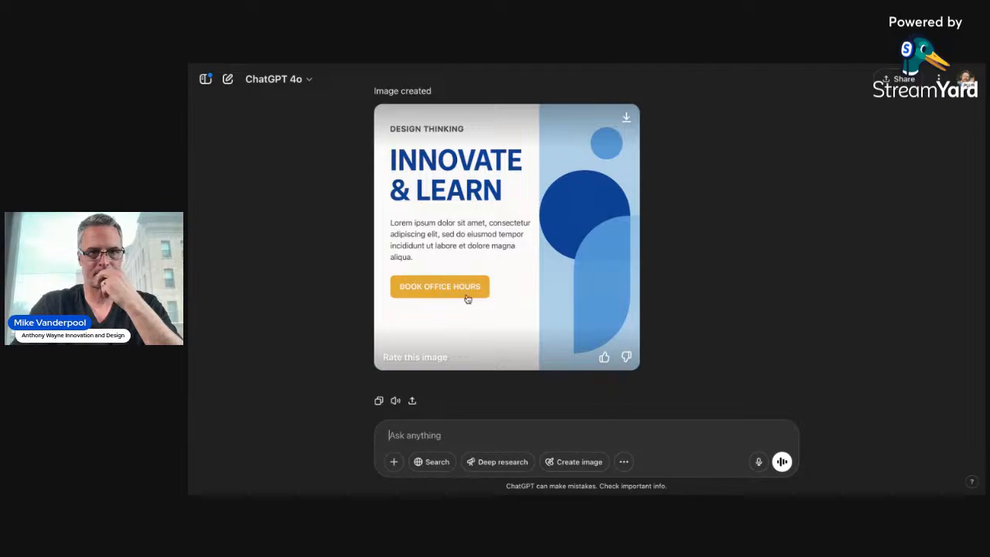
{"action": "left_click", "coordinate": [627, 121]}
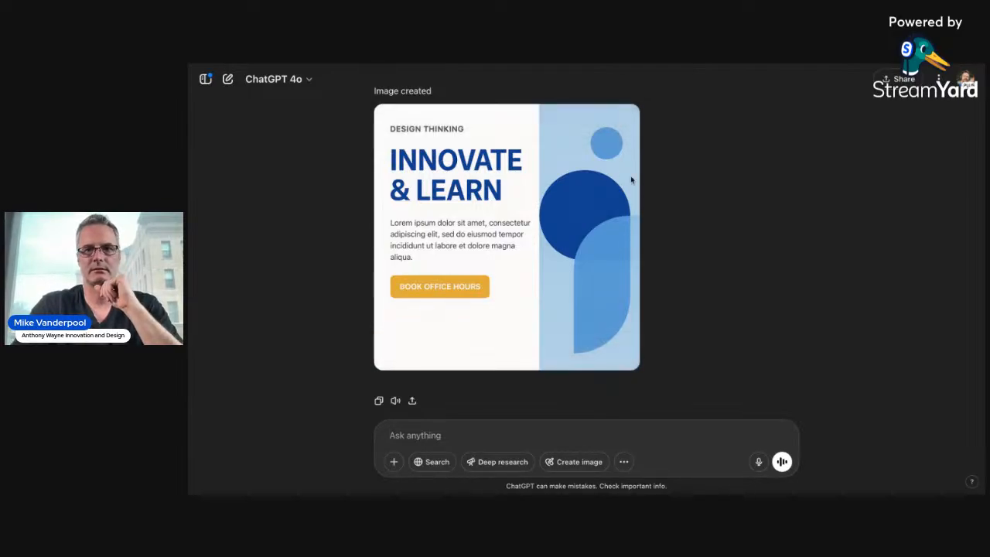